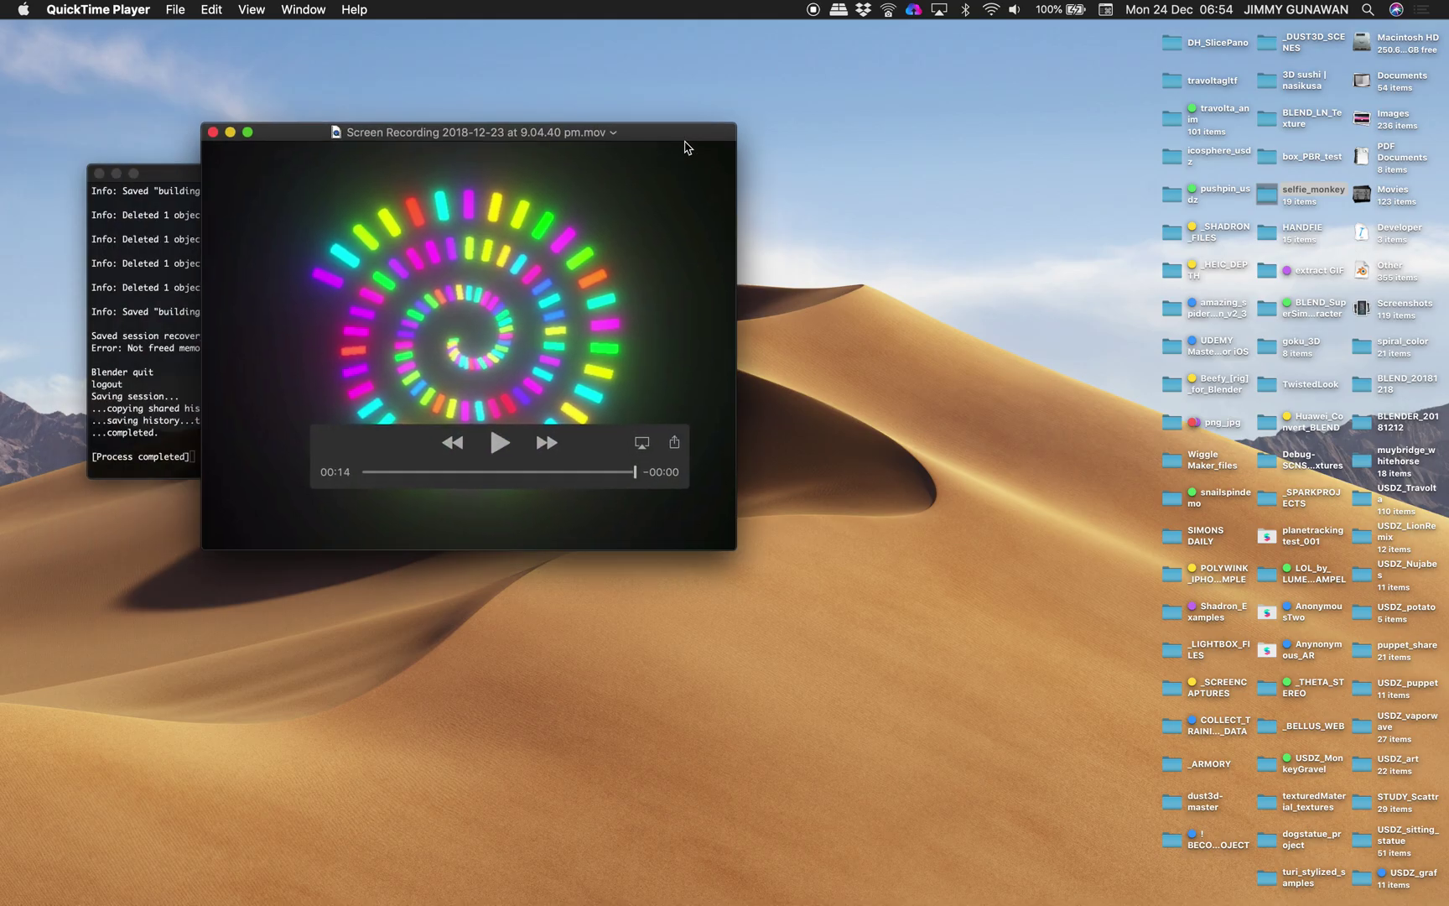
- Move the screen-recording video window aside, then close both the Terminal window and the video
drag(685, 147, 773, 140)
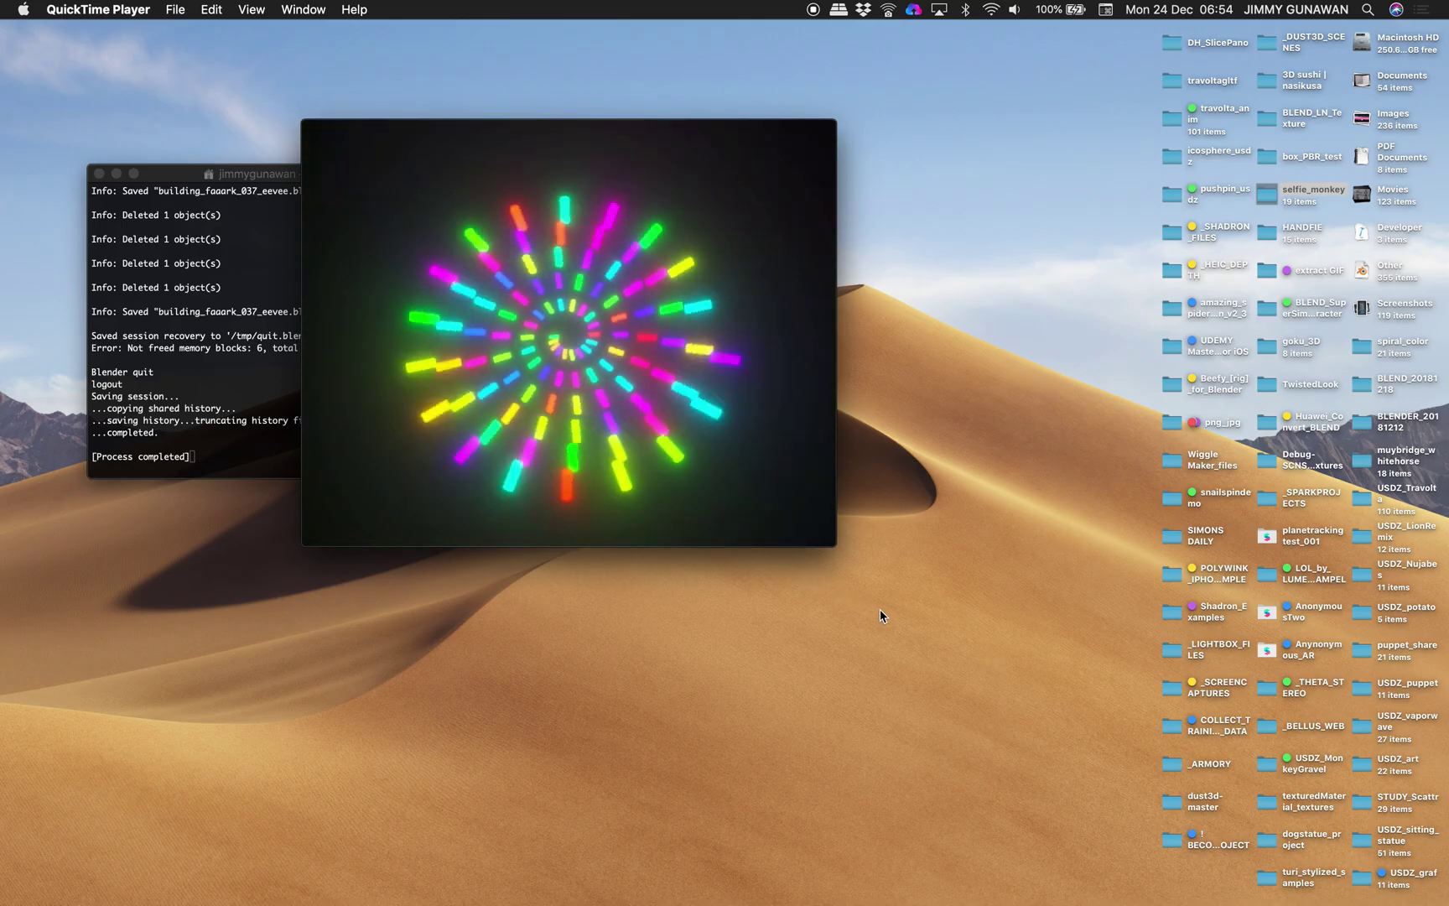
click(99, 174)
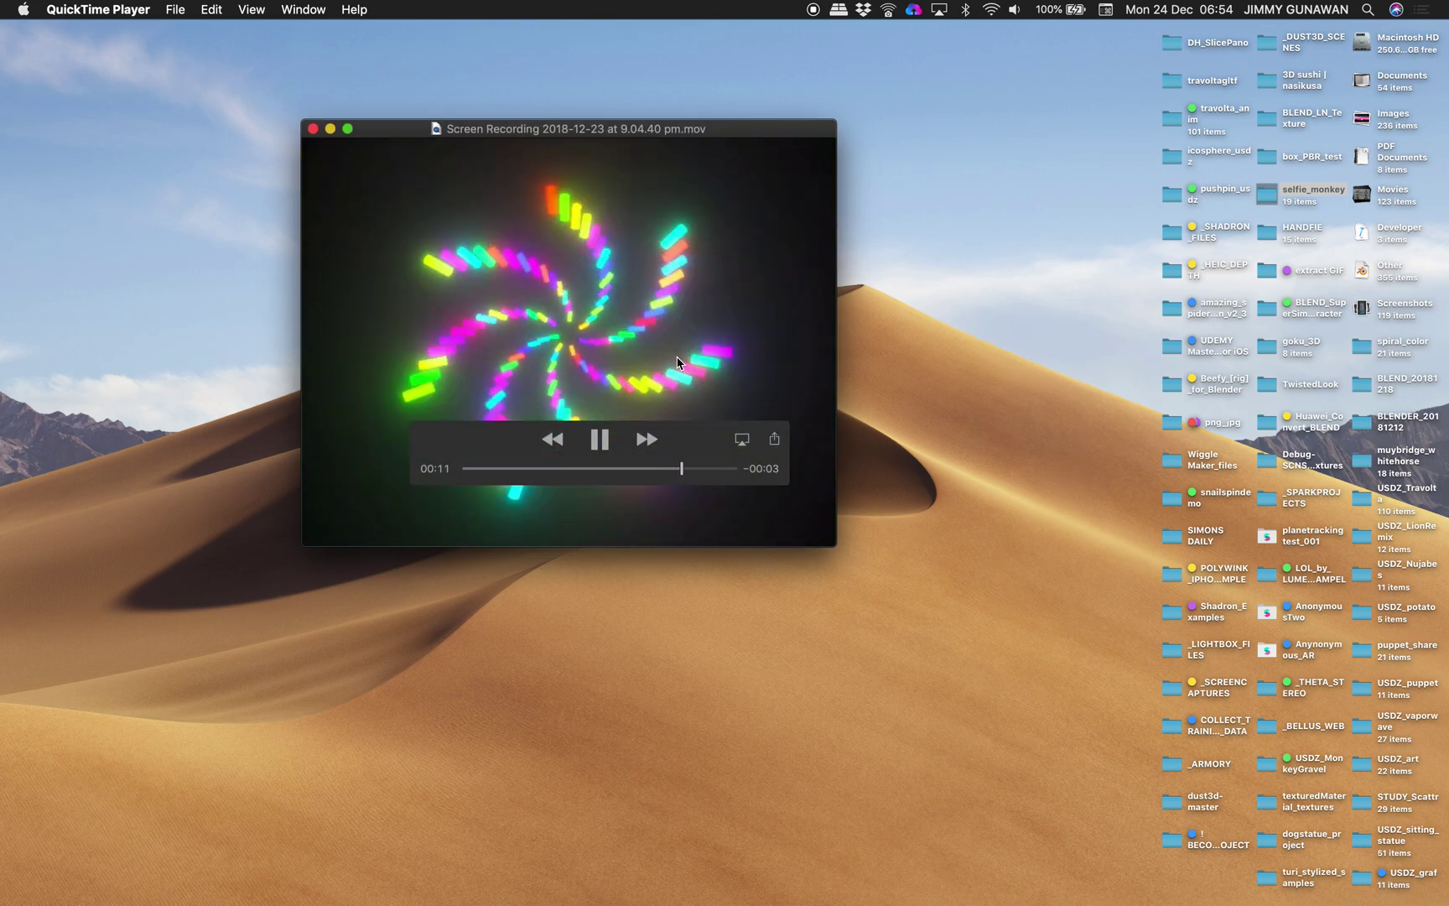
click(314, 130)
- Open the amazing_spiderman_v2_3 desktop folder and launch Blender from its window
click(1167, 313)
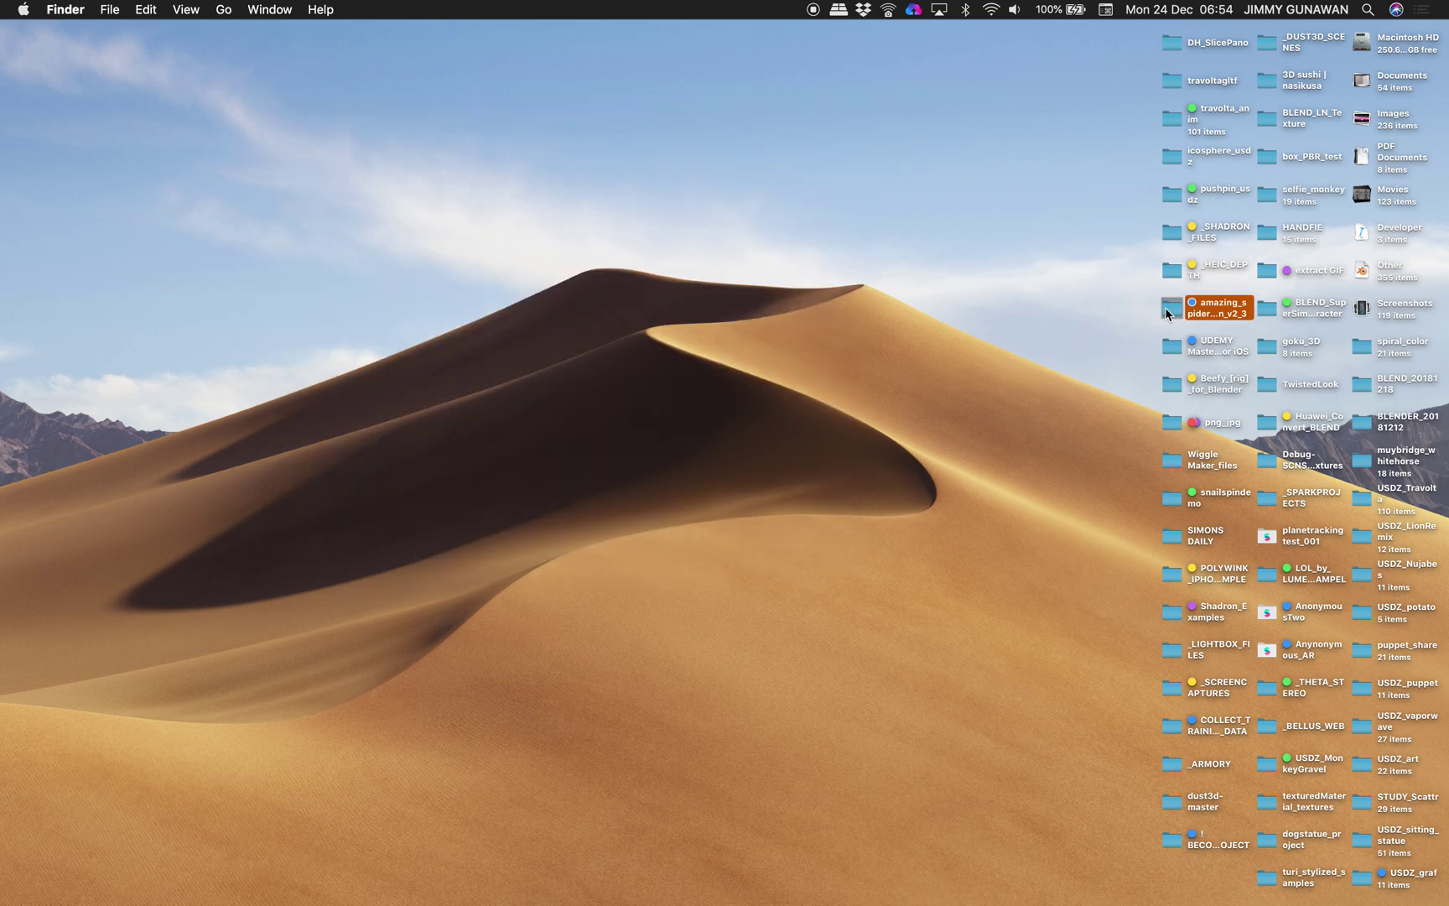
key(super+o)
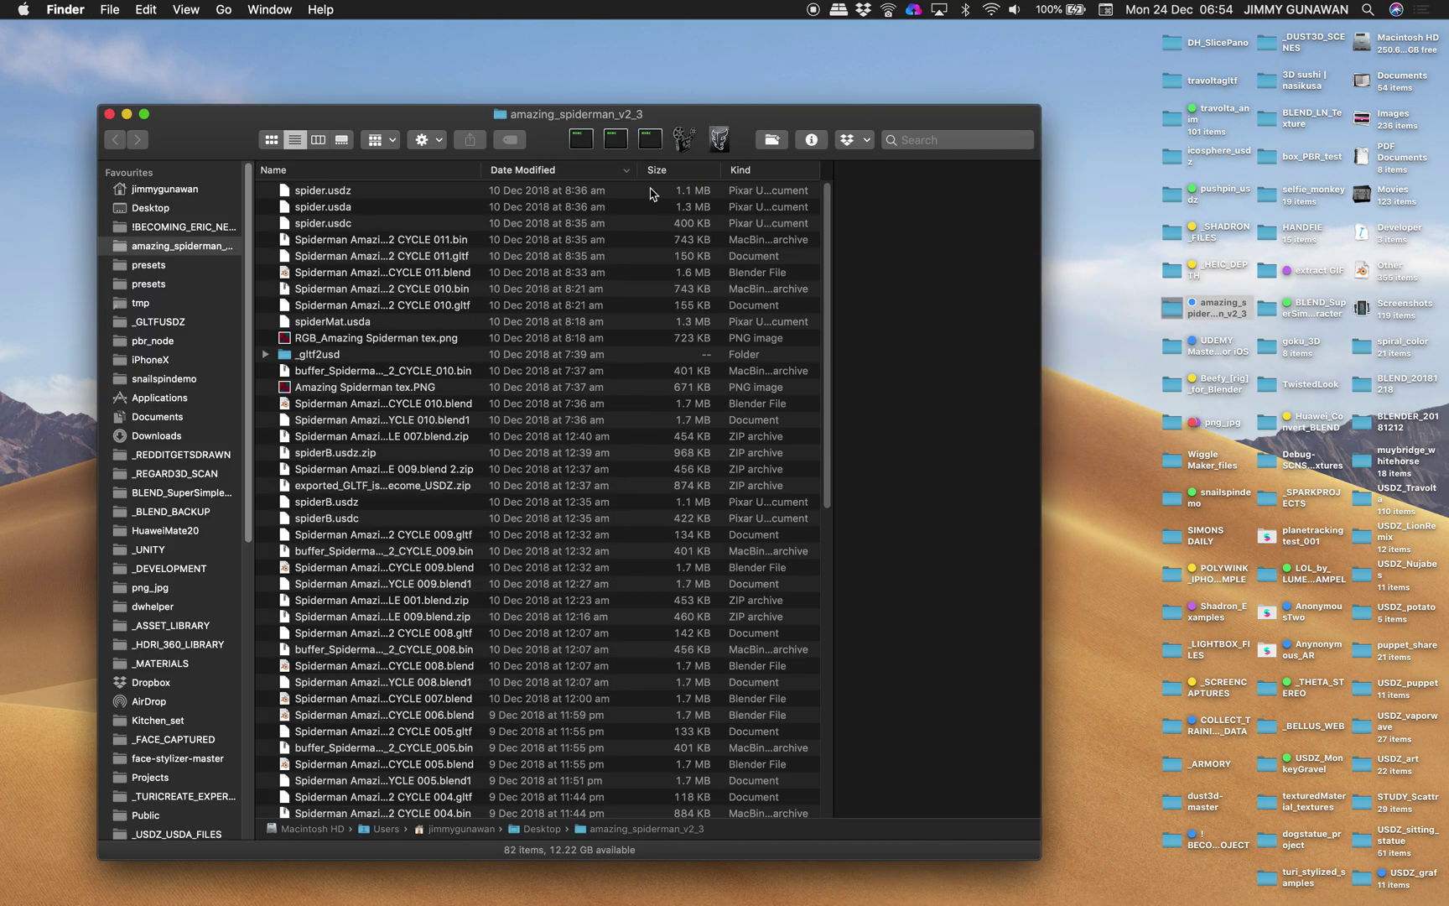
click(650, 141)
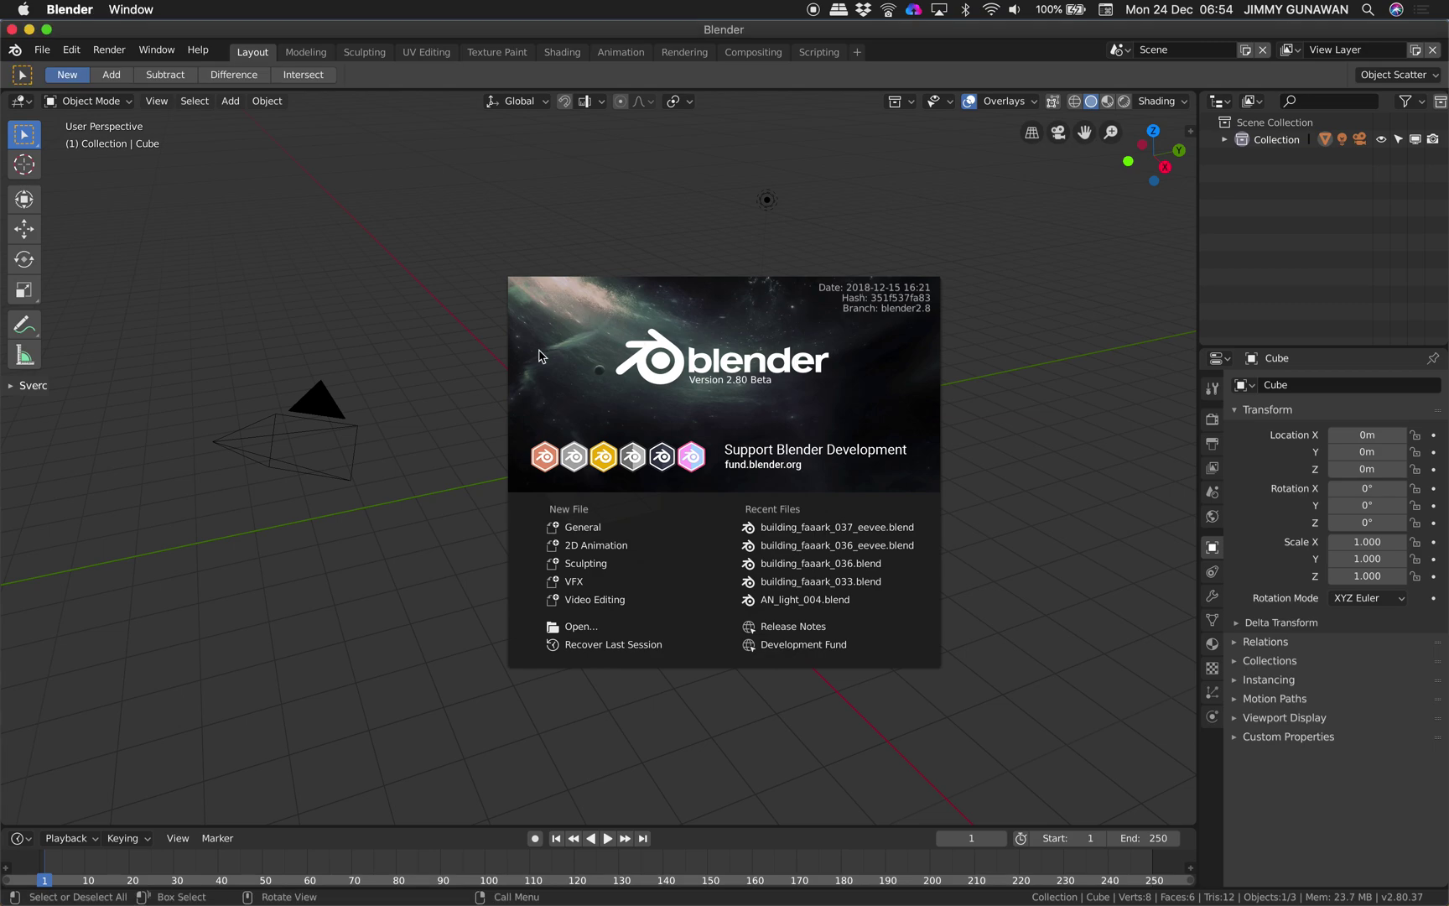
- Dismiss the splash screen and delete all default objects from the scene
click(498, 231)
key(a)
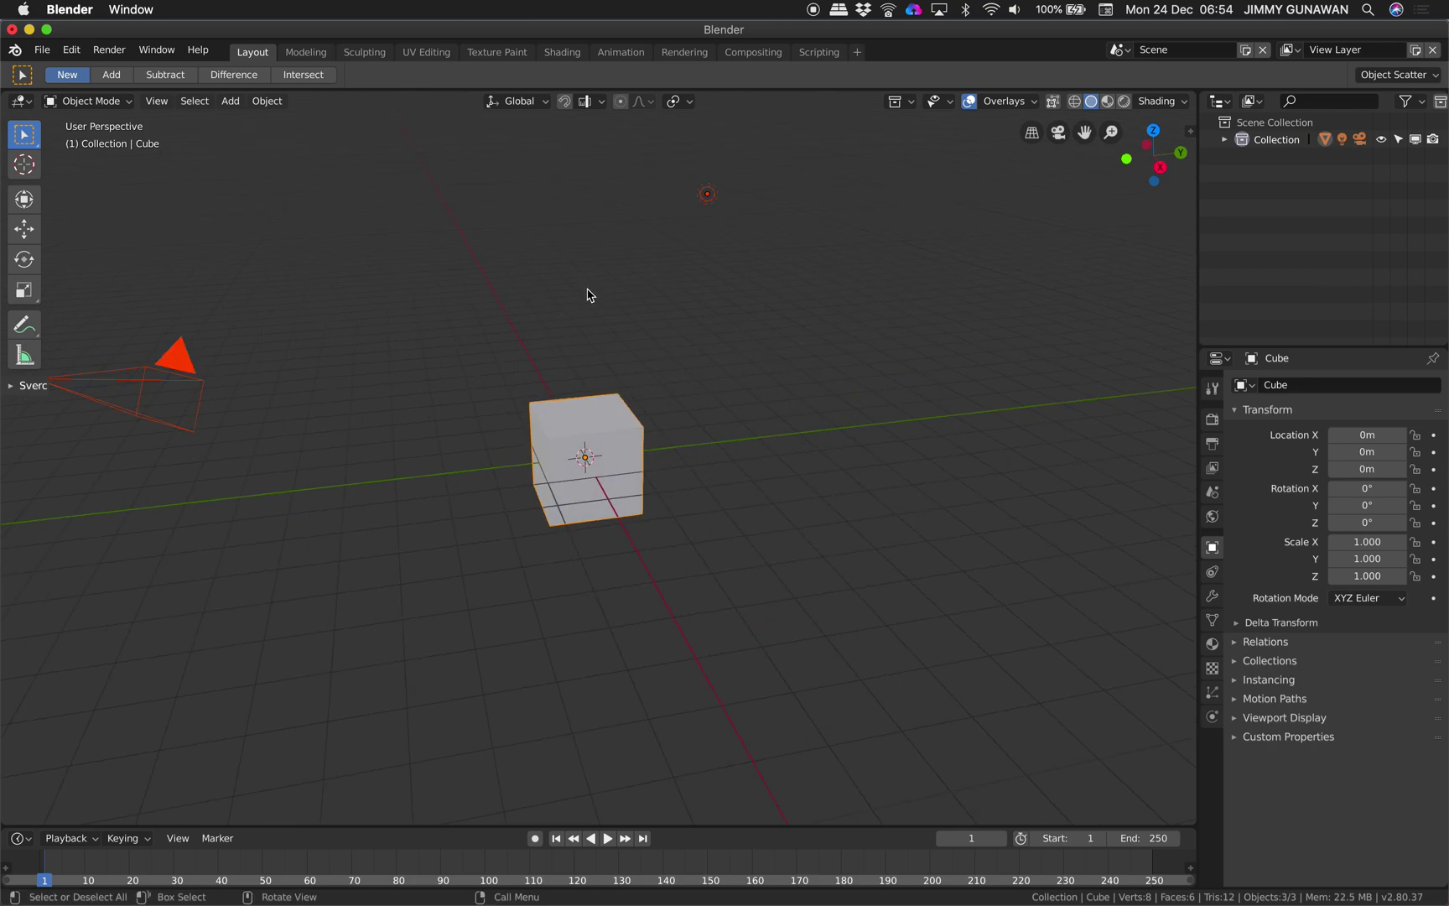
key(Delete)
- Save the scene on the Desktop as AN_cylinder_instancing_001.blend
click(42, 50)
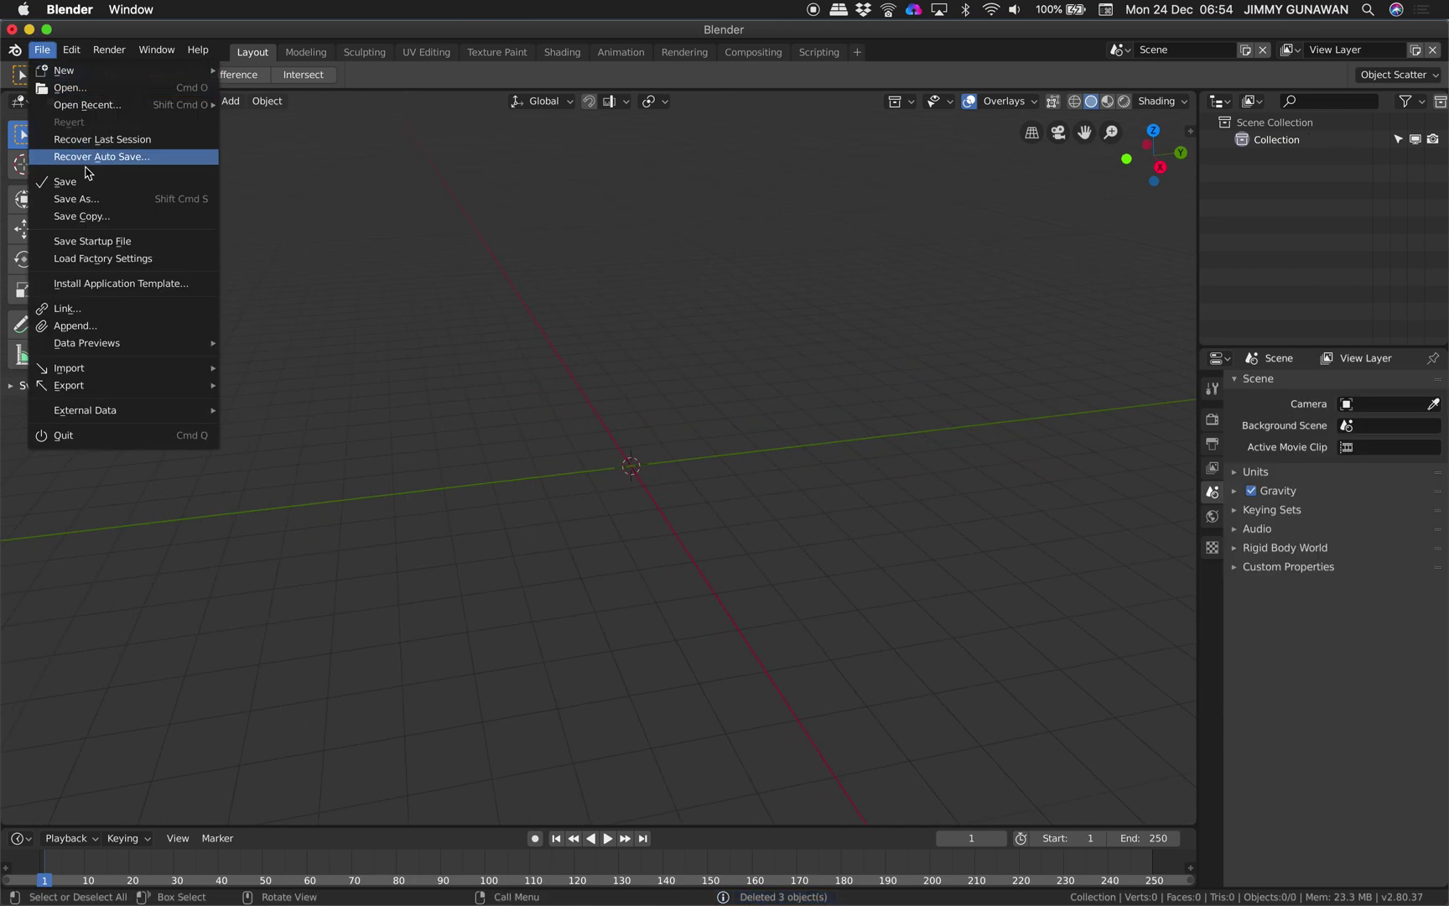
click(90, 201)
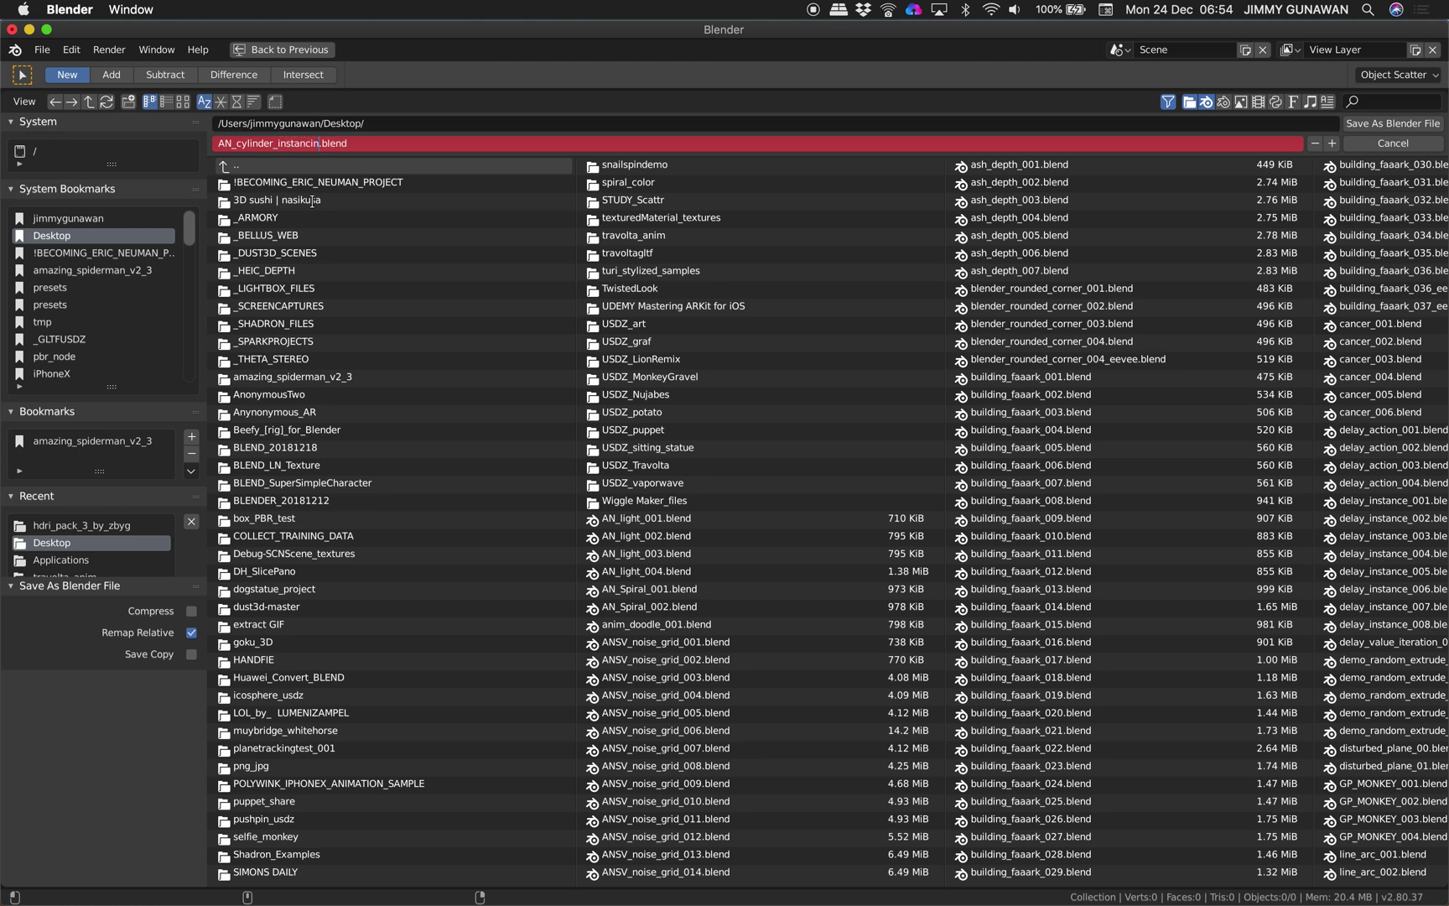
text(01)
key(Return)
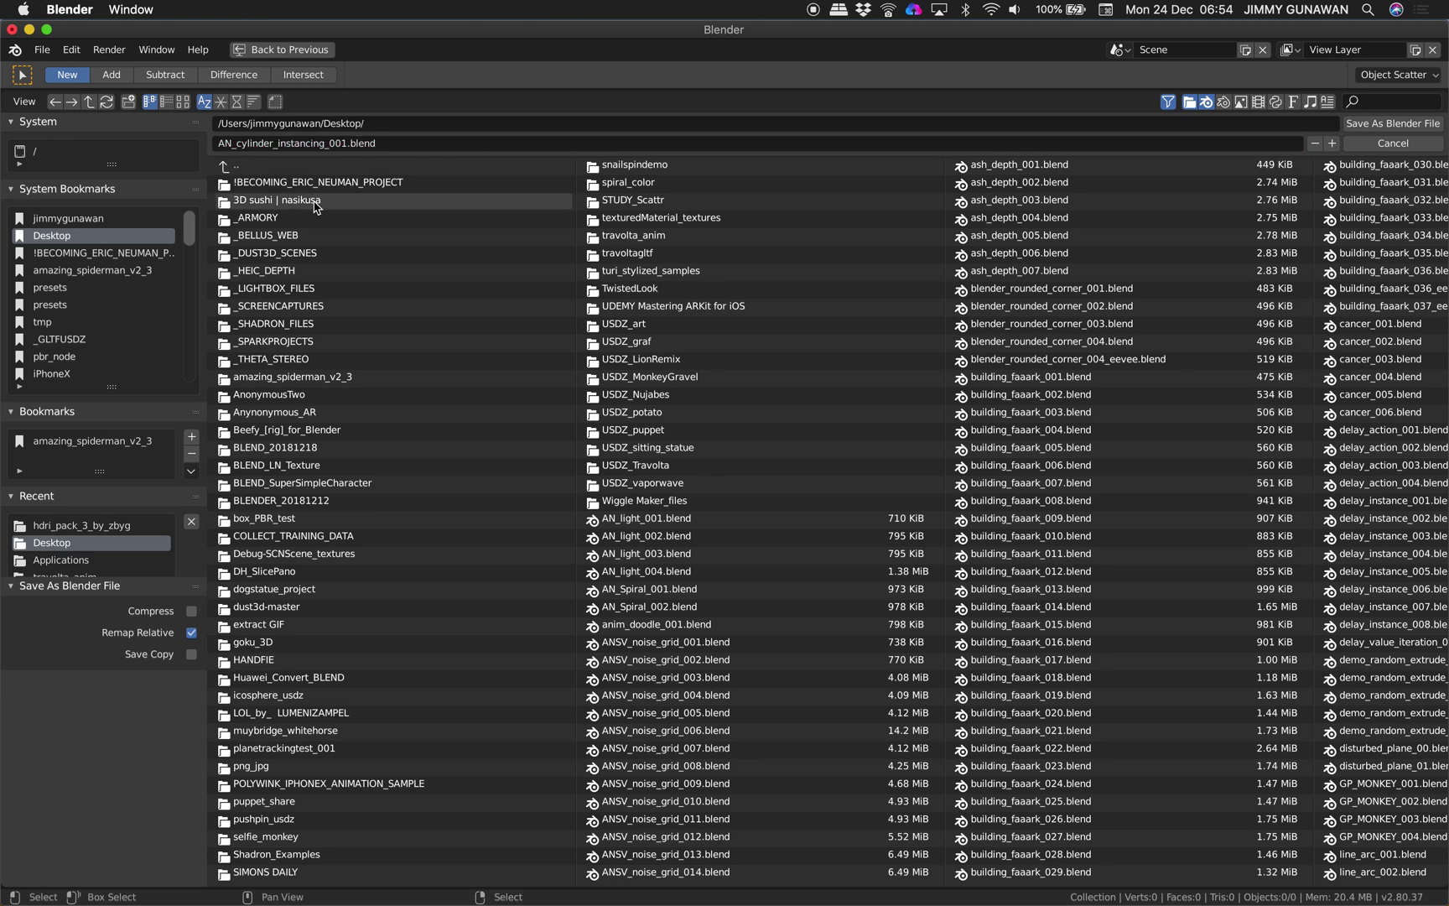
click(1392, 123)
- Make the window full screen and split the 3D viewport horizontally, turning the upper half into the Animation Nodes editor
click(47, 29)
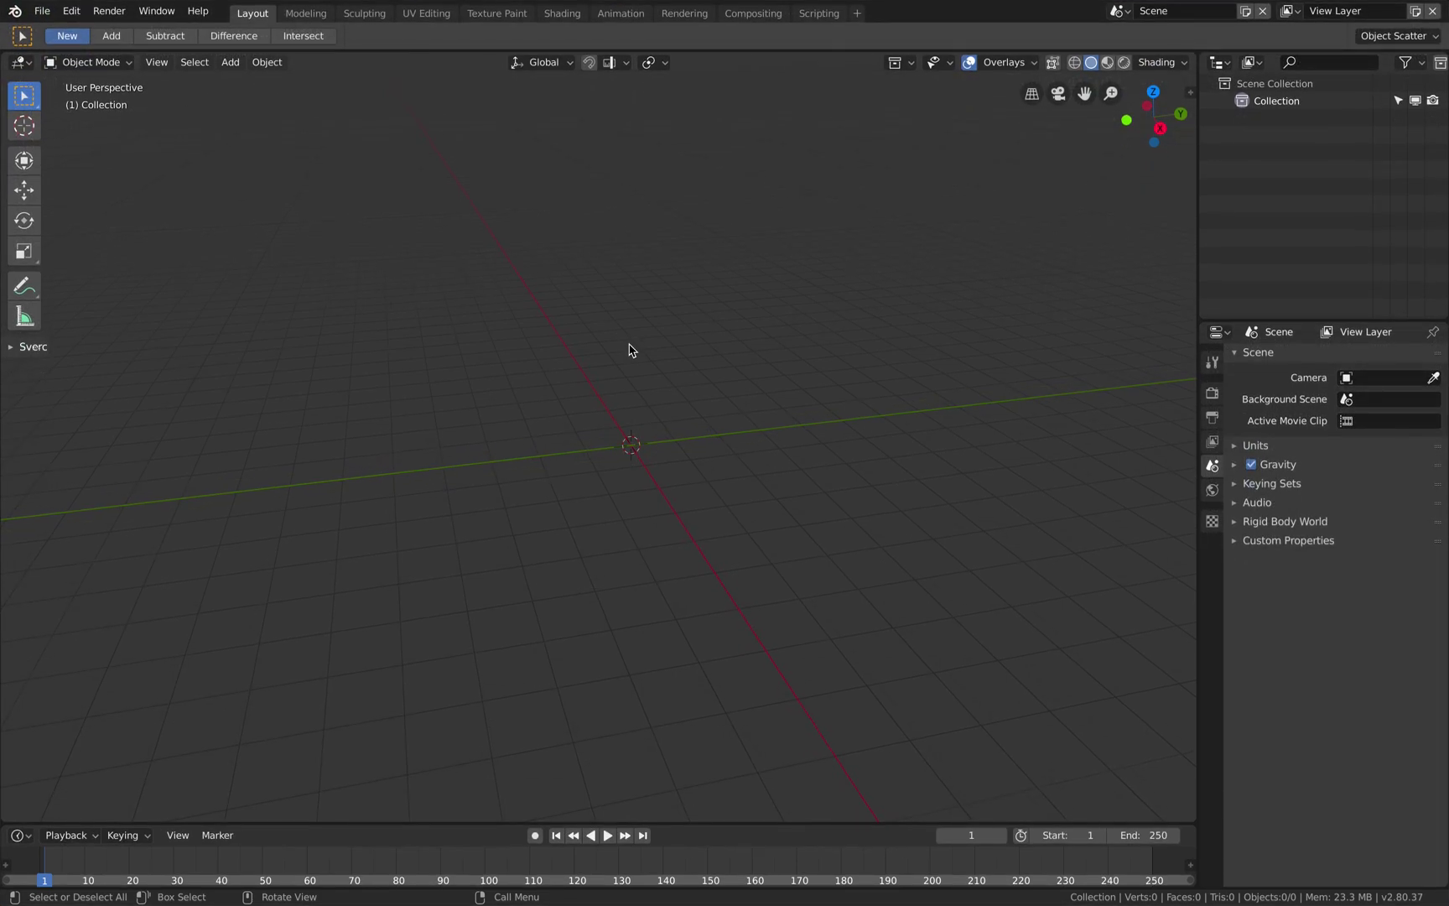
mouse_move(631, 349)
middle_down()
mouse_move(592, 369)
mouse_move(618, 363)
middle_up()
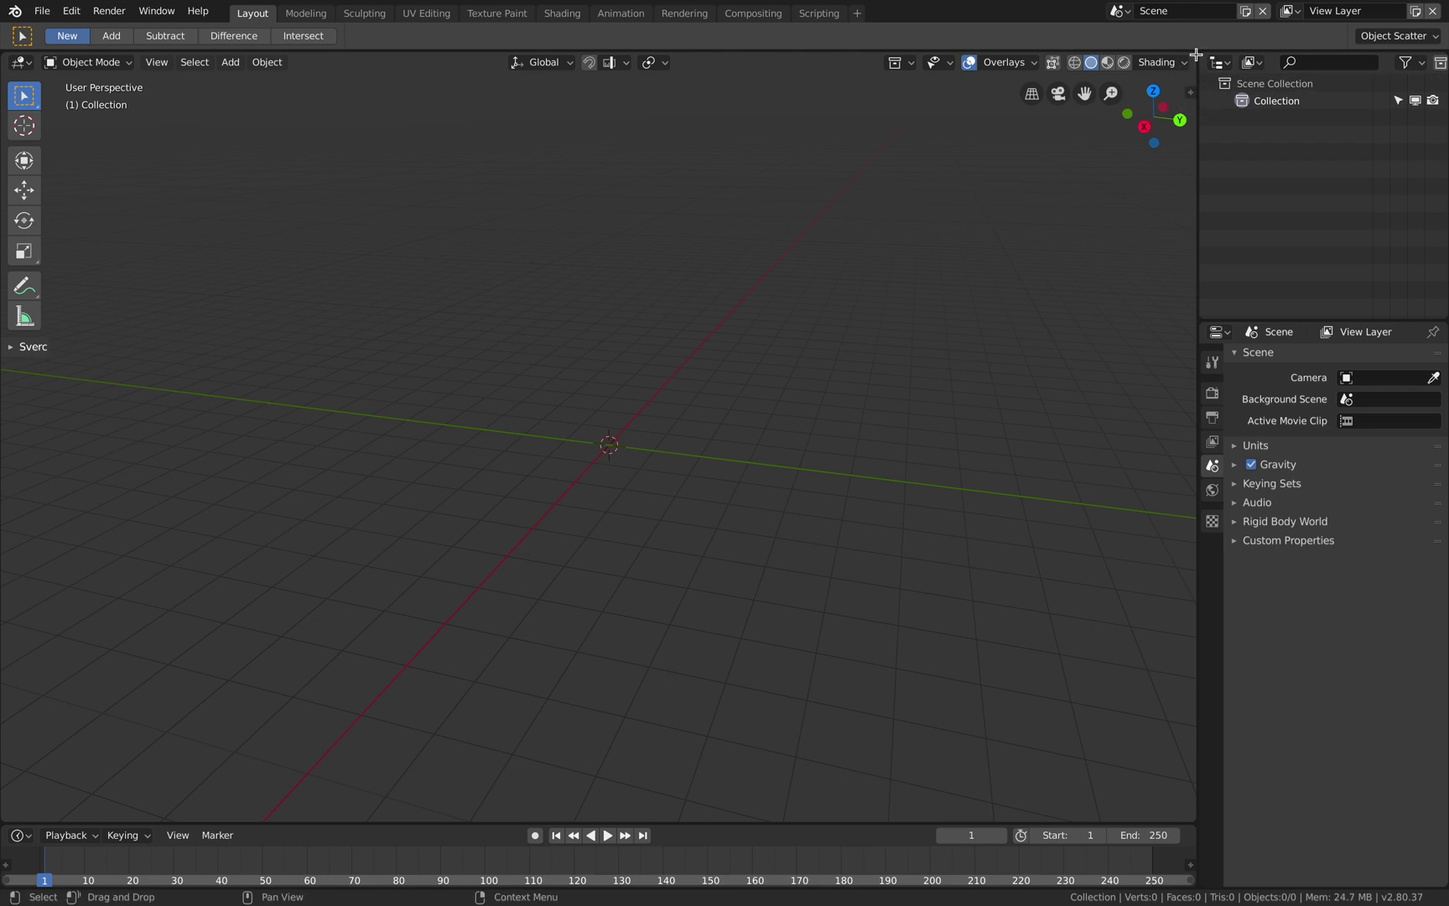
drag(1193, 74, 1190, 487)
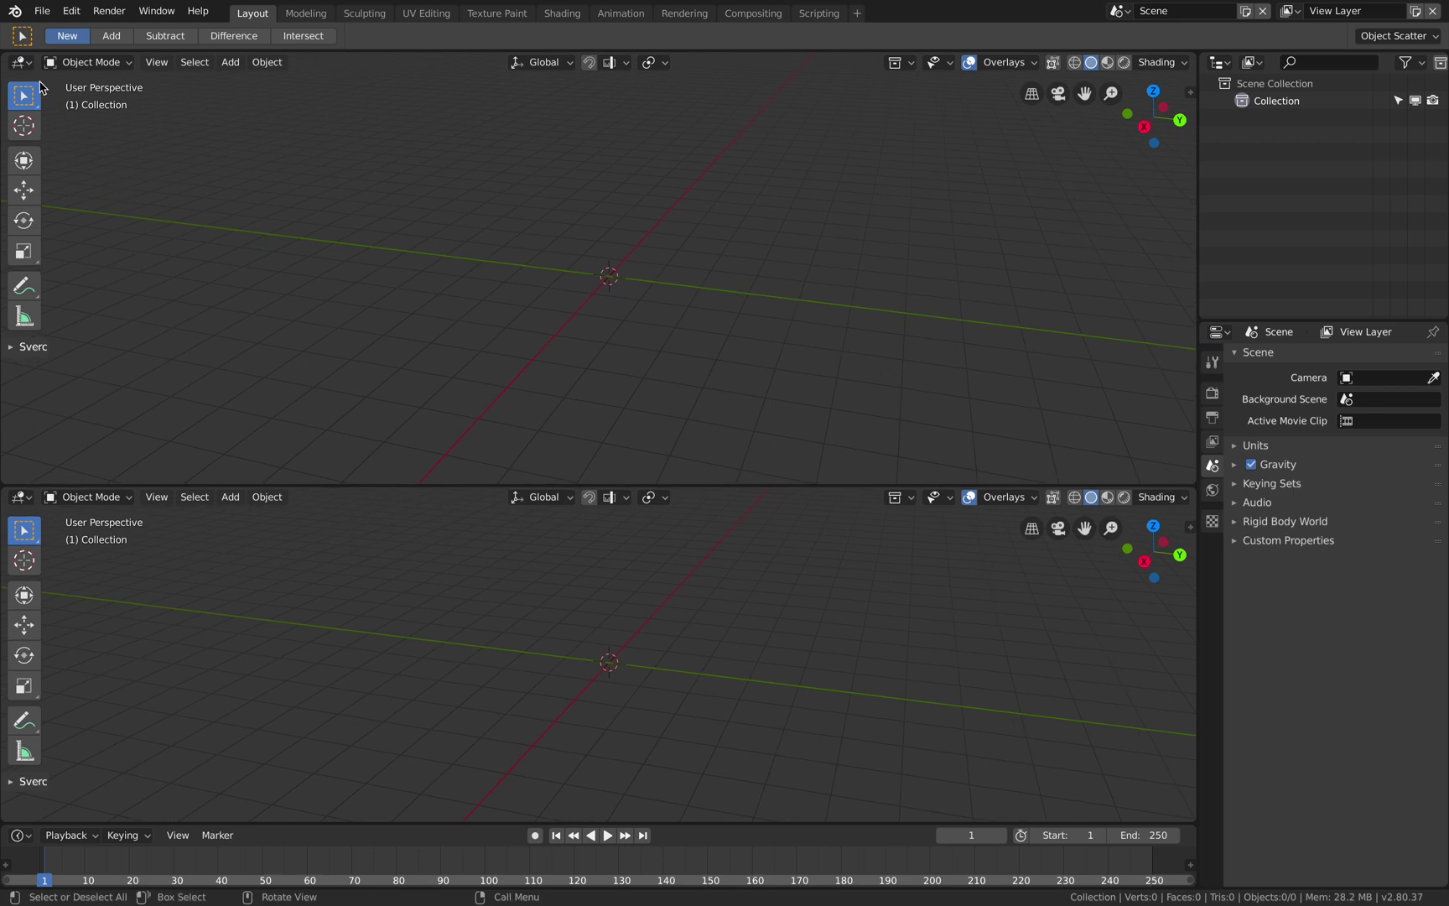
click(21, 62)
click(88, 203)
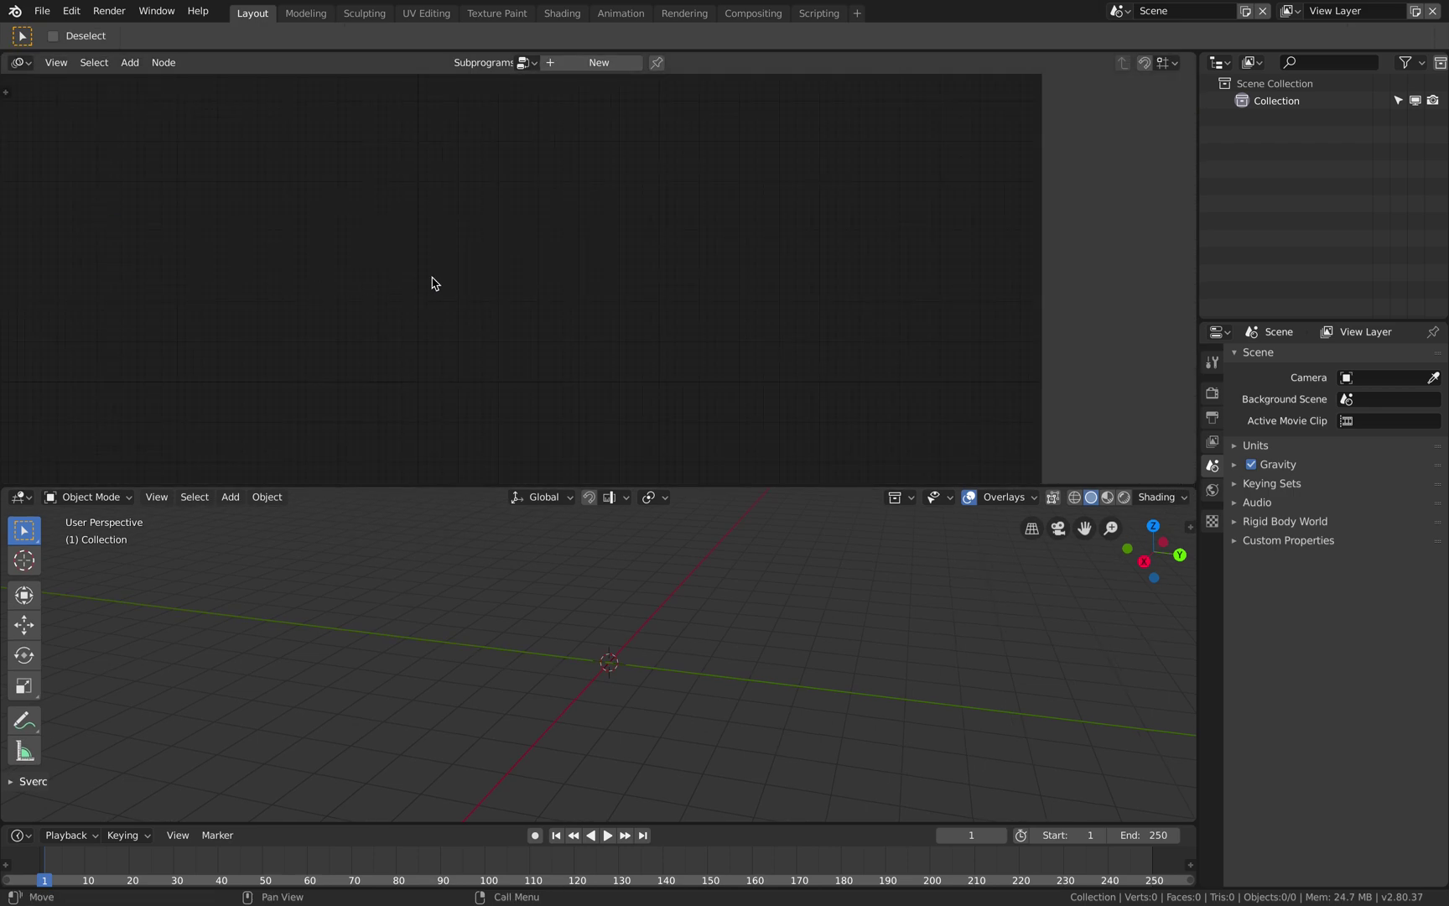
- Create a new node tree containing a Cylinder Mesh node and save the file
click(592, 62)
key(shift+a)
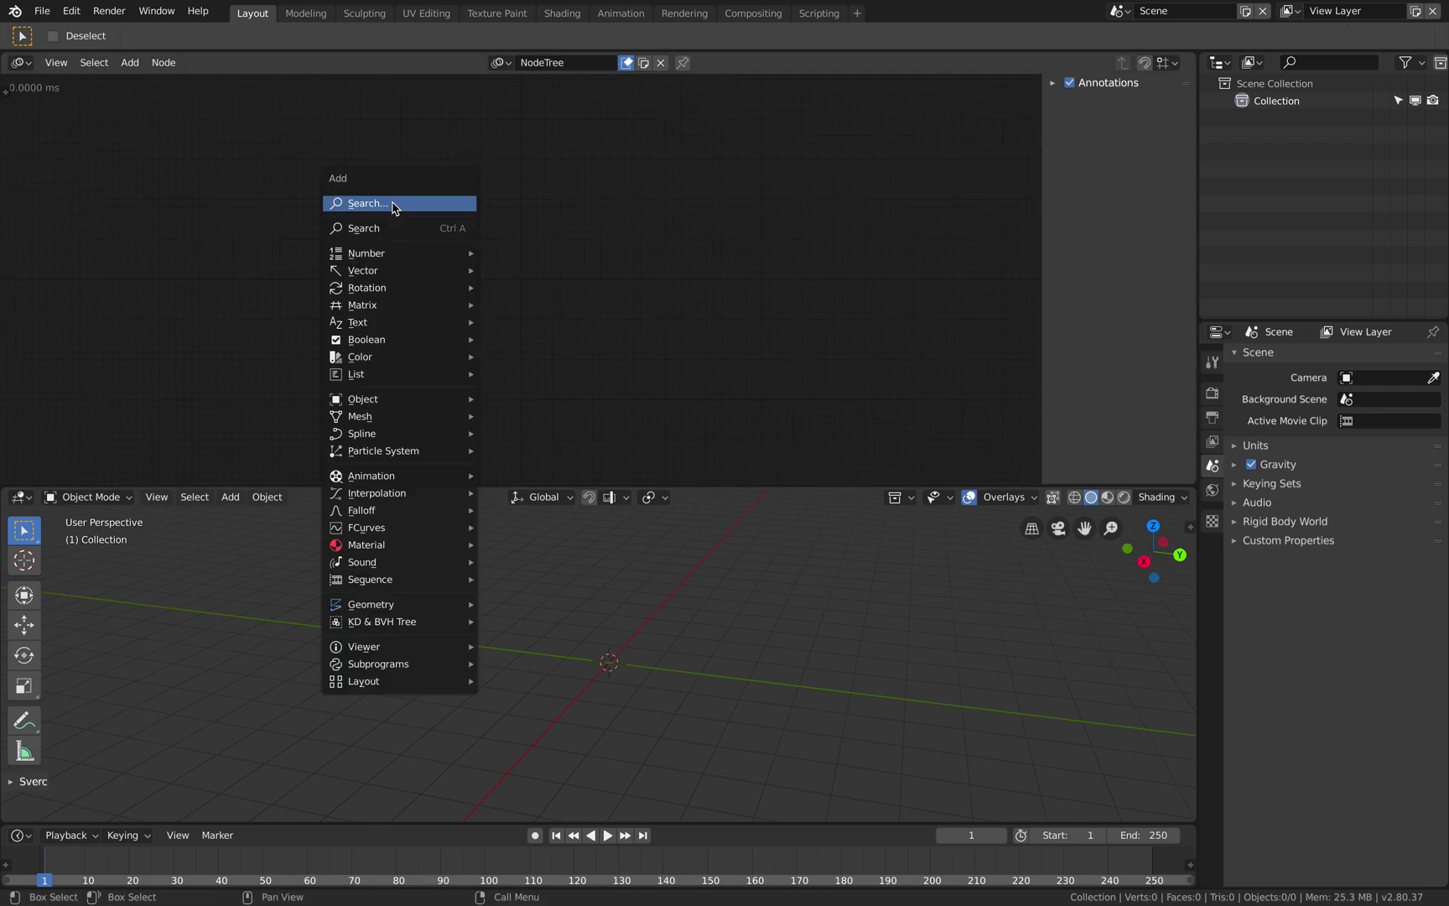
click(399, 228)
text(cylinder)
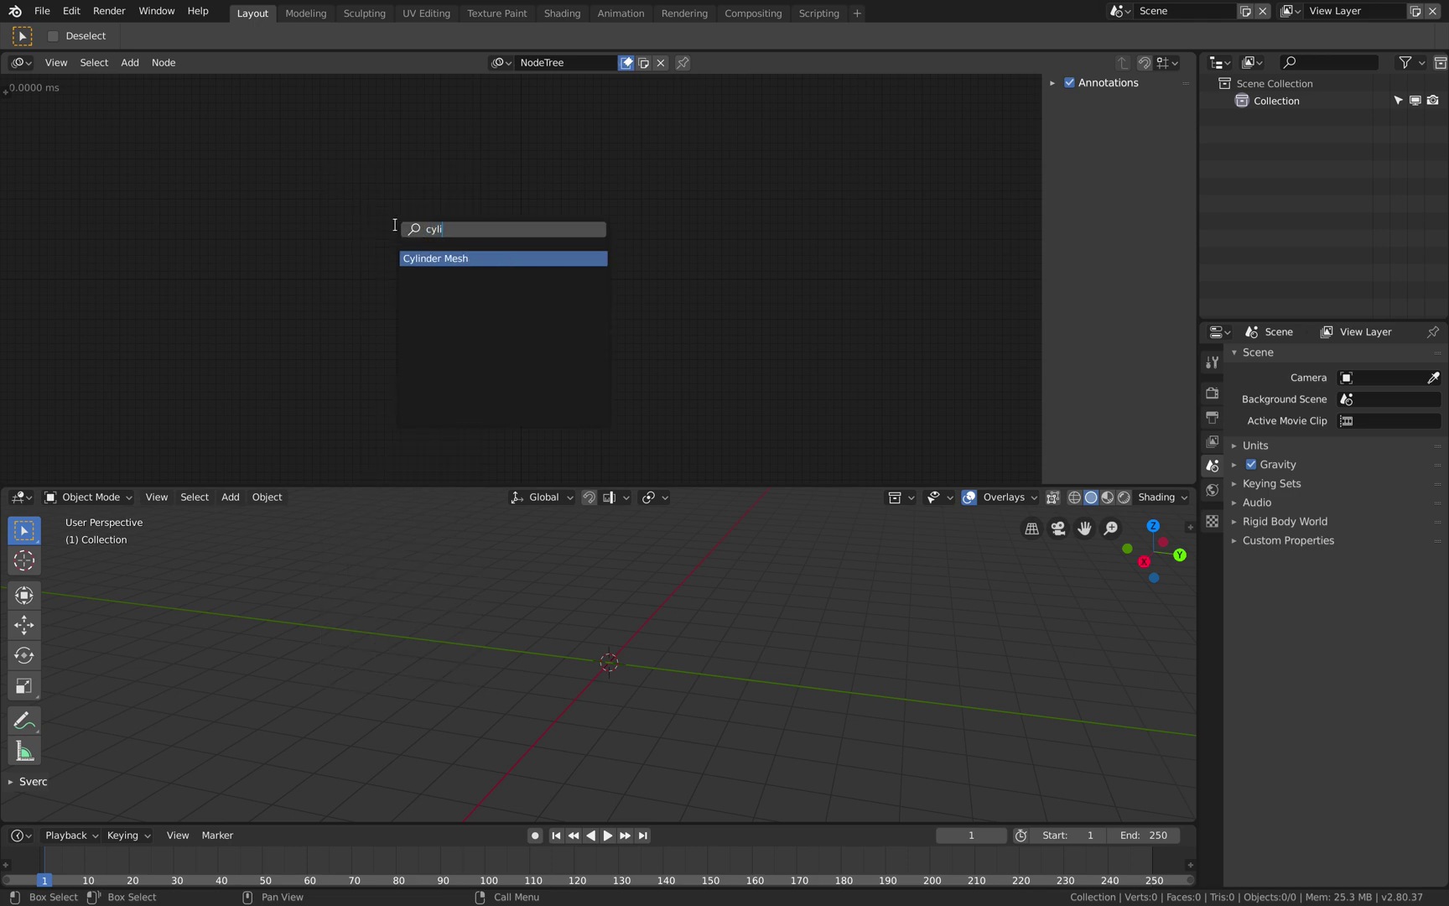
key(Return)
click(394, 223)
scroll(369, 210, up, 3)
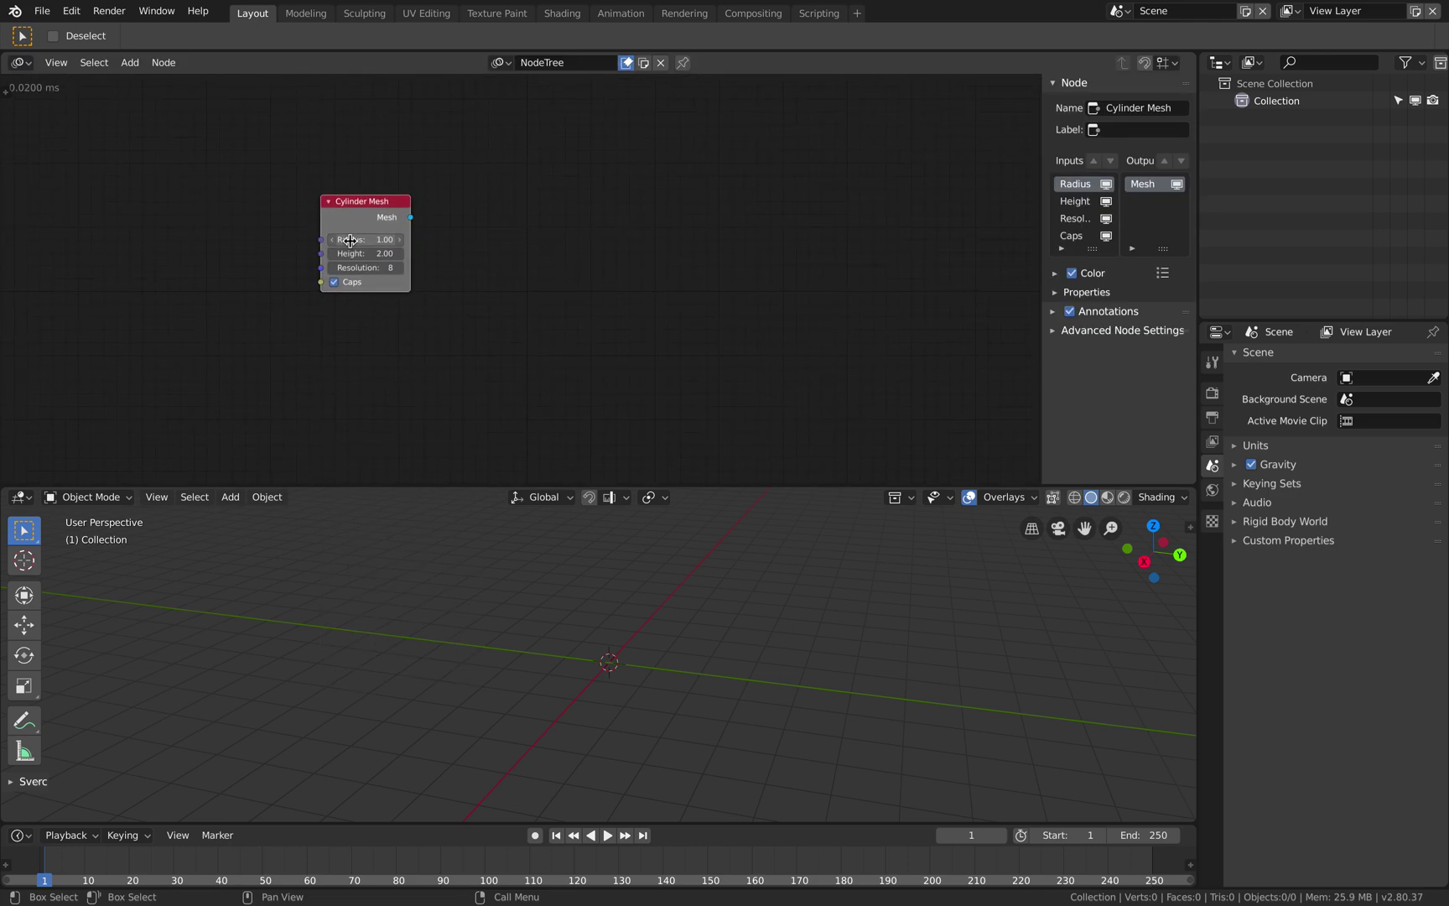
key(ctrl+s)
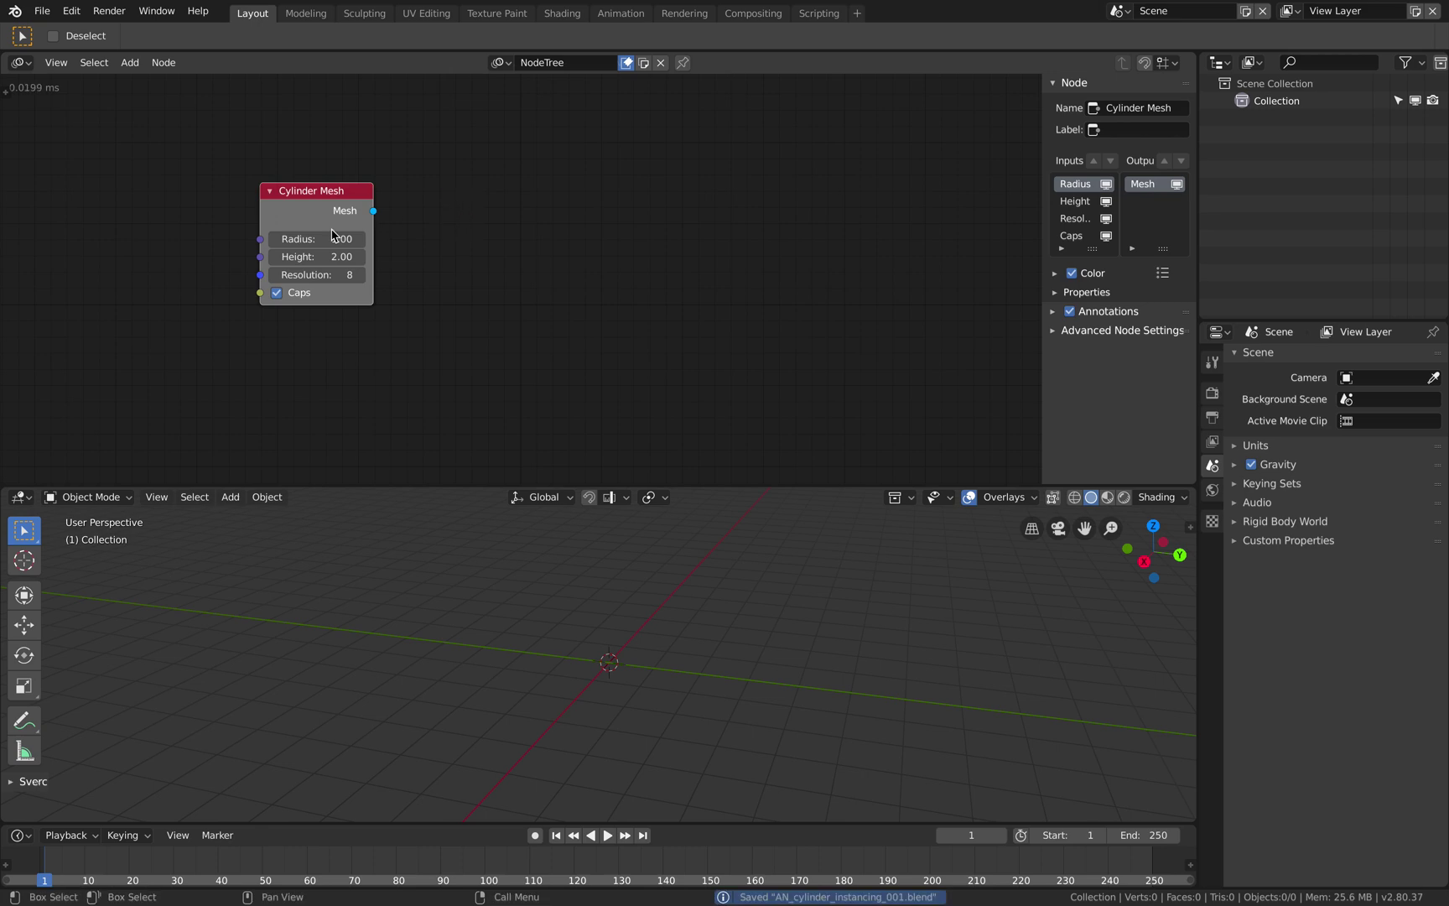
- Add a Mesh Object Output node fed by the cylinder's Mesh output and create its target object
key(shift+a)
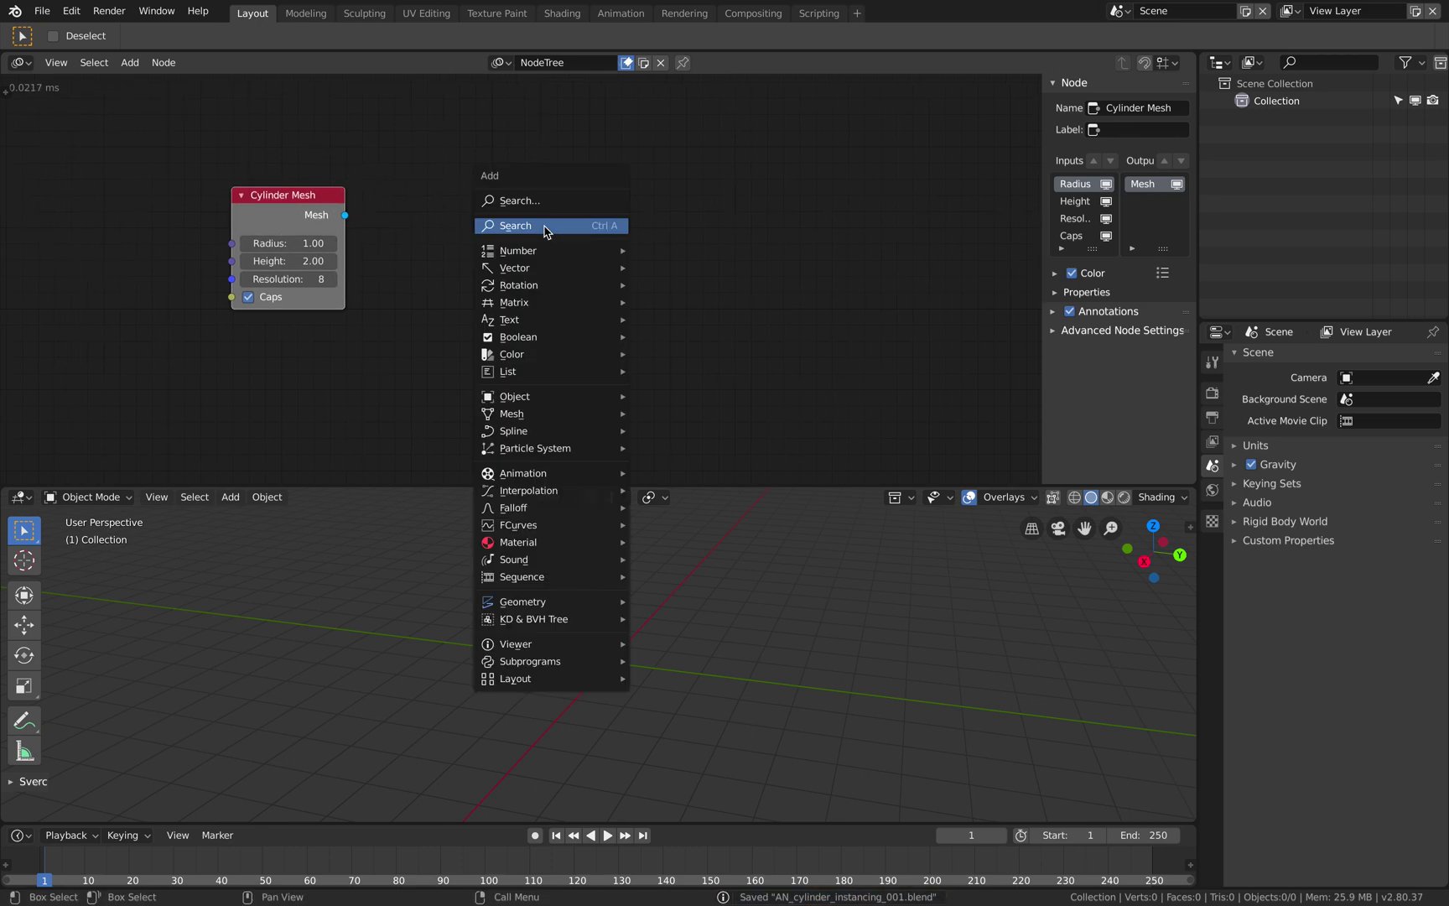
click(547, 224)
text(mesh o)
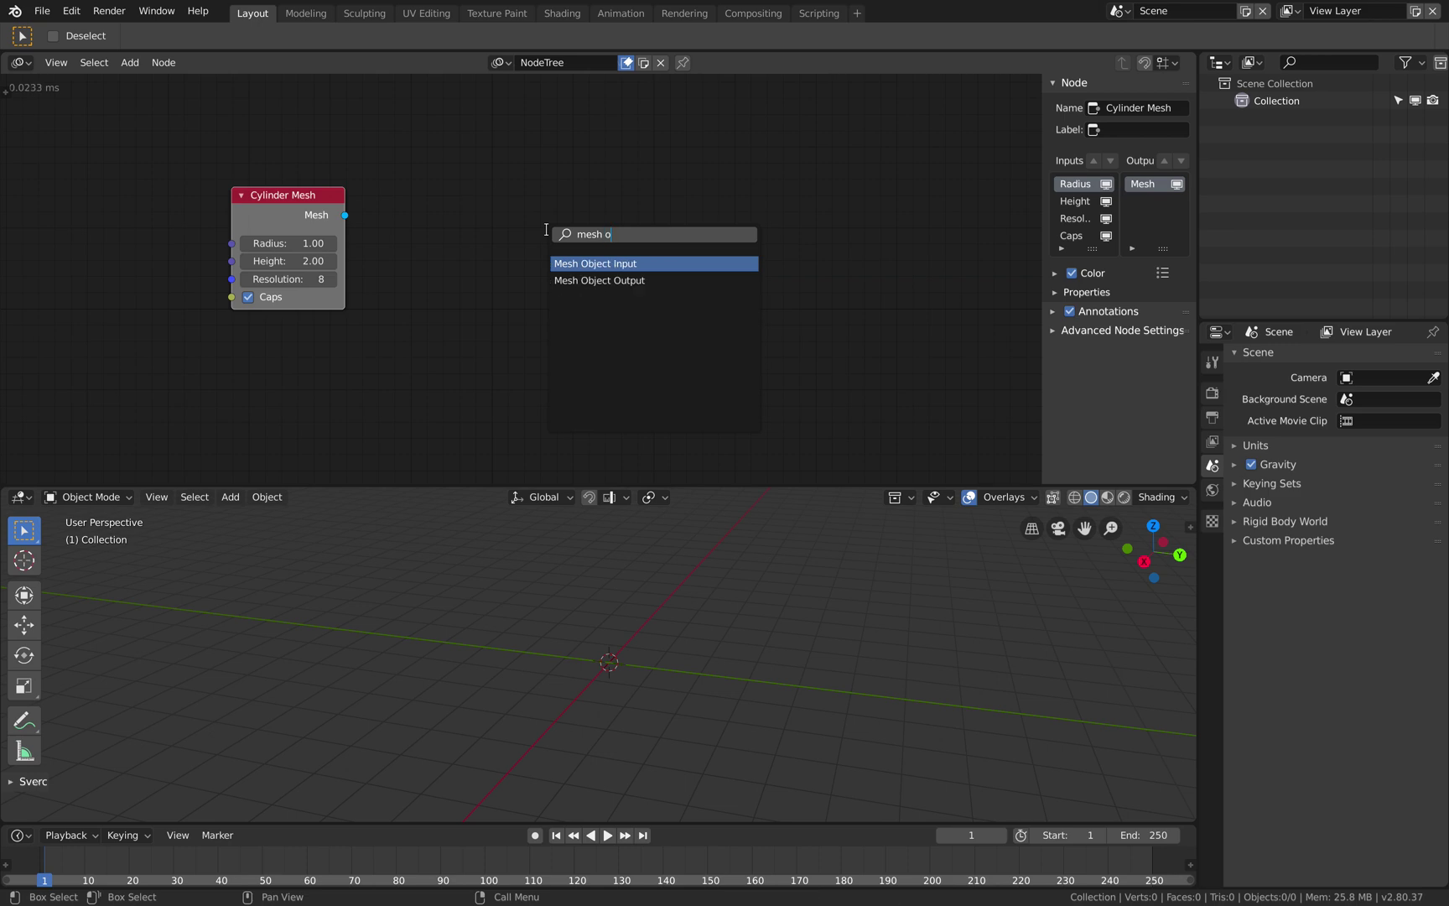
key(Down)
key(Return)
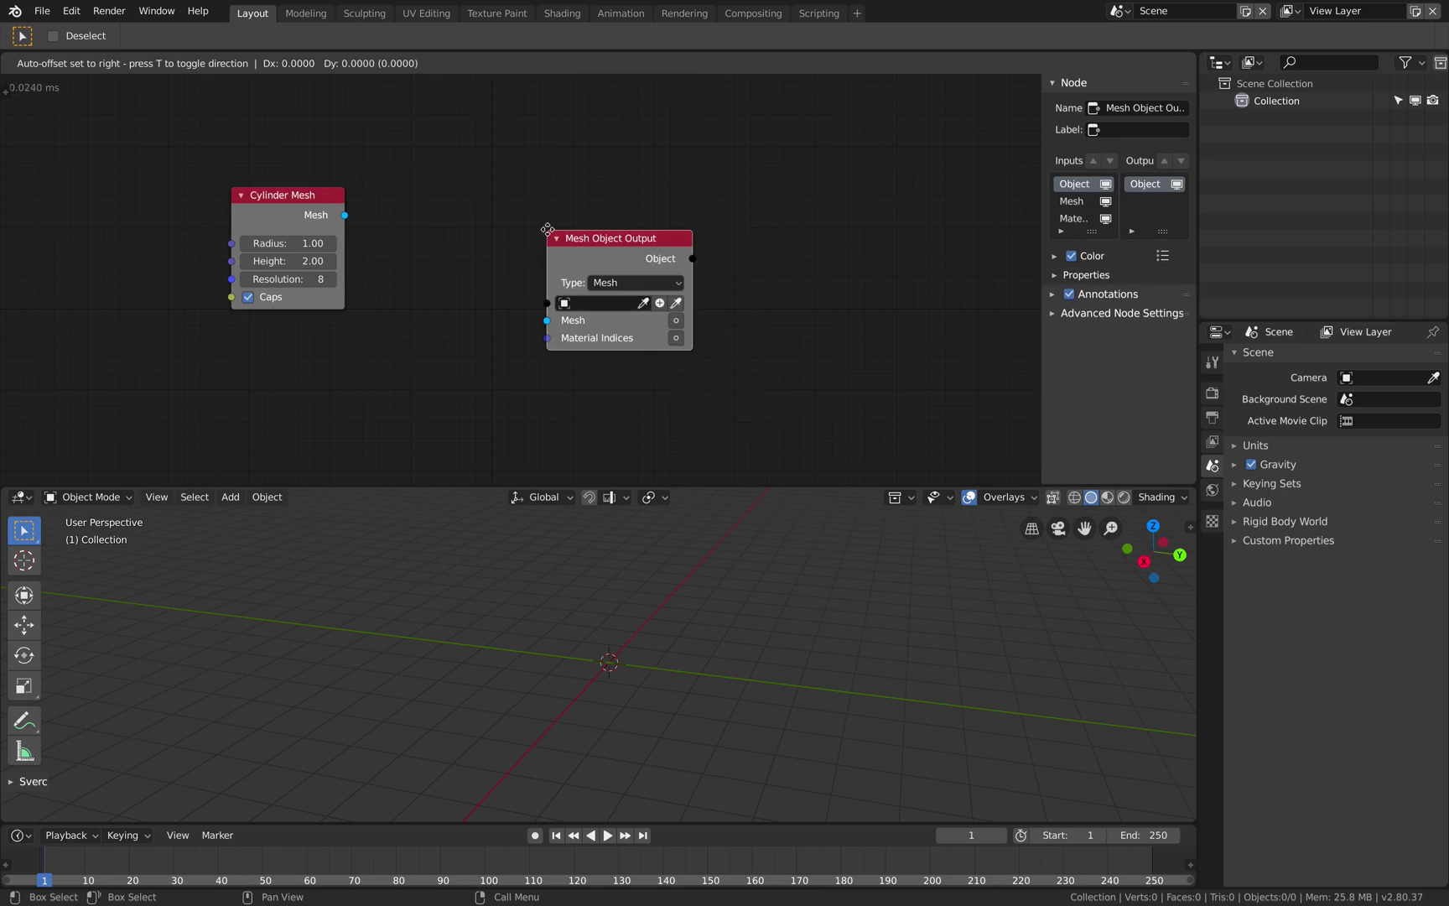
click(445, 198)
drag(345, 216, 442, 297)
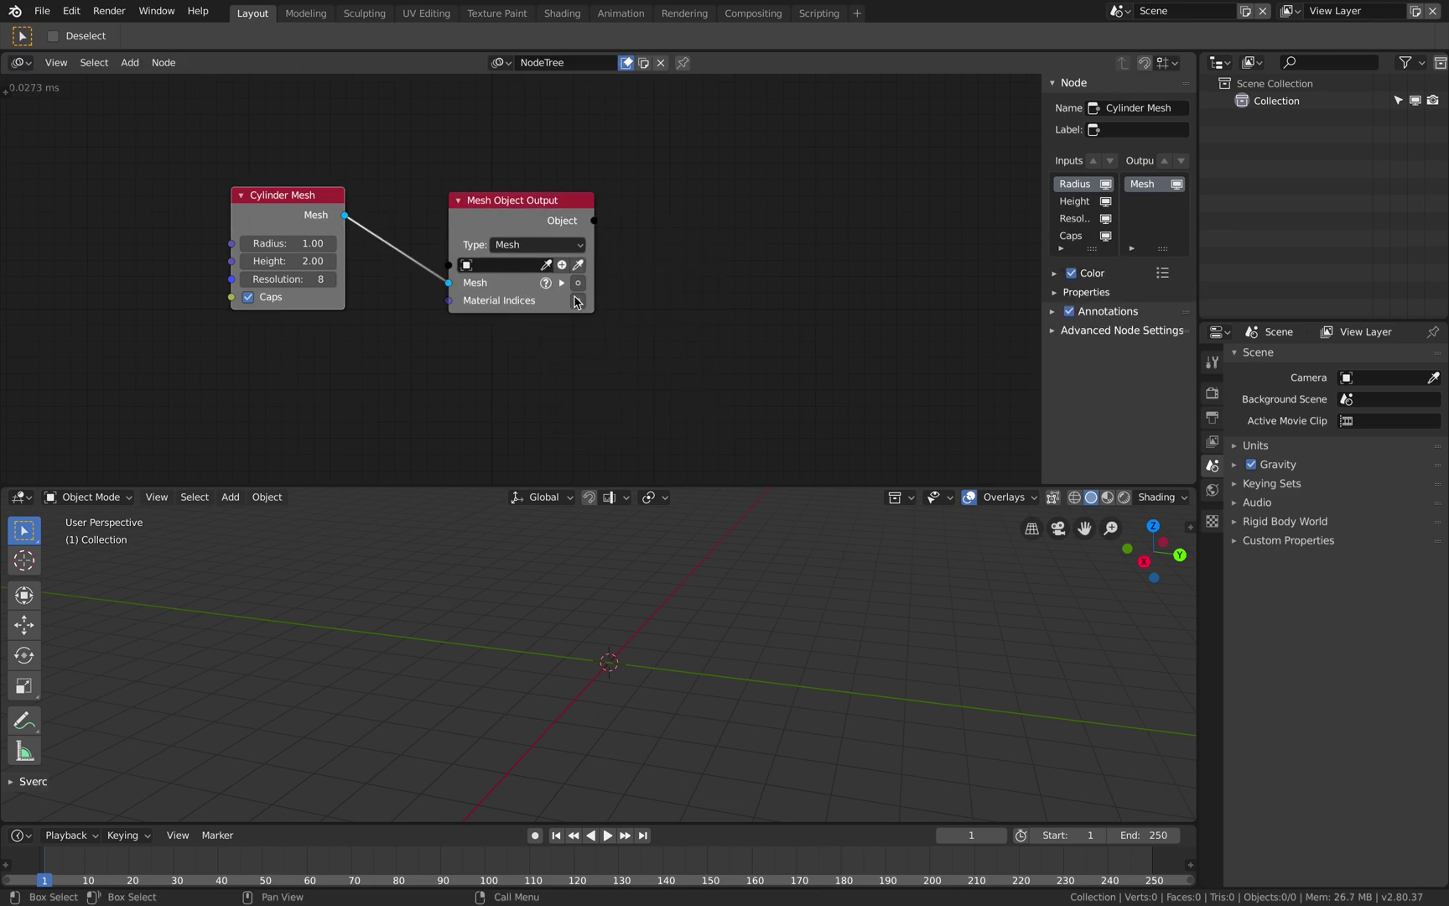
click(563, 266)
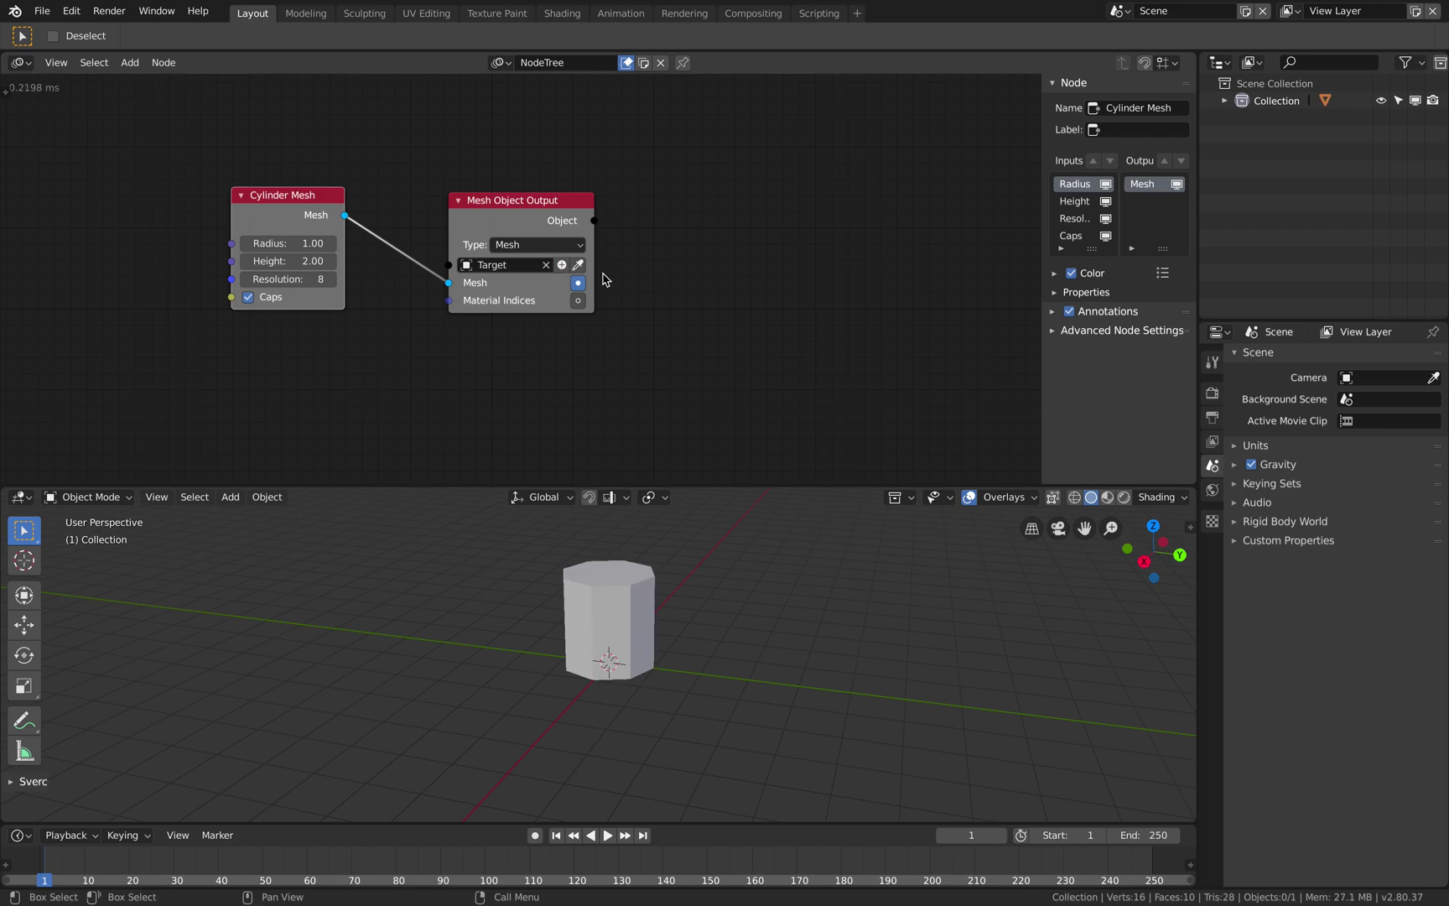
- Reduce the Cylinder Mesh node's radius to about 0.23
drag(319, 250, 281, 250)
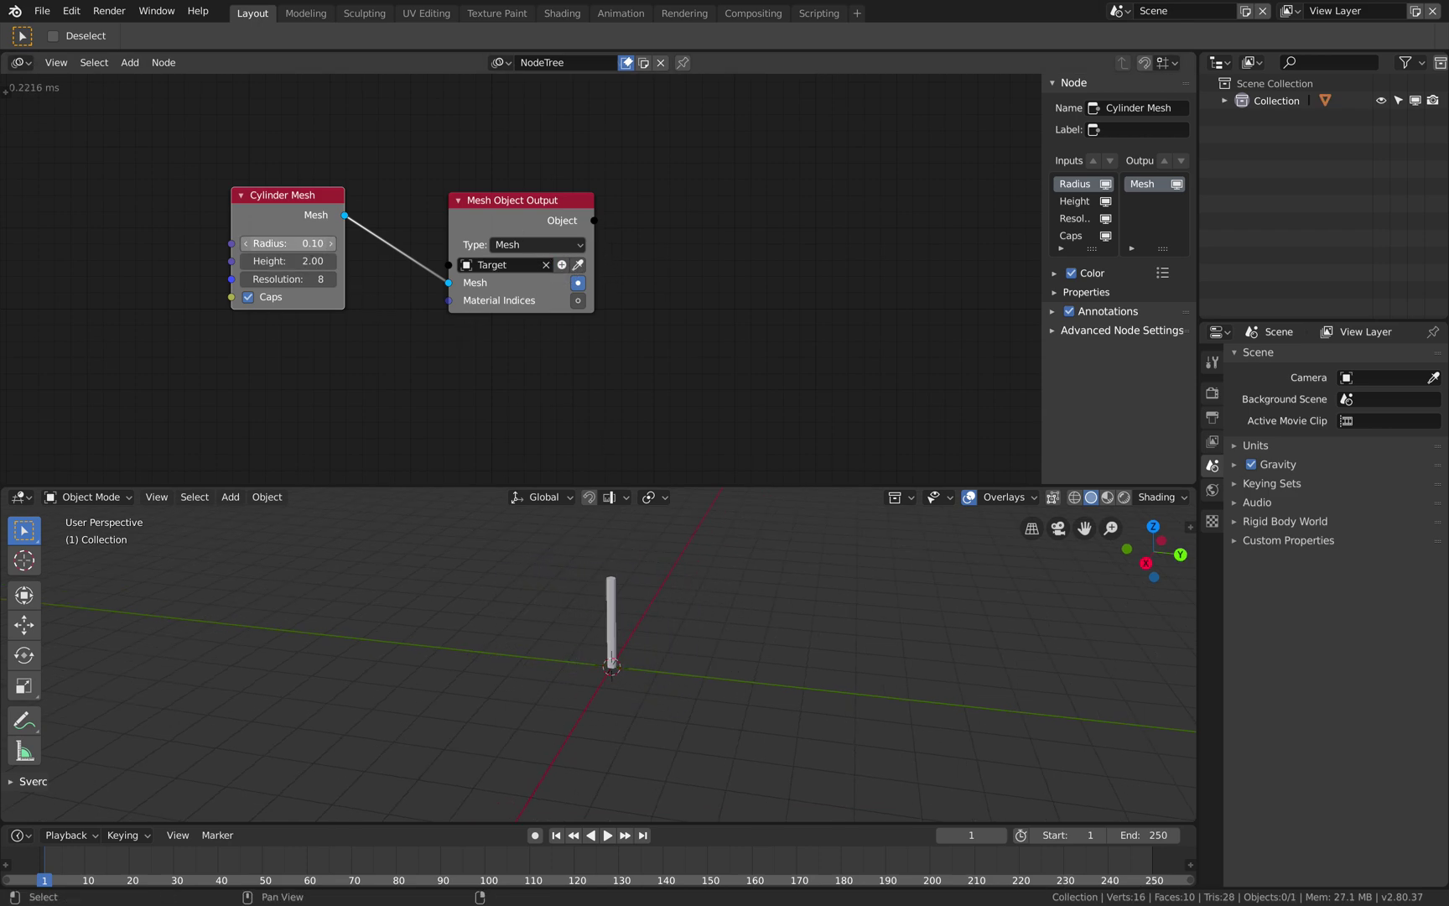
middle_drag(475, 548, 484, 608)
scroll(484, 609, up, 4)
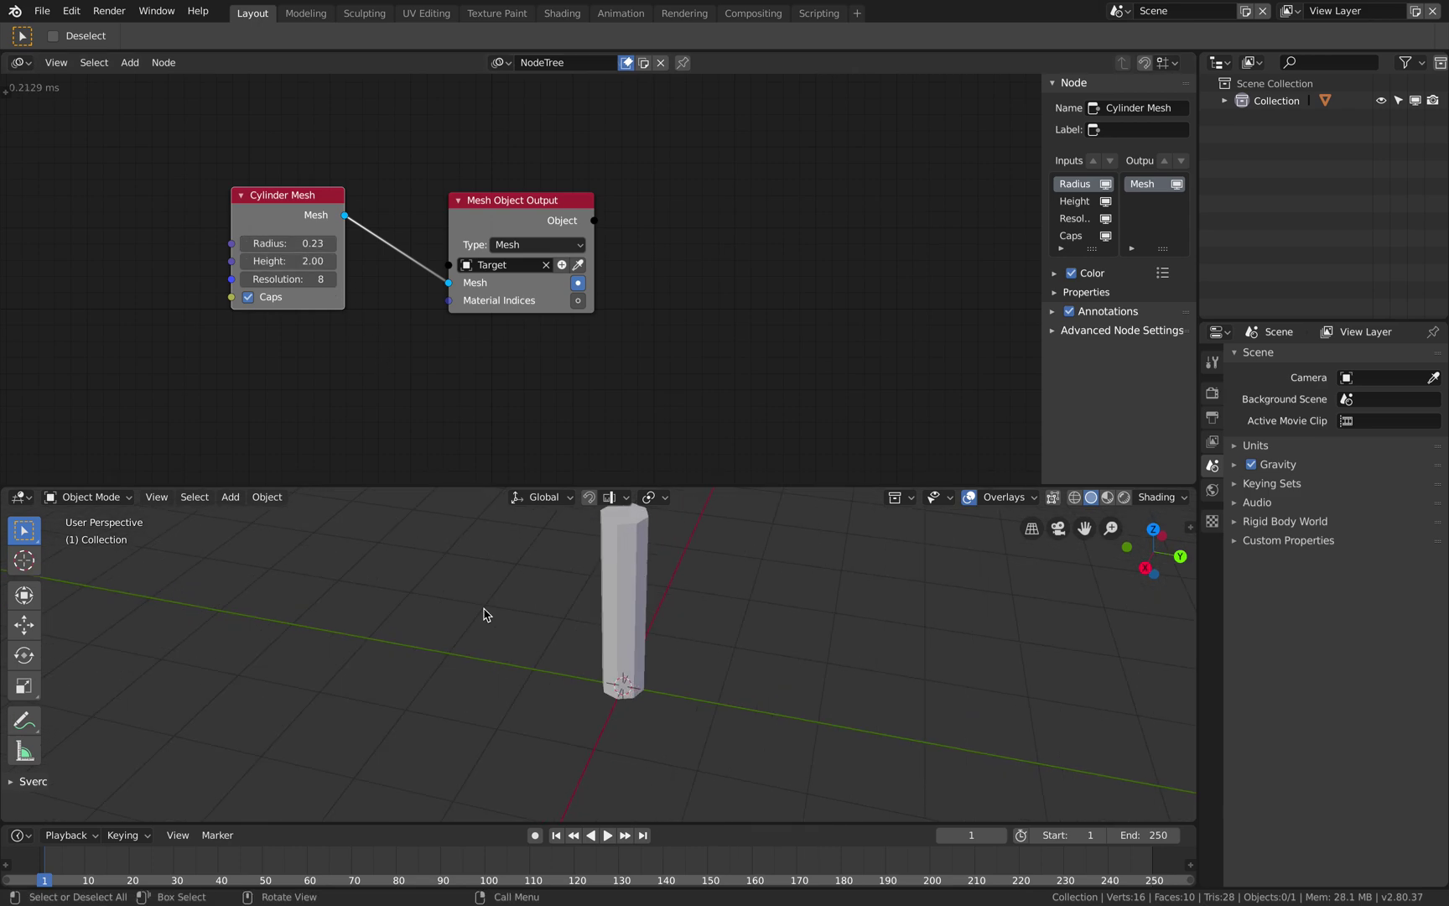
shift+middle_drag(667, 548, 620, 599)
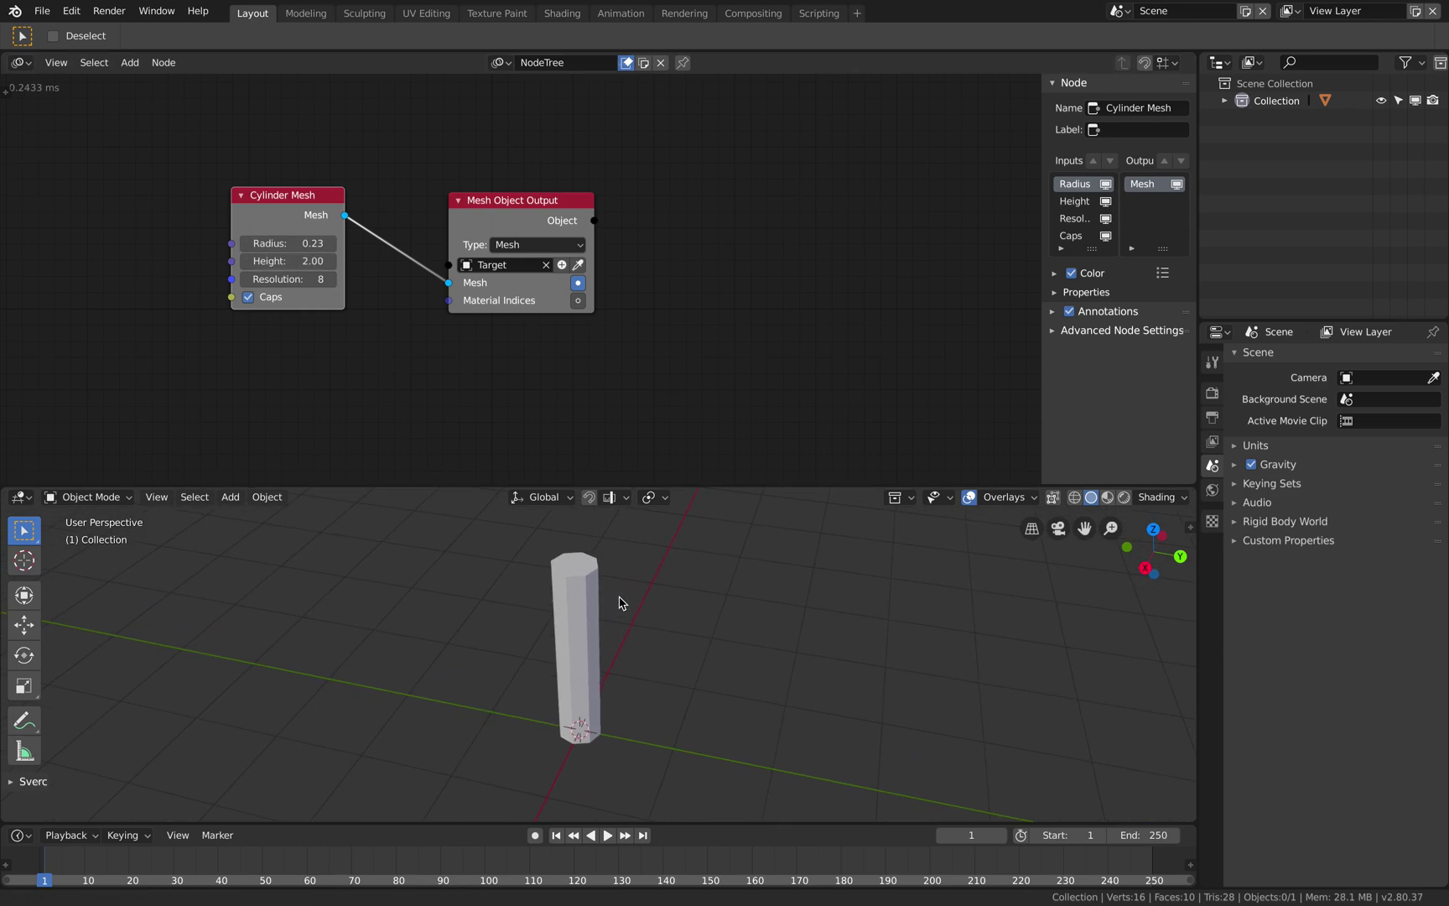
- Set the Cylinder Mesh node's height to 2.00 and save the file
mouse_move(309, 259)
mouse_down()
mouse_move(275, 261)
mouse_move(337, 263)
mouse_up()
click(325, 262)
text(2)
key(Return)
scroll(474, 411, down, 1)
key(ctrl+s)
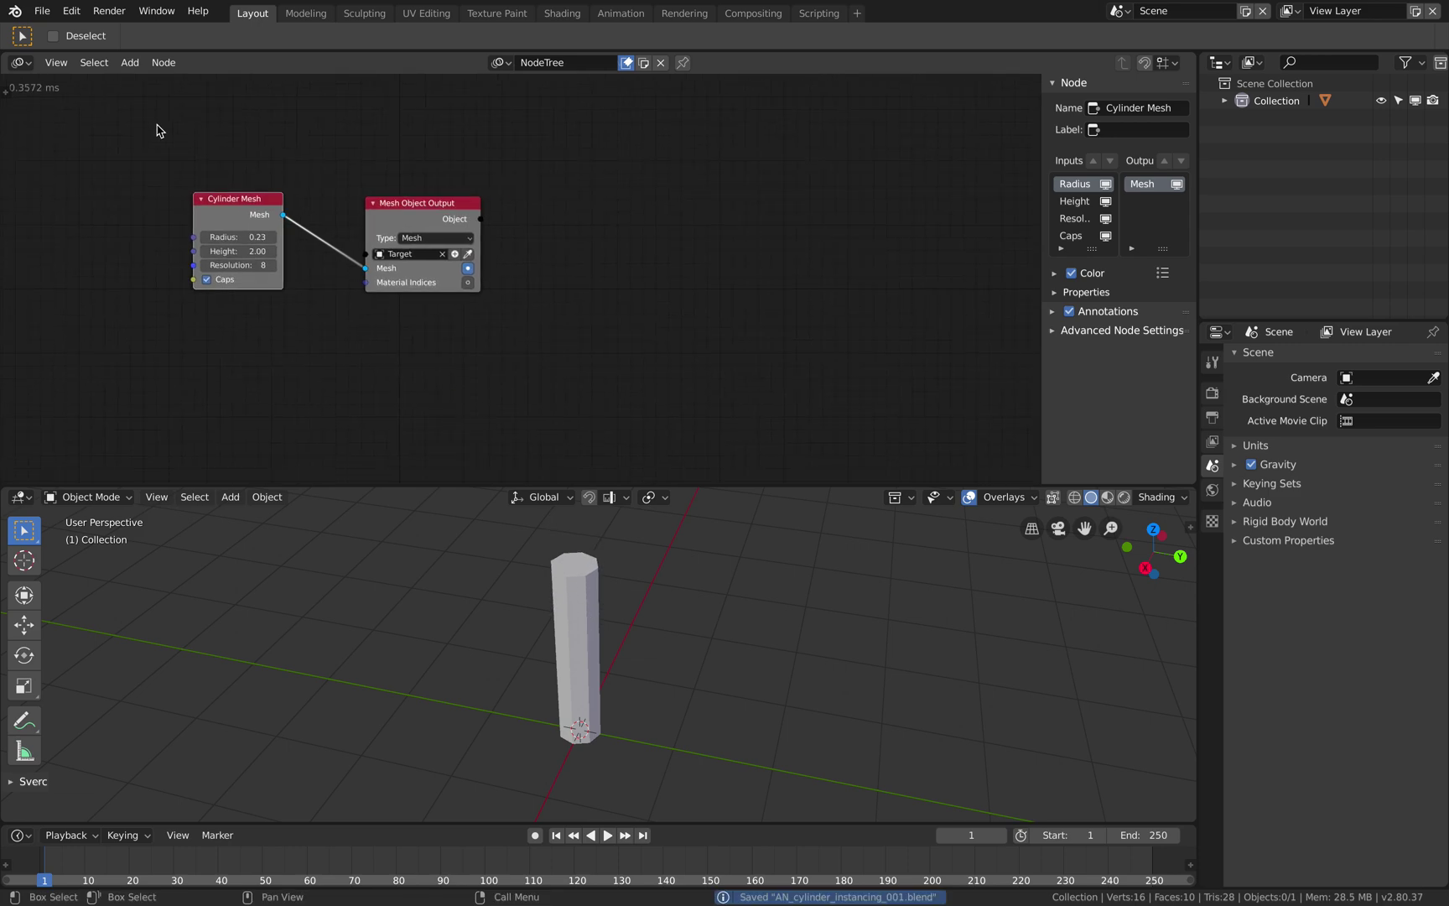
- Move the Mesh Object Output node closer to the Cylinder Mesh node and set the cylinder's radius to 0.20
drag(415, 208, 380, 184)
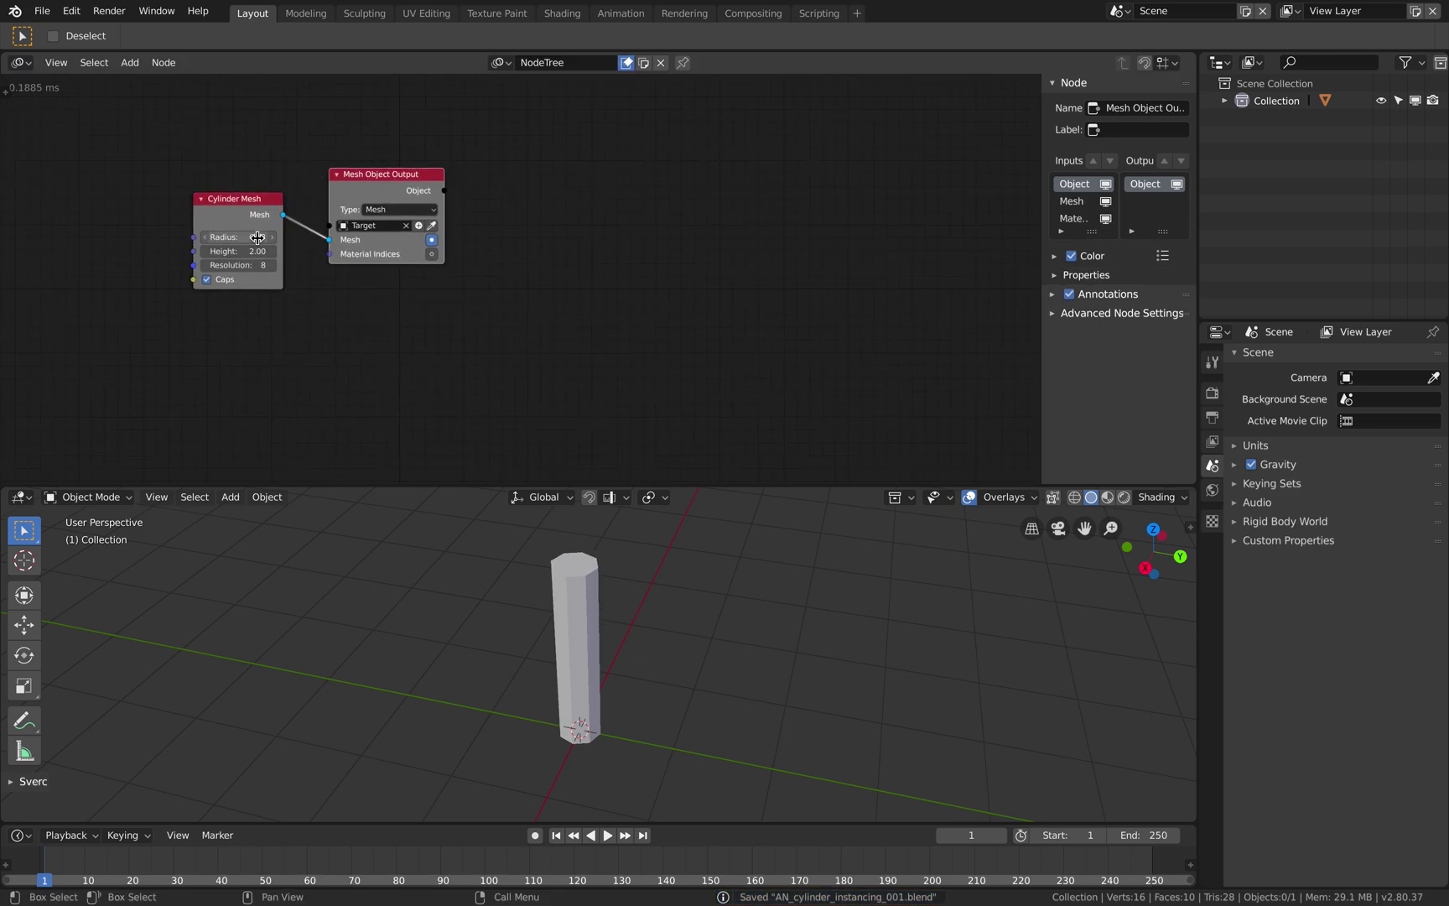
key(Return)
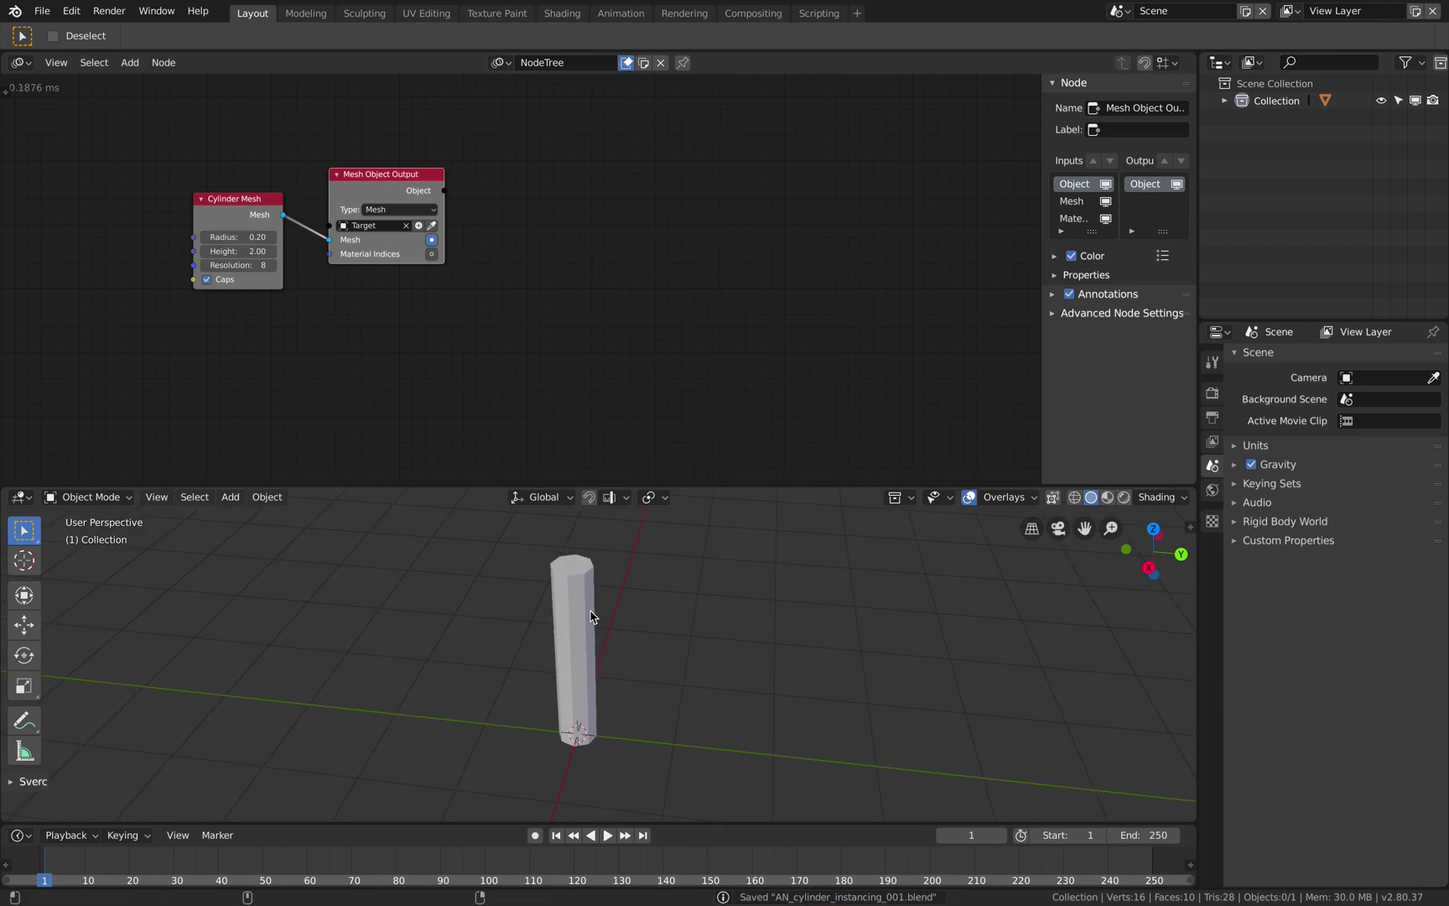
- Add an Object Instancer node and place it to the right of the Mesh Object Output node
scroll(534, 214, down, 1)
key(shift+a)
click(534, 220)
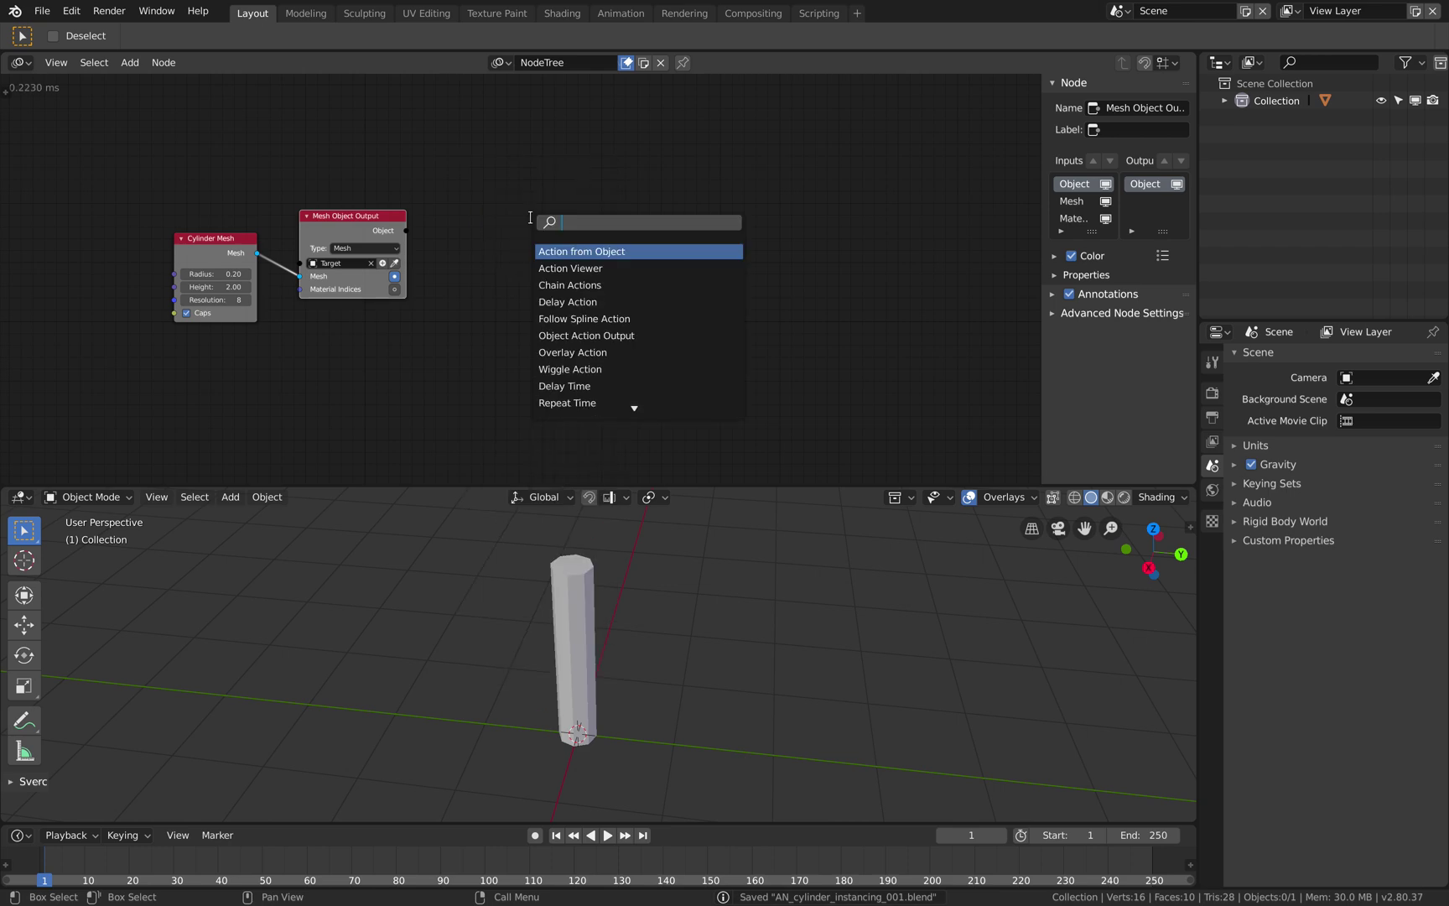
text(instan)
key(Return)
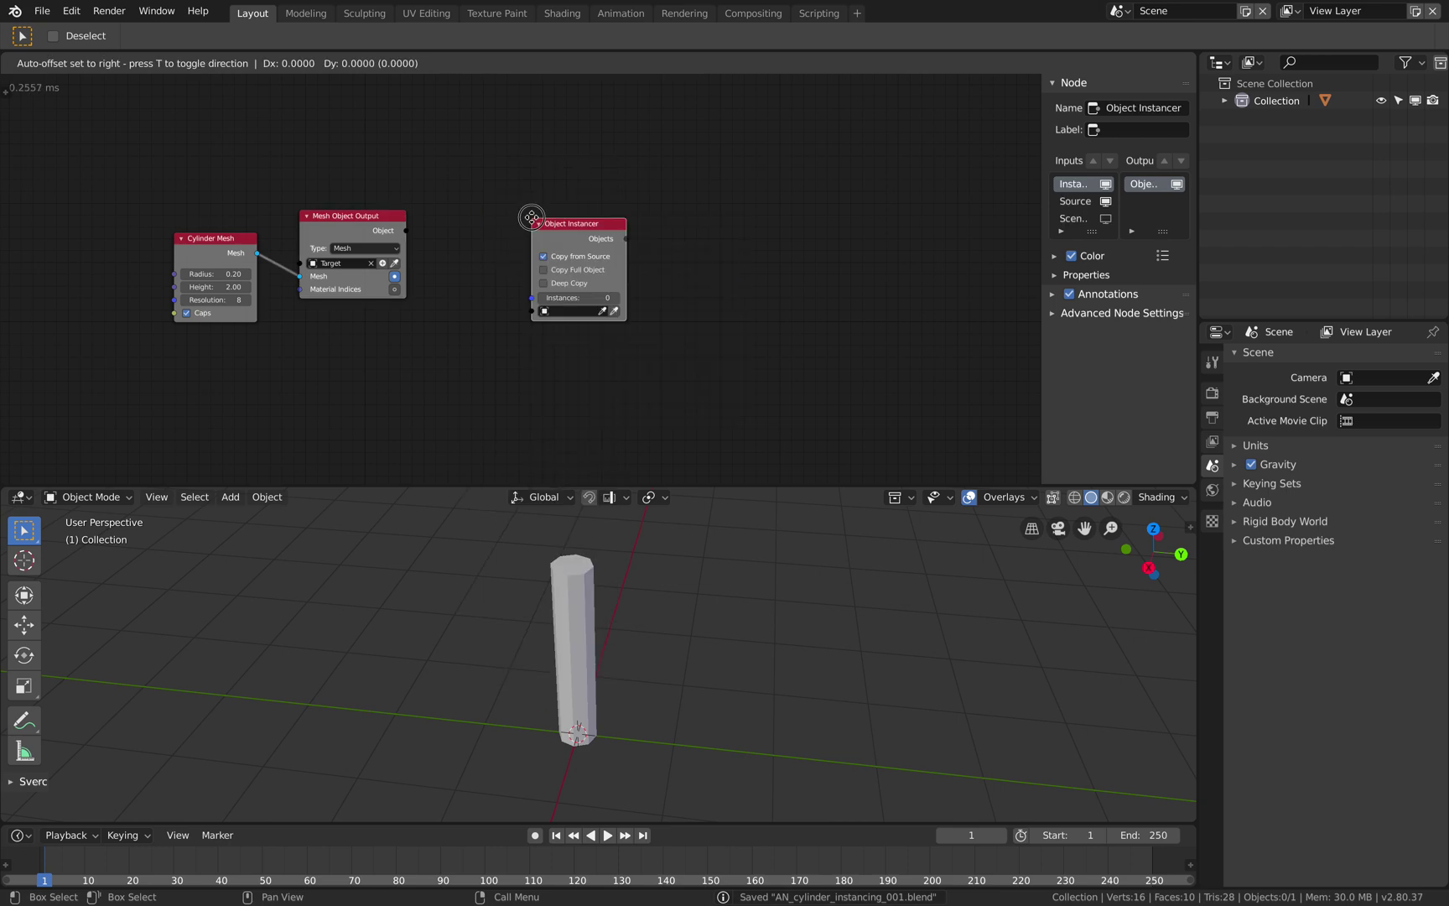
click(532, 218)
drag(580, 237, 554, 269)
- Add a Distribute Matrices node below the Mesh Object Output node
middle_drag(357, 368, 418, 313)
key(shift+a)
click(416, 312)
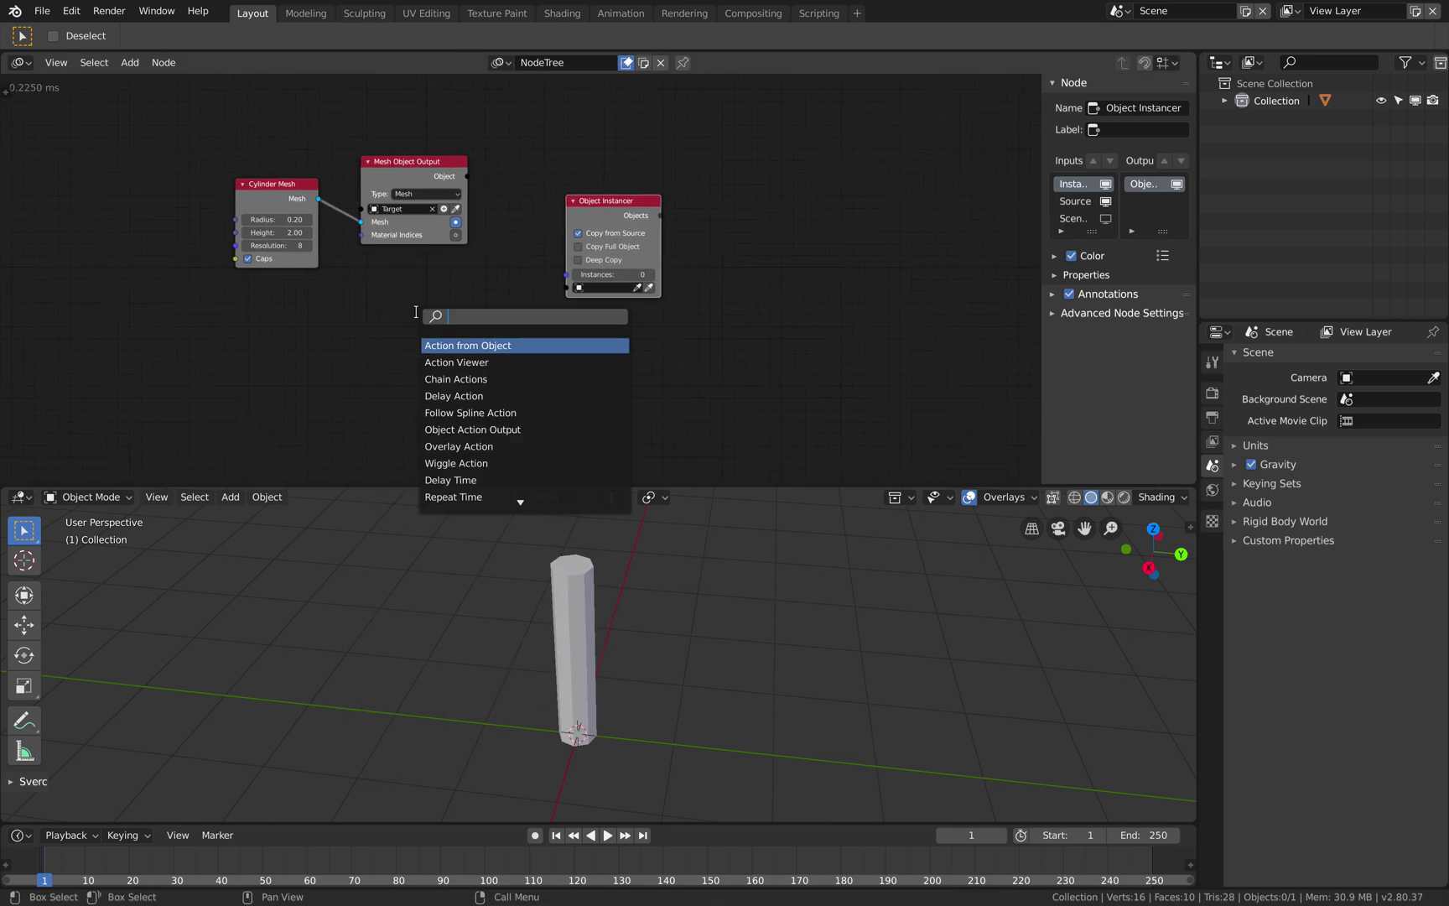
text(distr)
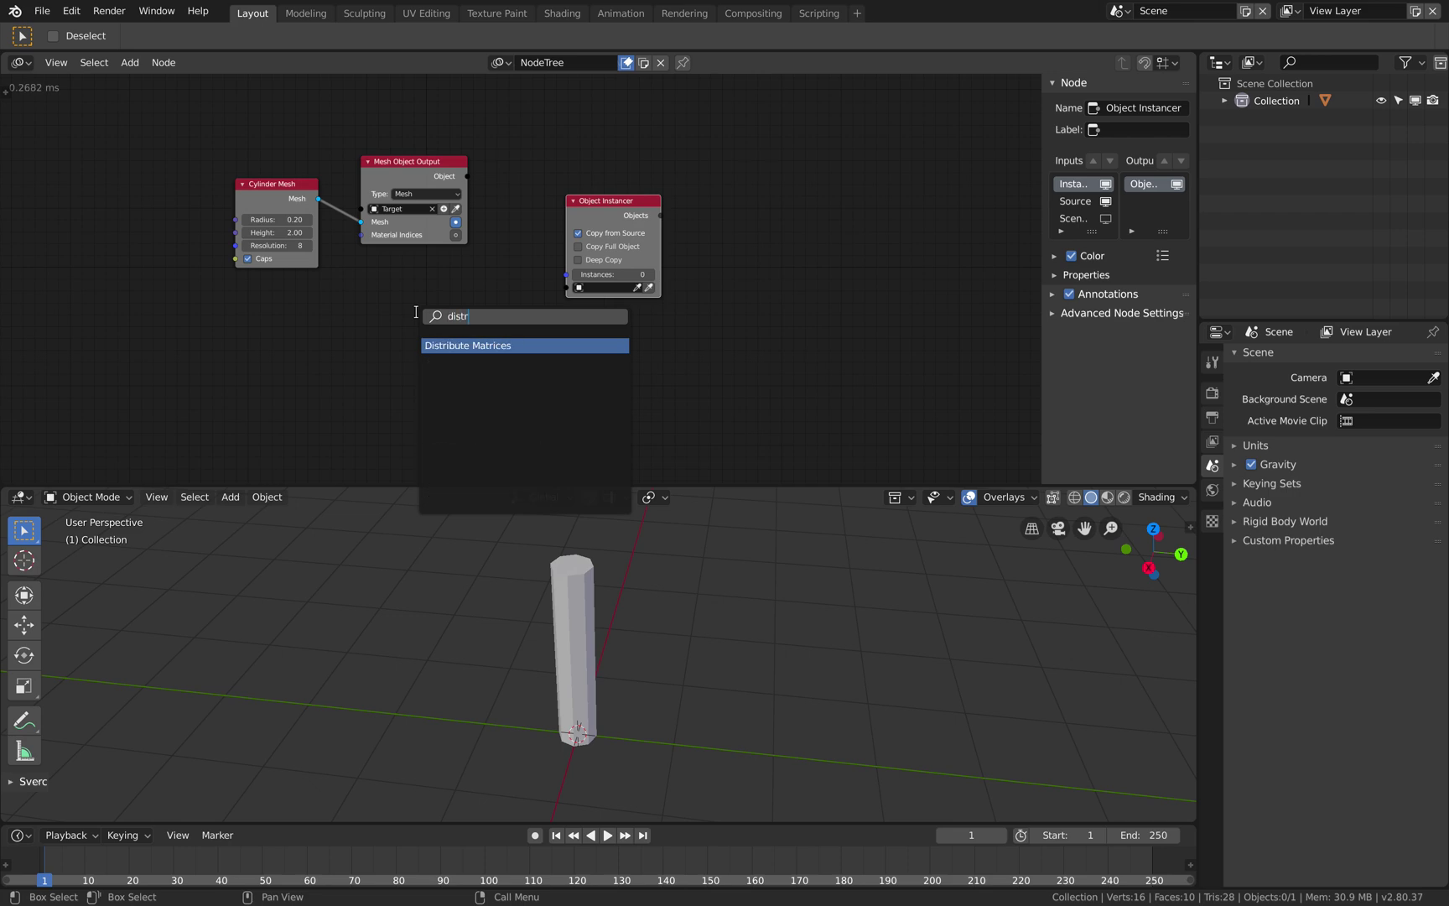
key(Return)
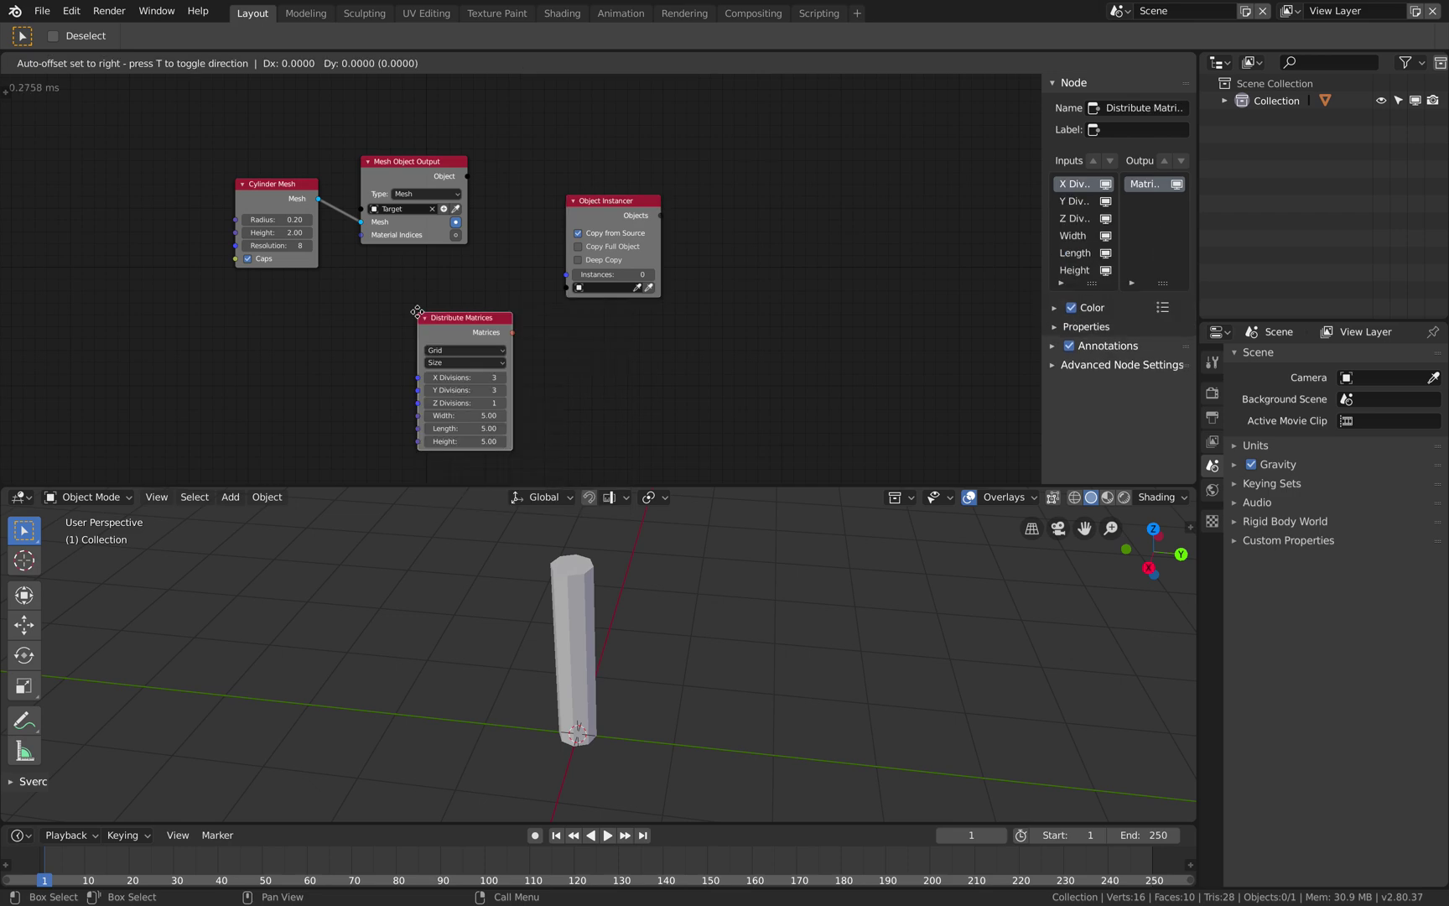
click(370, 289)
- Add an Object Matrix Output node beyond the Object Instancer node and save the file
scroll(652, 311, up, 2)
key(shift+a)
click(777, 249)
text(m)
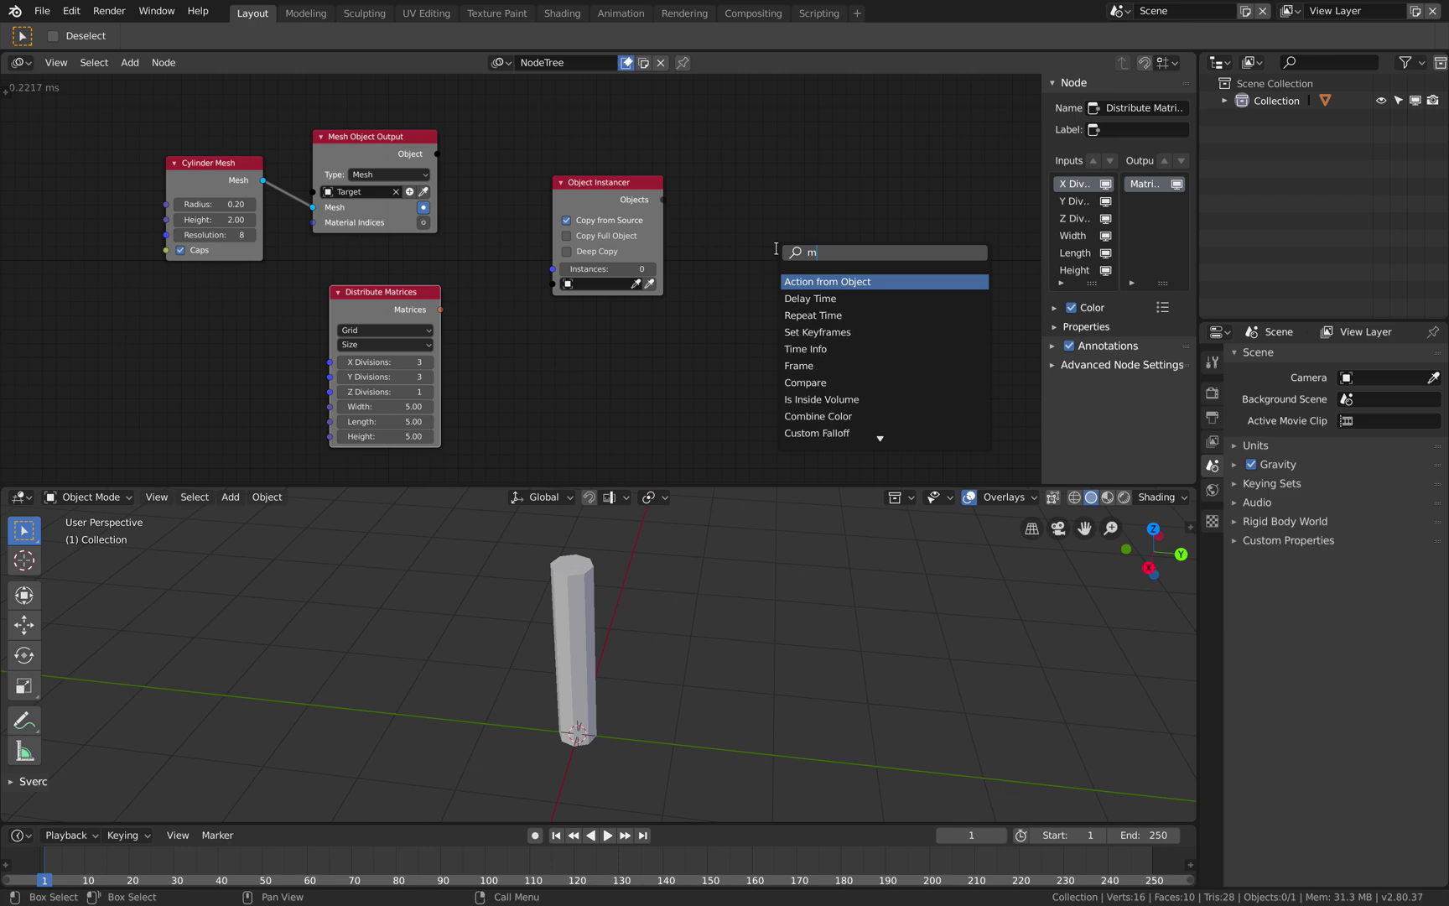
text(atrix o)
key(Return)
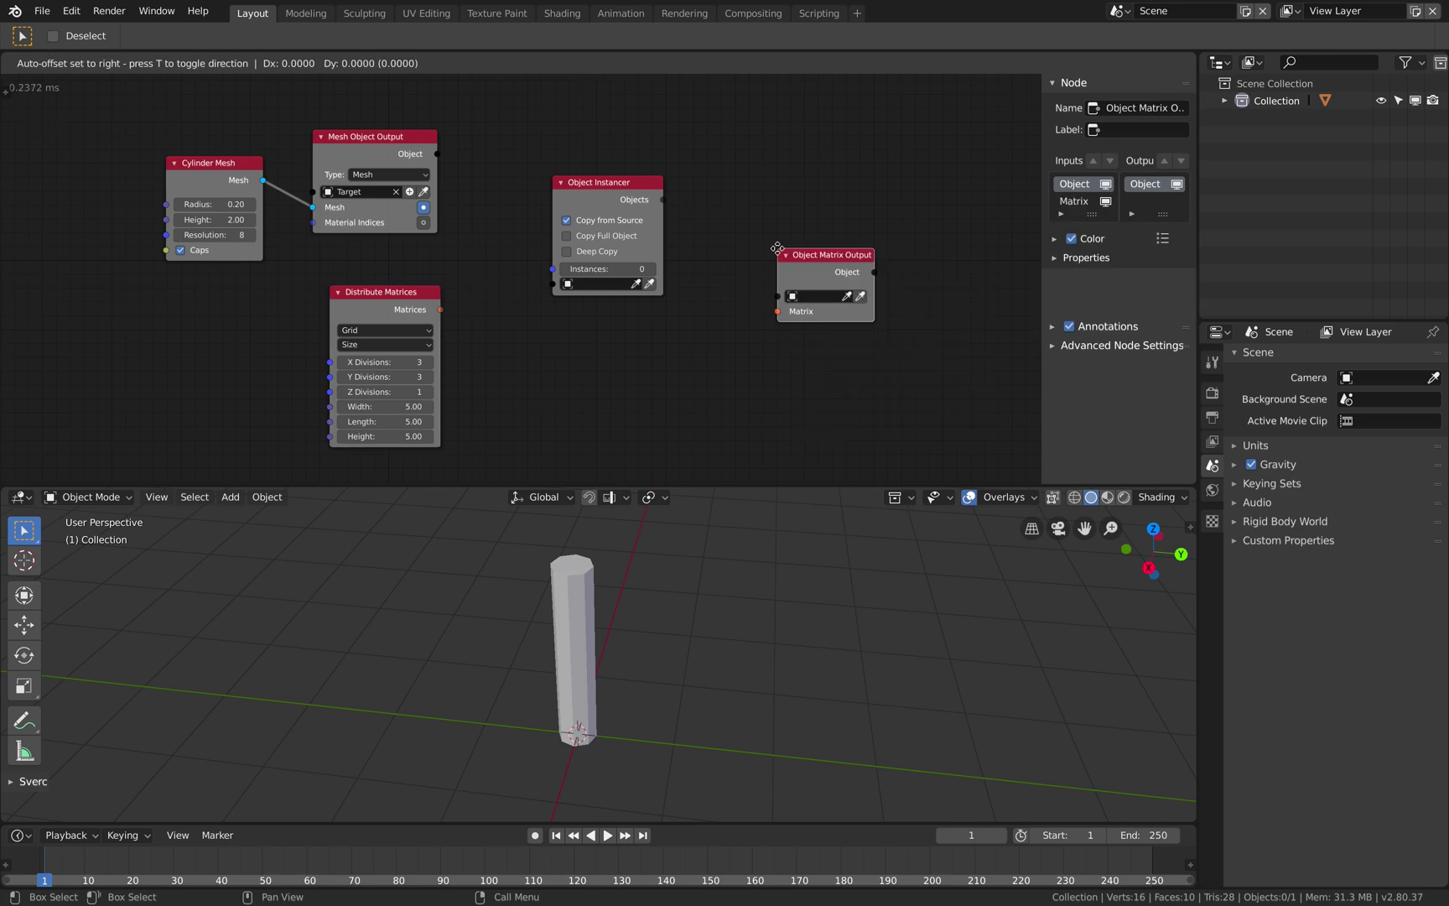
click(759, 216)
key(ctrl+s)
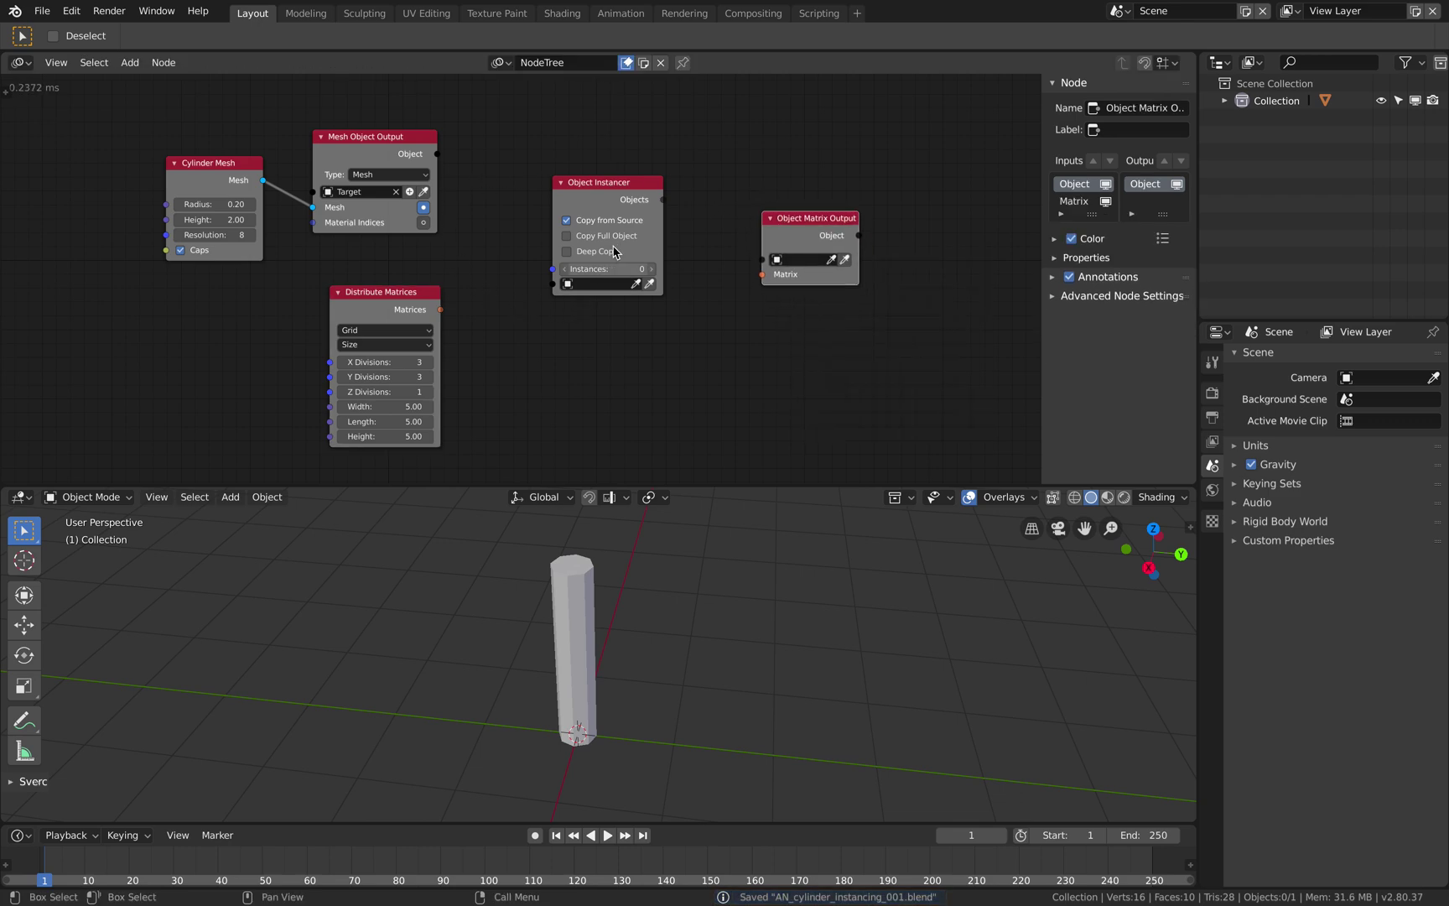
- Link the Distribute Matrices output to the Object Instancer's Instances input and set the distribution mode to Circle
drag(442, 309, 567, 258)
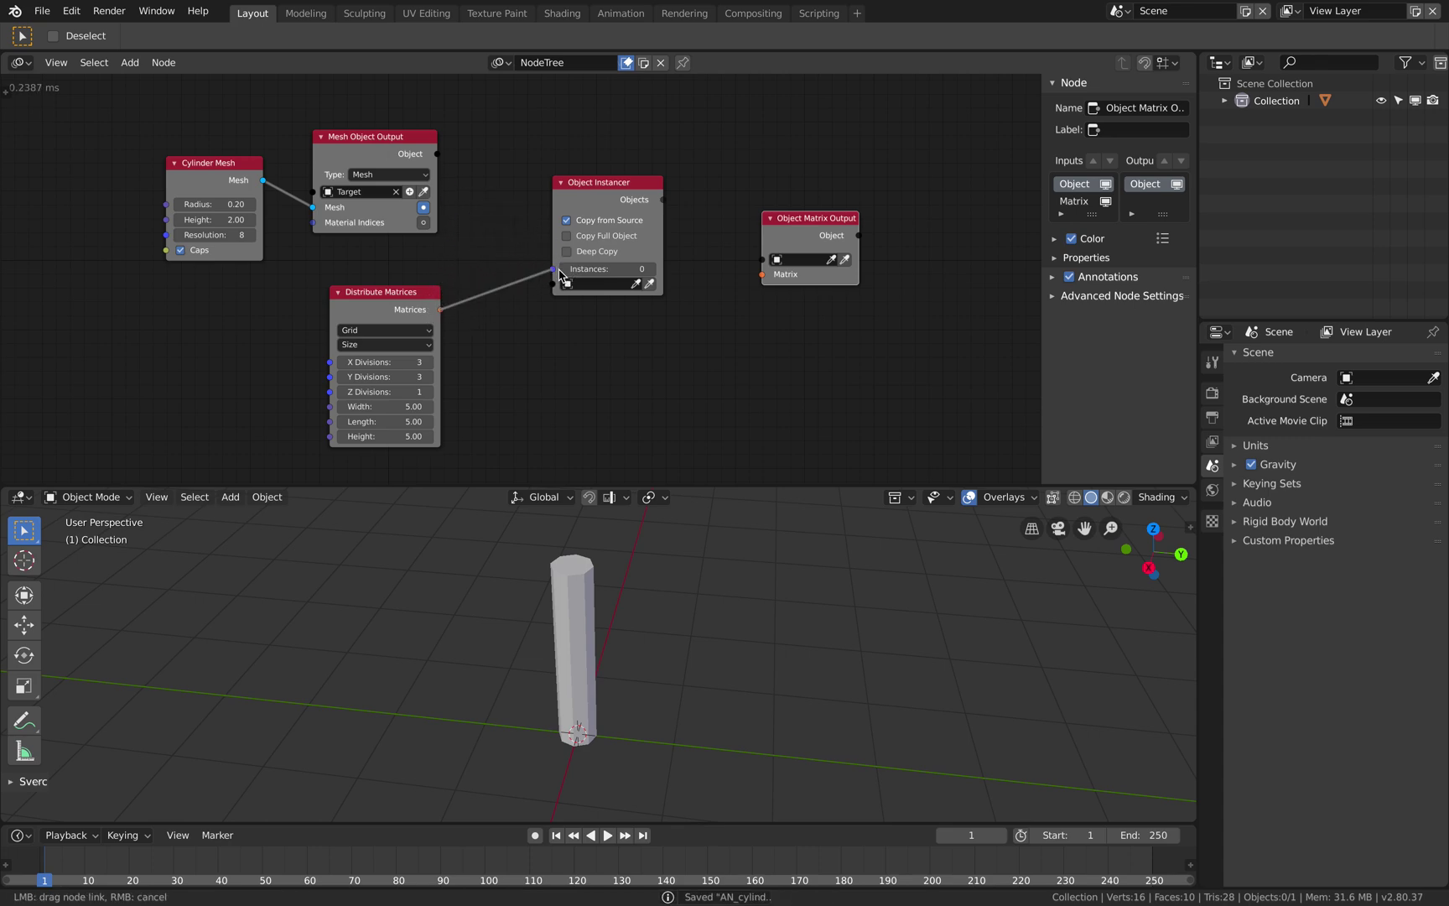
drag(479, 237, 501, 254)
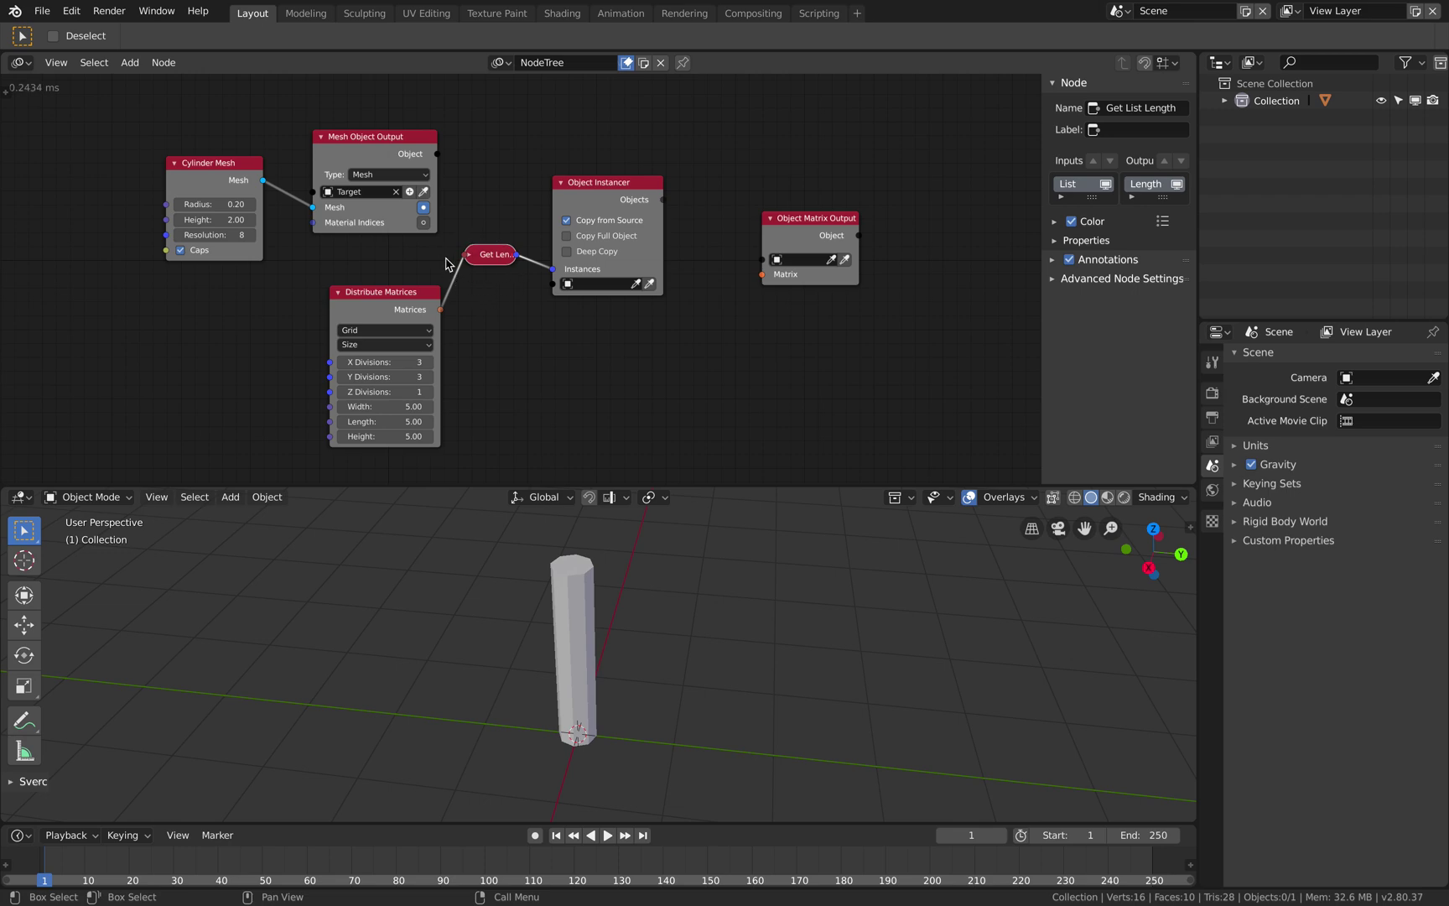
drag(388, 304, 378, 296)
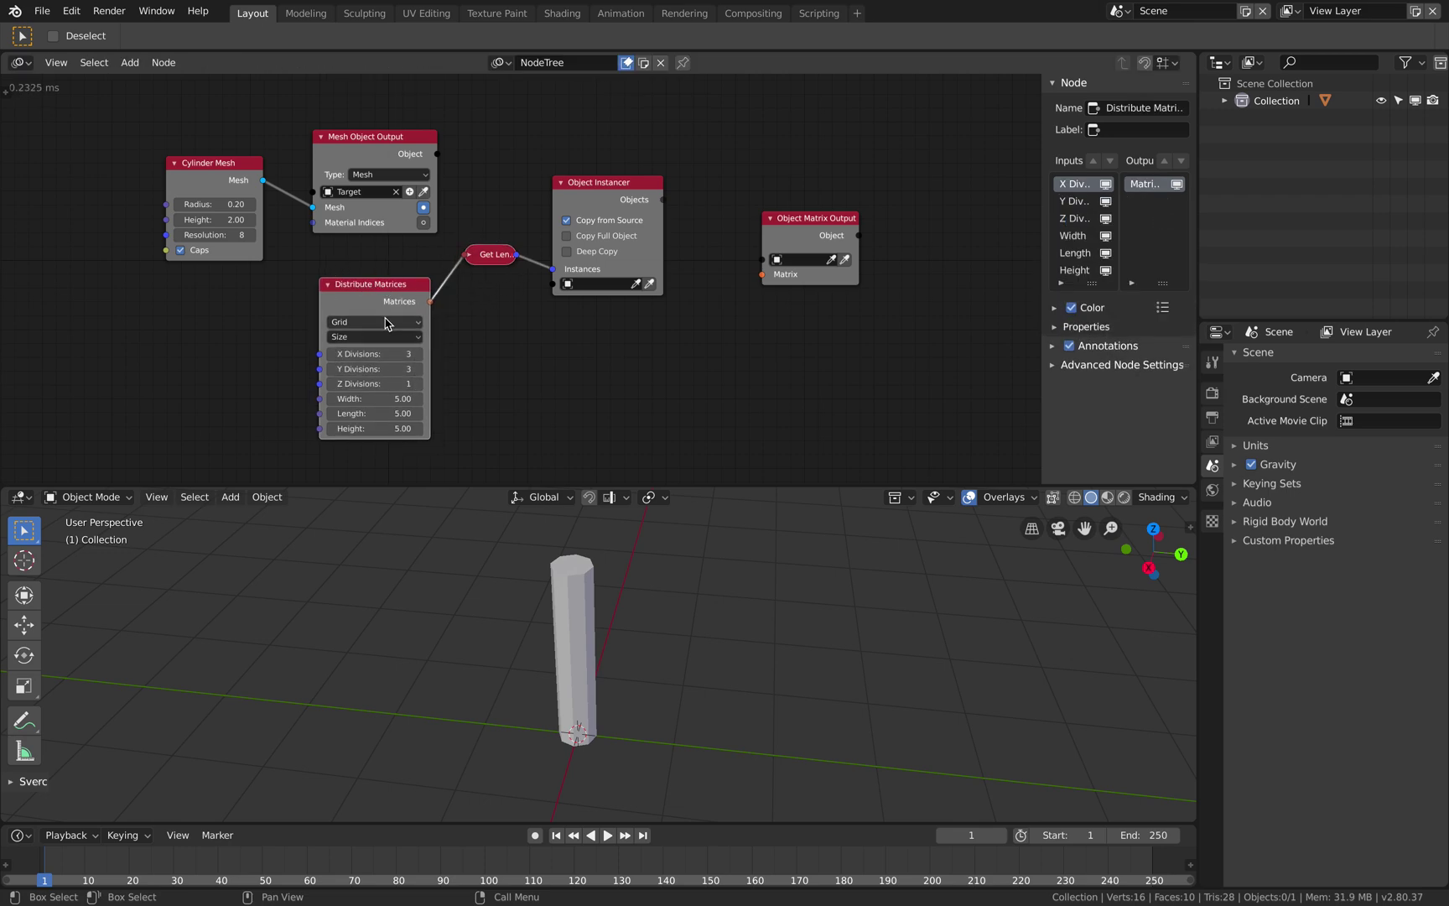
click(375, 323)
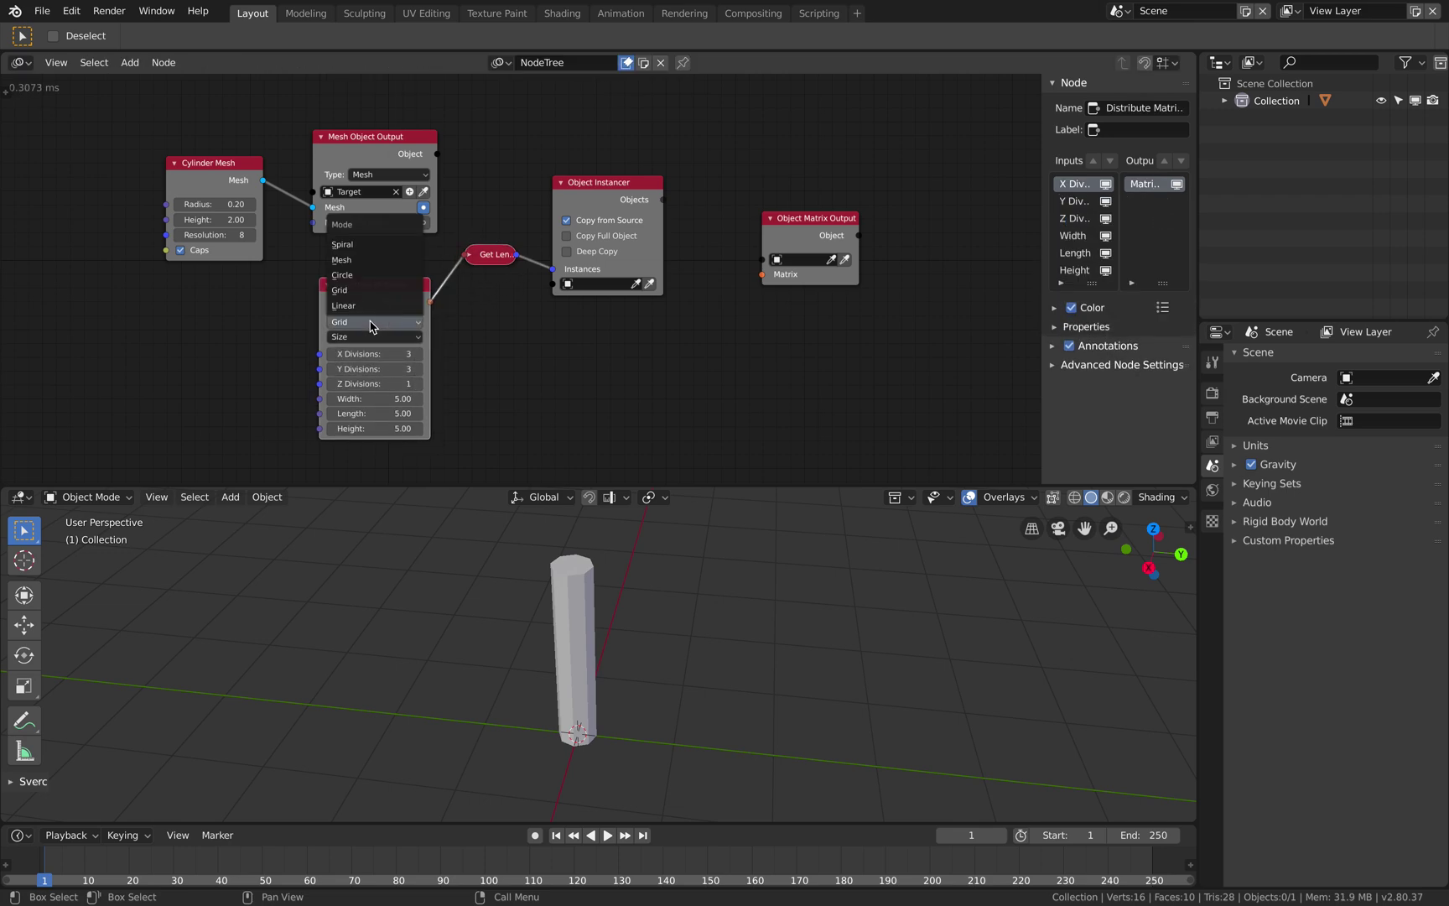
click(379, 276)
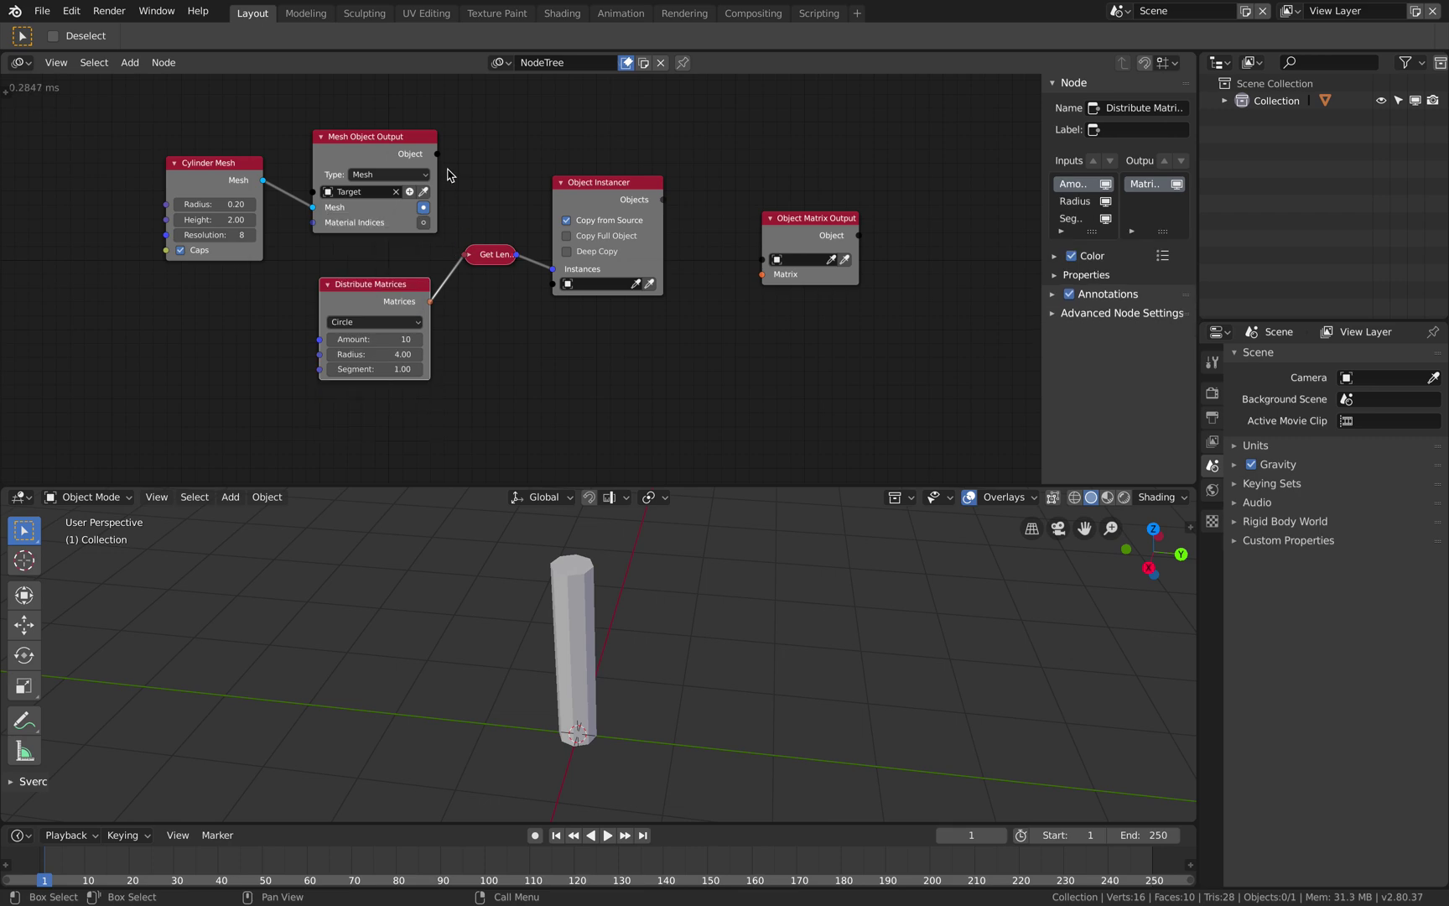
- Link the Mesh Object Output's Object to the Object Instancer's Source and enable Deep Copy
drag(437, 154, 559, 291)
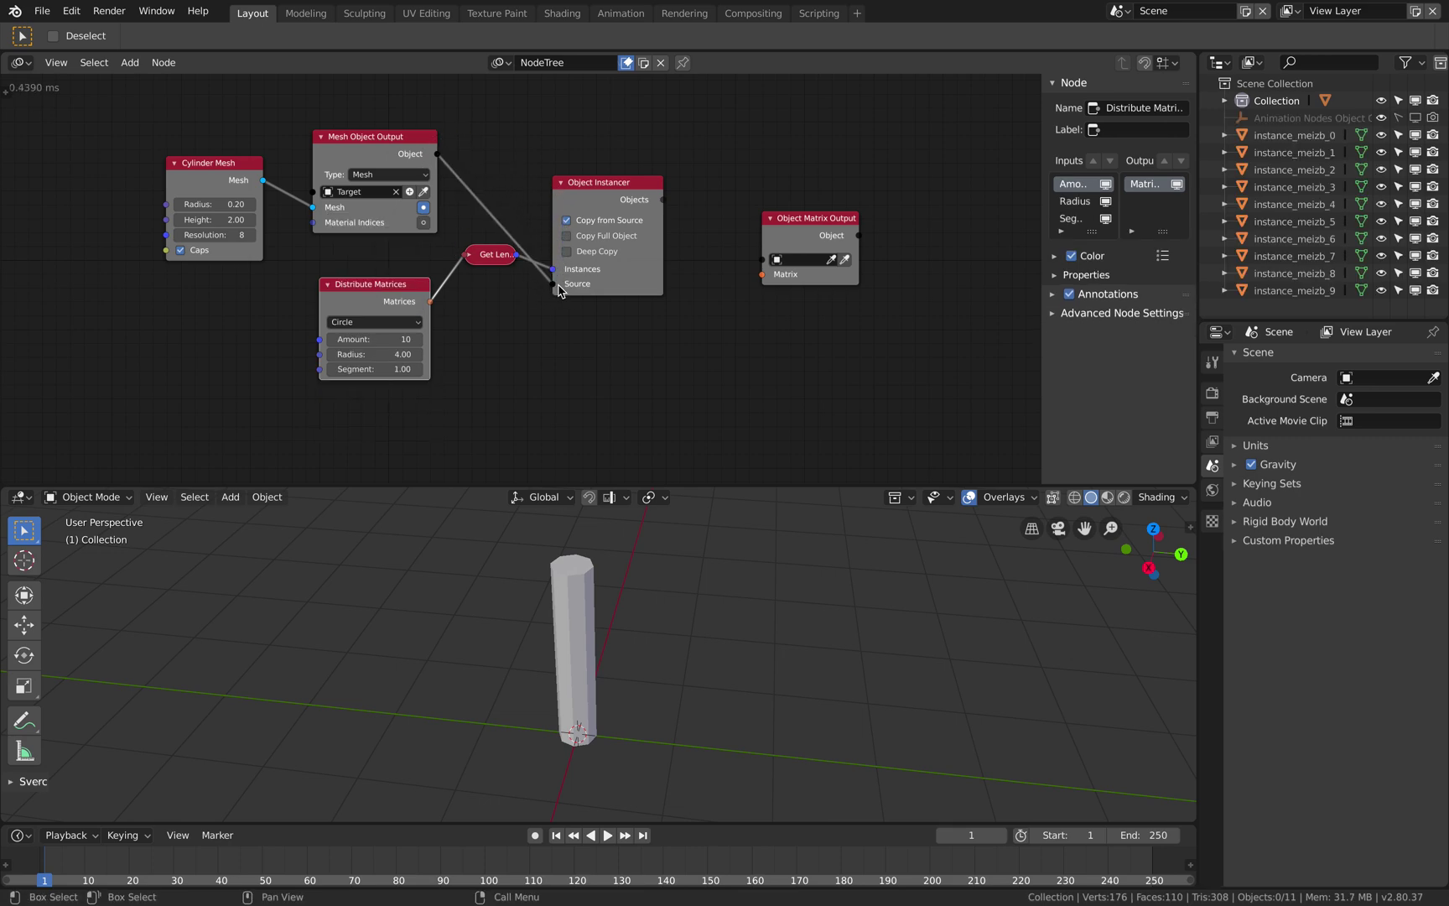
click(567, 252)
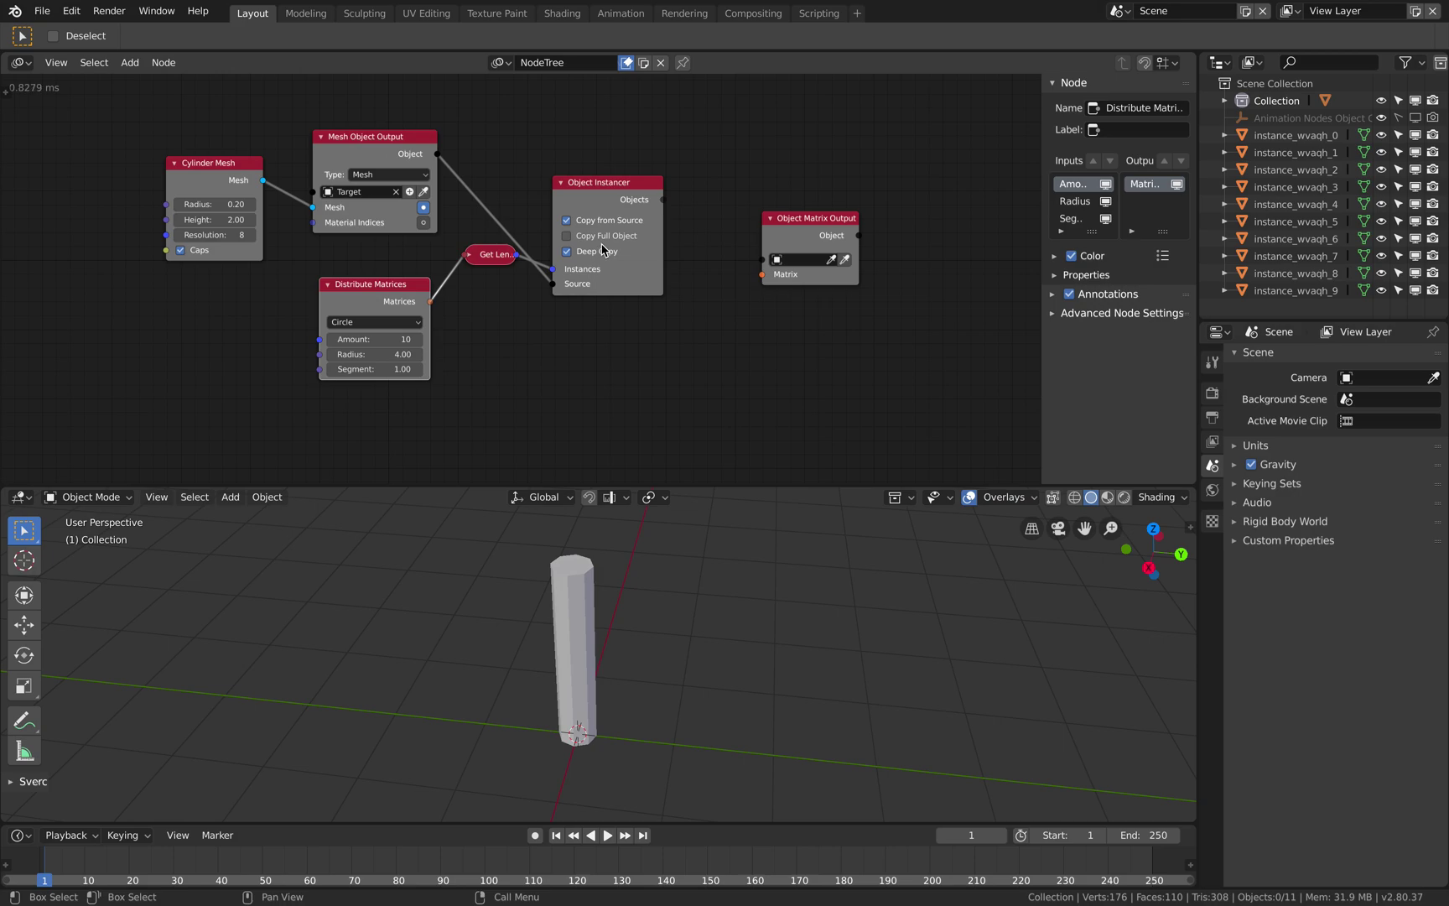
- Relaunch Blender and reopen the recent file AN_cylinder_instancing_001.blend
click(113, 174)
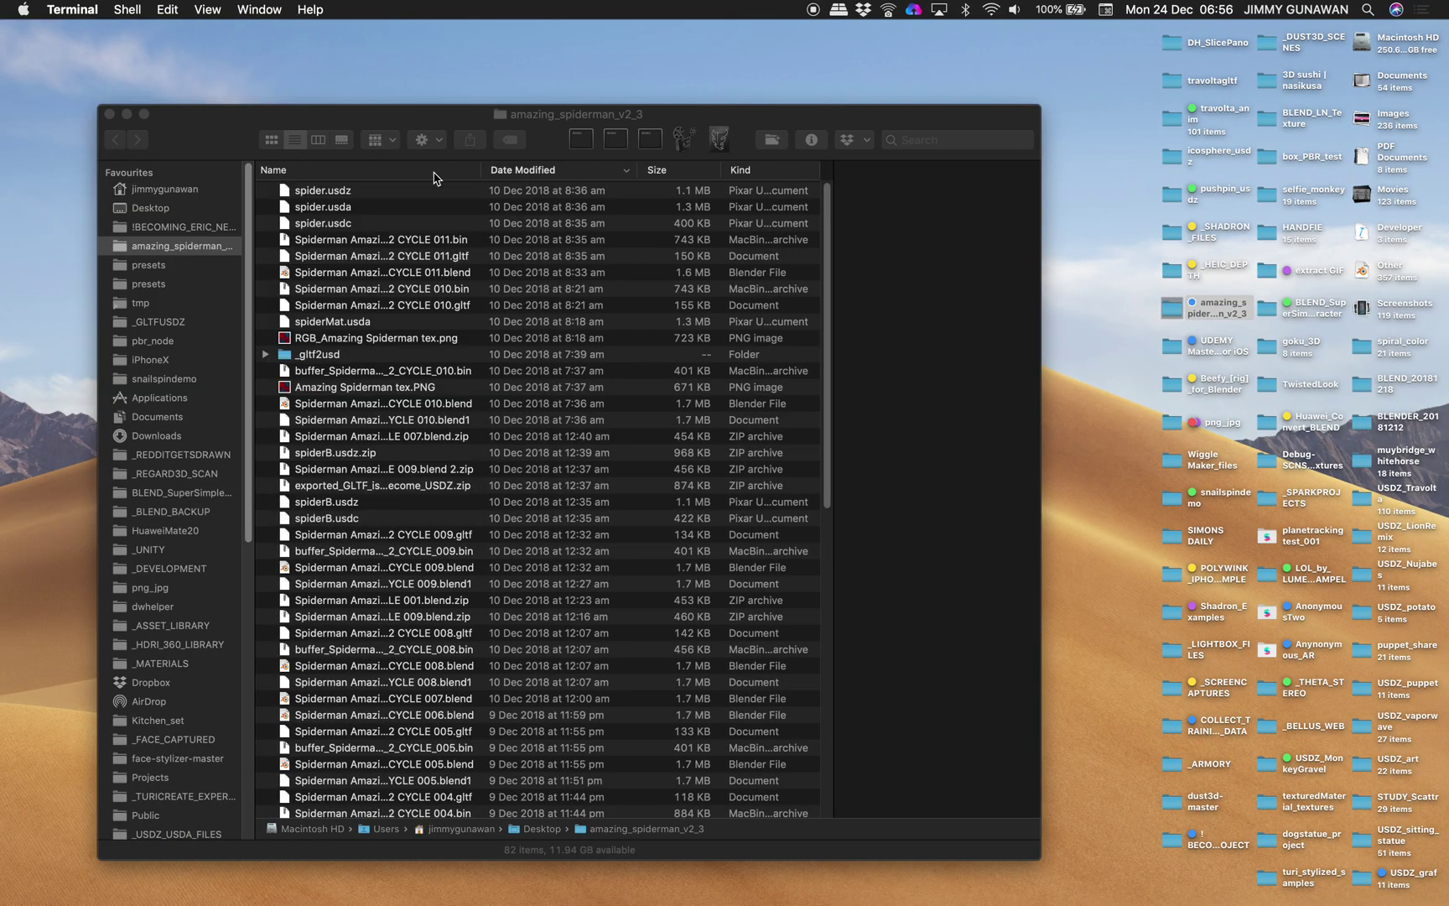
click(647, 142)
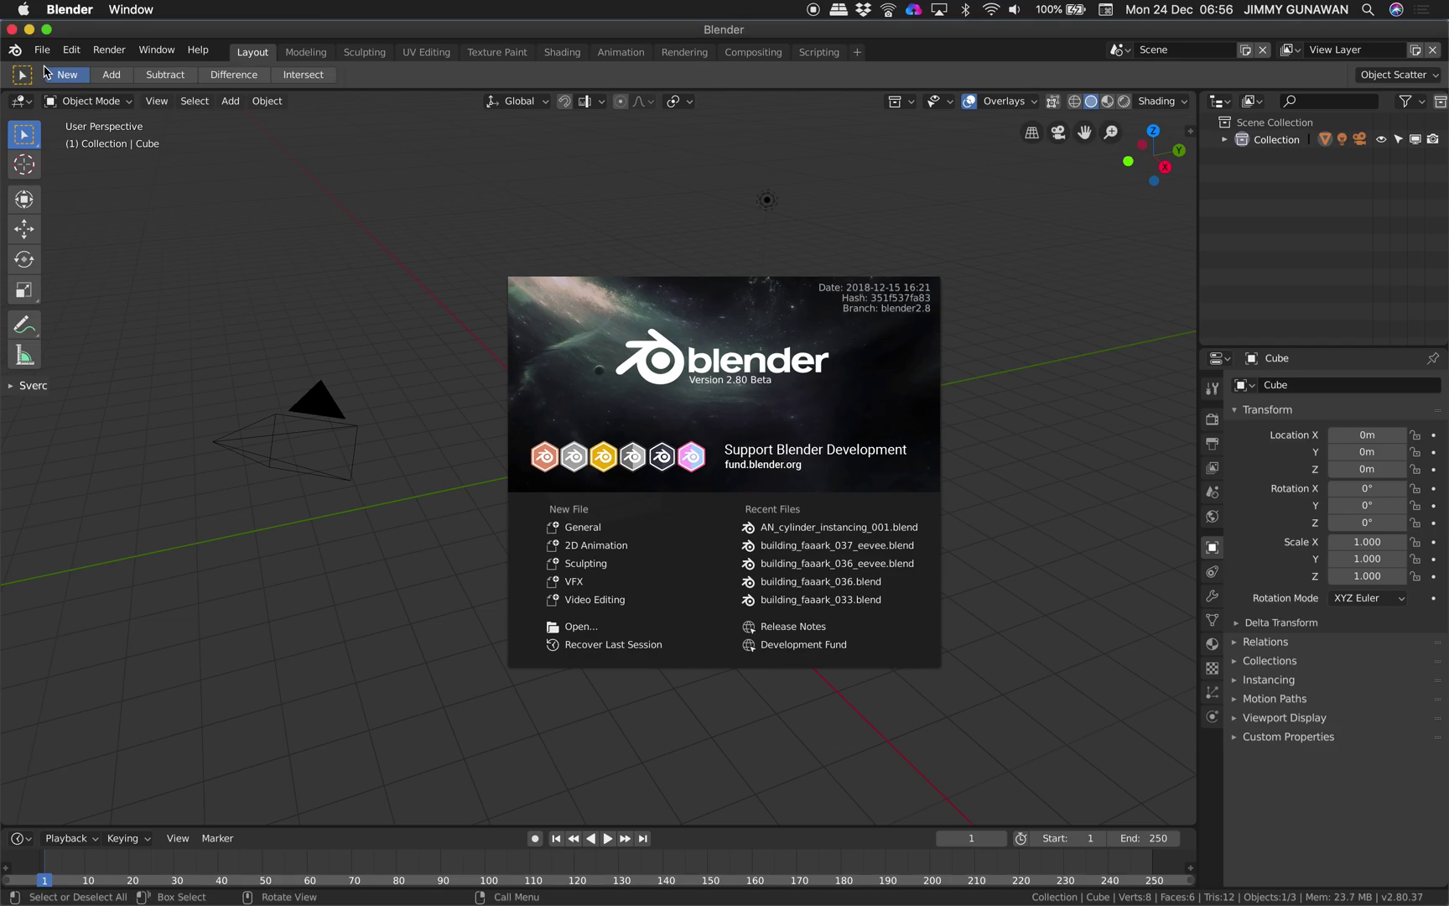
click(42, 50)
mouse_move(107, 104)
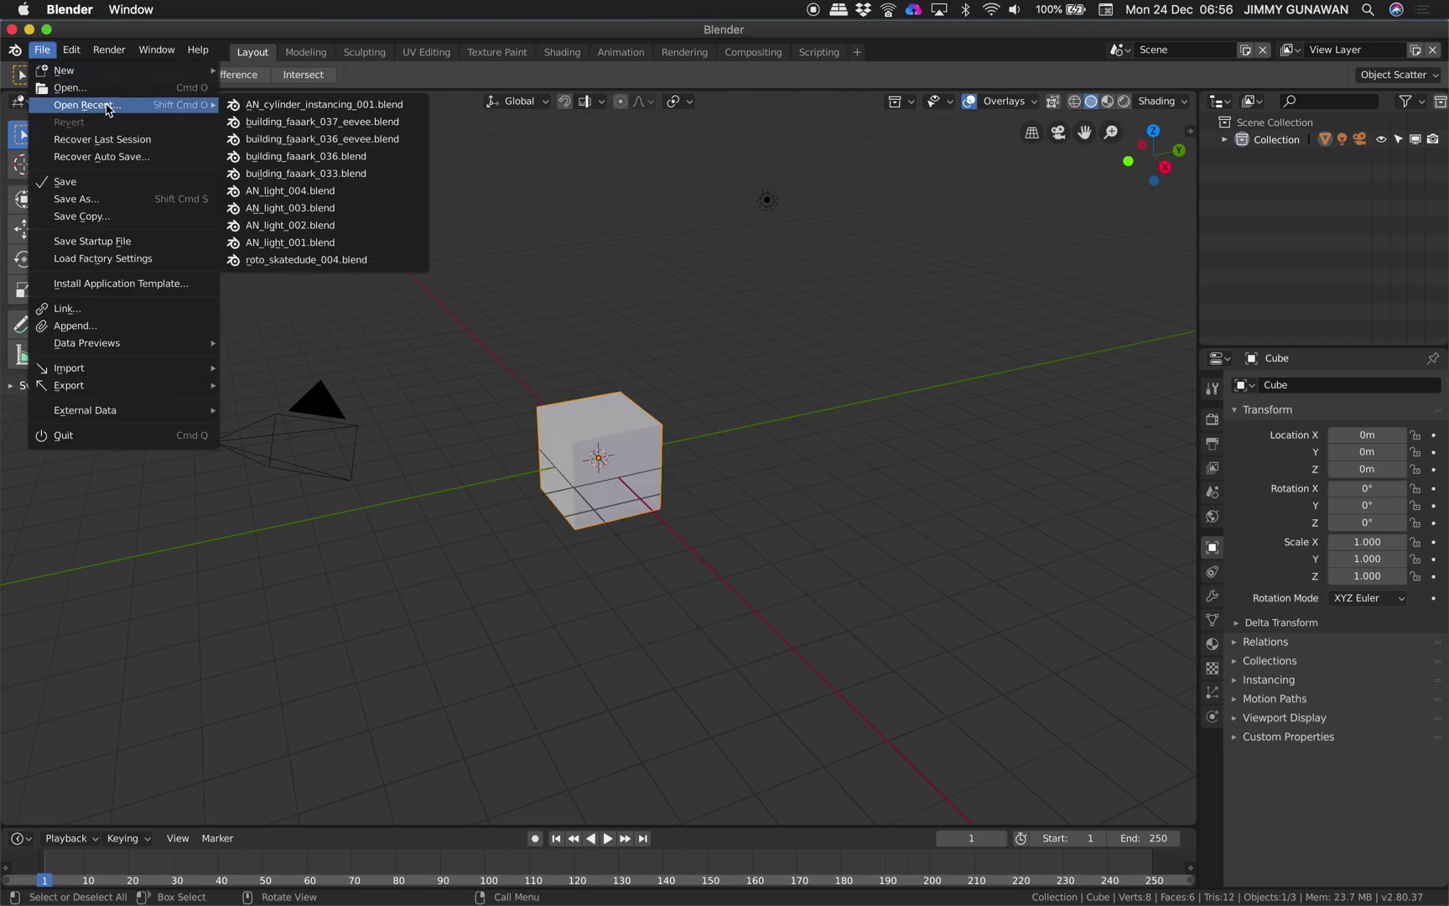
click(251, 104)
- Save the file, then save it as a new incremented version named AN_cylinder_instancing_002.blend
key(super+s)
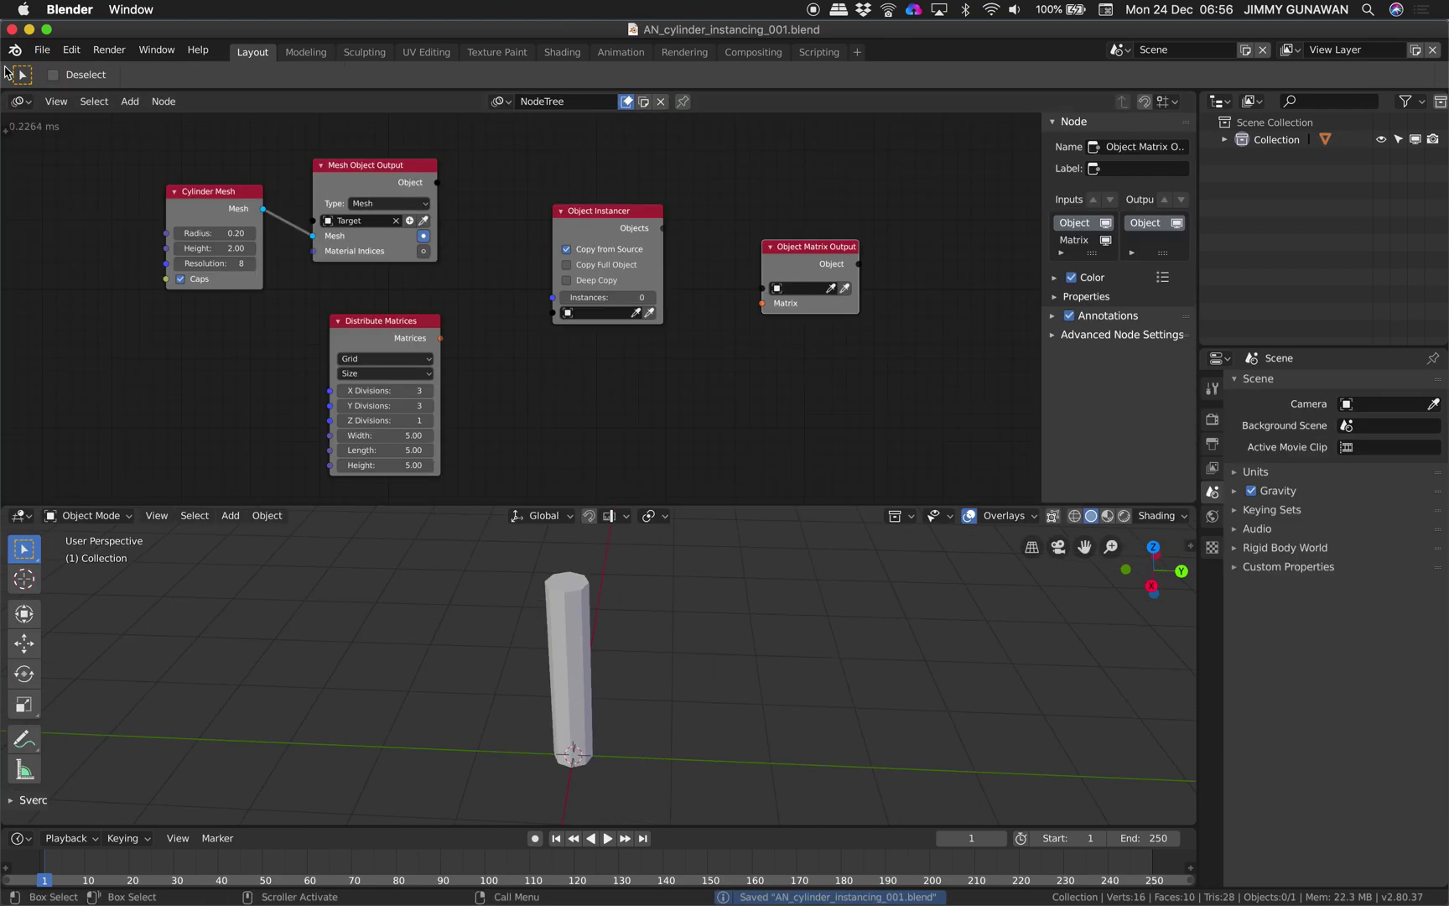
click(41, 50)
click(67, 205)
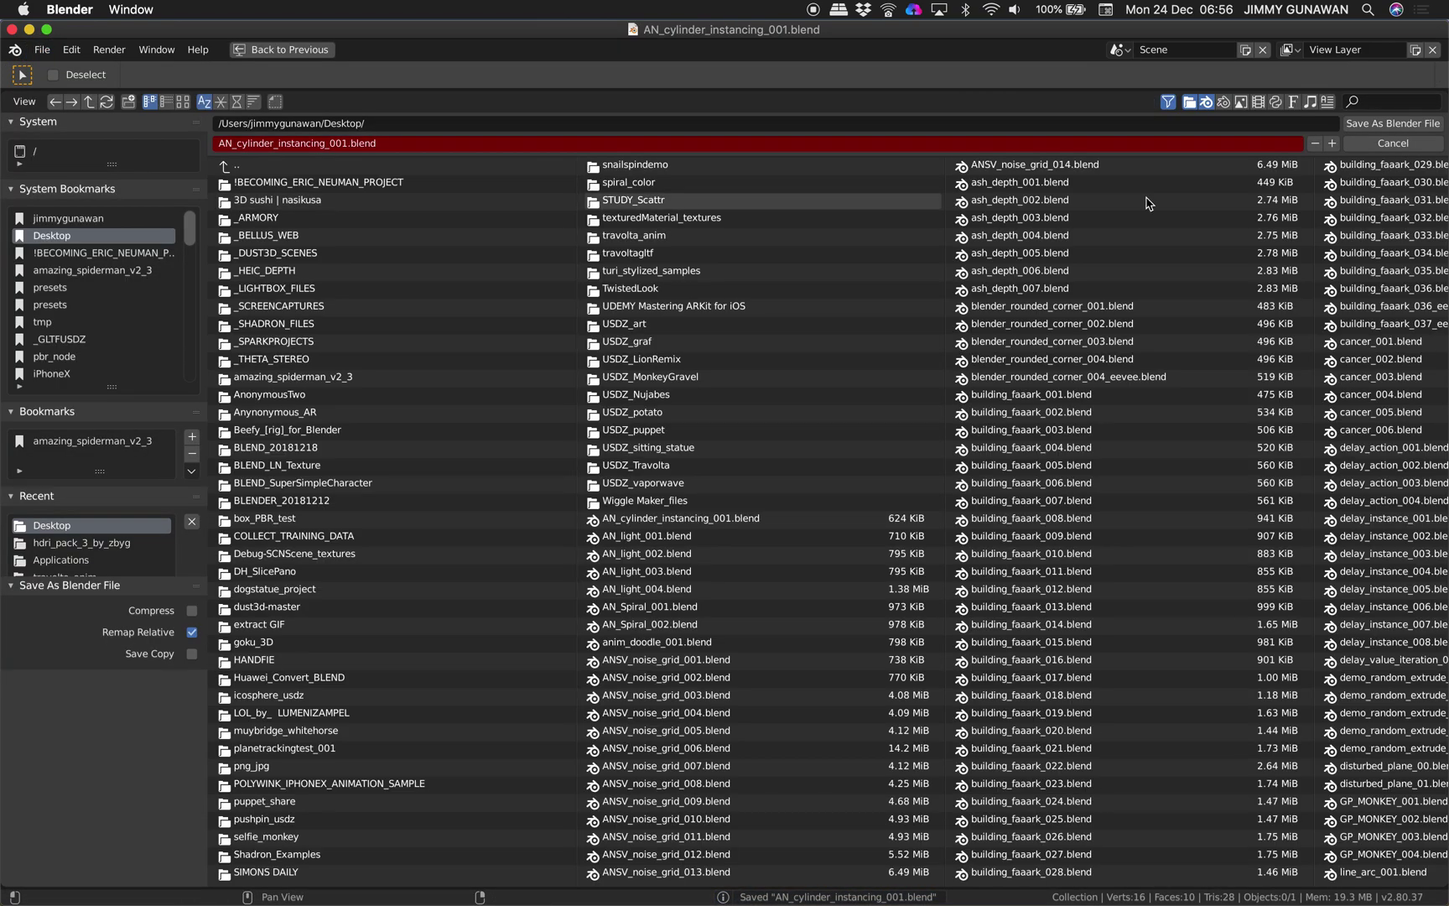
click(1331, 142)
click(1392, 123)
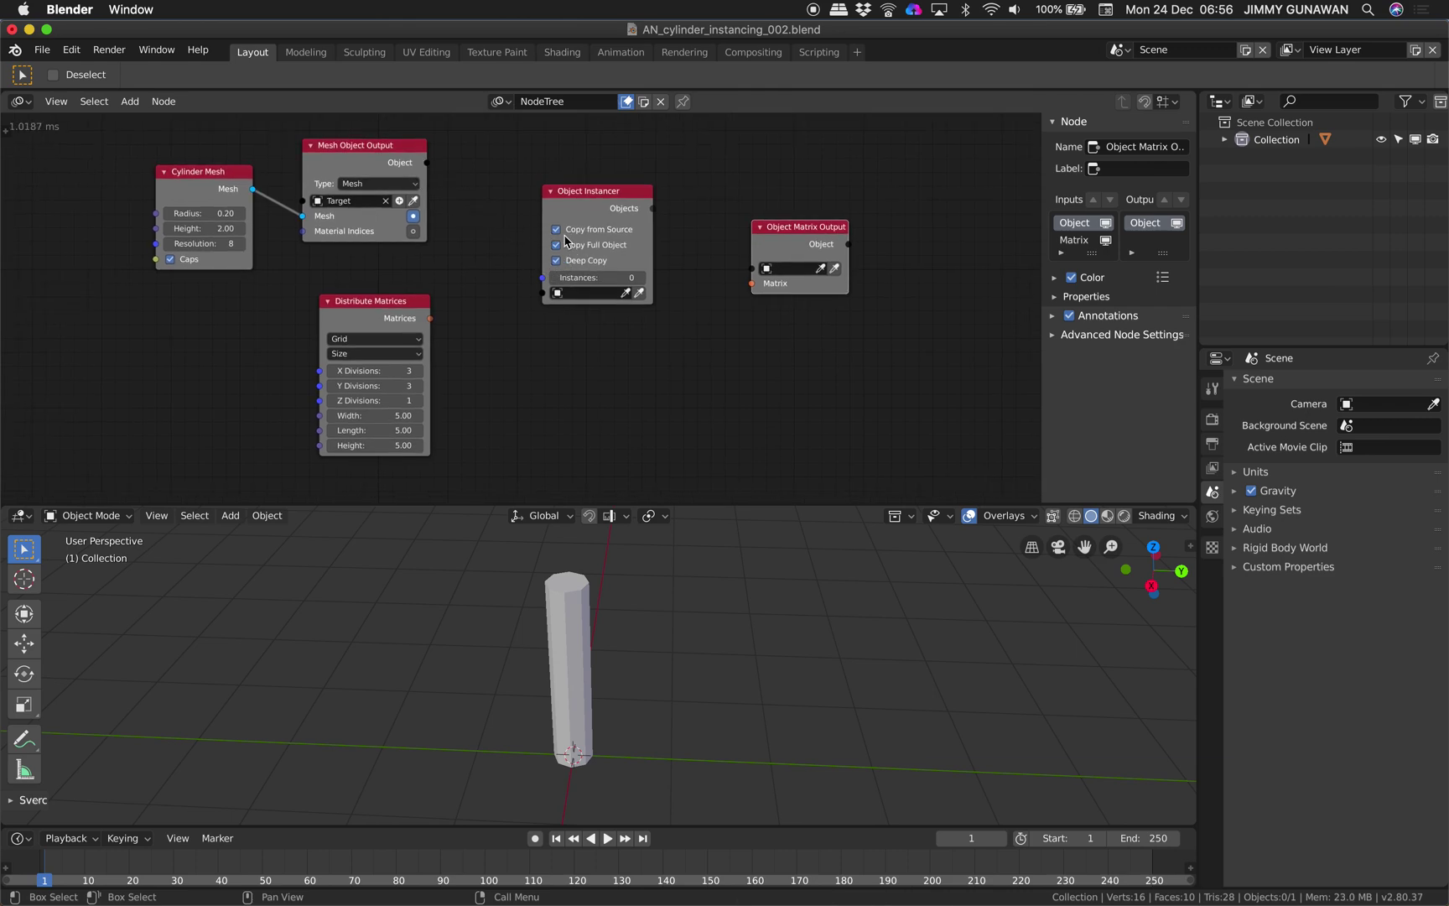
- Wire the mesh object and distributed matrices into the Object Instancer, and link the instanced objects and matrices to the Object Matrix Output
drag(427, 161, 430, 318)
key(super+s)
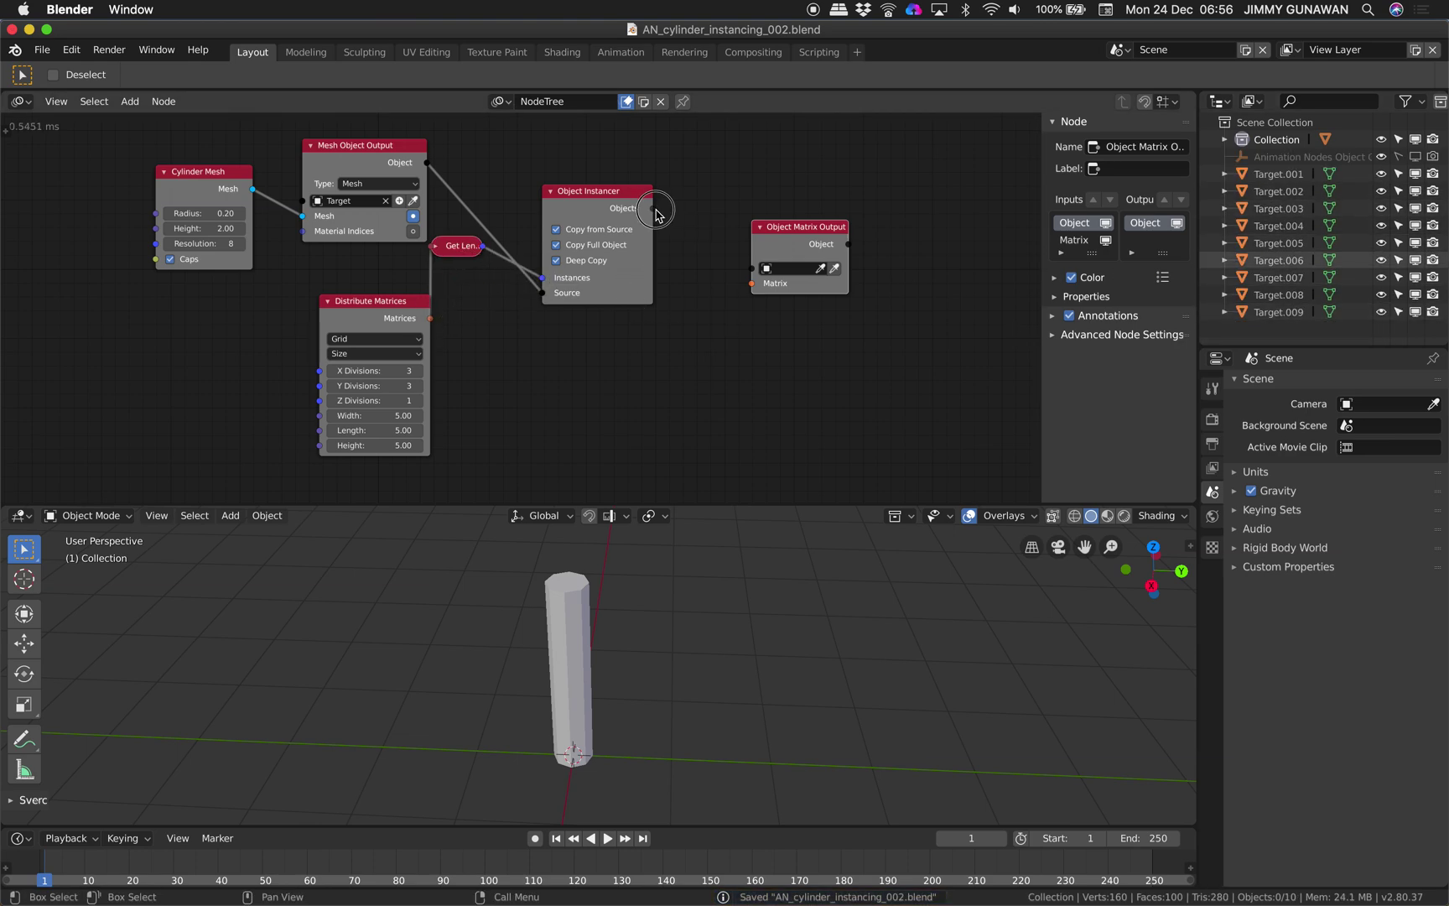
drag(654, 210, 751, 268)
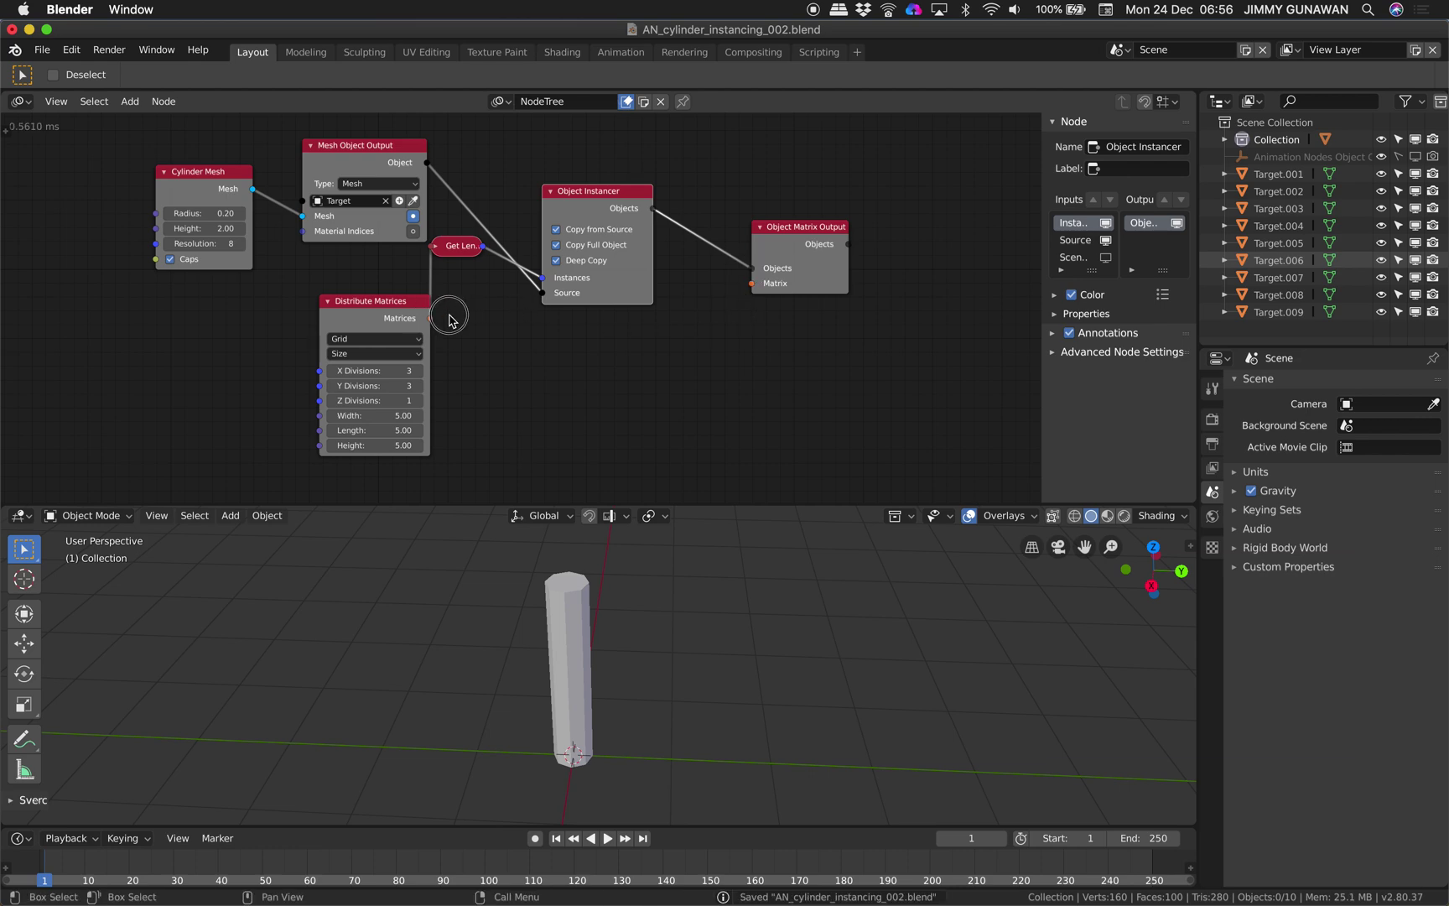
drag(449, 315, 757, 284)
scroll(708, 608, down, 4)
middle_drag(708, 608, 672, 623)
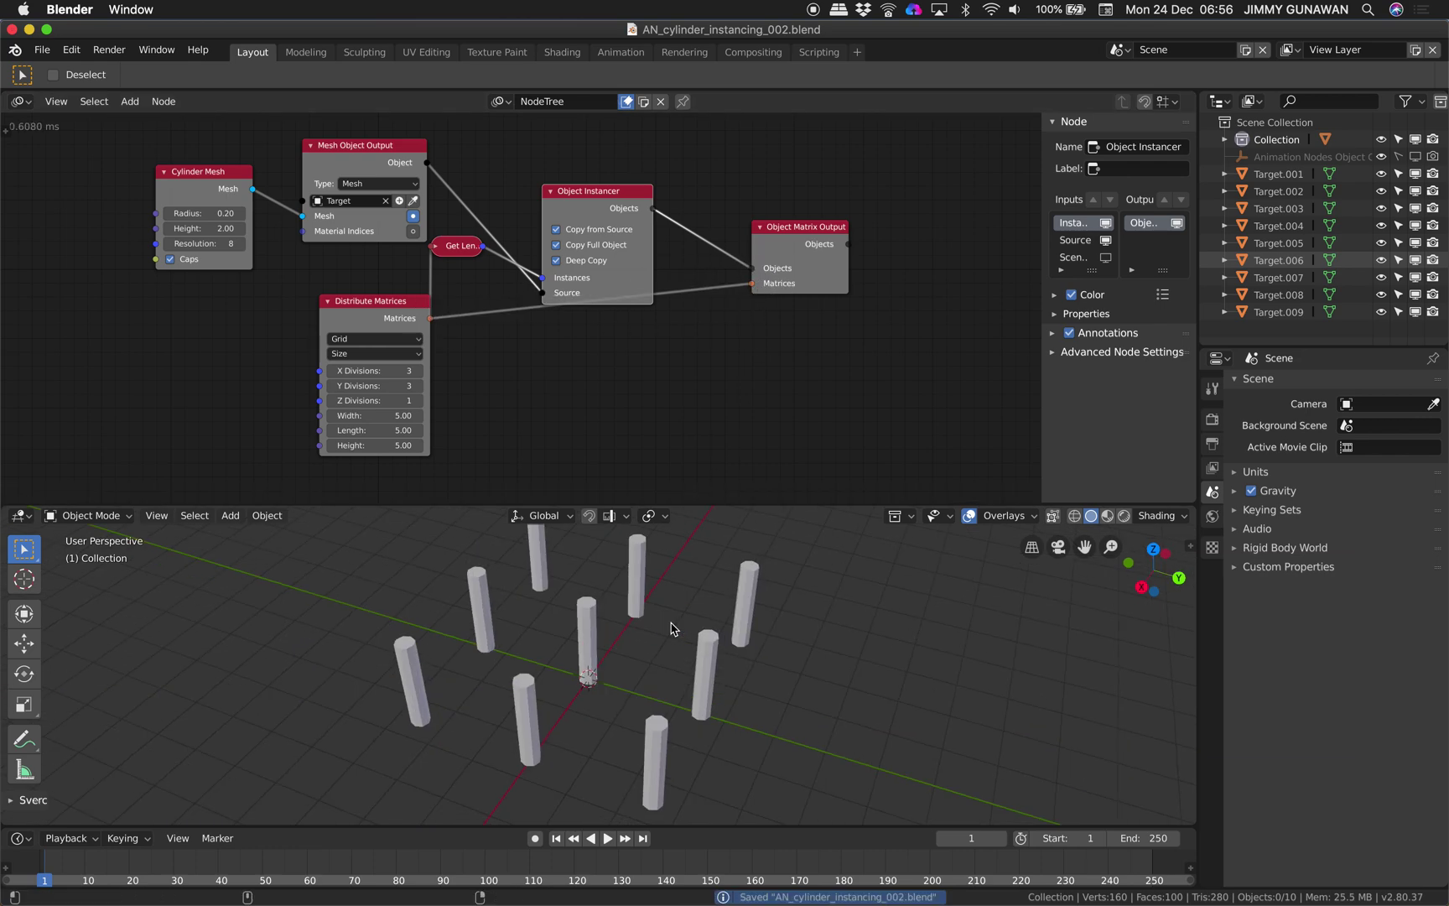
- Set the Distribute Matrices node to Circle with an amount of 22 and a radius of 4.36, and save the file
middle_drag(587, 369, 591, 360)
middle_drag(582, 615, 528, 619)
click(379, 329)
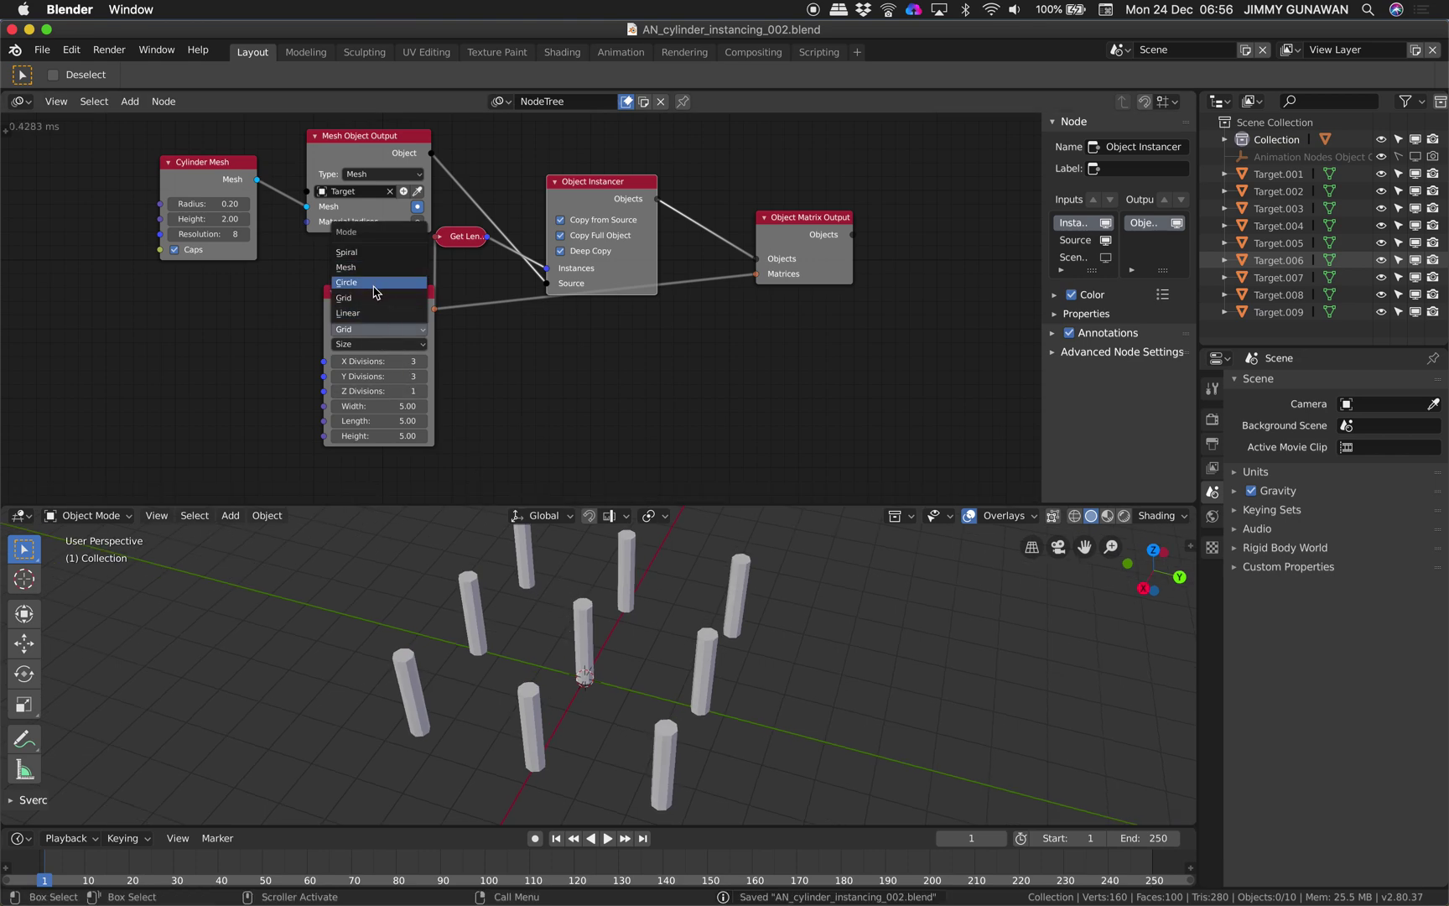
click(374, 291)
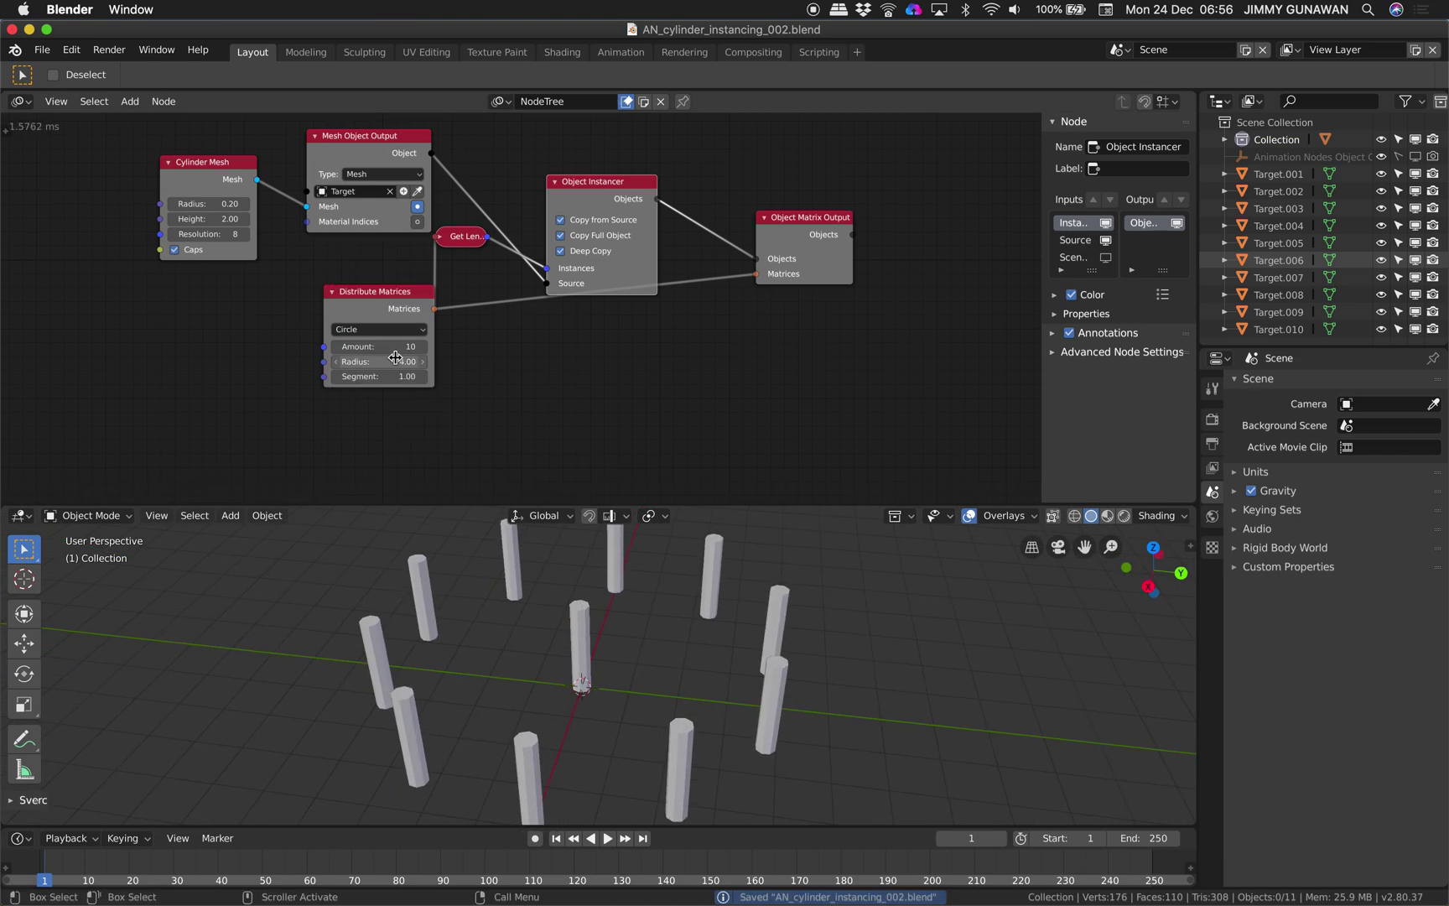
drag(379, 346, 409, 361)
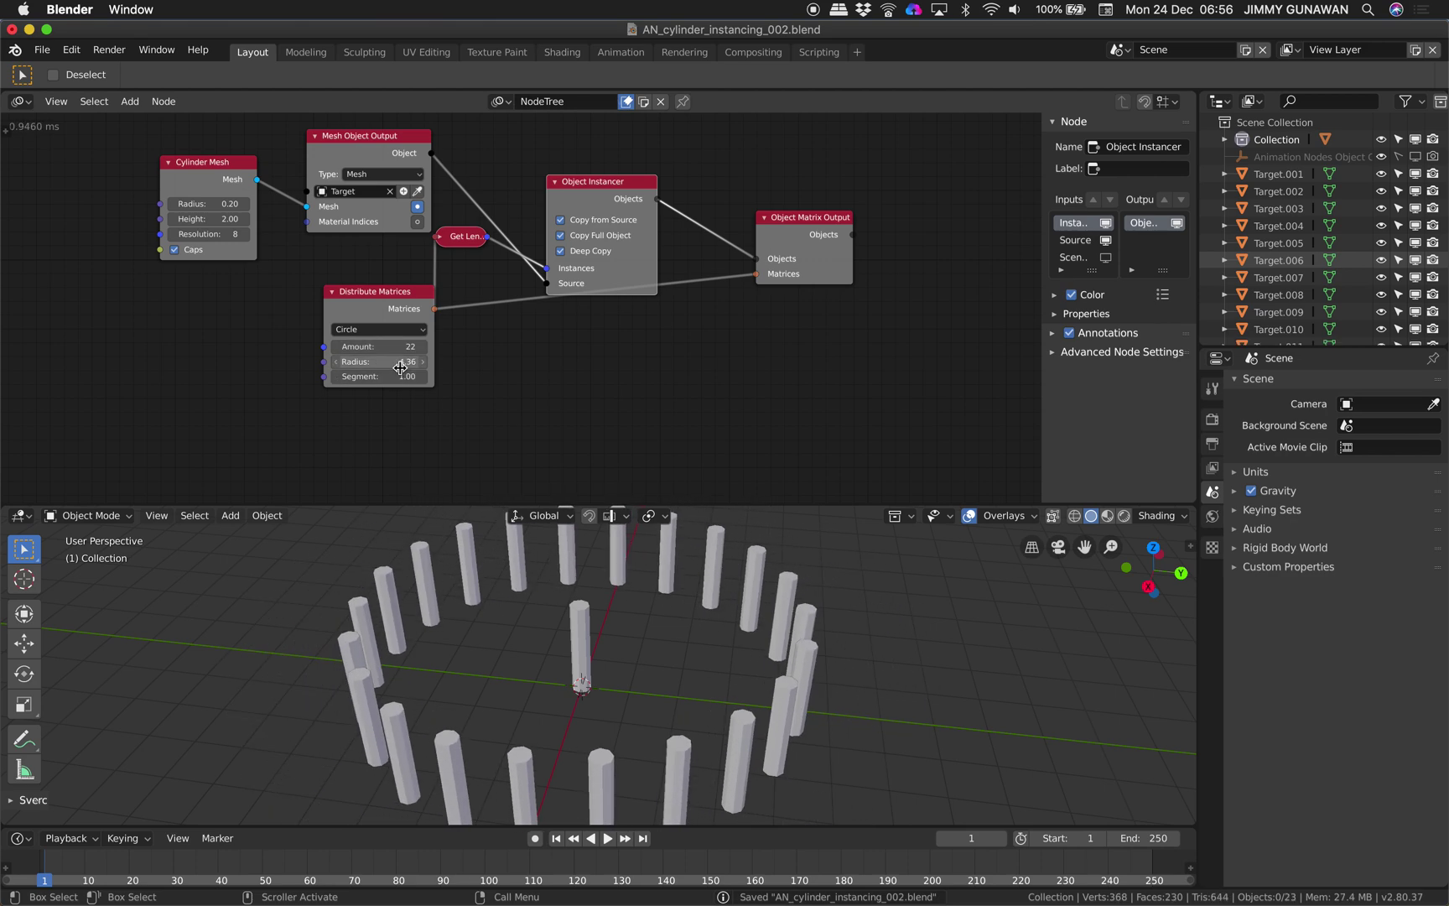
mouse_move(406, 347)
mouse_down()
mouse_move(424, 348)
mouse_move(404, 346)
mouse_up()
middle_drag(574, 713, 585, 675)
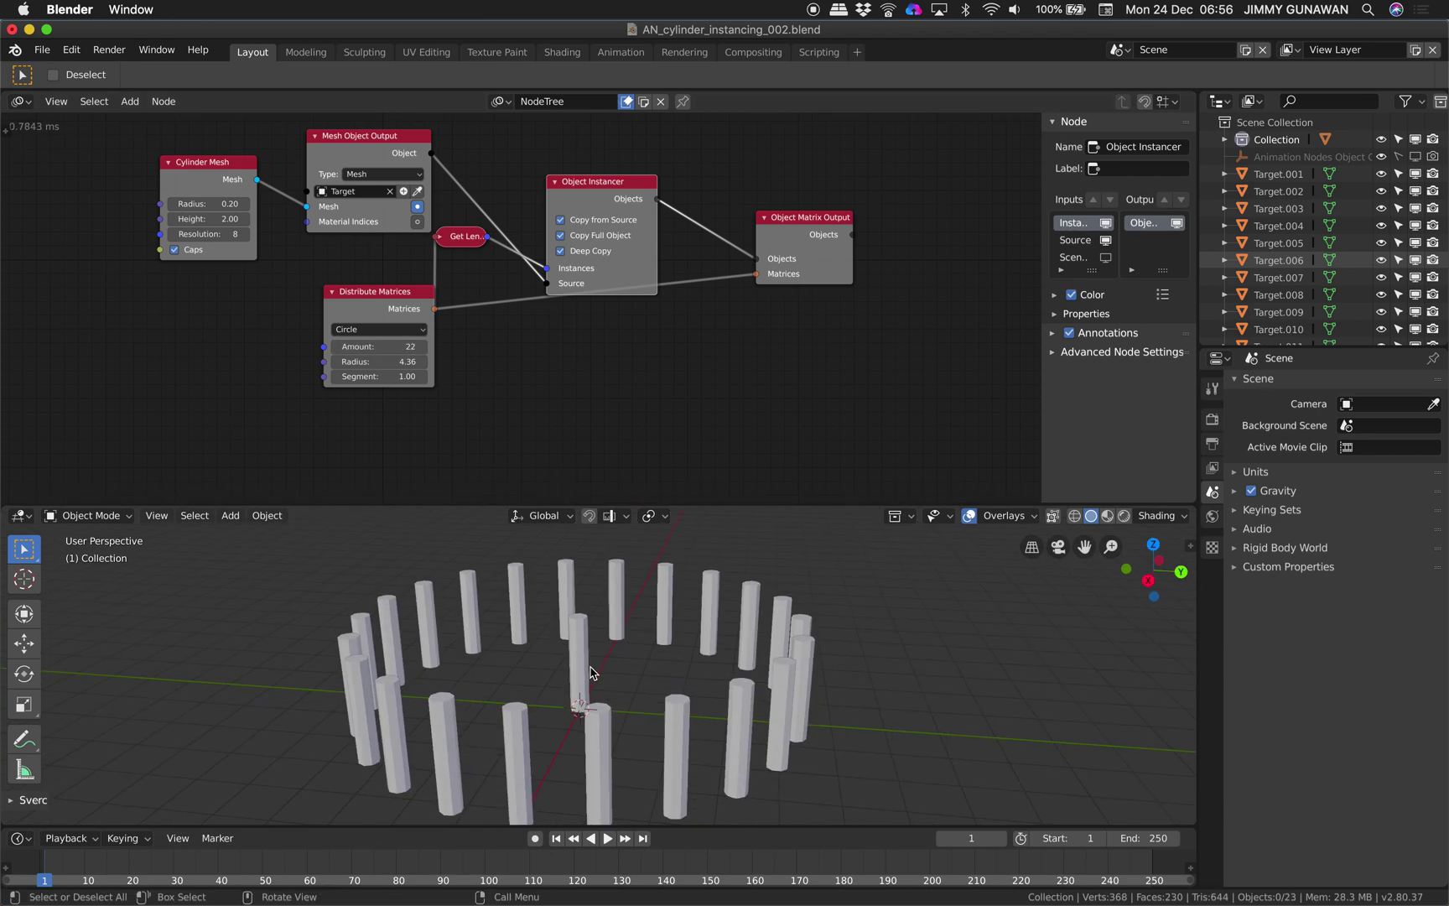
key(ctrl+s)
- Move the Object Matrix Output node further away and insert a Matrix Math node on the link from Distribute Matrices
drag(805, 218, 897, 210)
key(shift+a)
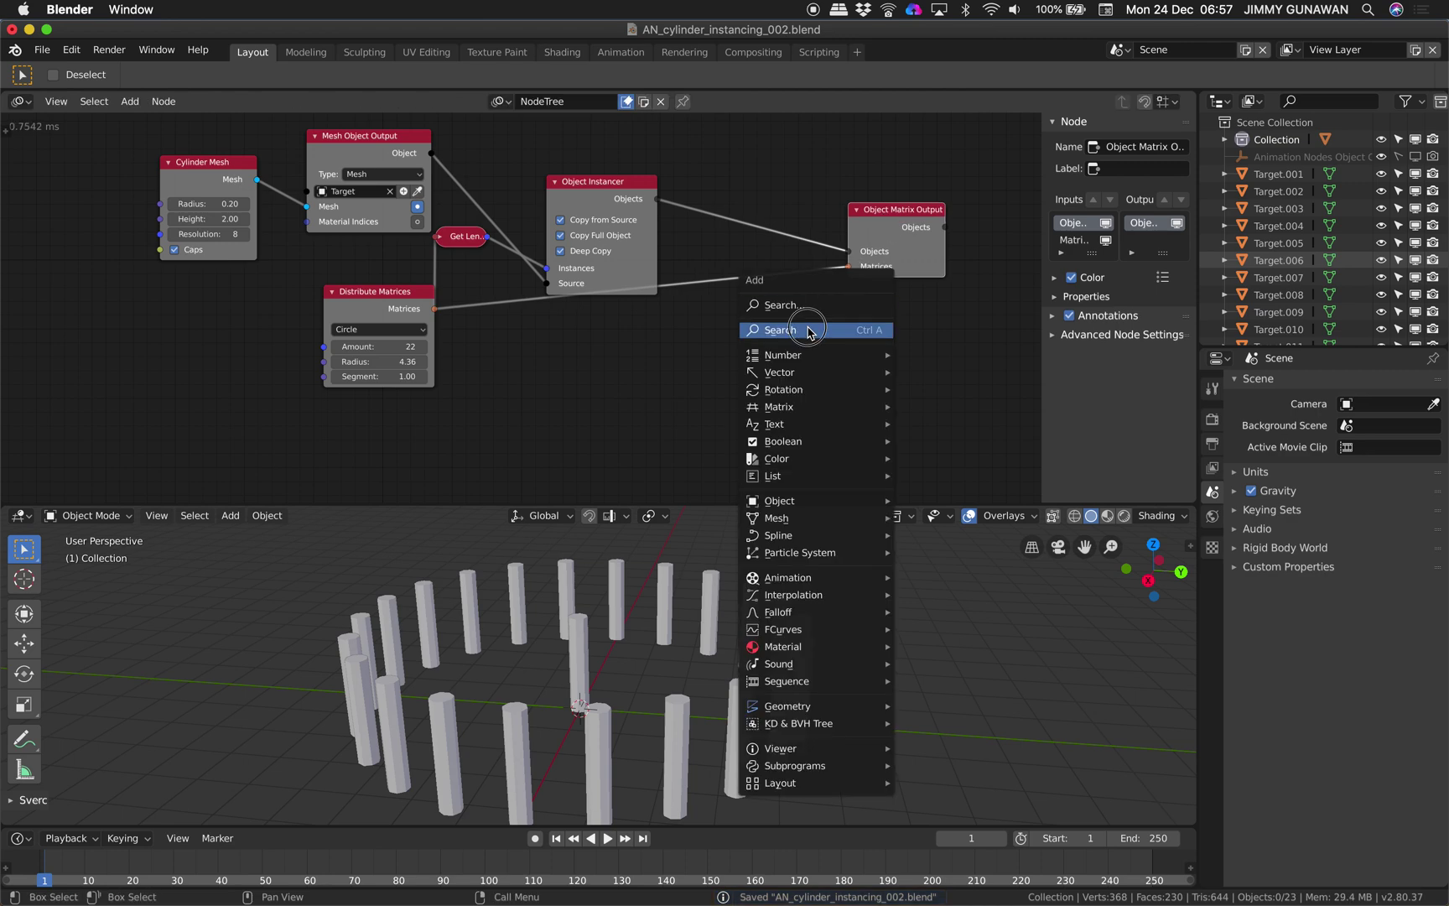
click(808, 330)
text(matrix math)
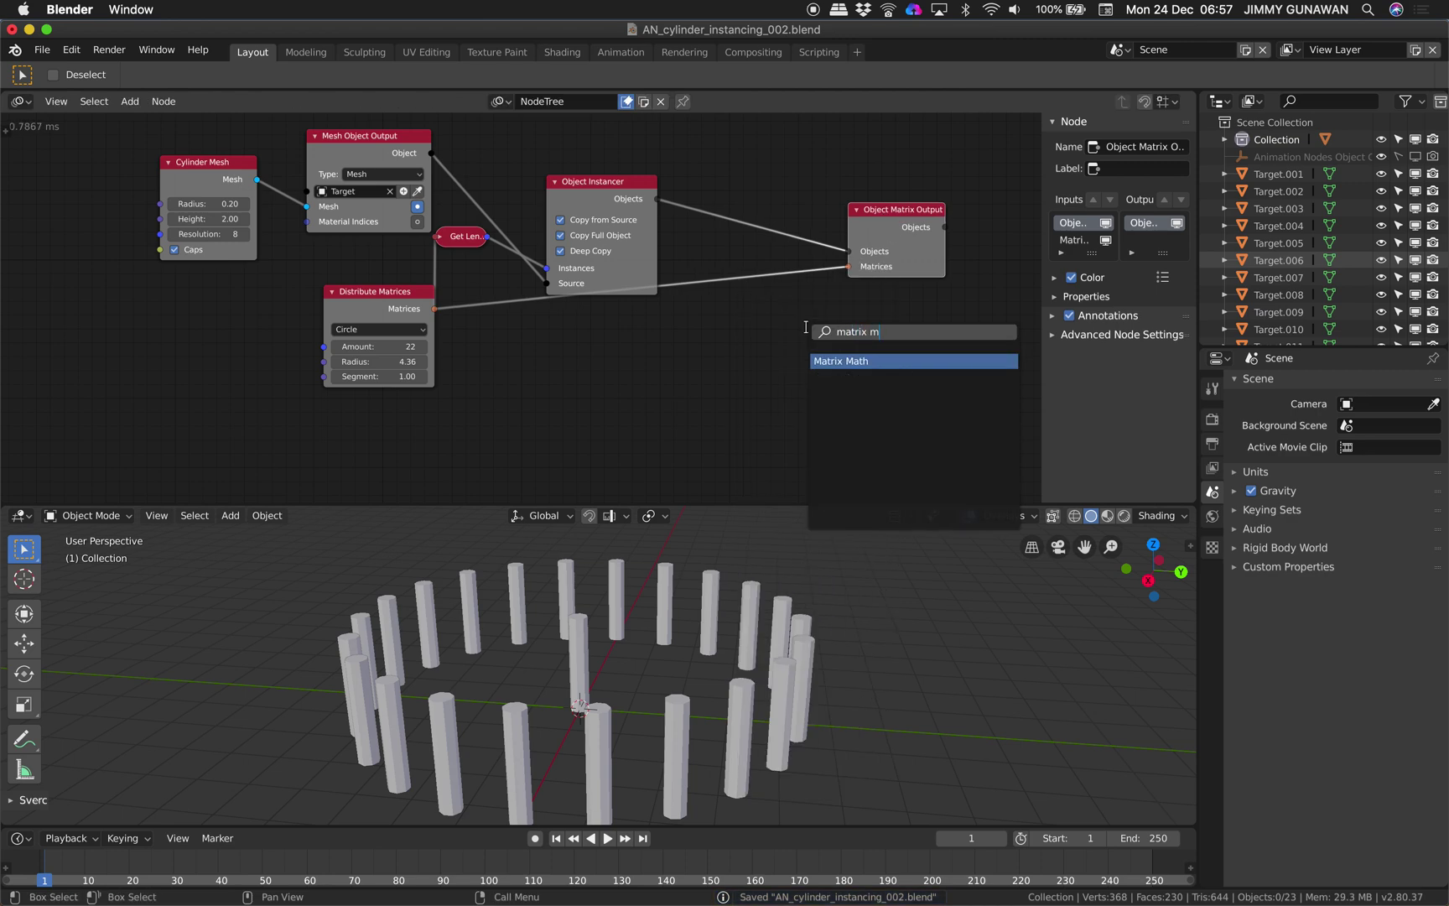
key(Return)
click(703, 279)
- Add a Compose Matrix node below the Matrix Math node and link its Matrix output to input B
key(shift+a)
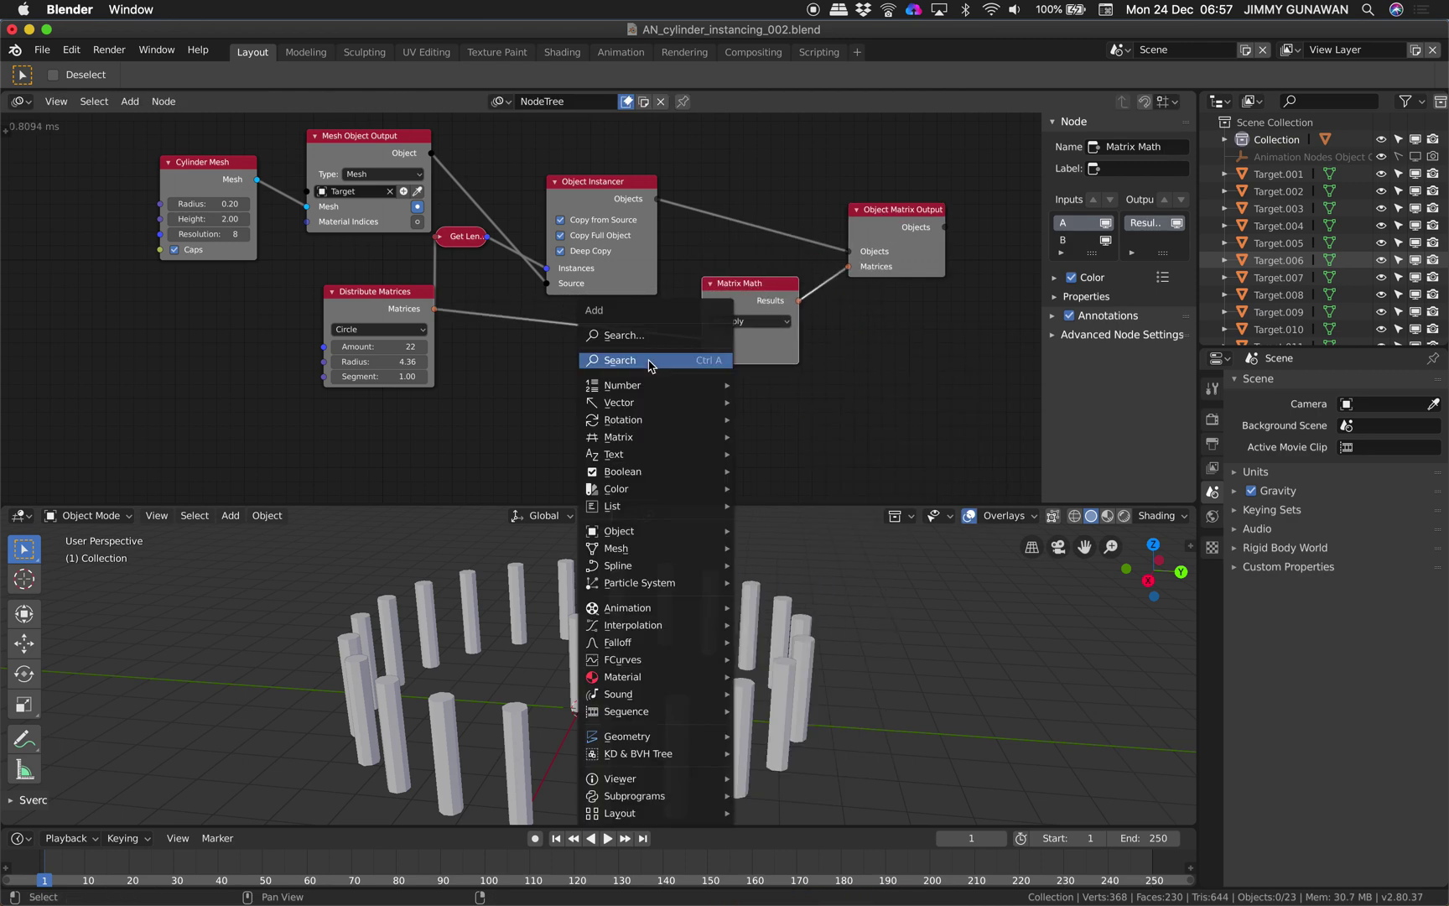
click(646, 362)
text(compose)
key(Return)
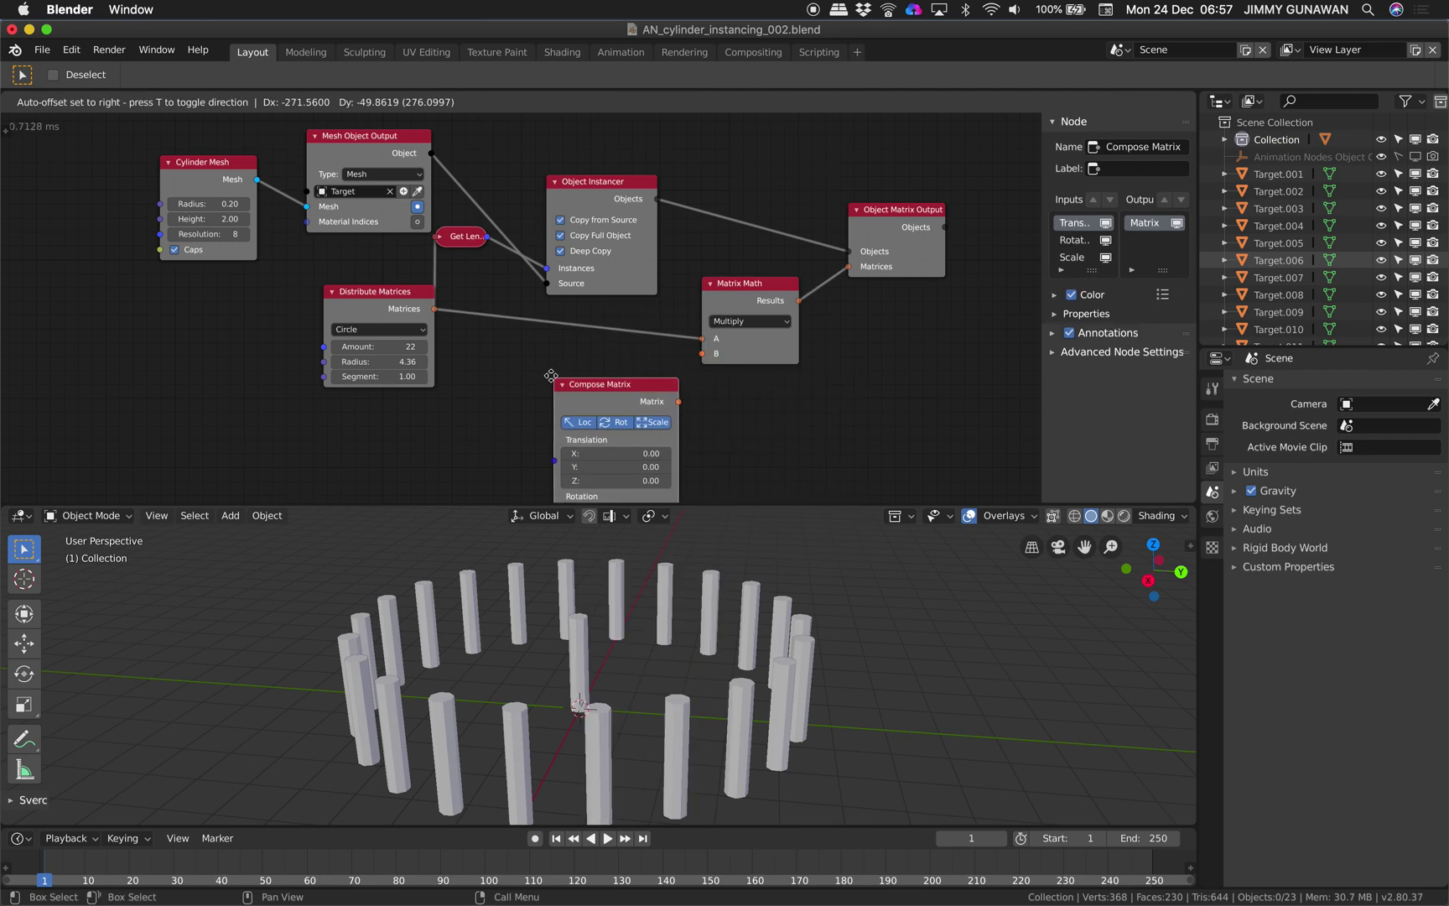
click(517, 245)
drag(636, 276, 721, 241)
- Set the Compose Matrix rotation to 0° on X and 90° on Y, and save the file
drag(607, 384, 634, 397)
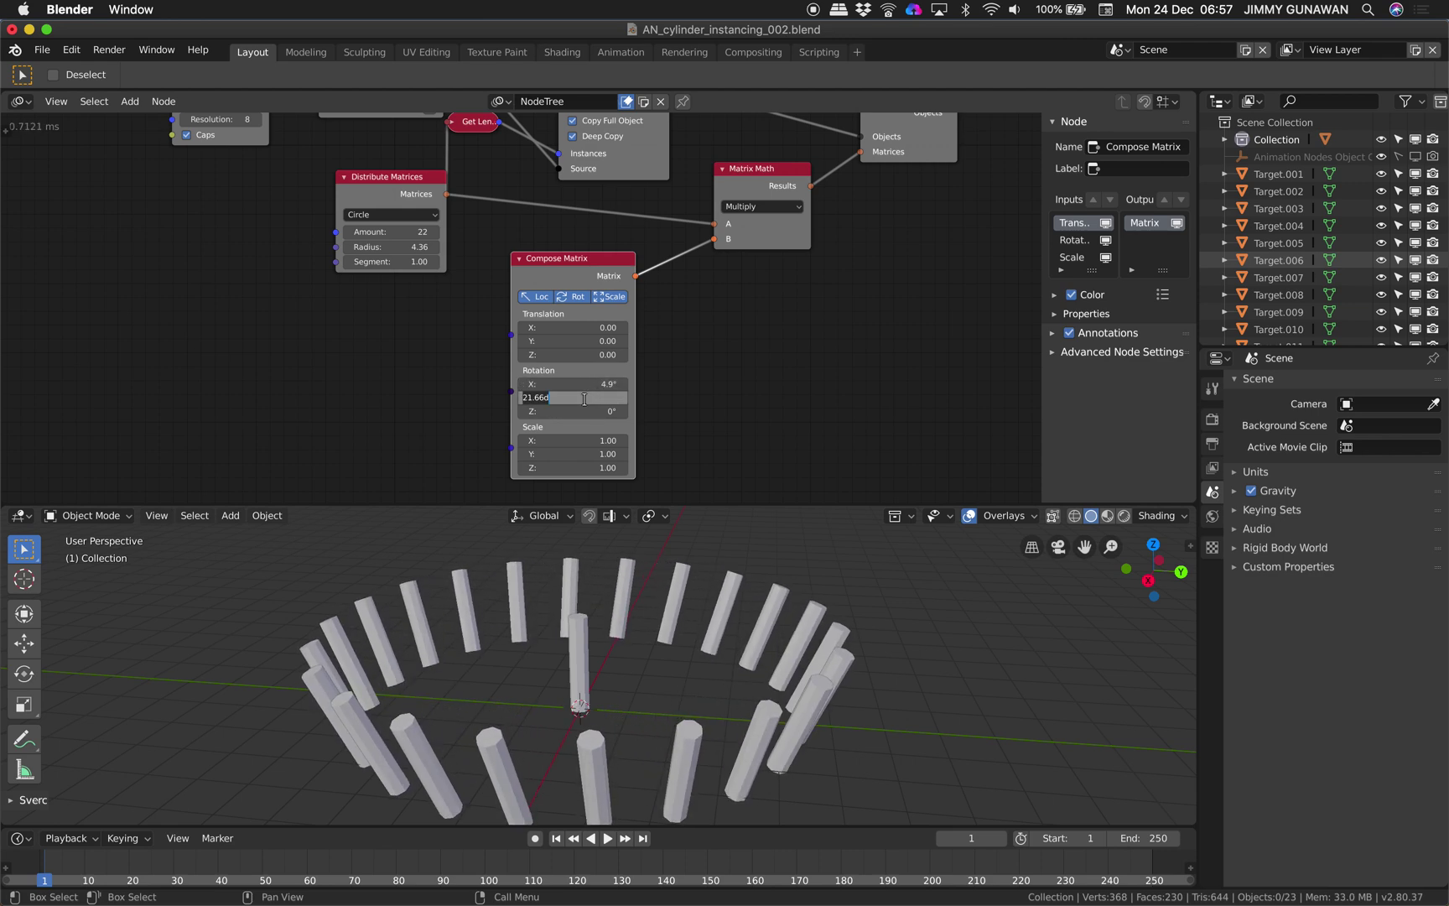
text(90)
key(Return)
text(0)
key(Return)
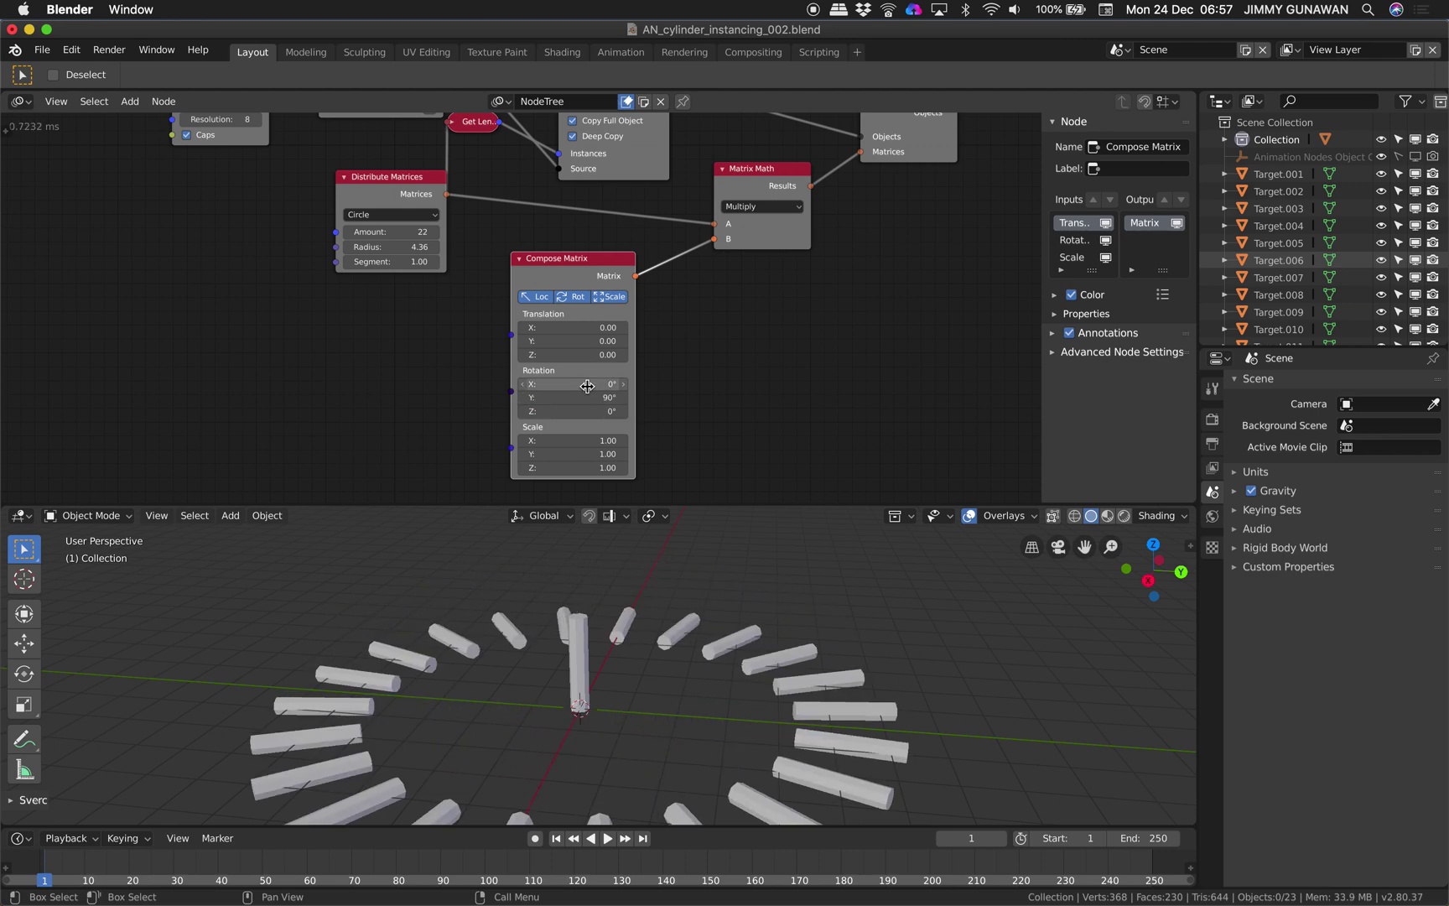
key(super+s)
- Increase the Distribute Matrices amount to 28
middle_drag(388, 314, 396, 255)
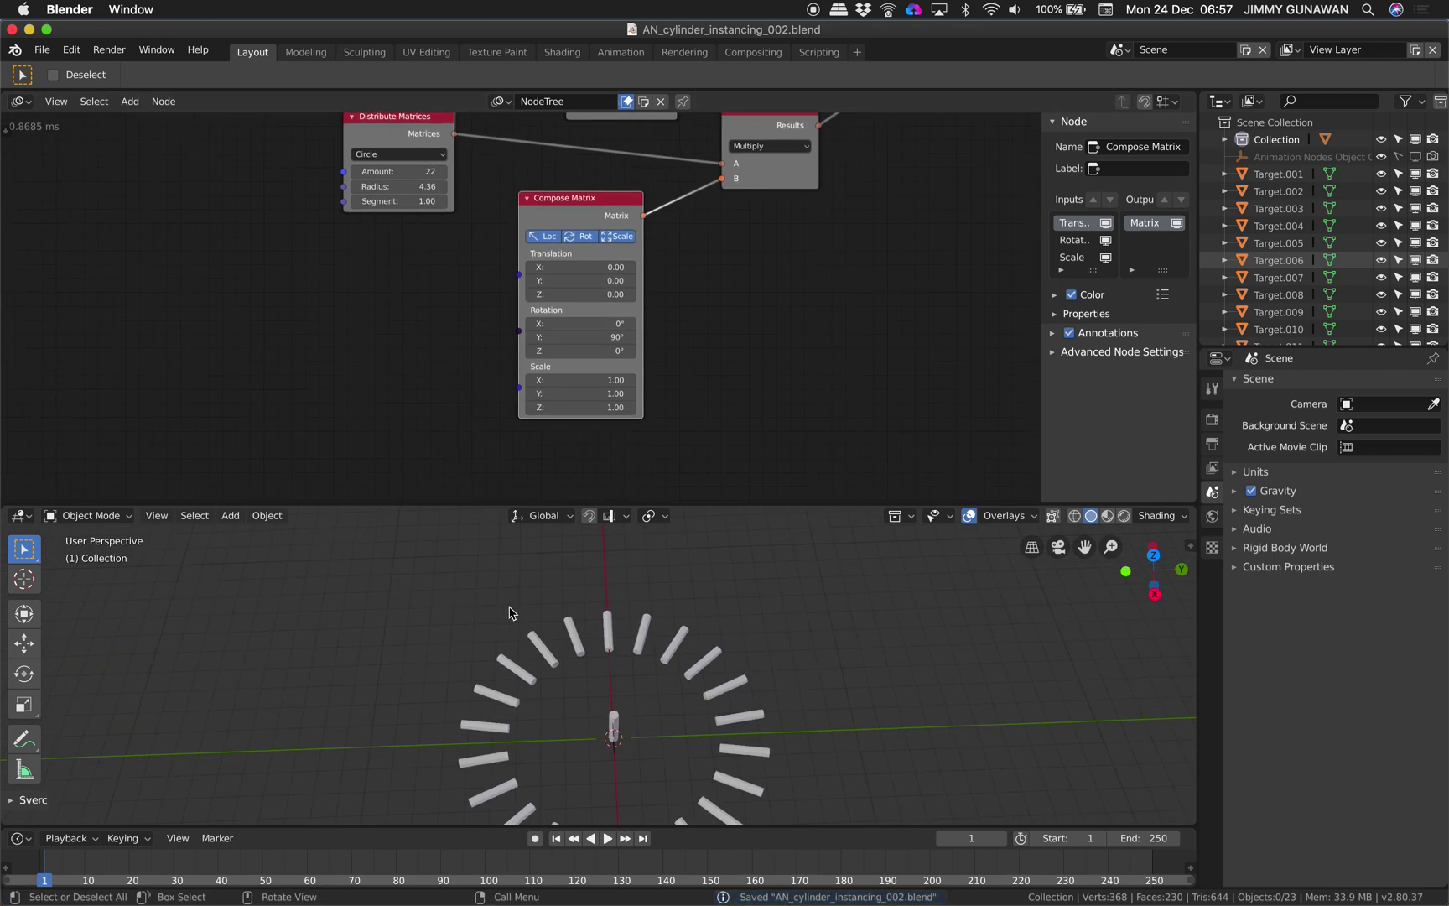
scroll(510, 611, down, 2)
shift+middle_drag(495, 637, 475, 605)
drag(414, 171, 426, 171)
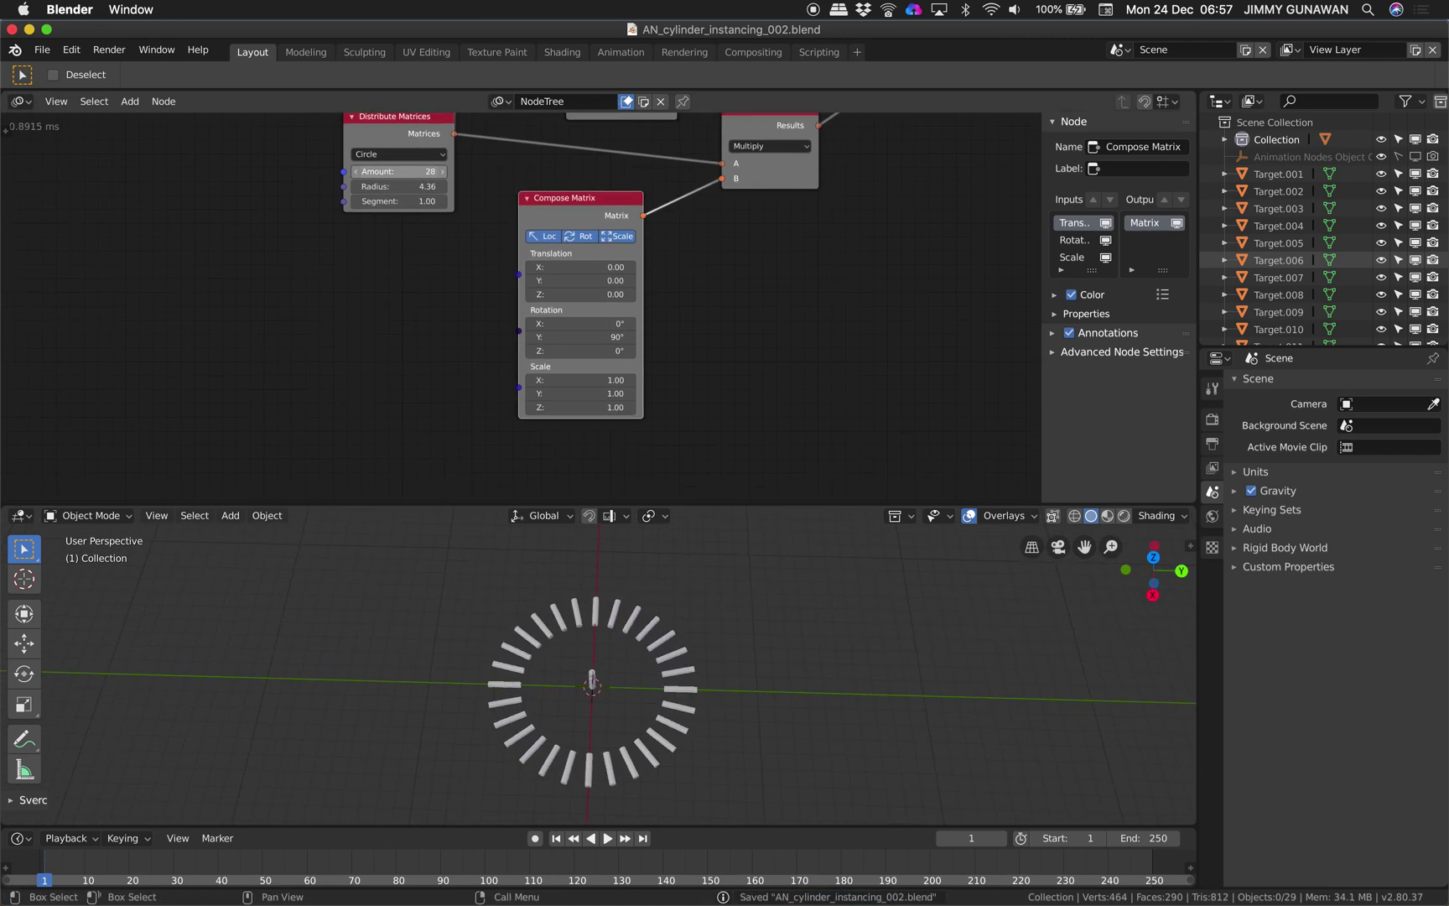
- Switch the node tree's auto execution from Always to Tree Changed, Frame Changed and Property Changed, and widen its settings area to show full labels
middle_drag(159, 185, 162, 210)
click(6, 131)
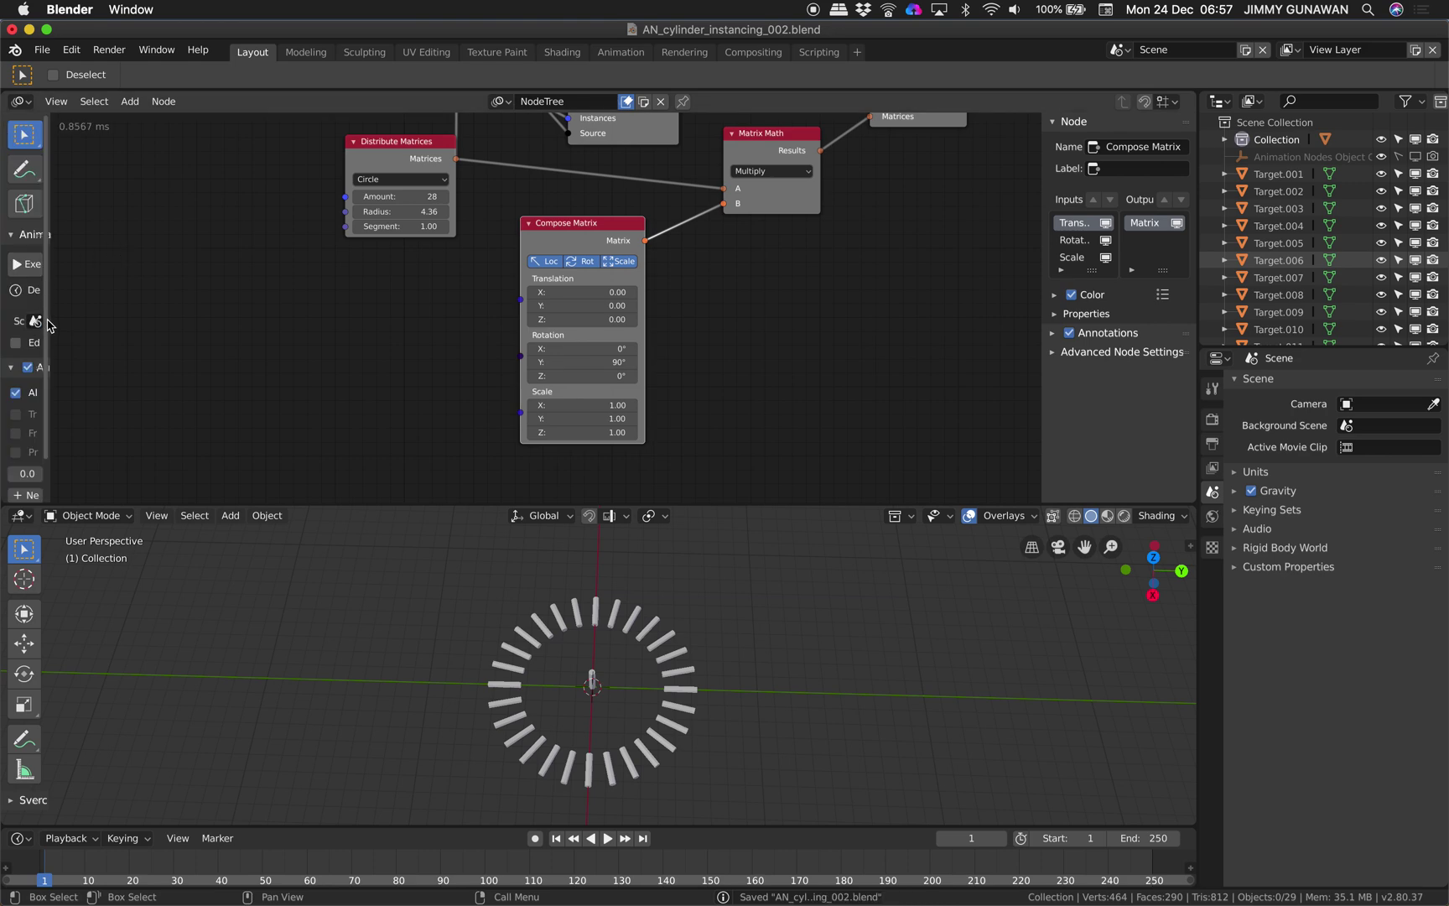
drag(120, 323, 125, 327)
click(51, 392)
mouse_move(51, 410)
mouse_down()
mouse_move(50, 446)
mouse_move(48, 421)
mouse_up()
middle_drag(236, 336, 216, 342)
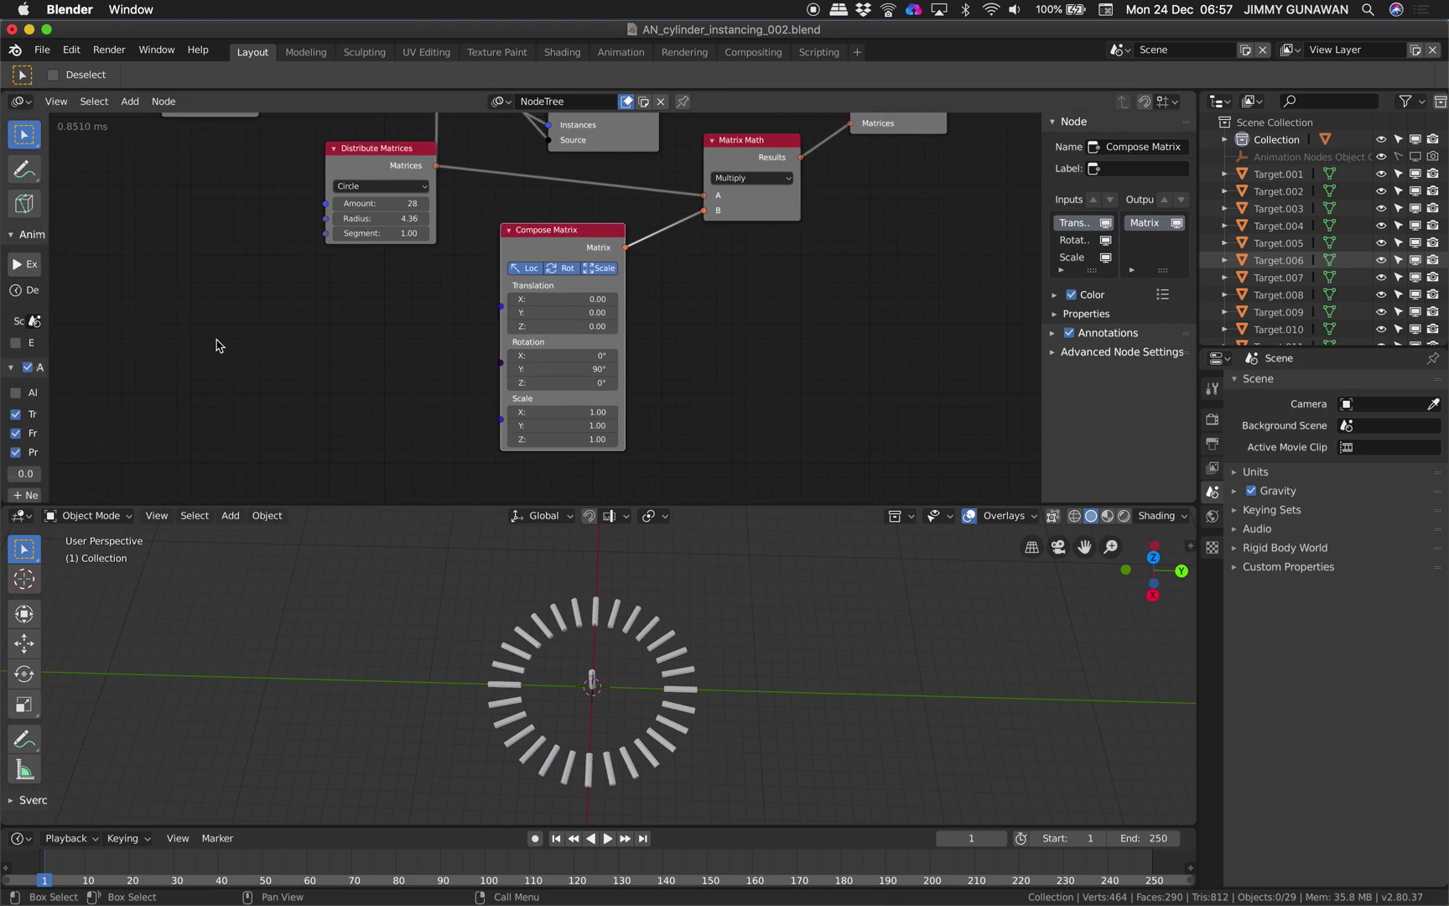
drag(52, 306, 72, 392)
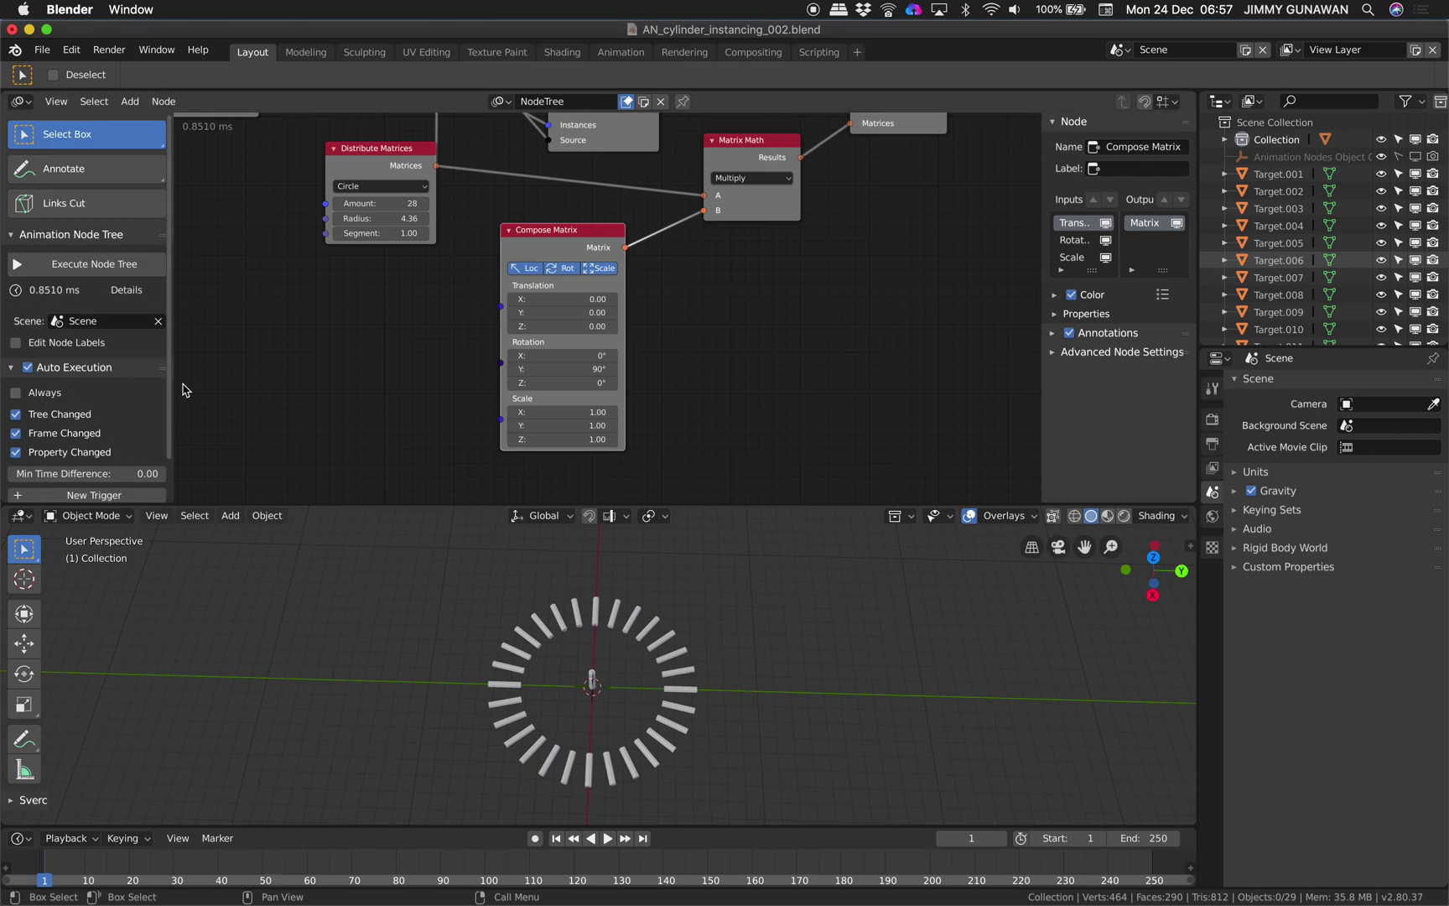
drag(174, 371, 162, 366)
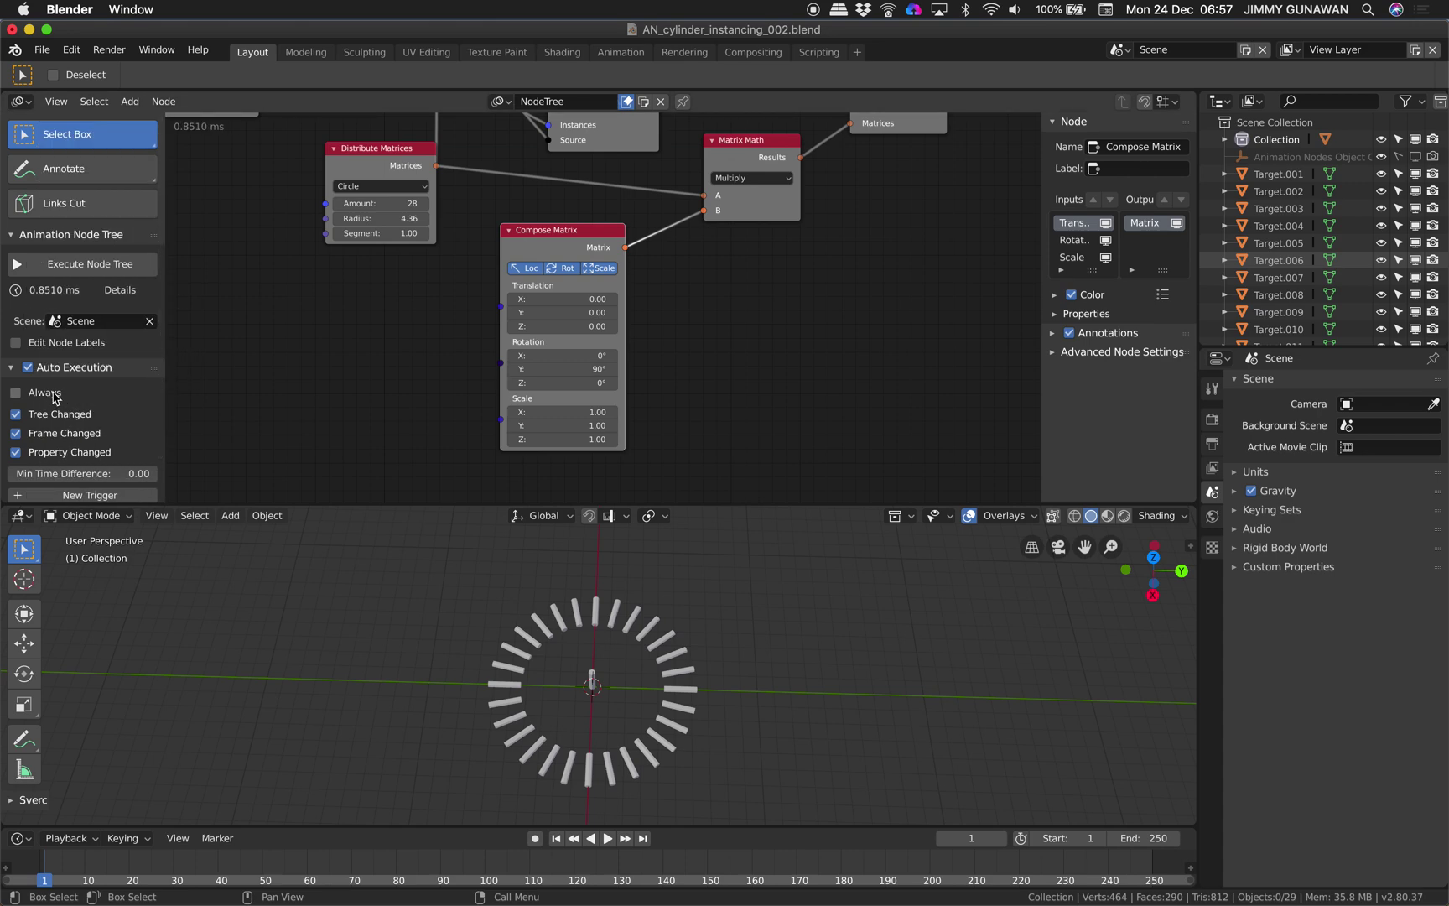
- Hide both side panels of the node editor and save the file
drag(163, 363, 85, 317)
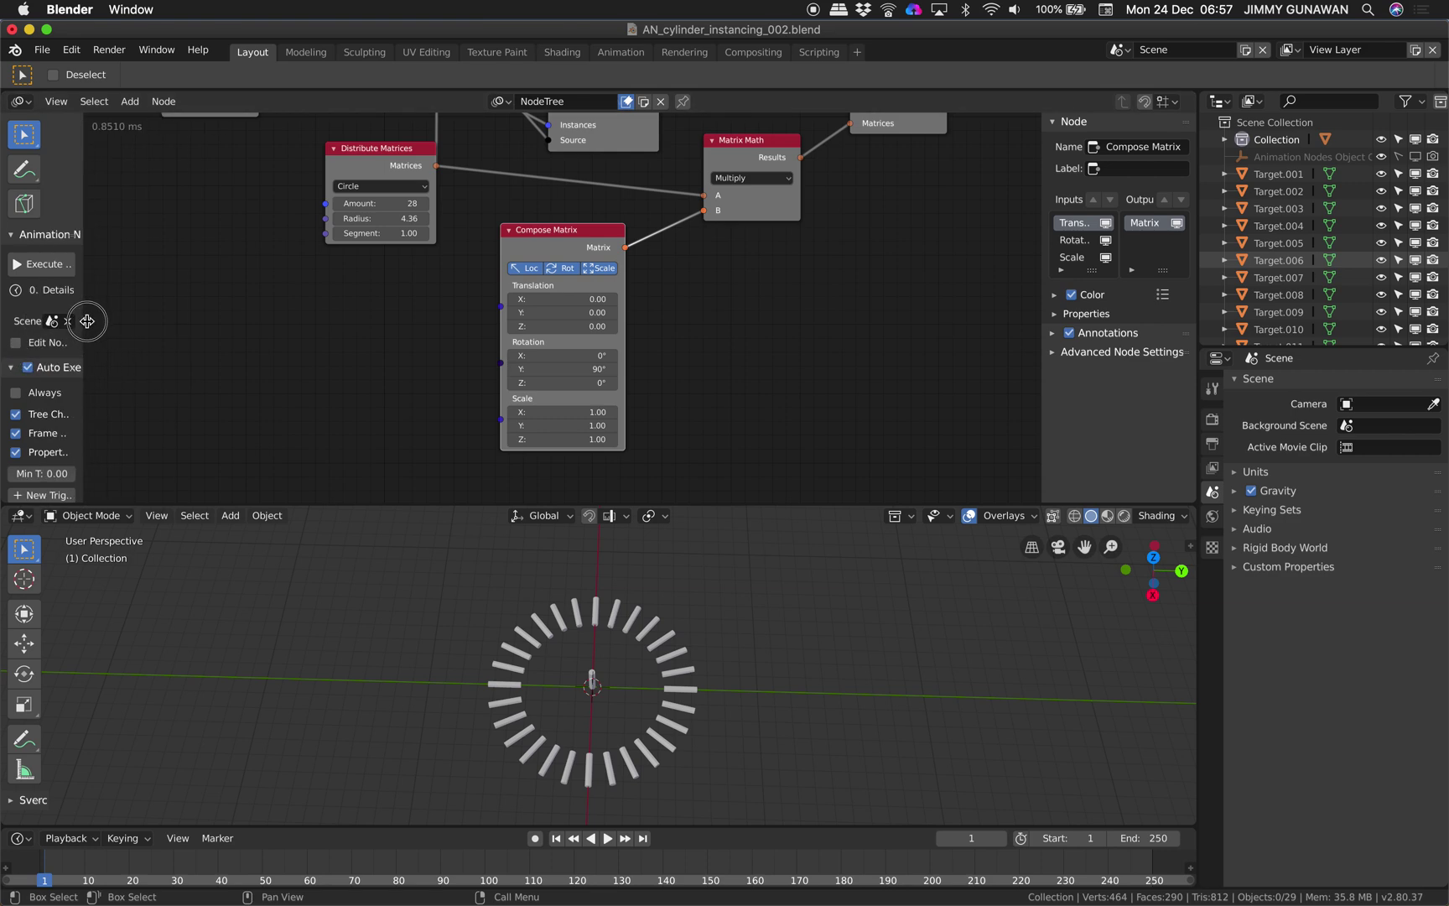
key(n)
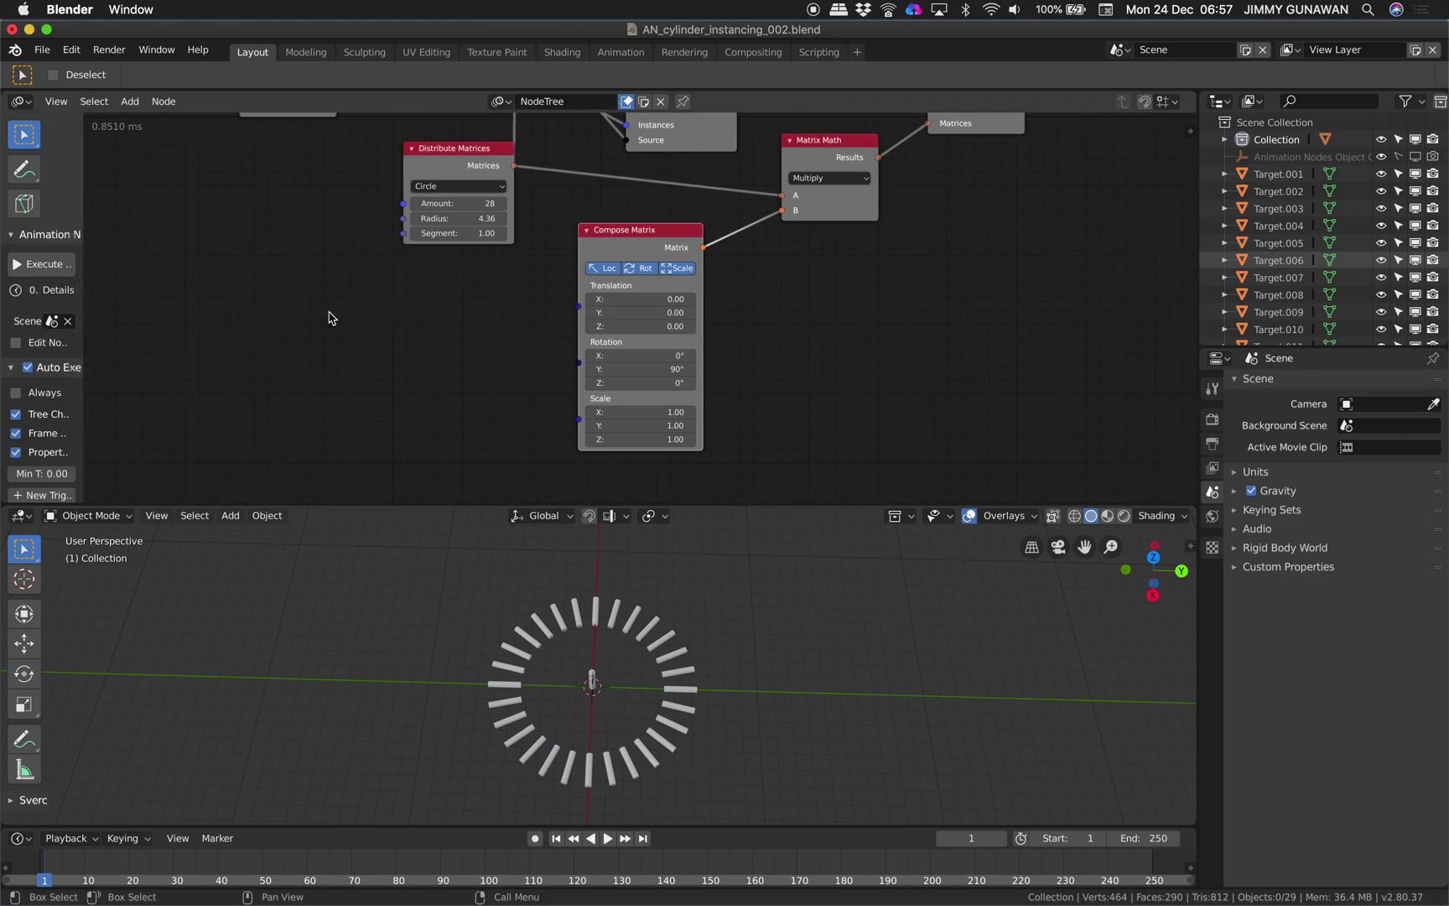
key(t)
middle_drag(1057, 211, 938, 284)
key(super+s)
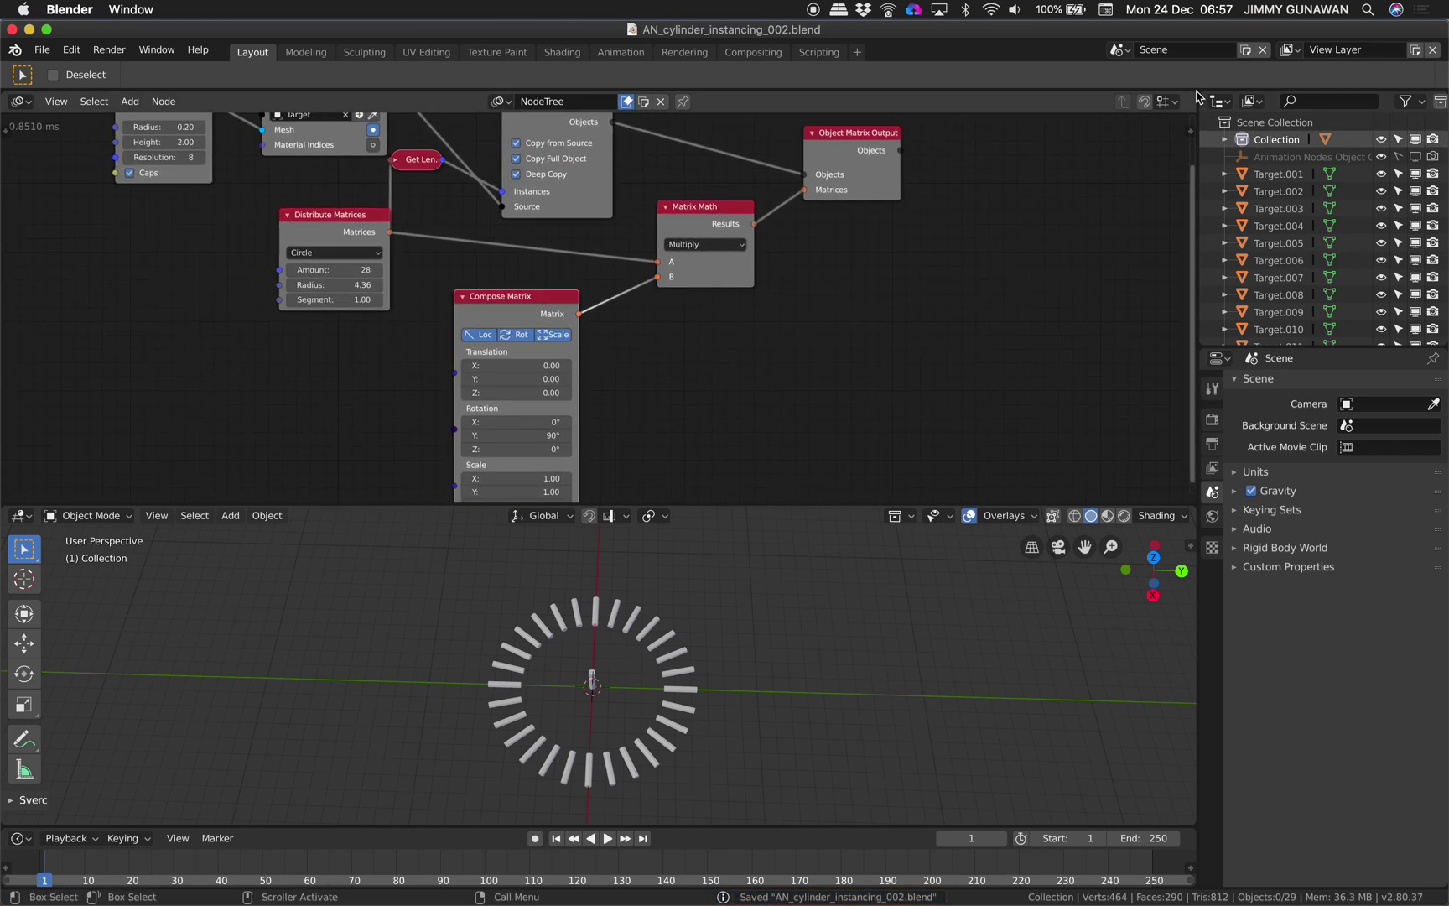
- Split the node editor into two side-by-side areas and save the file
drag(1193, 94, 680, 96)
scroll(1024, 315, down, 1)
key(super+s)
scroll(1024, 316, down, 1)
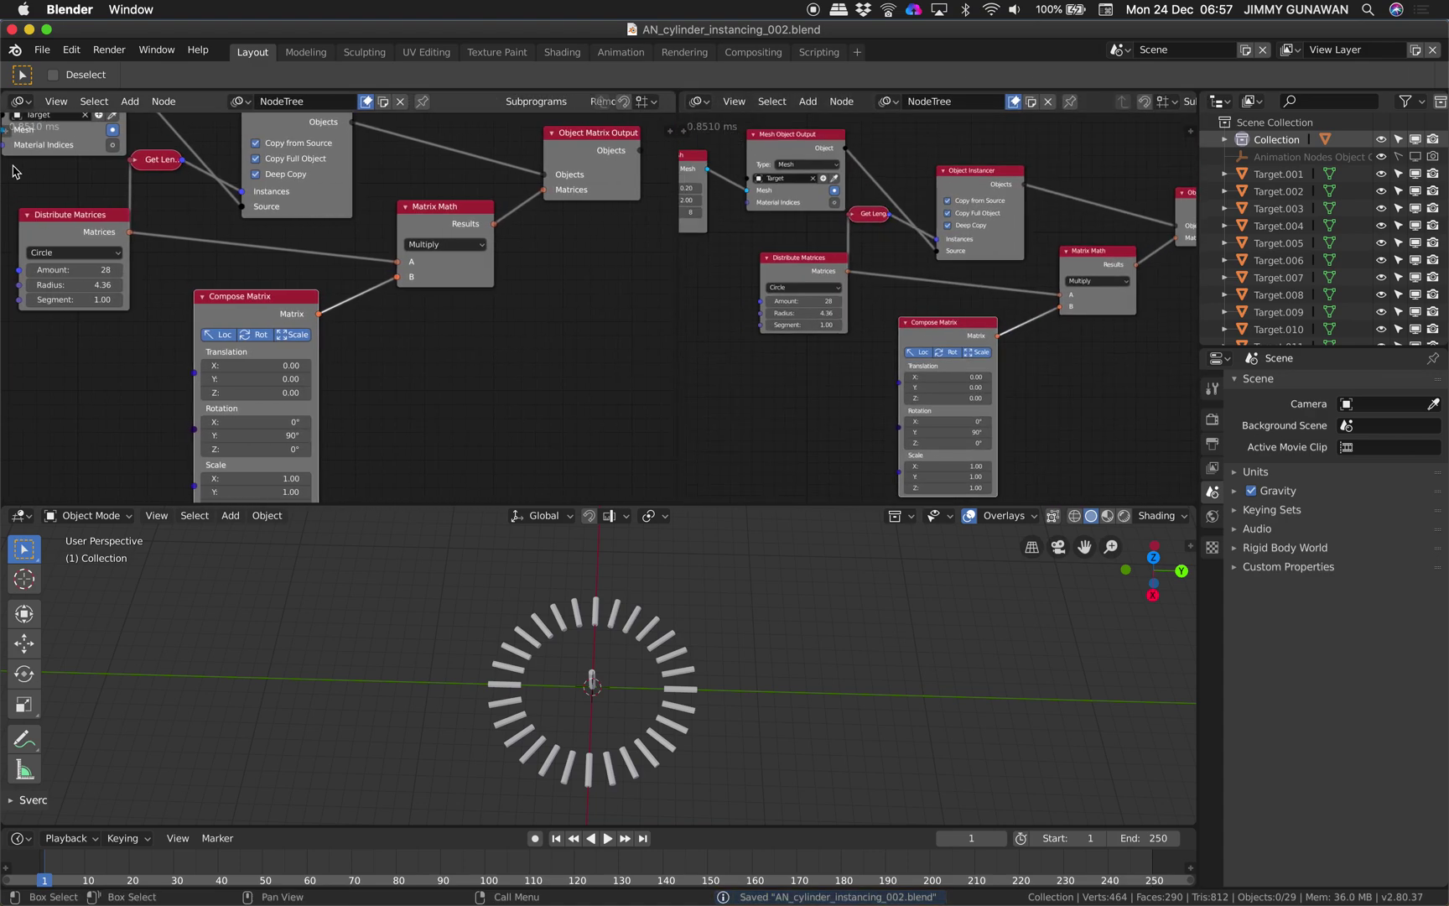
- Save the file as a new incremented version named AN_cylinder_instancing_003.blend
click(42, 50)
click(104, 200)
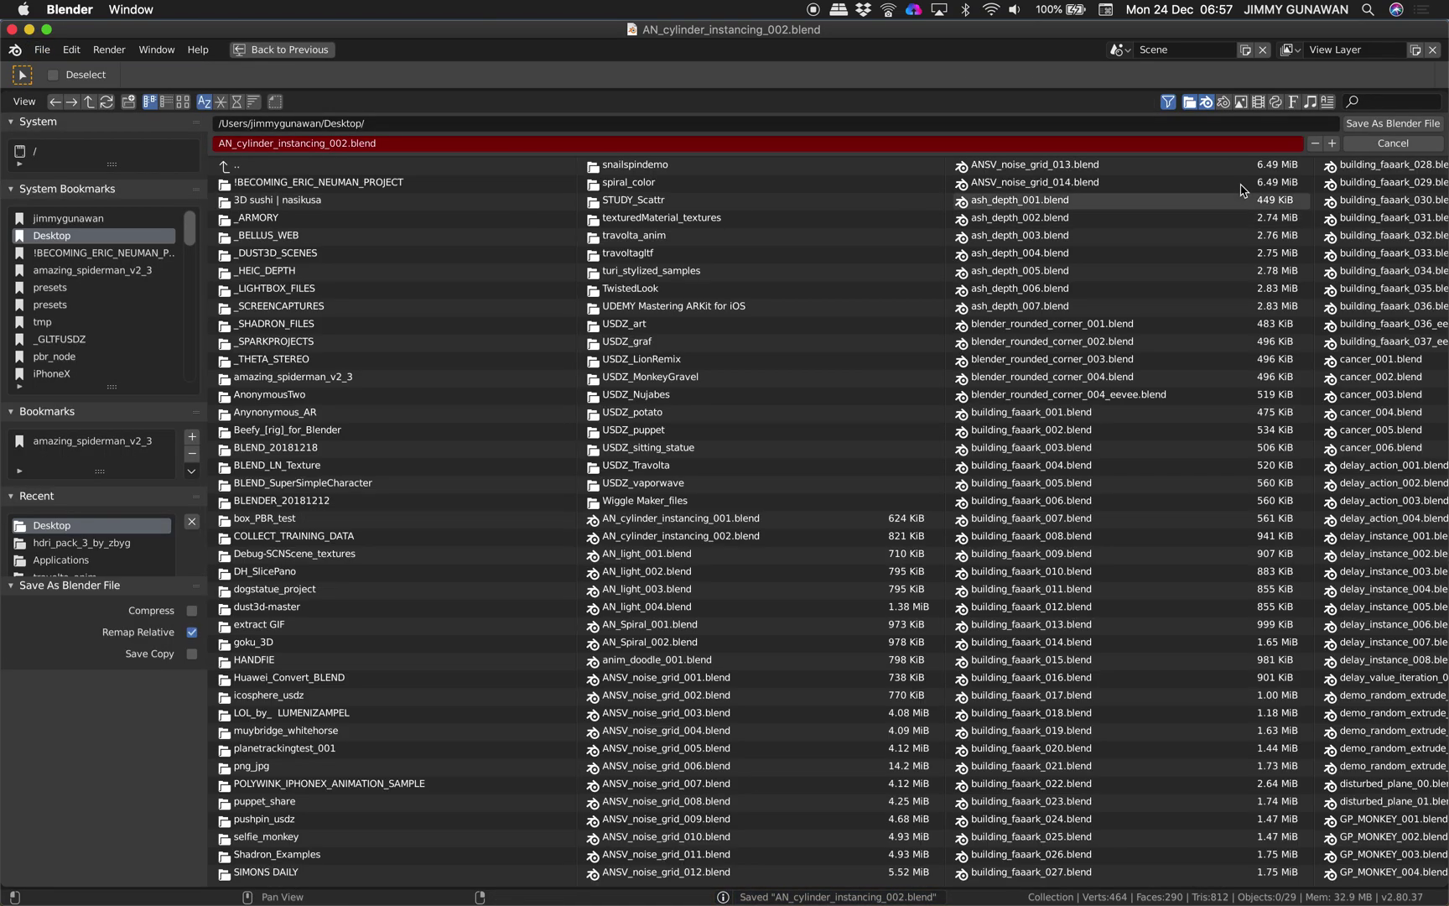
click(1332, 143)
click(1376, 126)
- Select the upright cylinder in the centre of the circle, save the file, and switch the viewport to rendered shading
middle_drag(671, 698, 641, 663)
scroll(617, 650, up, 3)
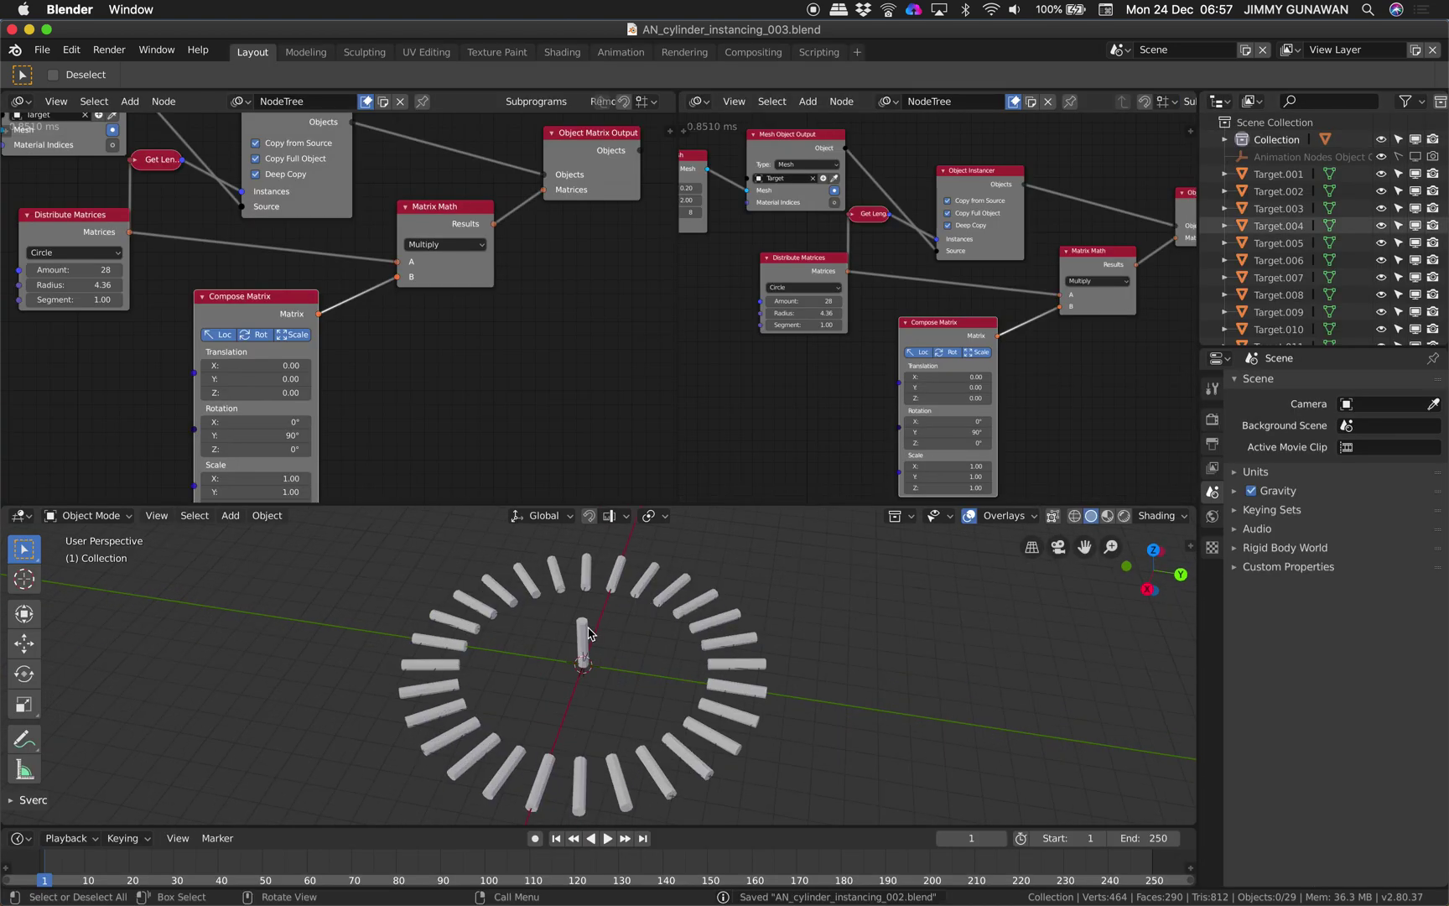
click(589, 635)
scroll(586, 616, up, 3)
middle_drag(585, 615, 641, 657)
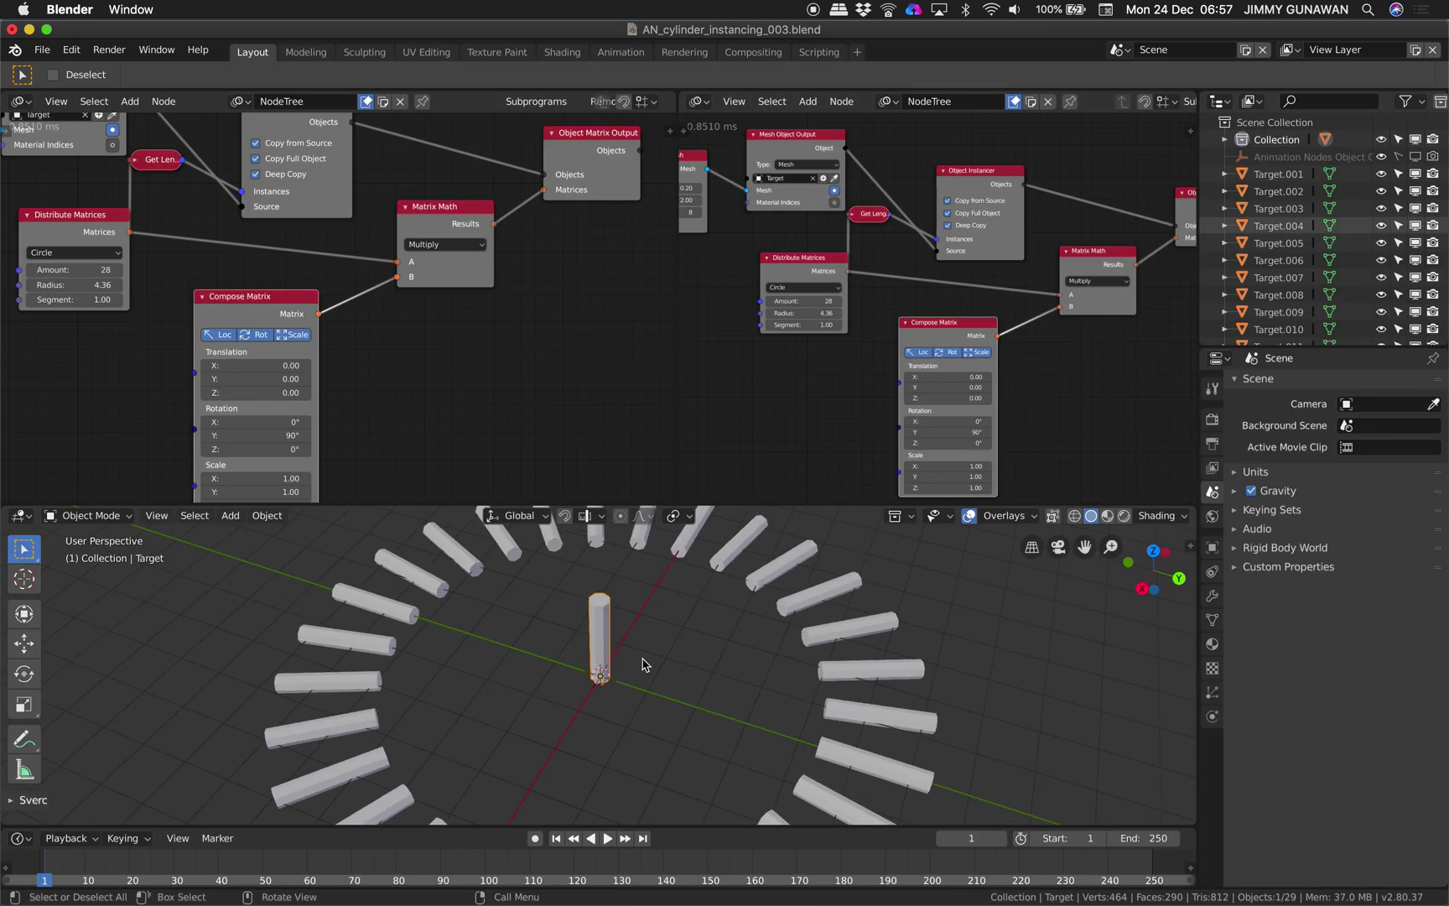
key(super+s)
scroll(534, 361, down, 2)
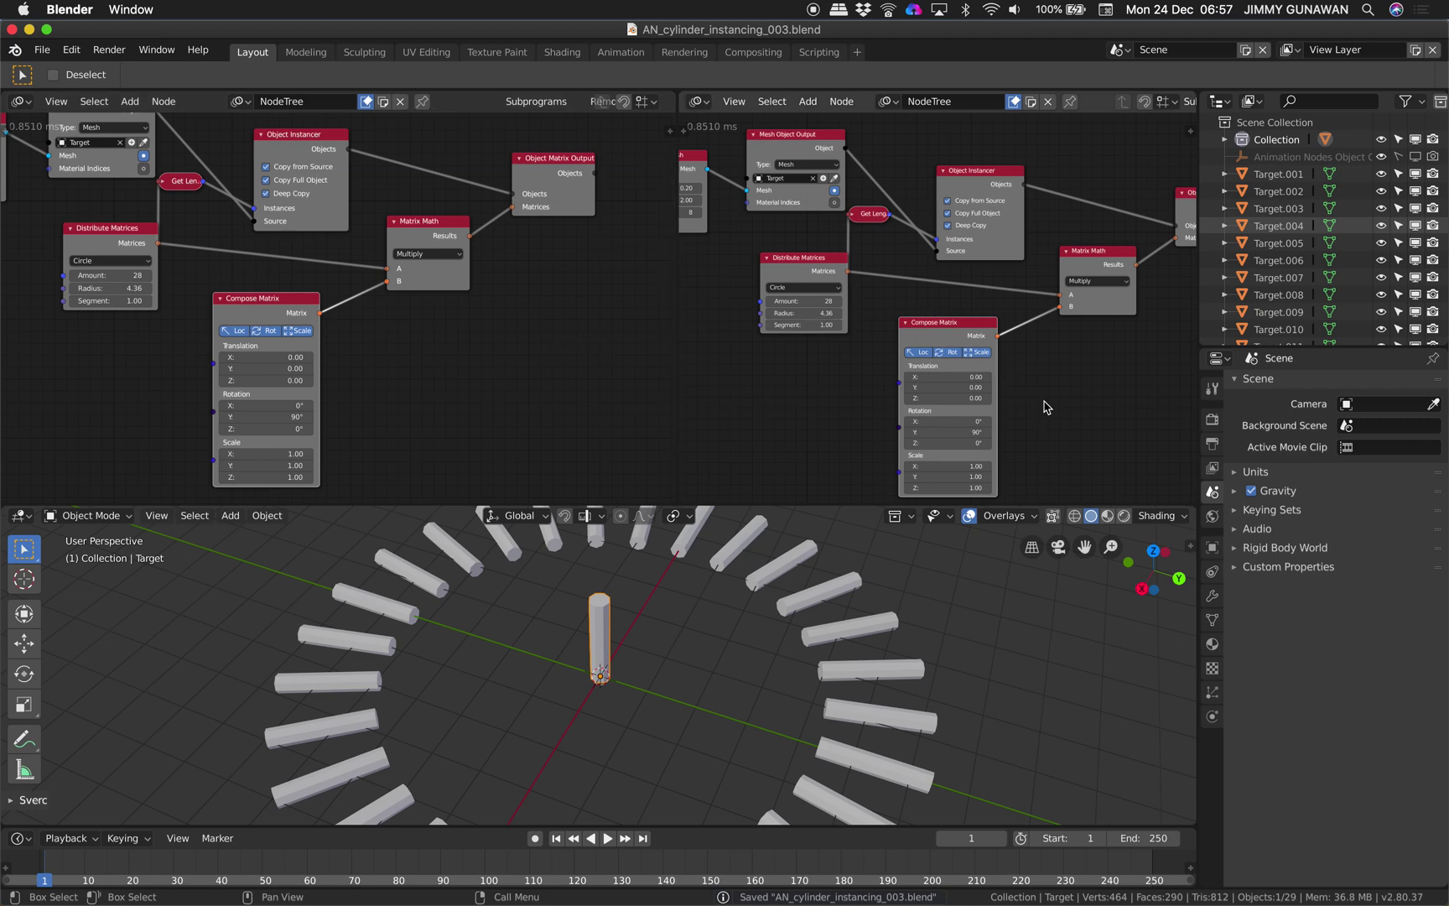
click(1123, 516)
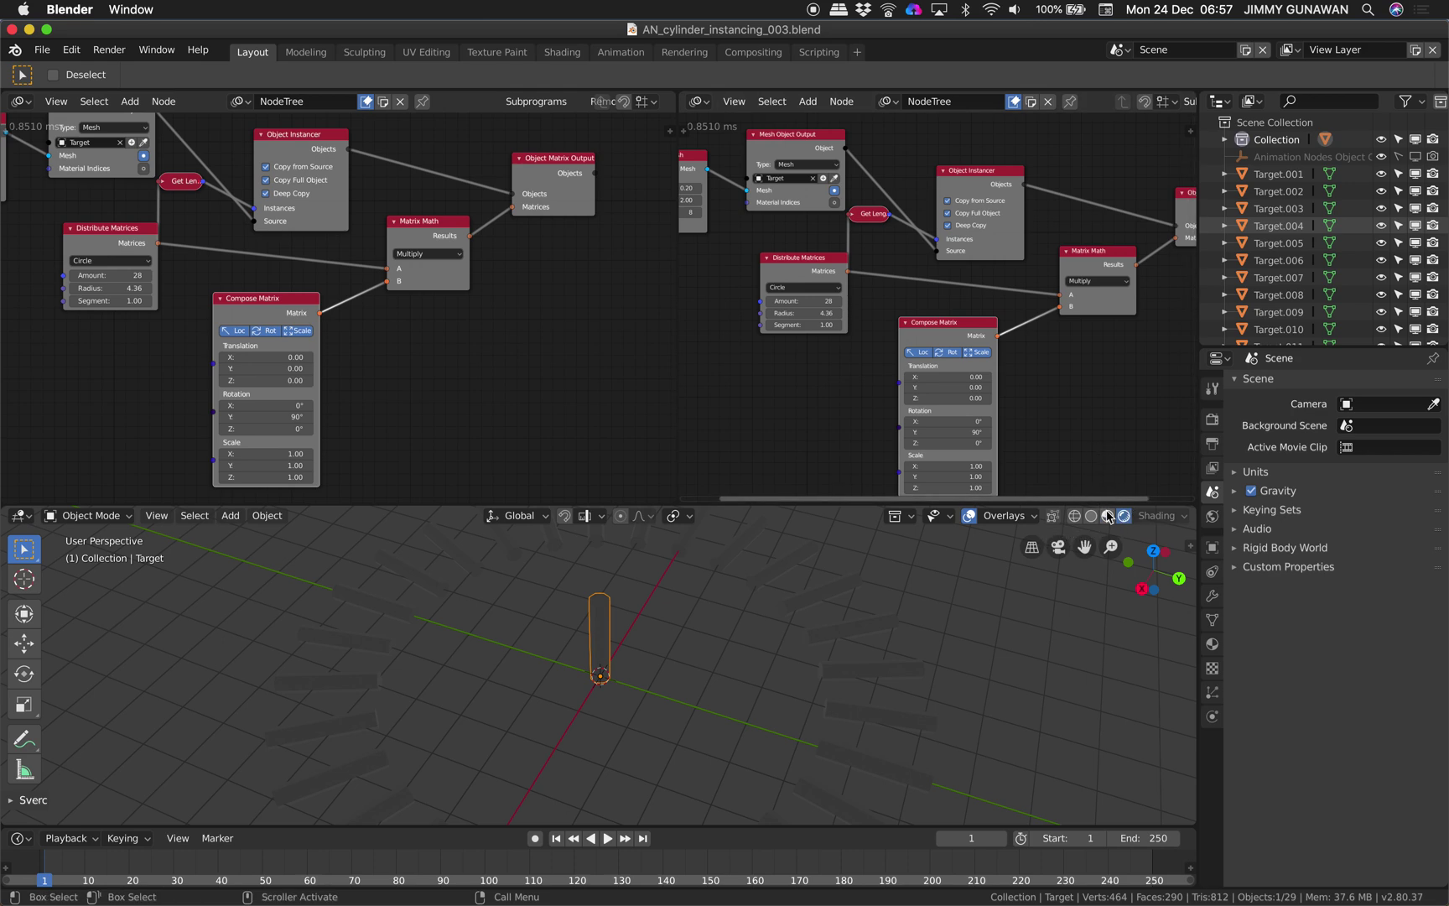
- Change the second node area to the Shader Editor and create a new material on the central cylinder
click(696, 104)
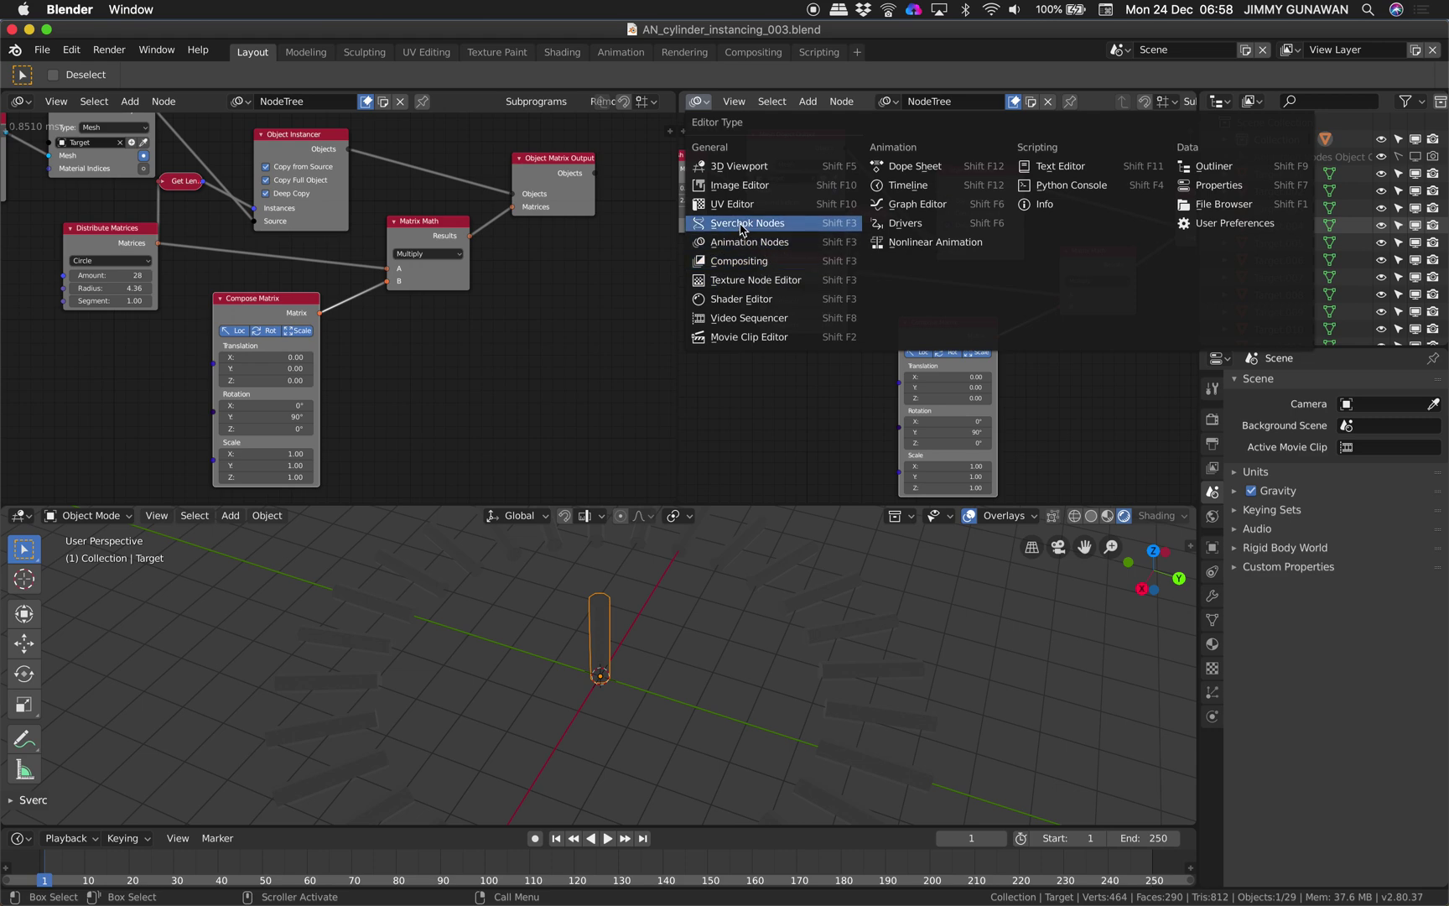
click(741, 299)
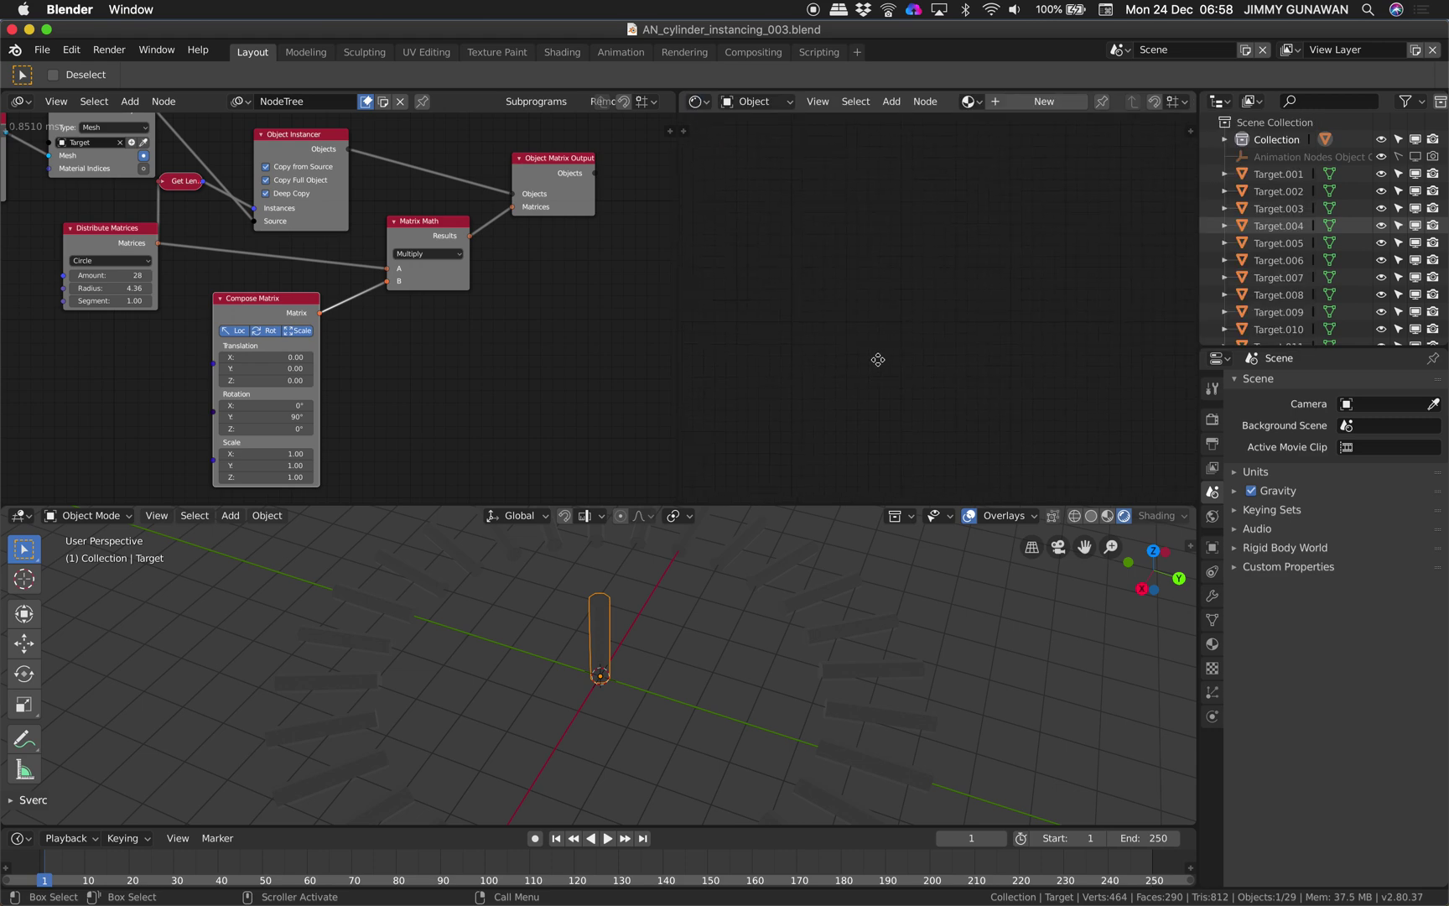
click(1014, 104)
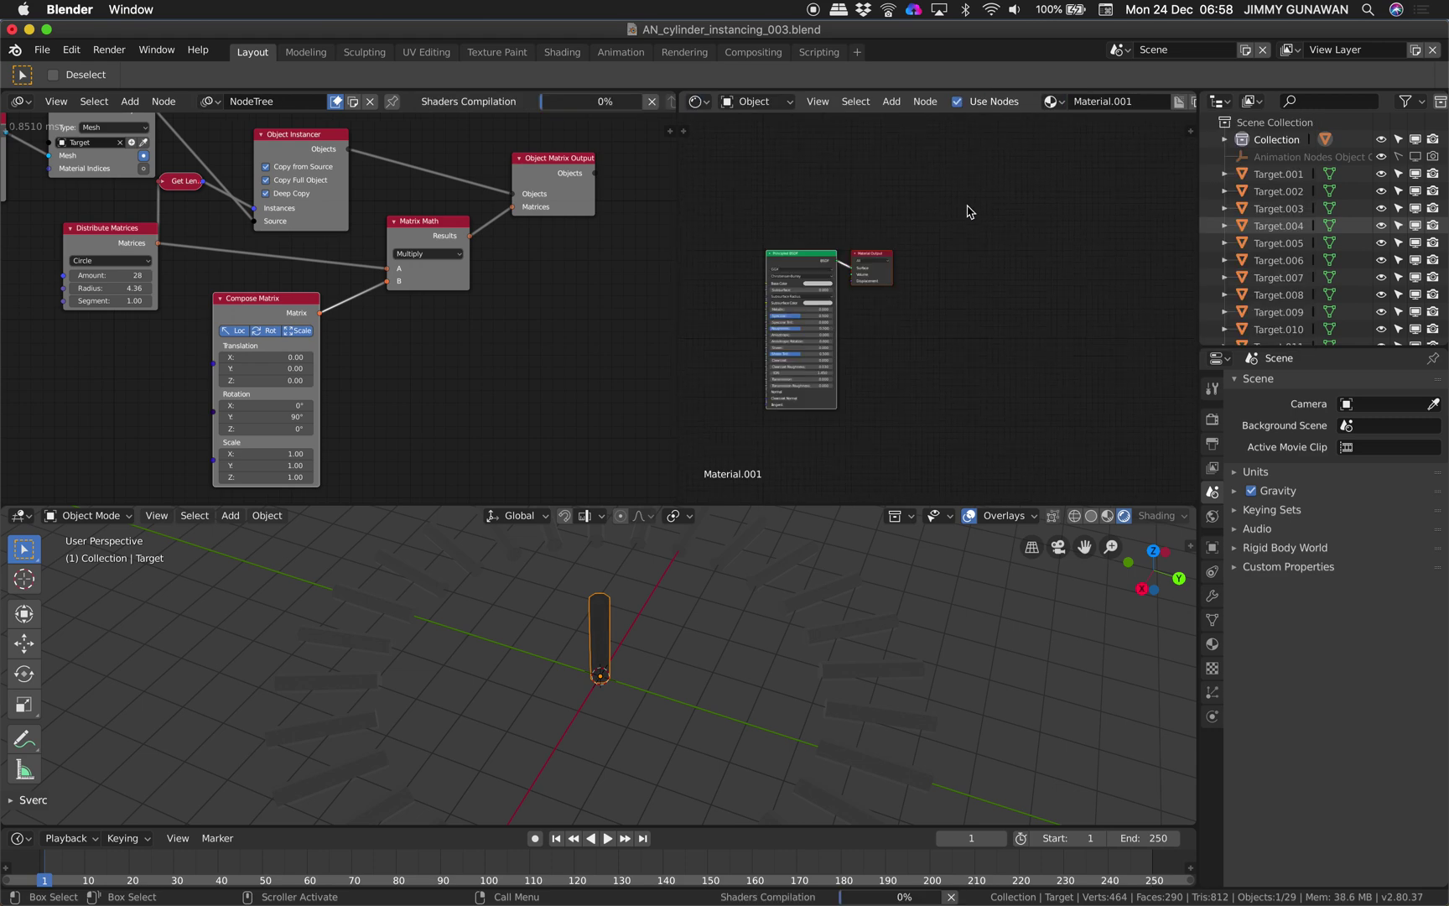
- Replace the Principled BSDF with an Emission node linked to the Material Output's Surface input
scroll(980, 246, up, 5)
middle_drag(906, 243, 1093, 234)
scroll(793, 227, up, 6)
middle_drag(776, 216, 849, 202)
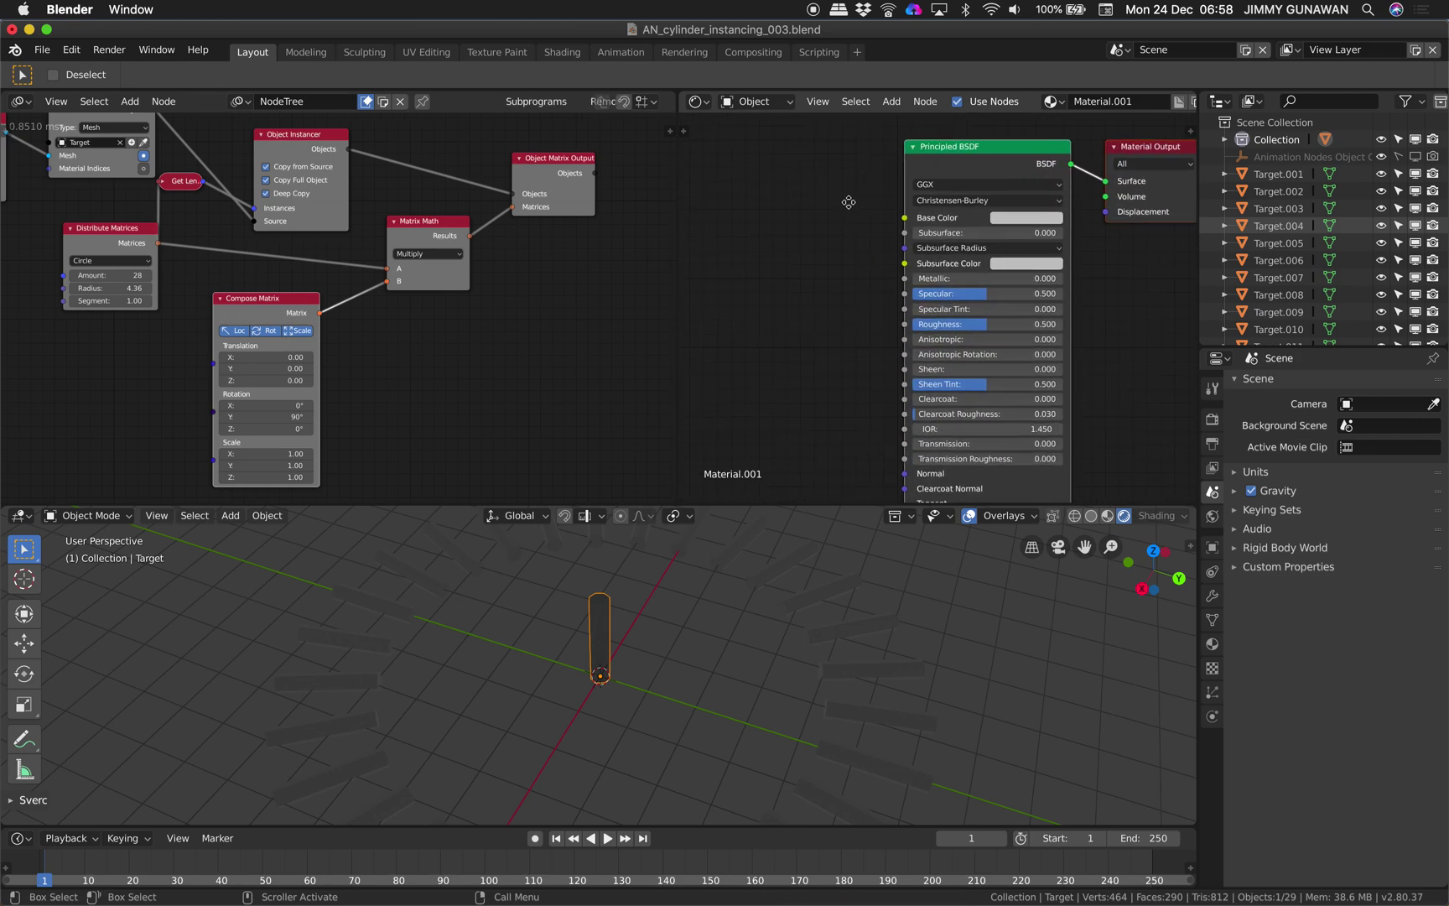
mouse_move(957, 149)
mouse_down()
mouse_move(925, 159)
mouse_move(938, 167)
mouse_up()
key(x)
key(shift+a)
click(910, 175)
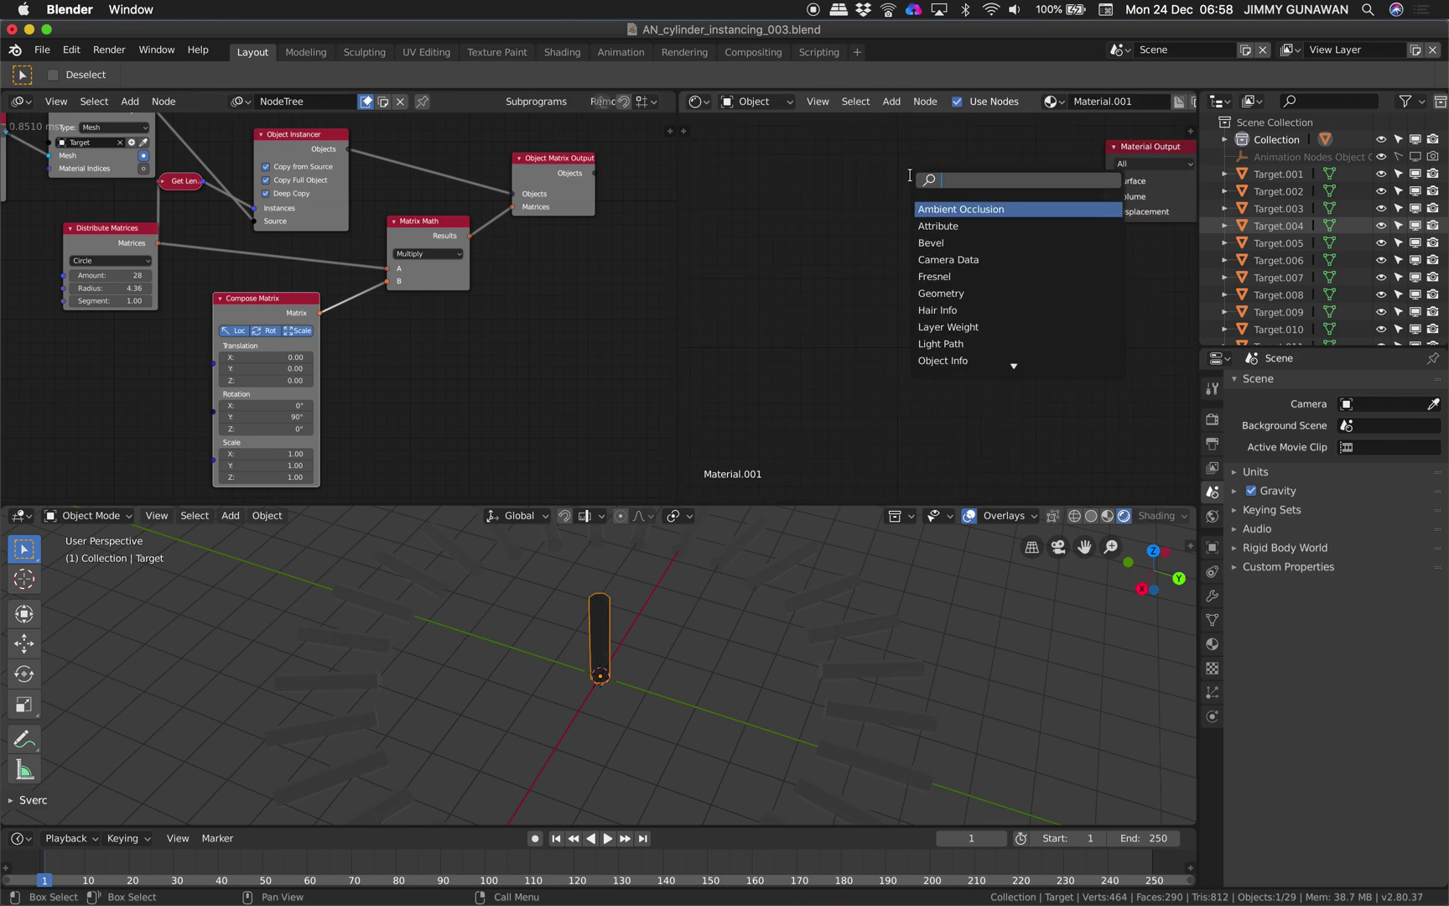
text(emiss)
key(Return)
click(910, 175)
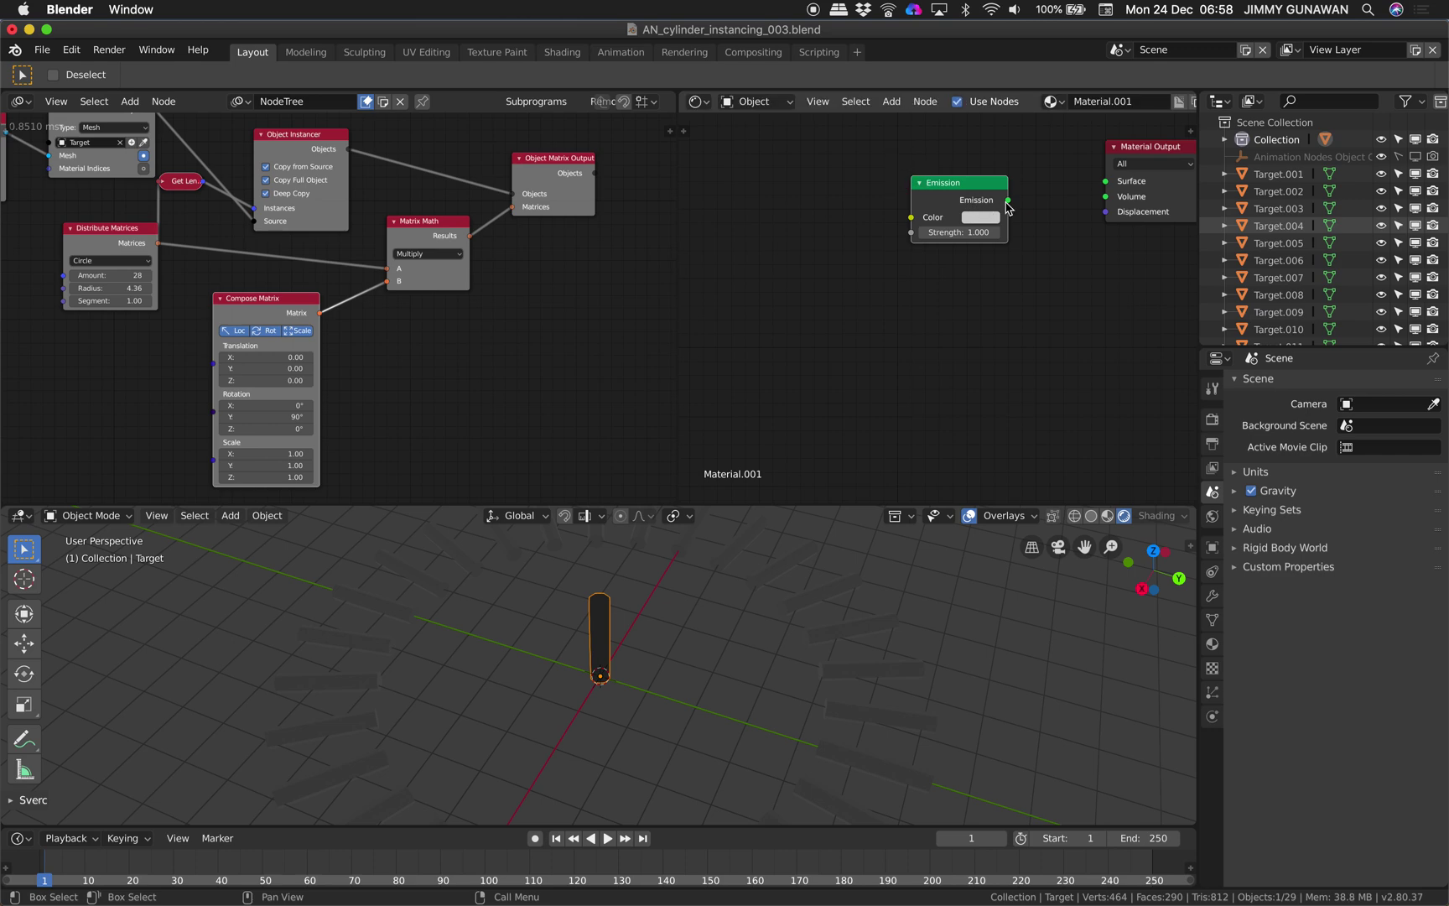
drag(1007, 201, 1105, 182)
- Add an Attribute node named Col, link its Color output to the Emission color, and save the file
key(shift+a)
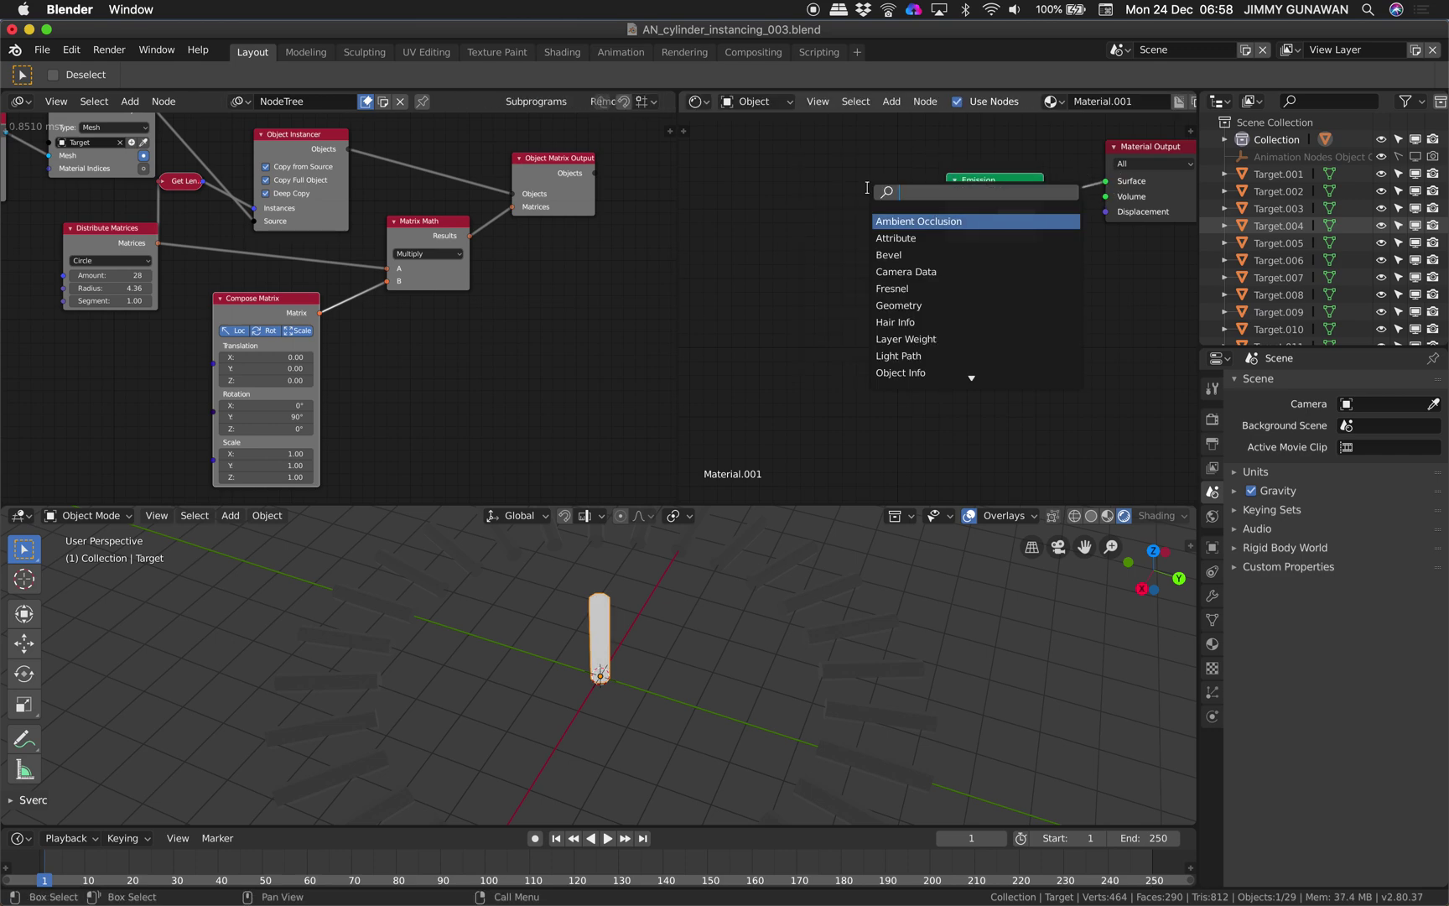
text(attr)
key(Return)
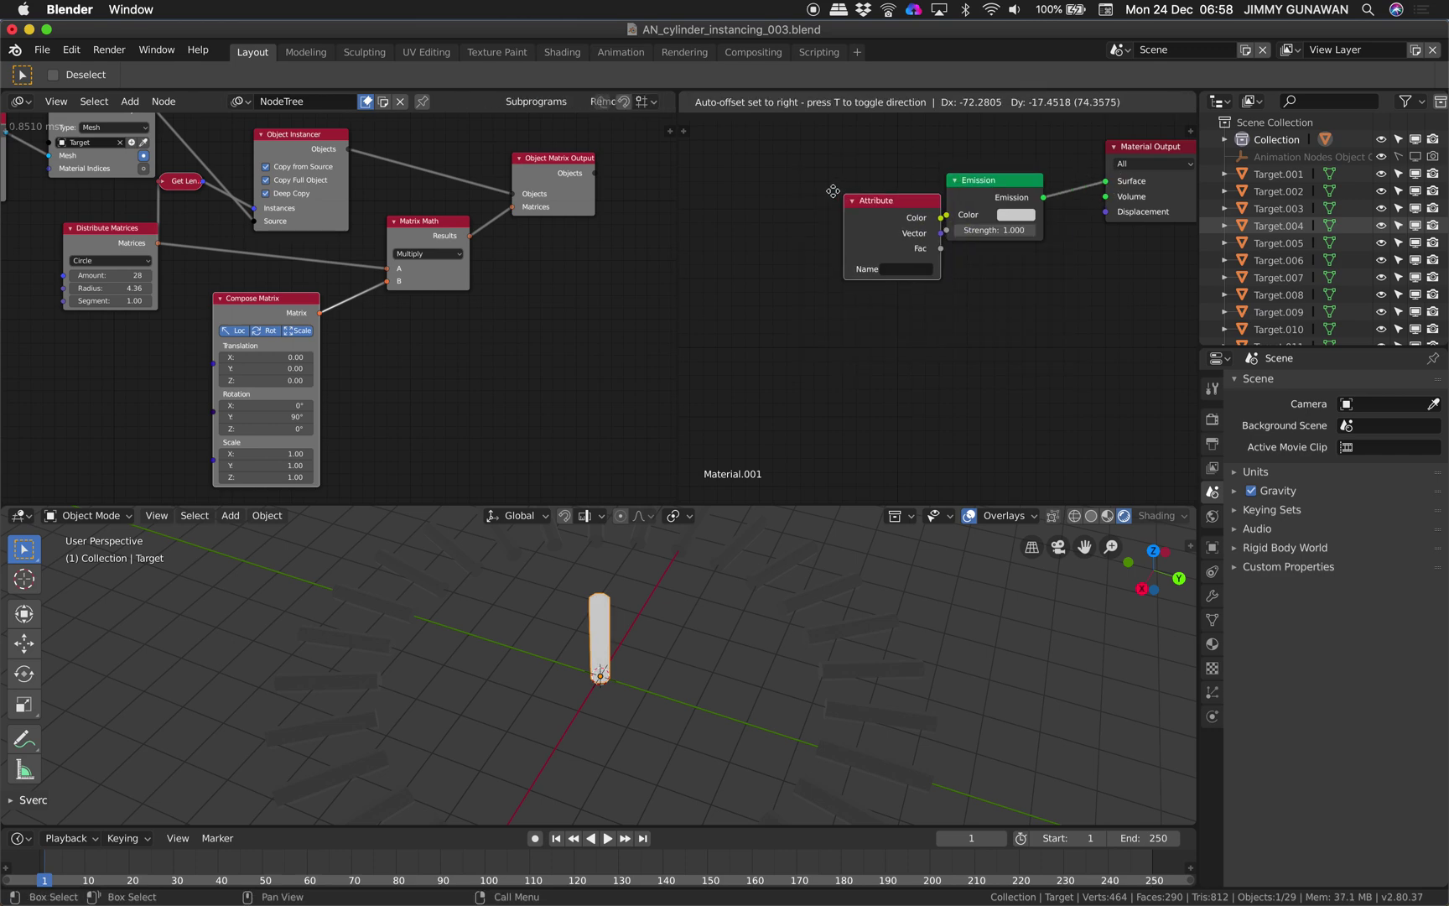
click(887, 207)
drag(894, 209, 946, 215)
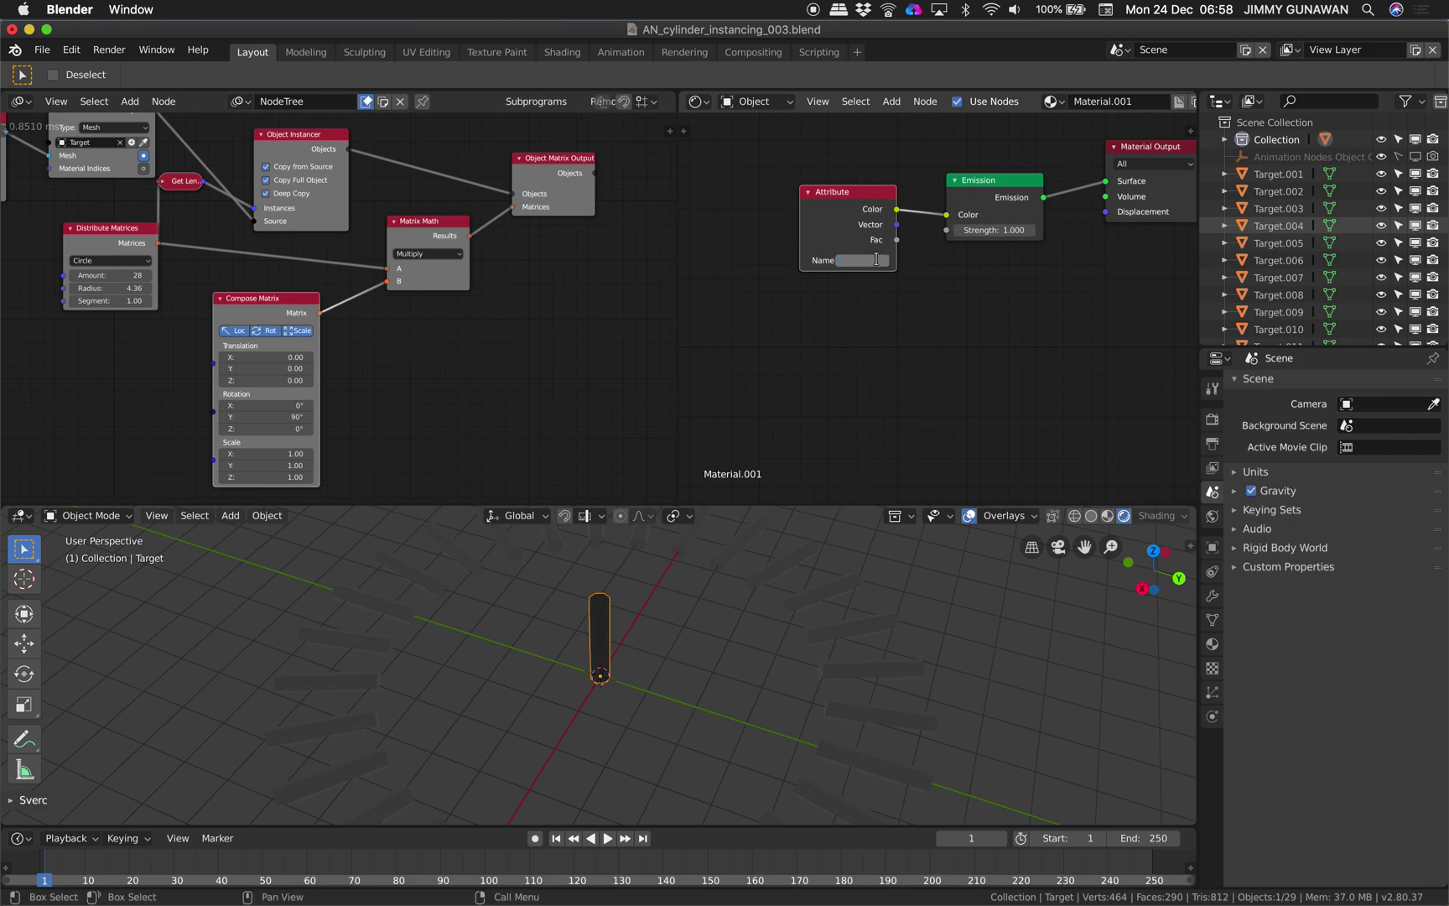
key(Return)
scroll(885, 248, up, 4)
middle_drag(805, 122, 808, 224)
middle_drag(683, 660, 667, 640)
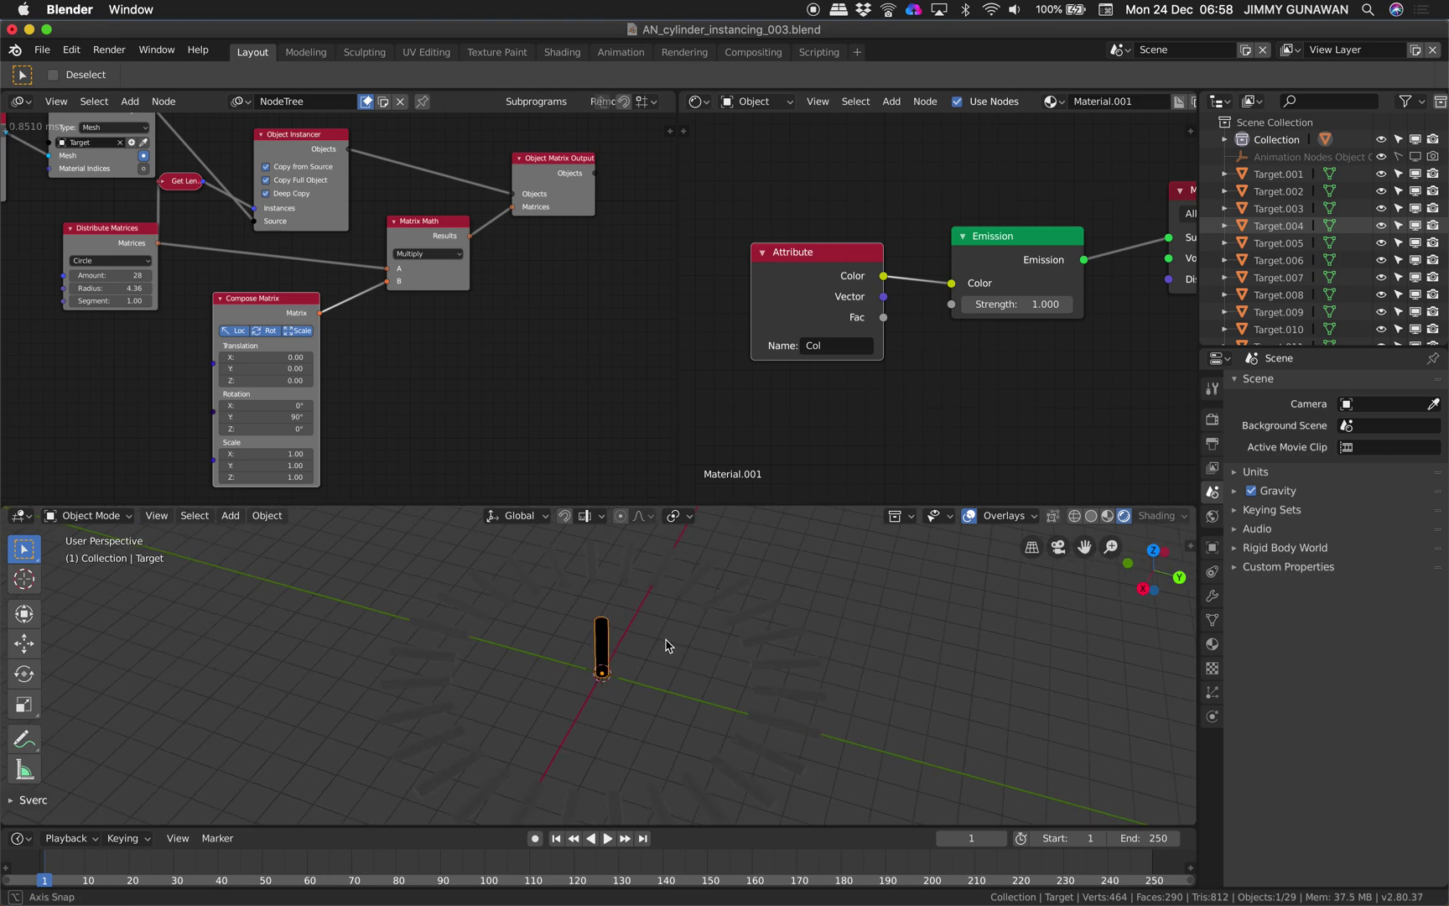
key(super+s)
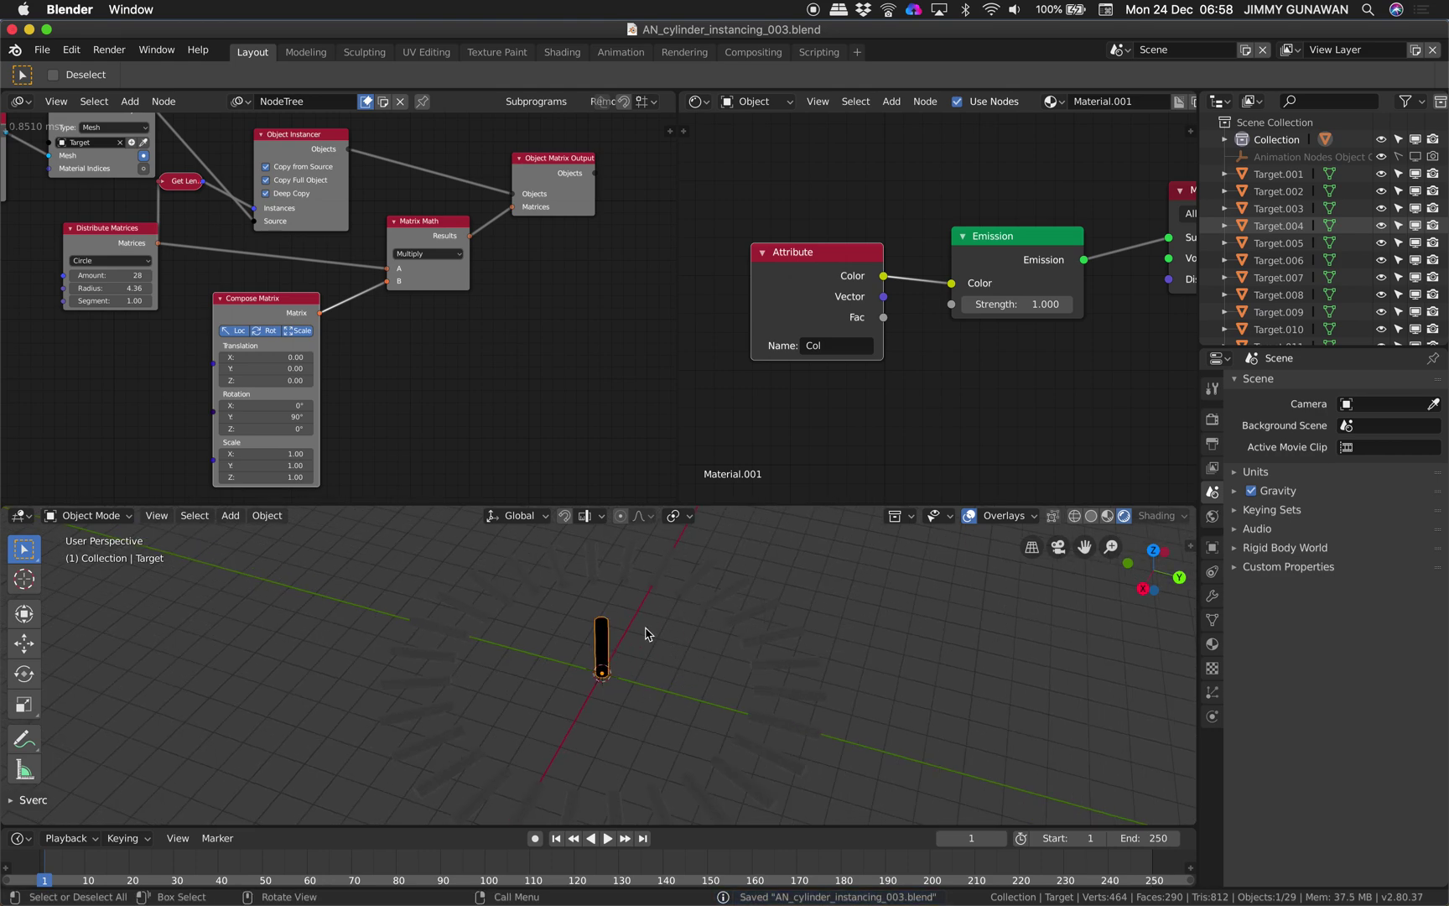
- Check the material assignment of a cylinder in the ring, reselect the central cylinder, and save the file
right_click(746, 626)
click(731, 590)
click(664, 570)
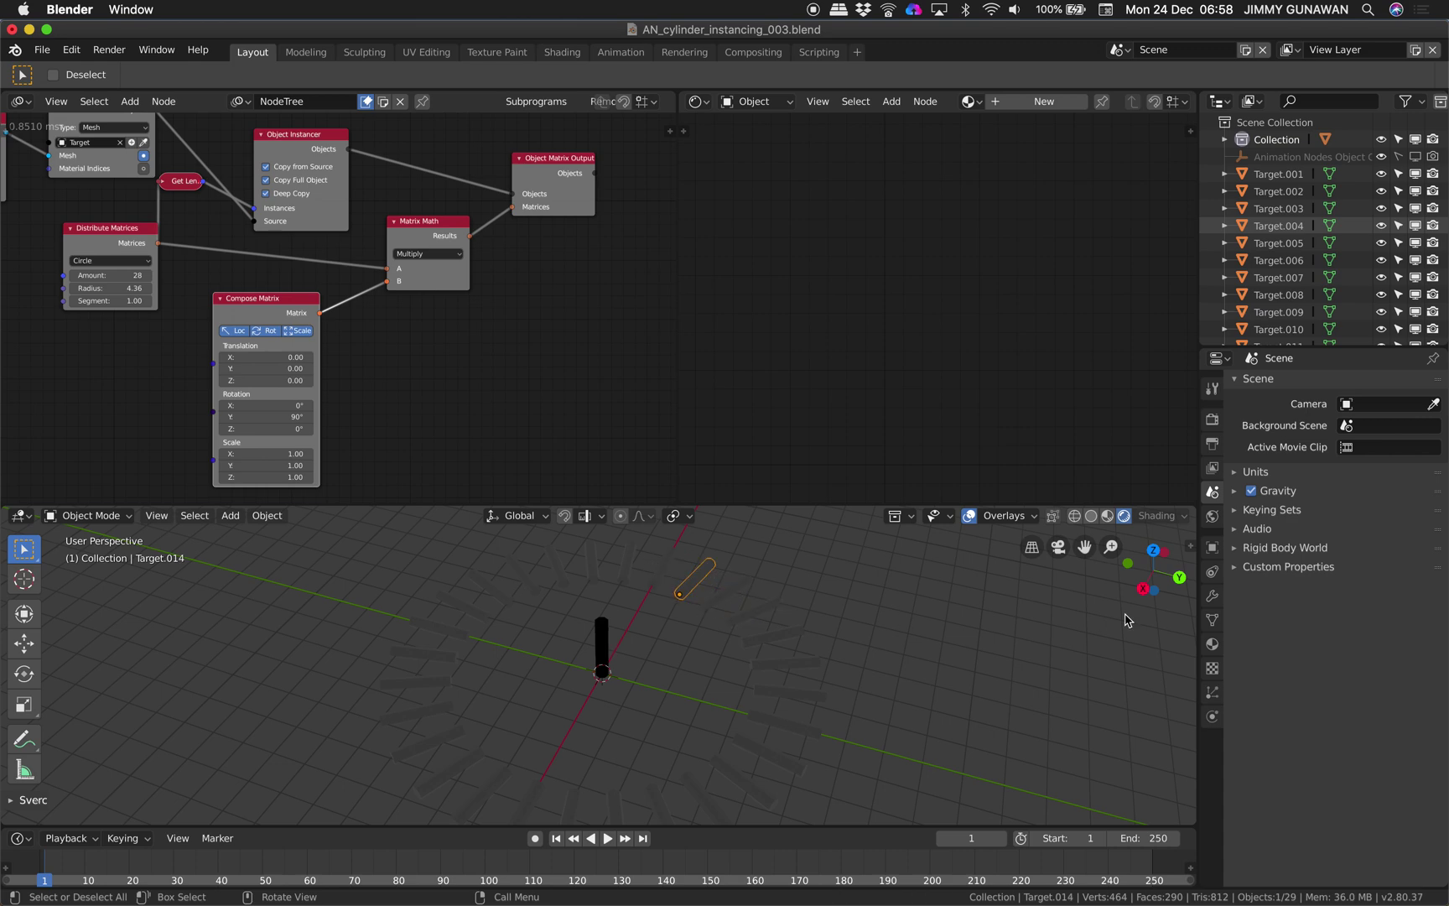
click(610, 649)
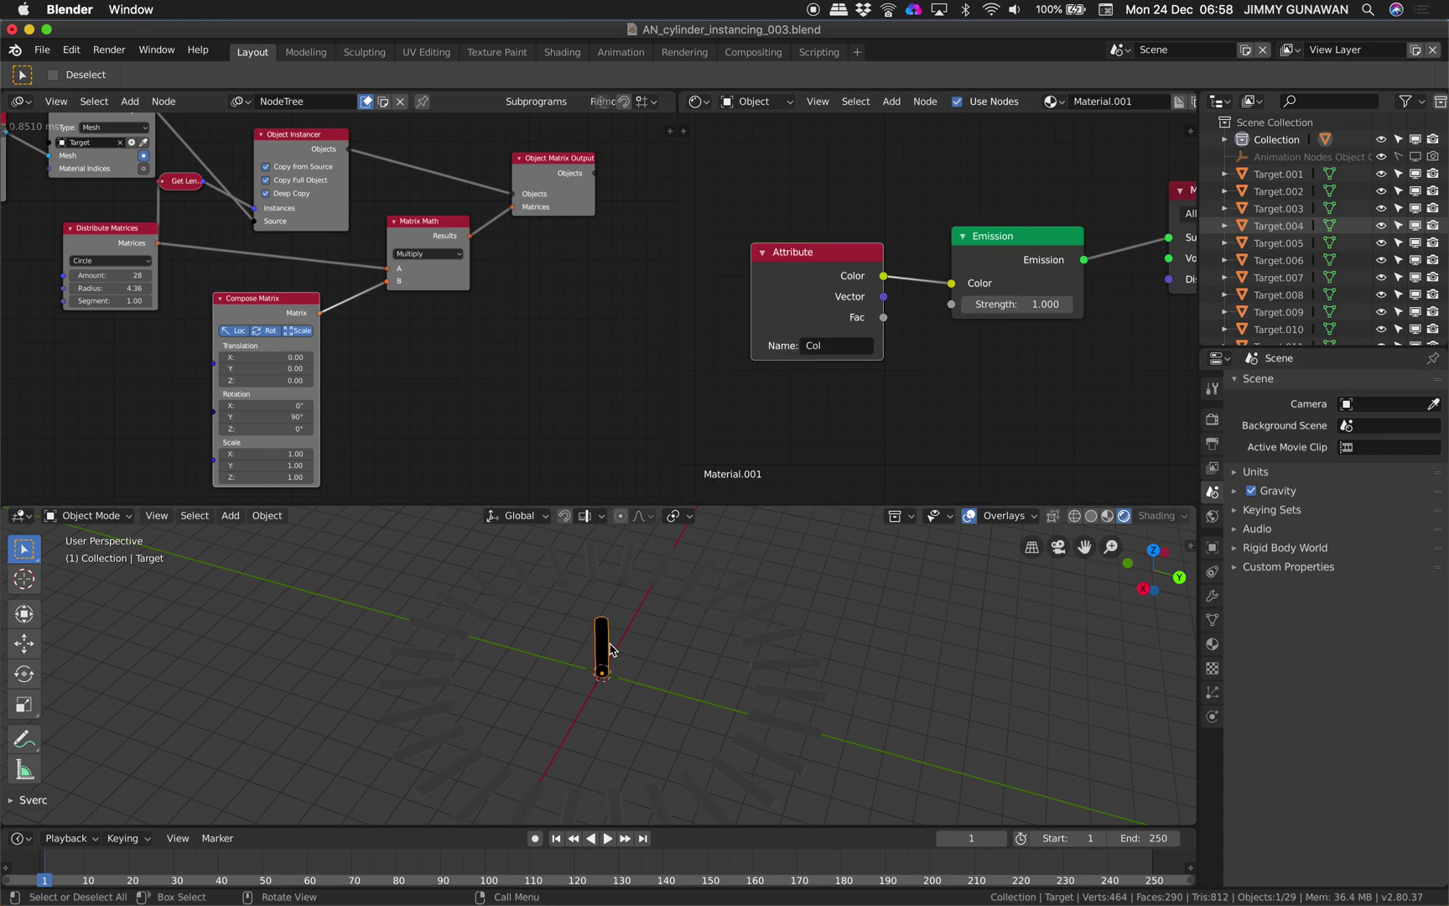
middle_drag(886, 395, 883, 400)
key(super+s)
- Add a Set Vertex Color node beside the Object Matrix Output node in the animation node tree
scroll(469, 277, down, 2)
middle_drag(471, 271, 336, 283)
middle_drag(392, 237, 280, 256)
scroll(389, 227, up, 4)
key(shift+a)
click(389, 226)
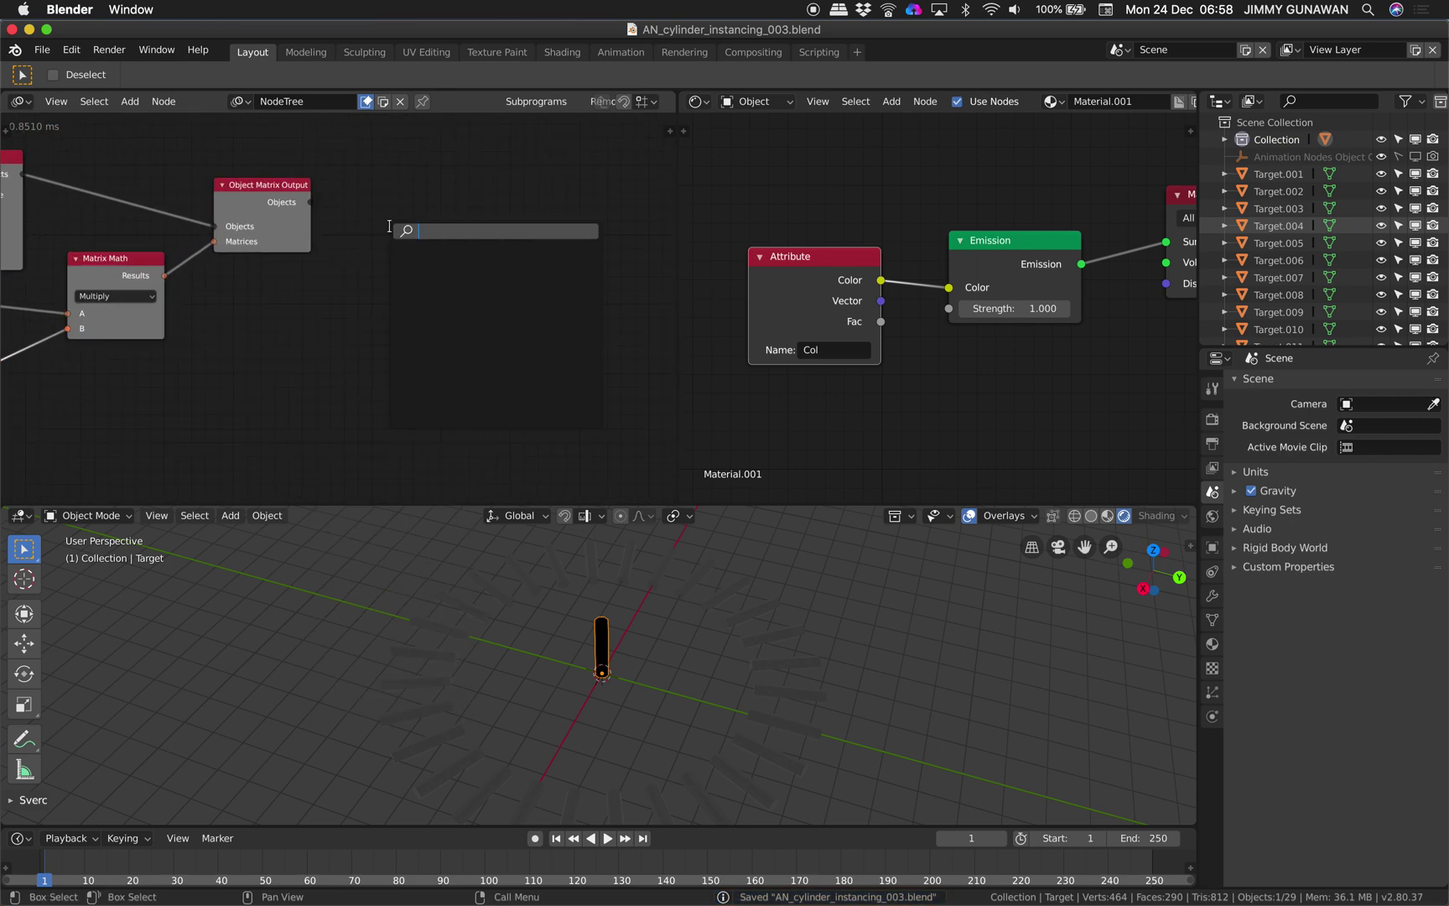
click(386, 196)
key(shift+a)
click(403, 235)
text(color)
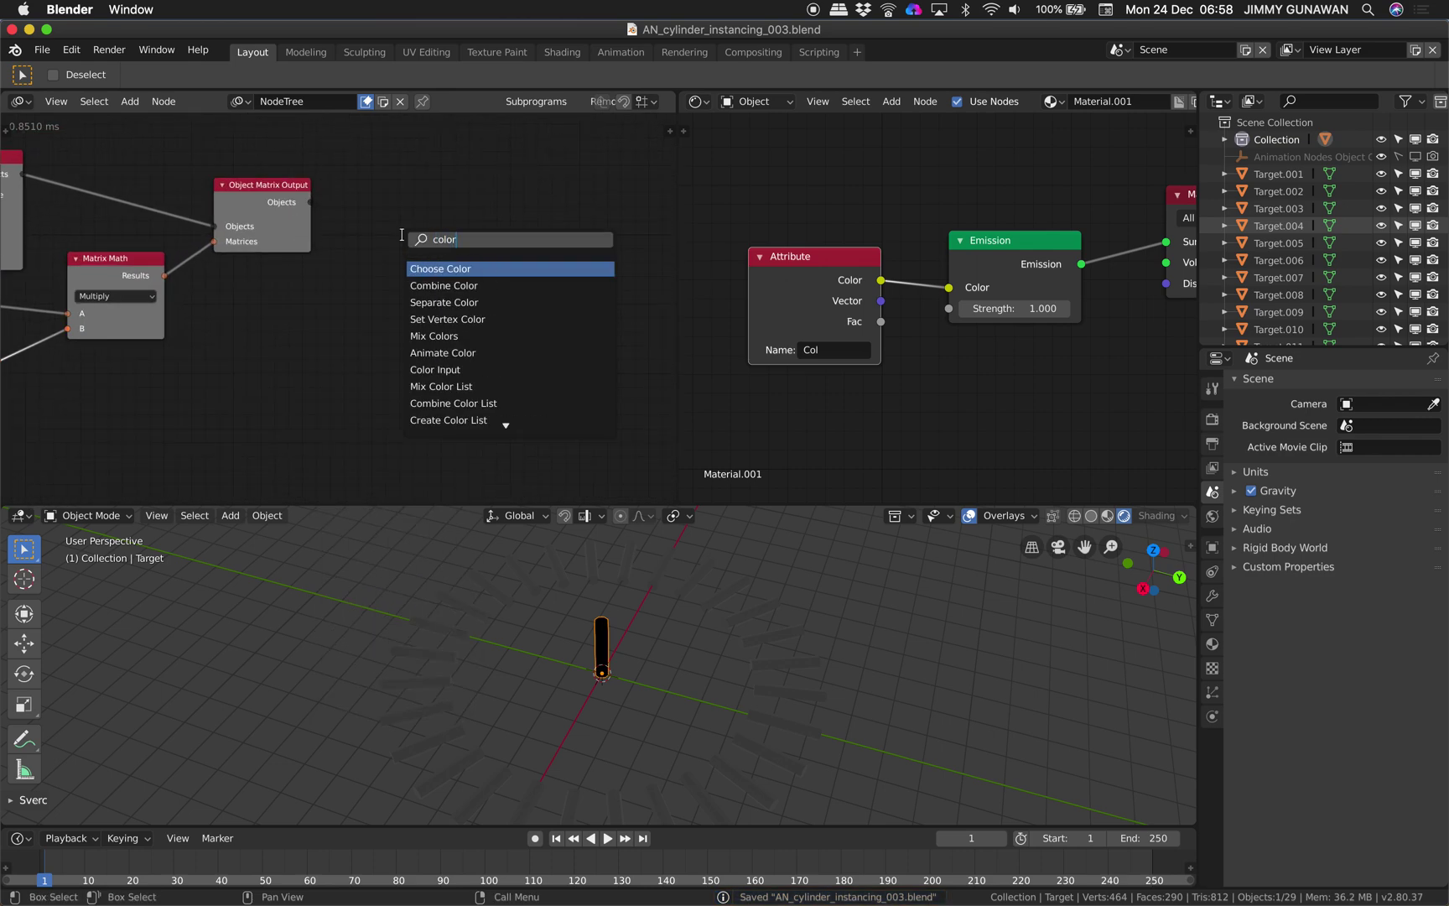
text( v)
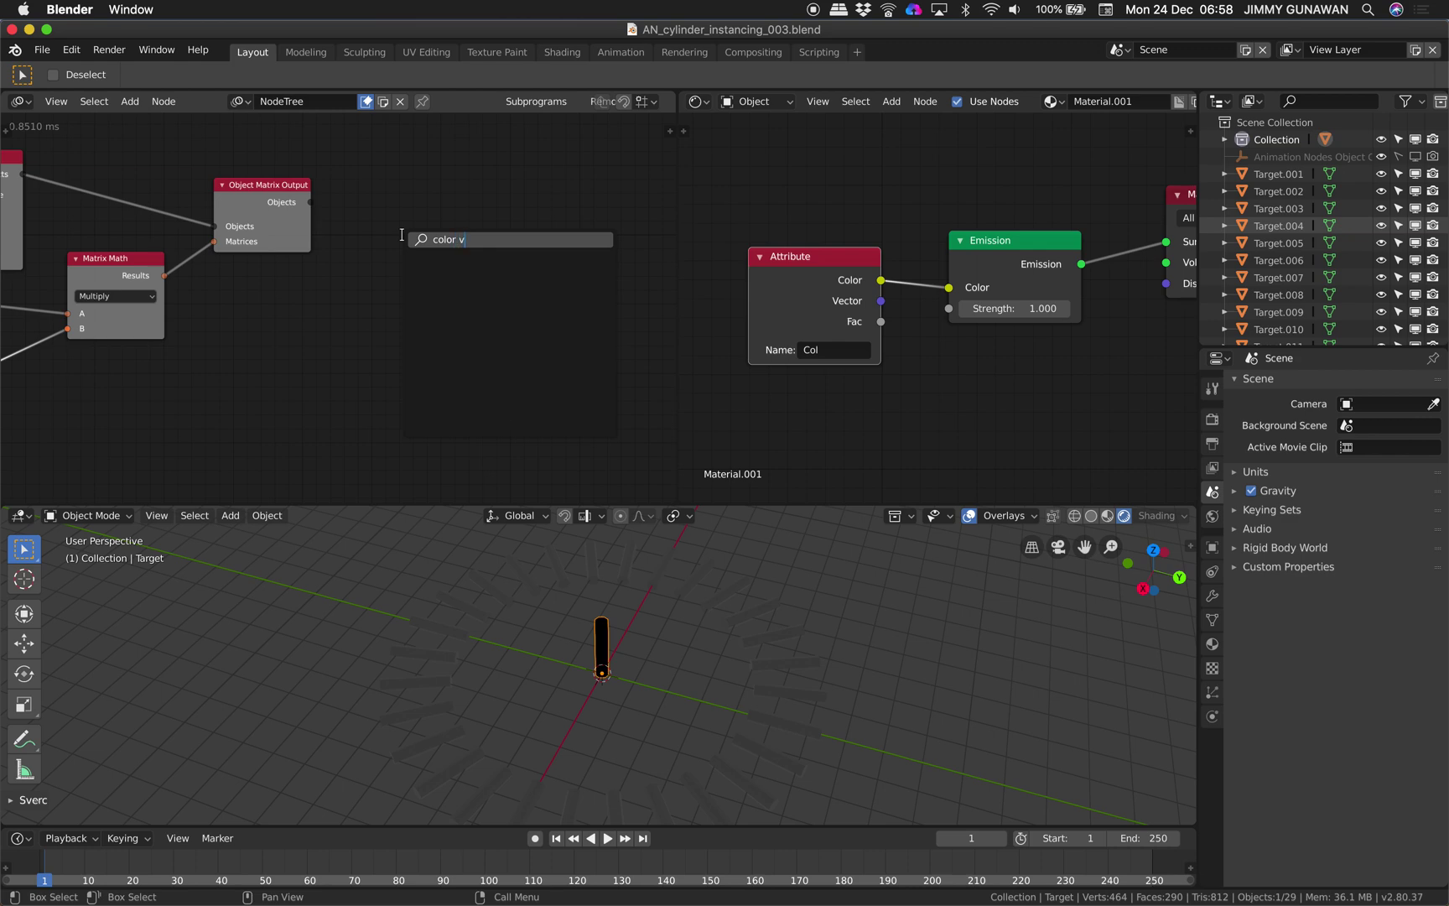
text(e)
key(ctrl+a)
text(verte)
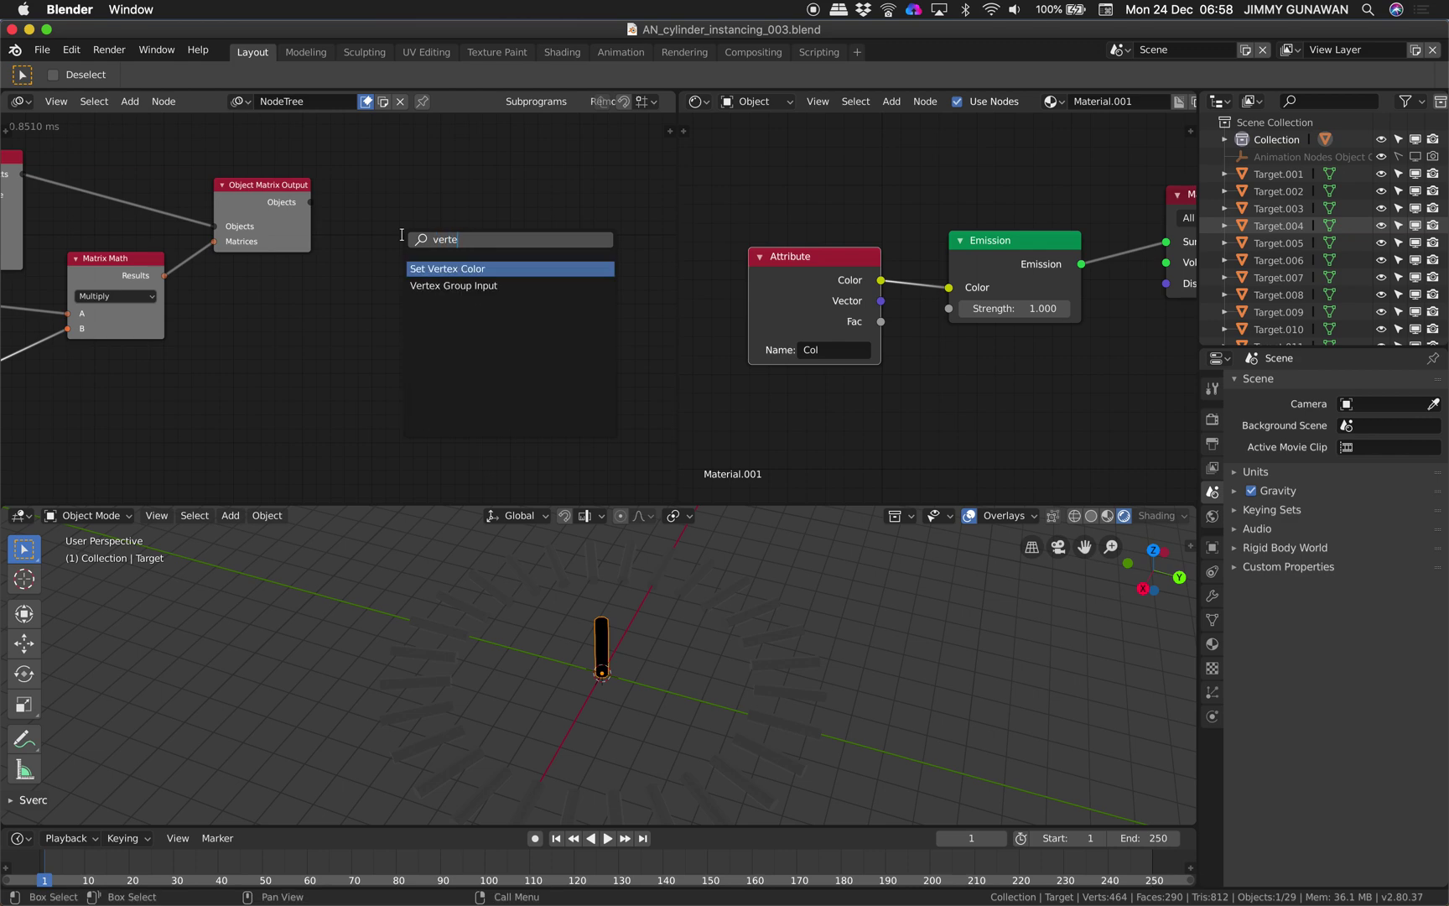
key(Return)
click(403, 234)
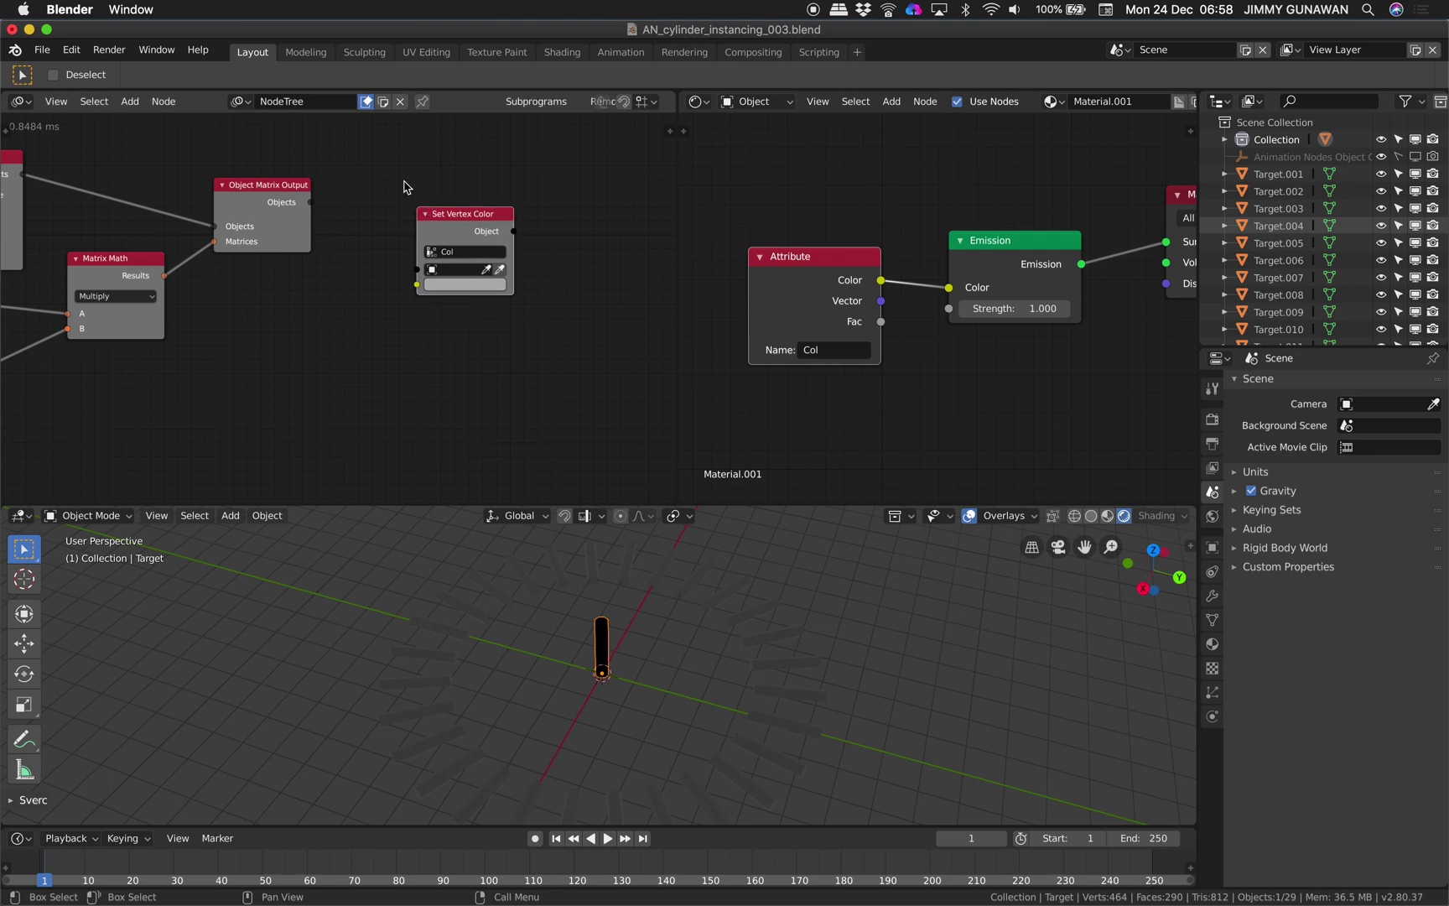
- Try to link the Object Matrix Output's Objects list directly to the Set Vertex Color object input
scroll(393, 198, up, 2)
drag(246, 191, 288, 209)
drag(388, 272, 388, 272)
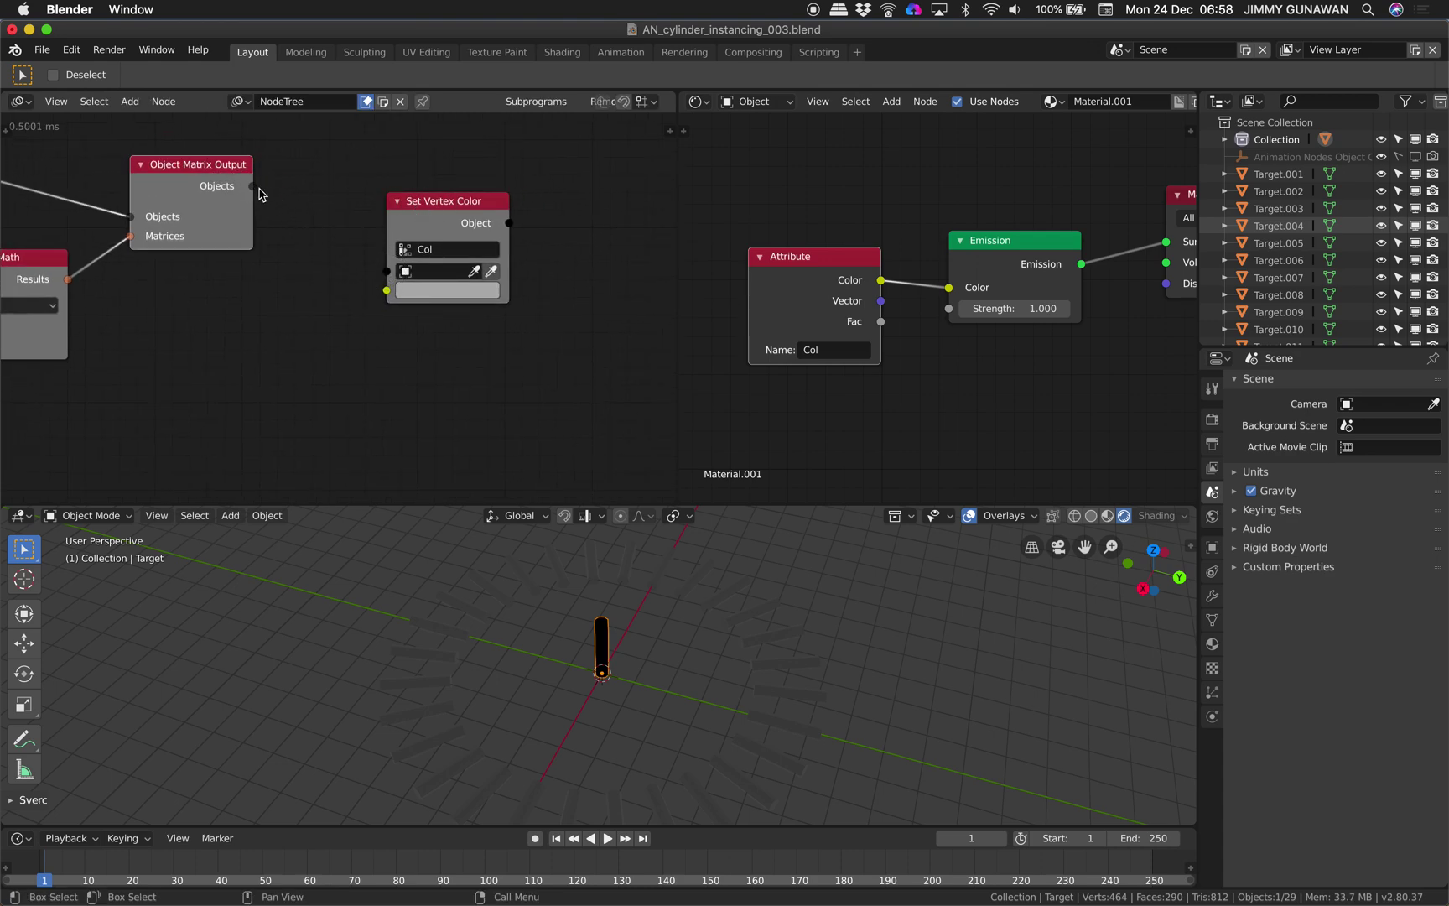
drag(258, 188, 388, 273)
scroll(364, 244, down, 1)
middle_drag(353, 242, 246, 245)
- Save the file, move Set Vertex Color aside, and create a loop through the Object Matrix Output's objects
key(super+s)
drag(322, 229, 538, 235)
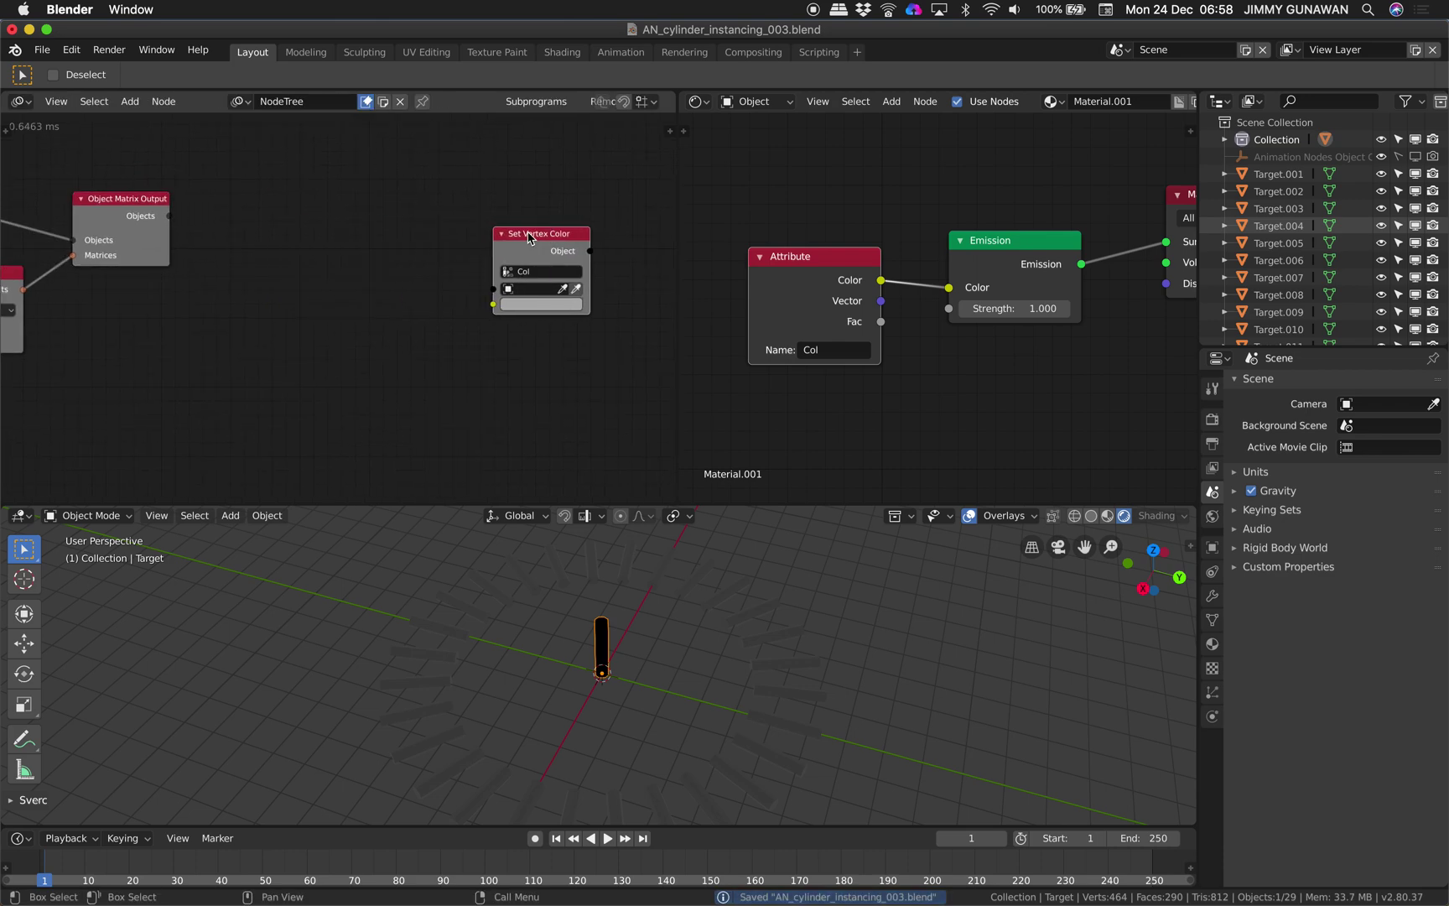
middle_drag(537, 235, 517, 239)
click(97, 203)
drag(128, 203, 150, 204)
key(w)
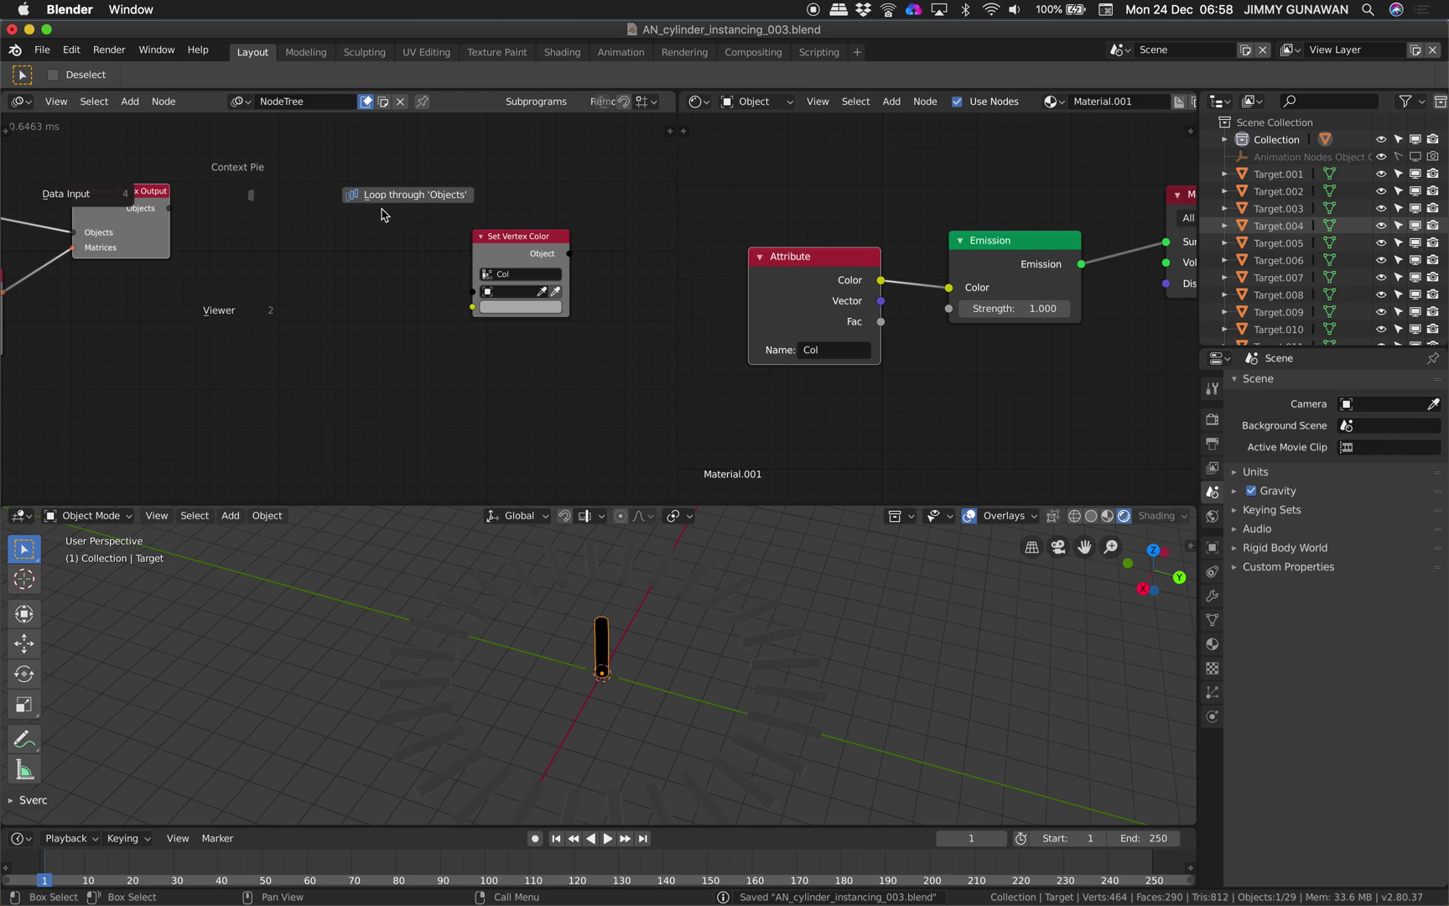
click(387, 199)
click(383, 195)
middle_drag(383, 195, 189, 223)
- Place Set Vertex Color beside the Loop Input, link the loop's Object output to its object input, and save
click(348, 266)
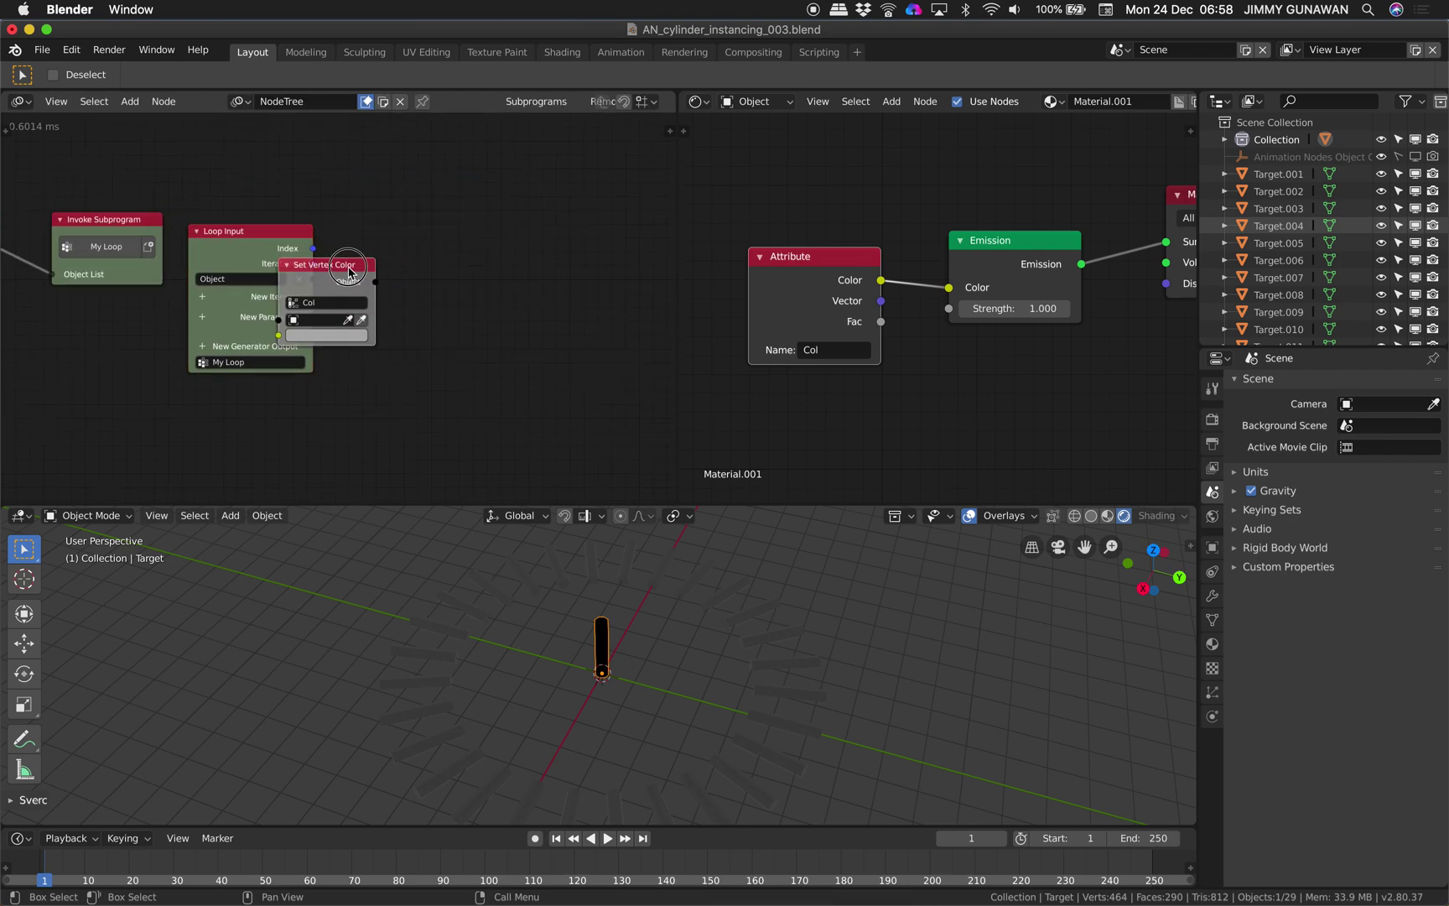
drag(348, 267, 456, 248)
scroll(381, 248, up, 1)
drag(309, 274, 395, 300)
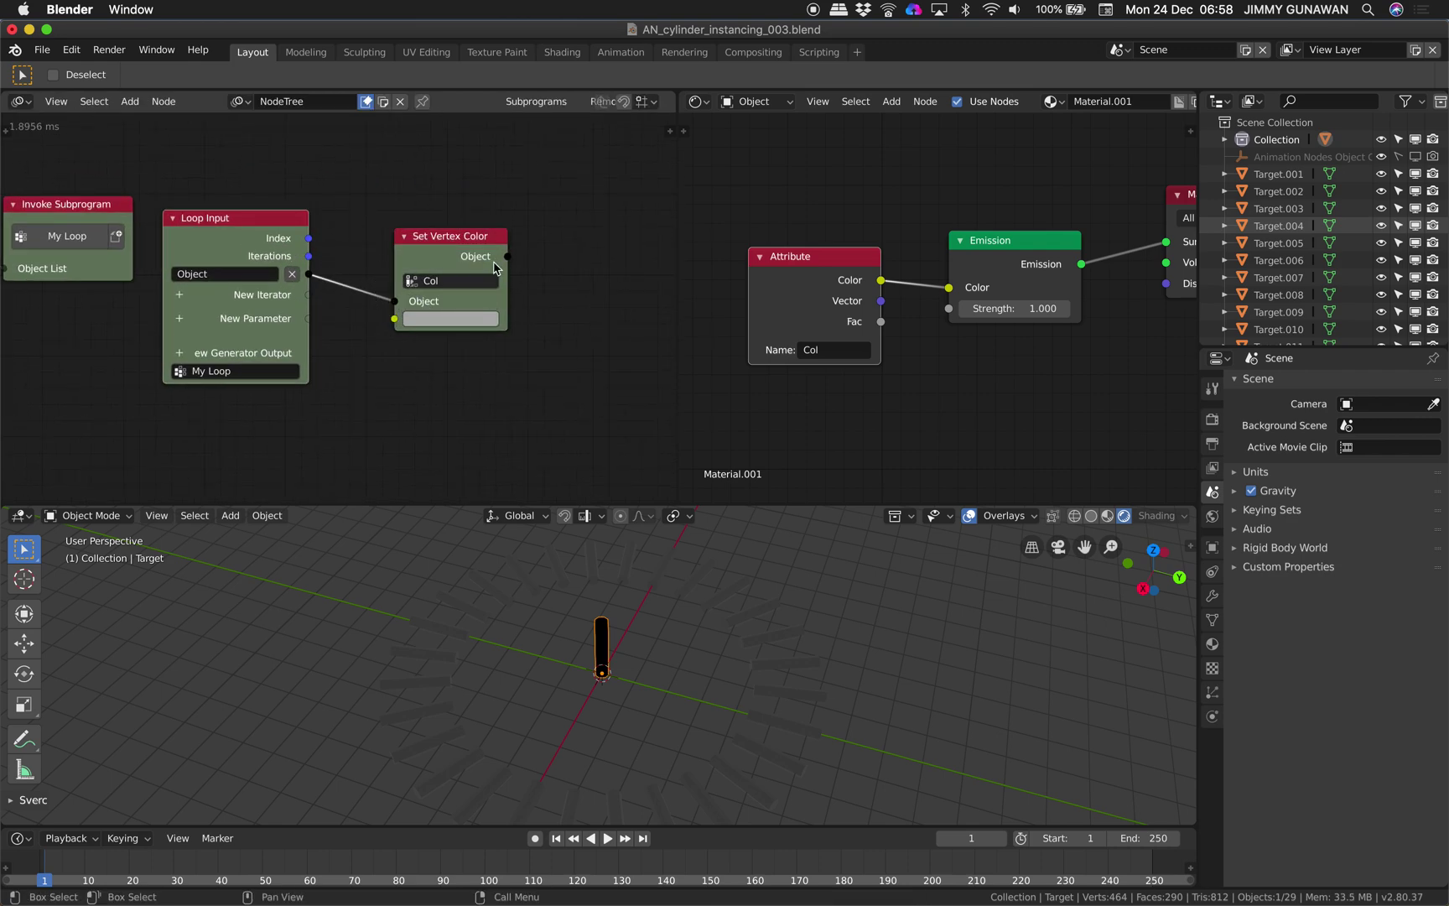
middle_drag(426, 228, 437, 218)
key(super+s)
drag(458, 236, 560, 227)
- Add a Combine Color node below the link, connect its Color output to Set Vertex Color, and save the file
middle_drag(432, 208, 362, 180)
key(shift+a)
click(287, 310)
click(286, 309)
text(combine)
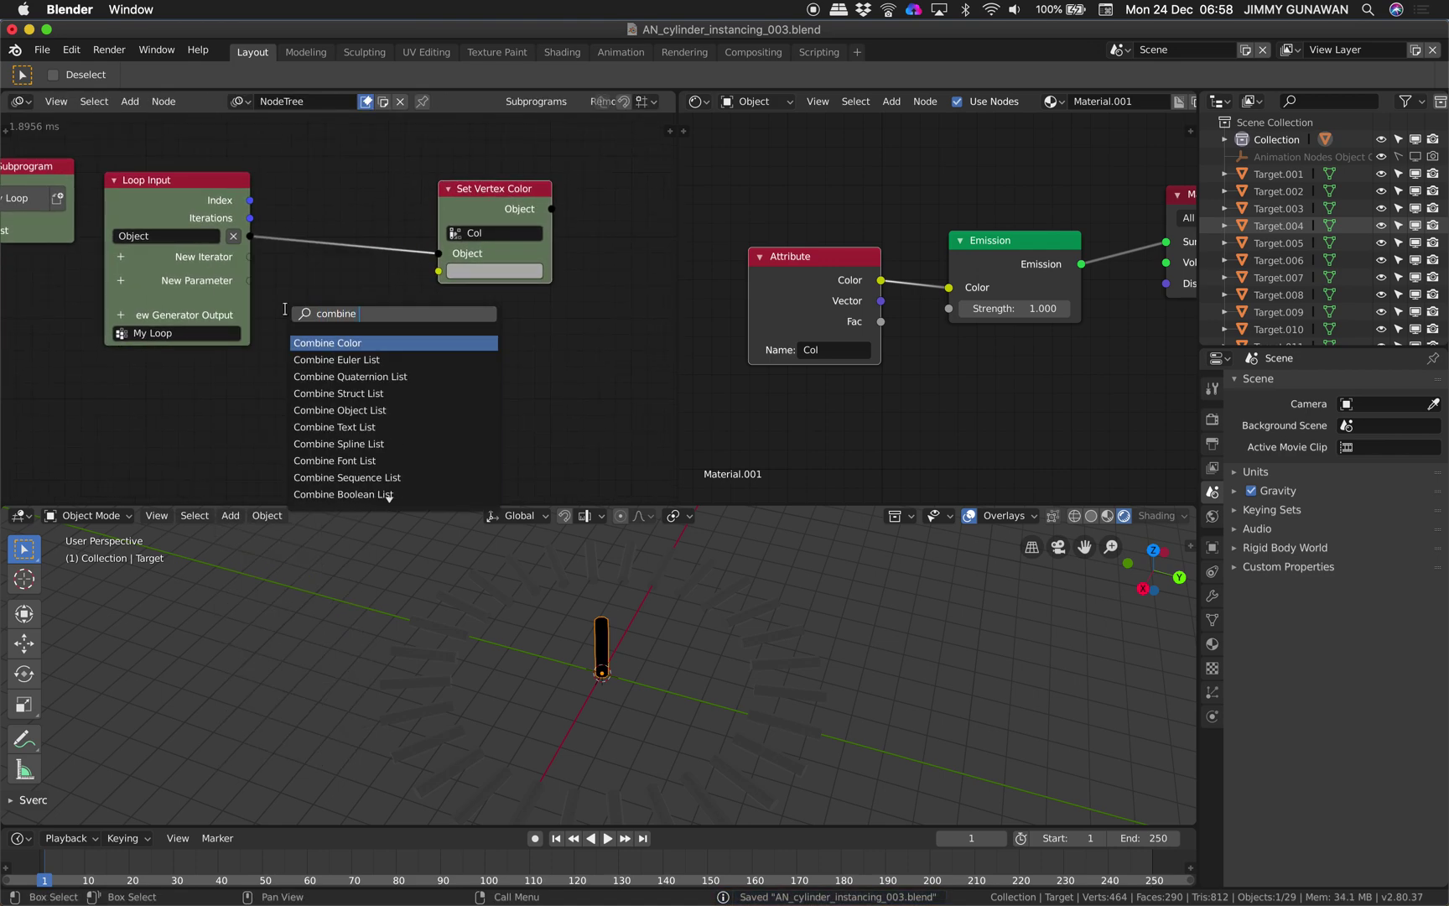
key(Return)
click(286, 311)
drag(393, 334, 391, 331)
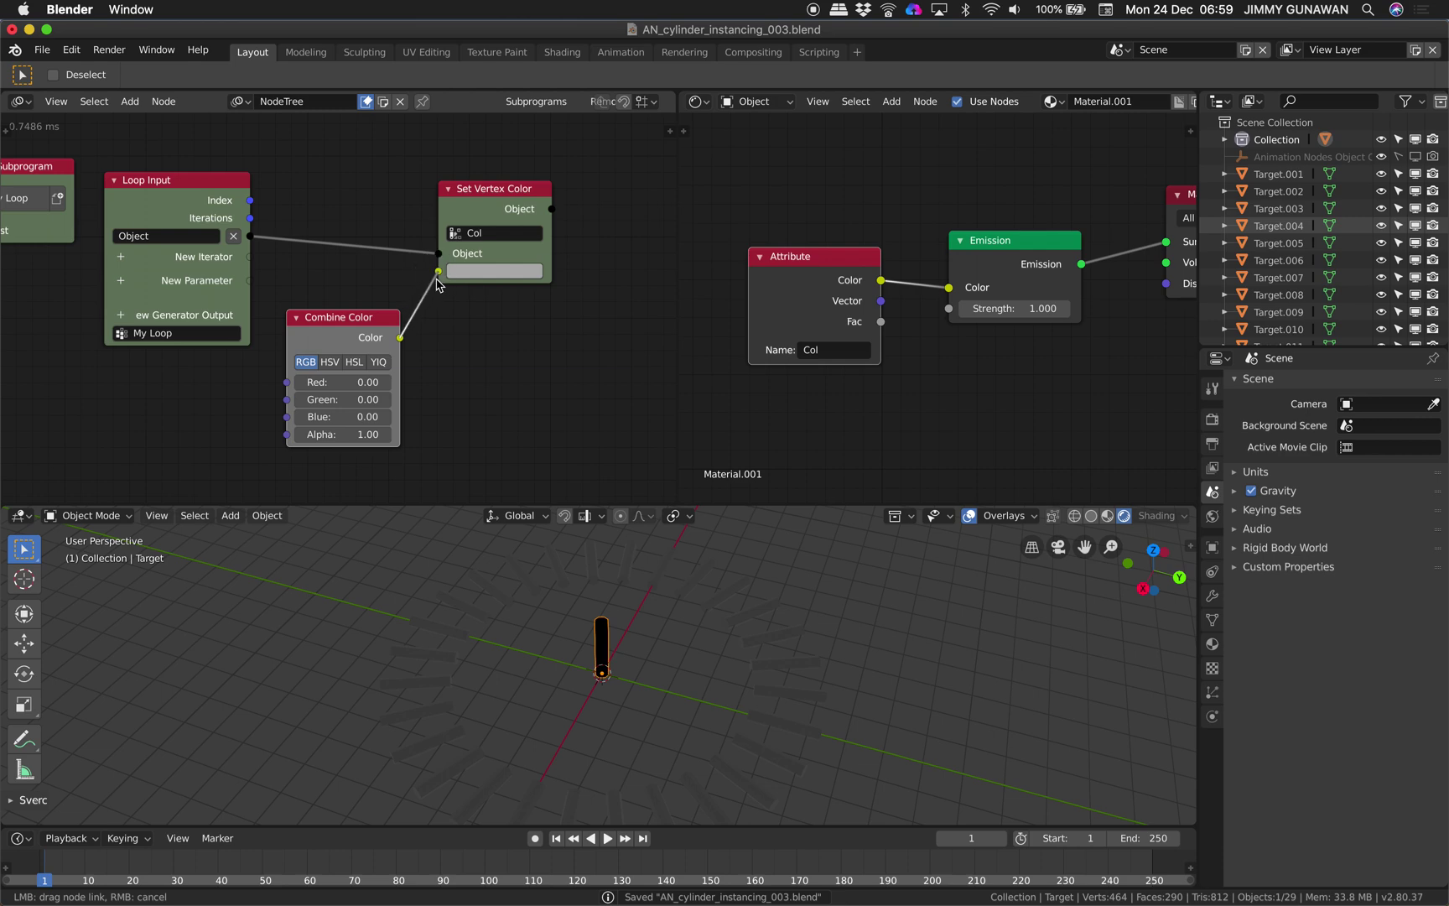
drag(436, 280, 438, 275)
middle_drag(439, 329, 390, 313)
key(super+s)
- Set the Combine Color values to red 1.32, green 0.84 and blue 0.78
drag(295, 366, 336, 367)
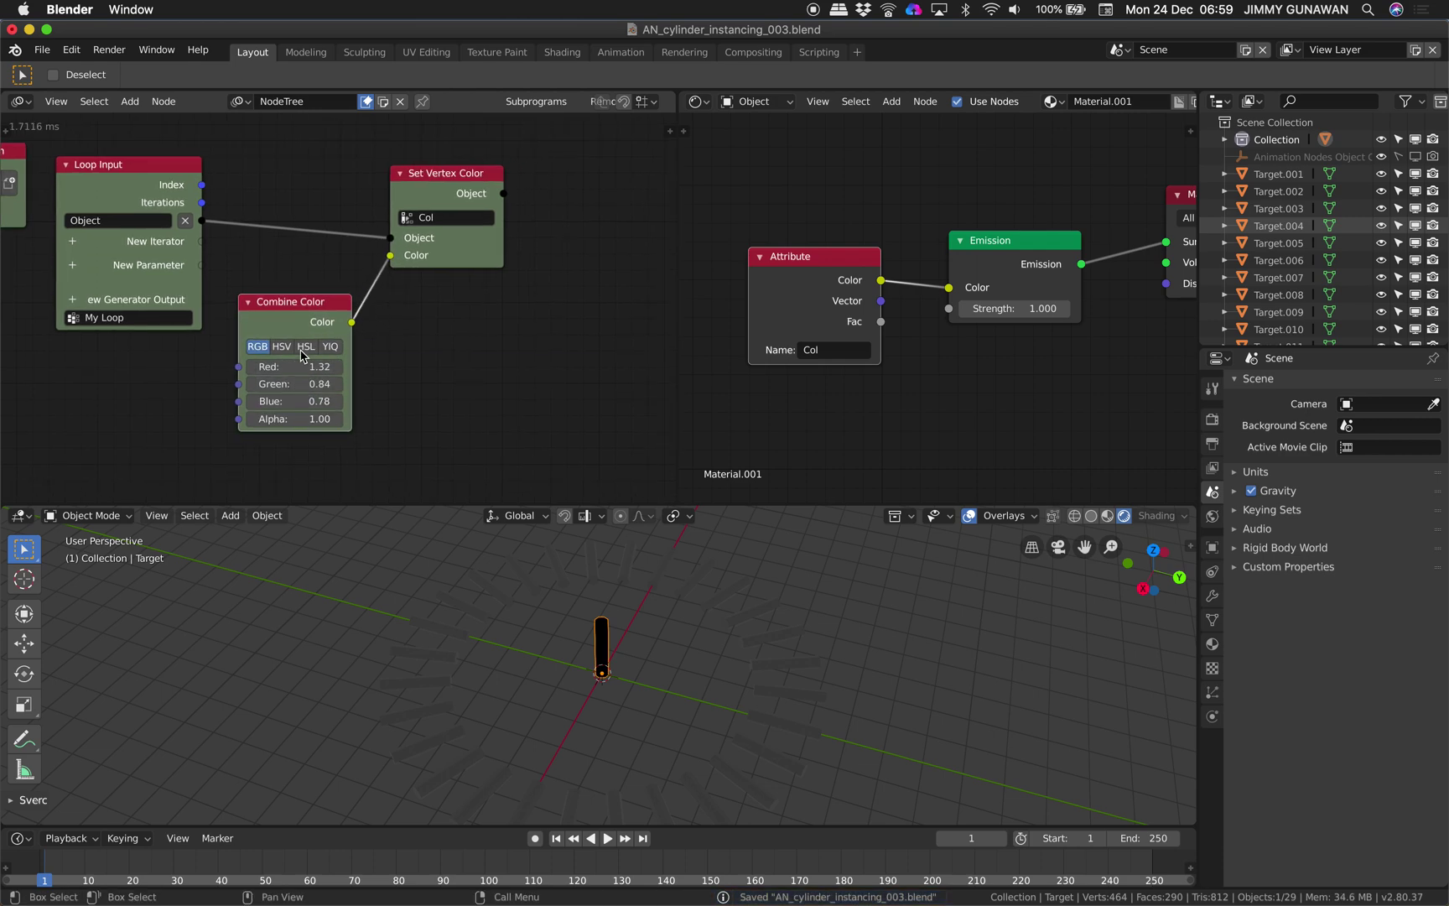
- Switch the Combine Color node to HSV mode and save the file
drag(440, 207, 482, 192)
scroll(307, 352, up, 1)
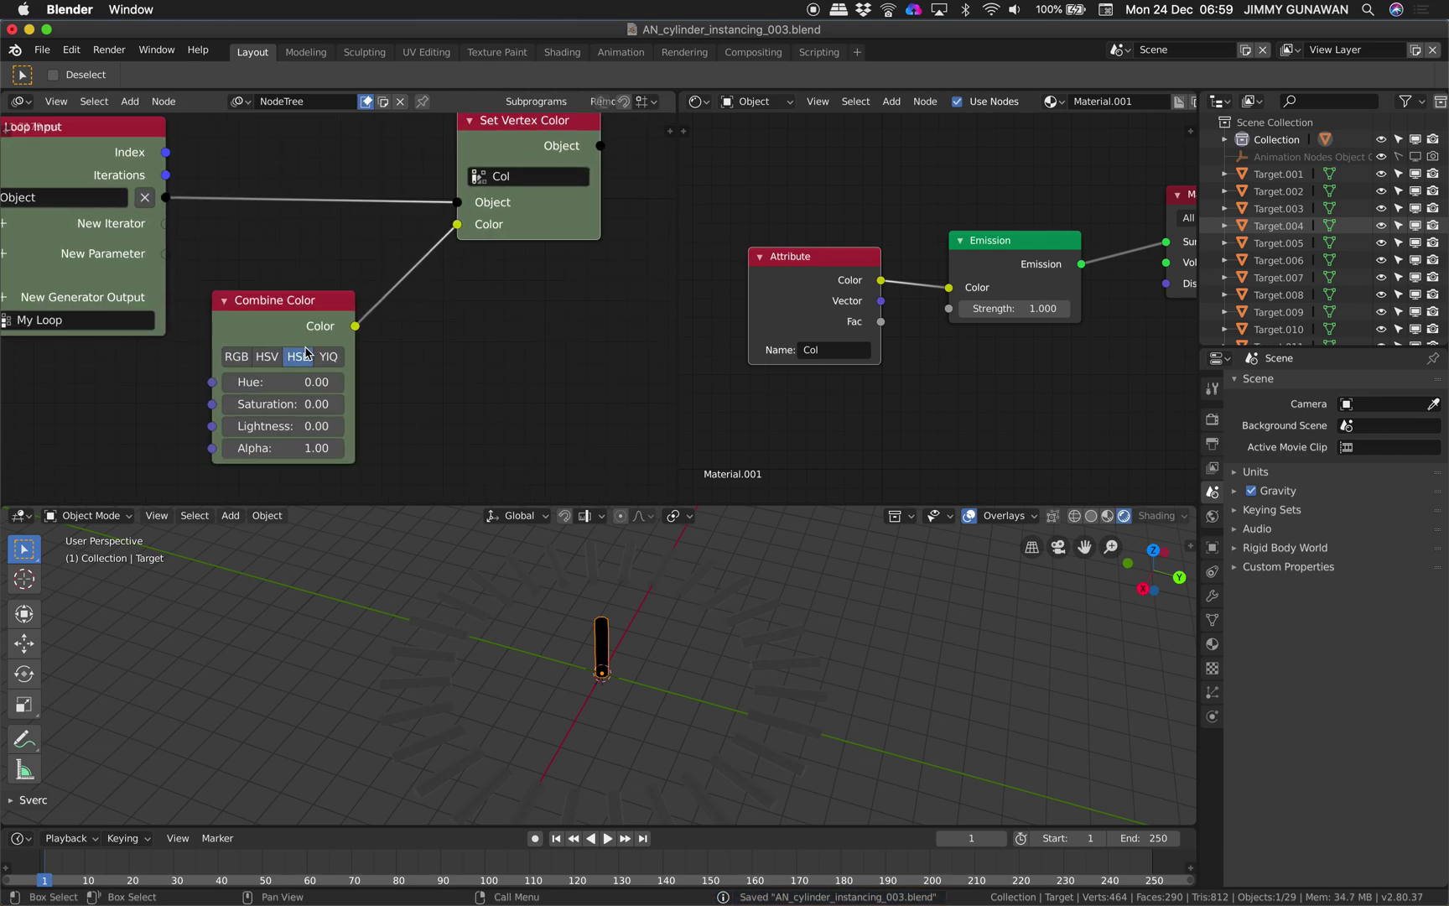
click(266, 357)
drag(257, 332, 322, 280)
key(super+s)
- Move Combine Color and Set Vertex Color farther from Loop Input to make room for another node
scroll(322, 280, down, 1)
middle_drag(321, 280, 192, 293)
drag(352, 254, 440, 223)
drag(197, 298, 342, 299)
drag(484, 229, 619, 222)
middle_drag(169, 290, 288, 288)
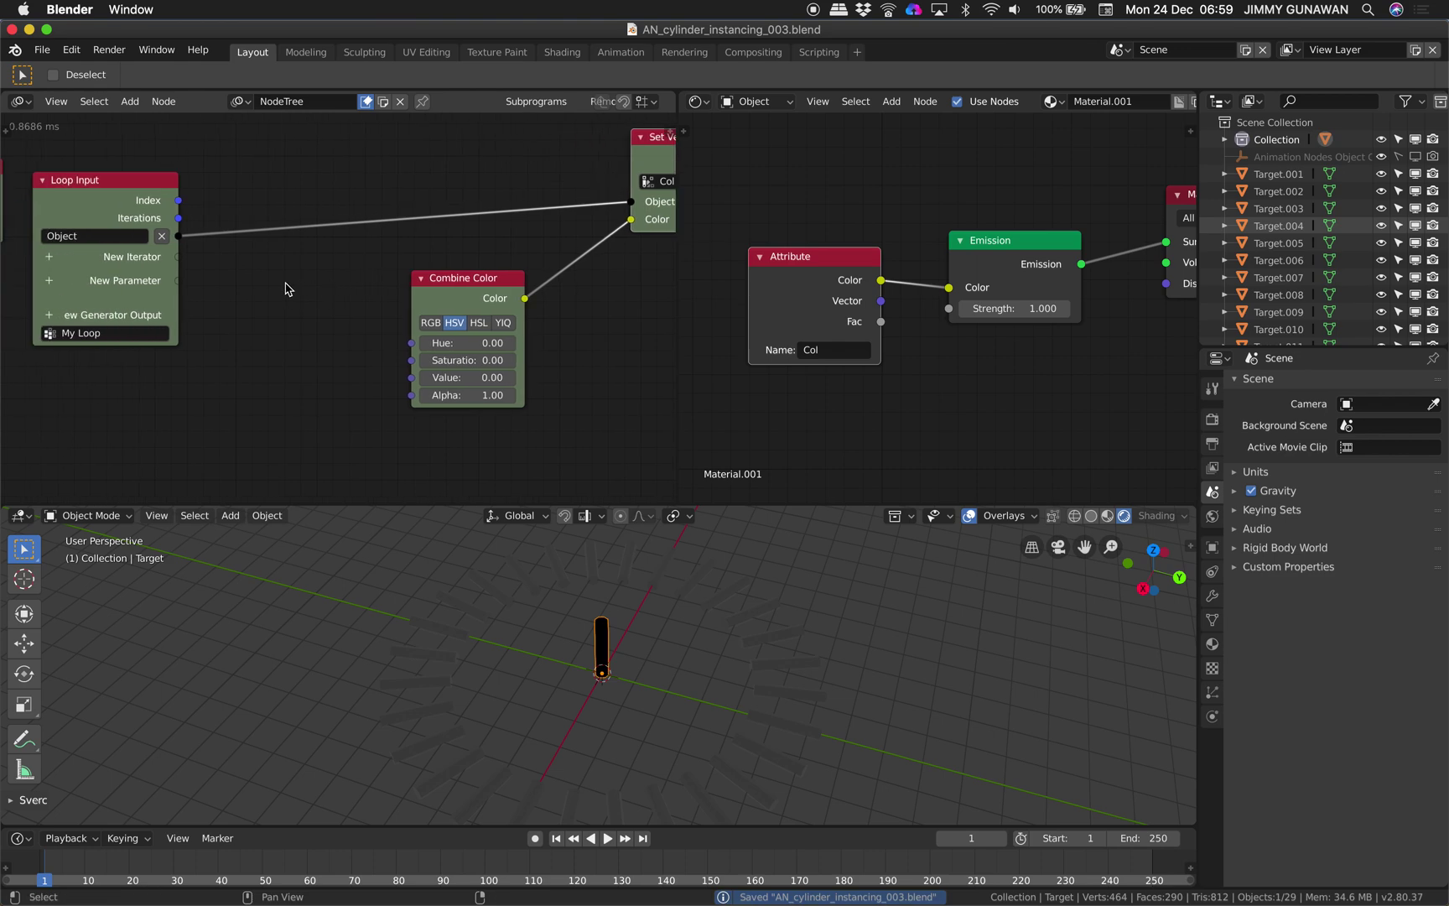
- Add a Random Number node between Loop Input and Combine Color, and link the loop's Index to its Seed
key(ctrl+a)
text(random num)
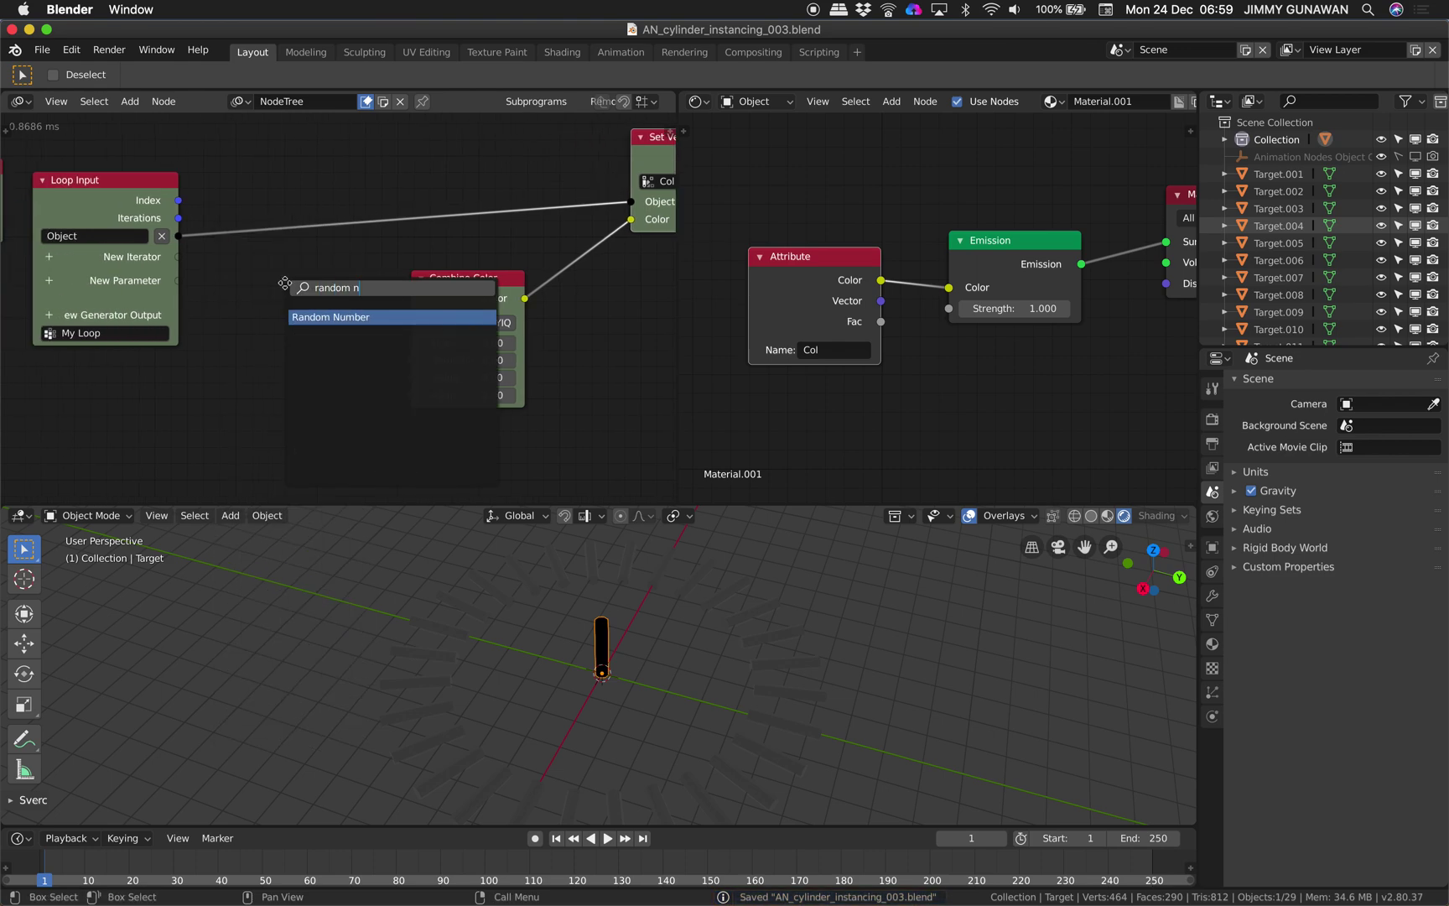
key(Return)
click(237, 291)
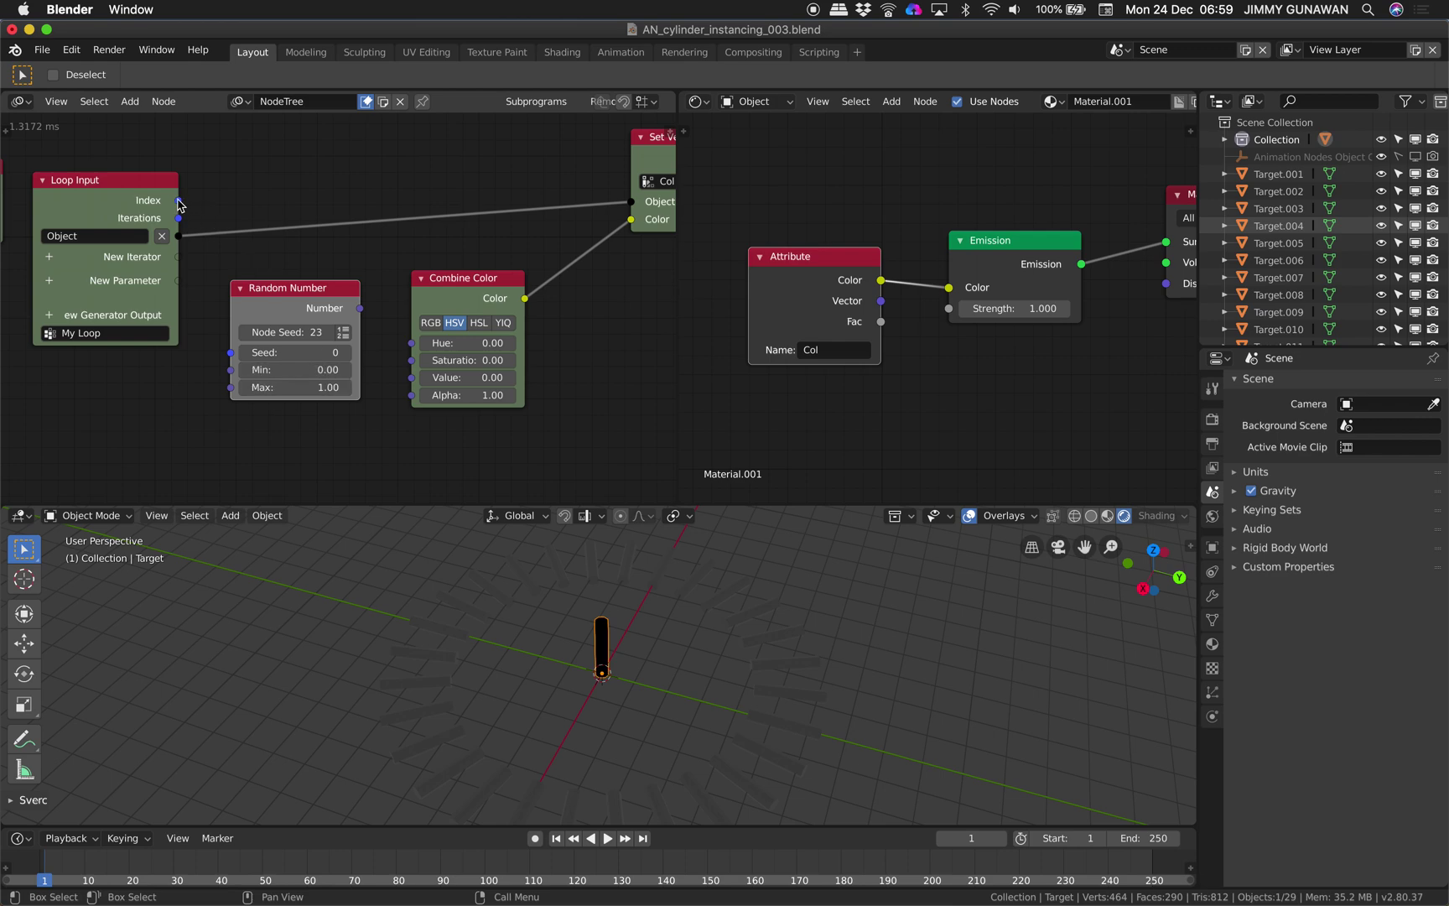
drag(177, 202, 232, 353)
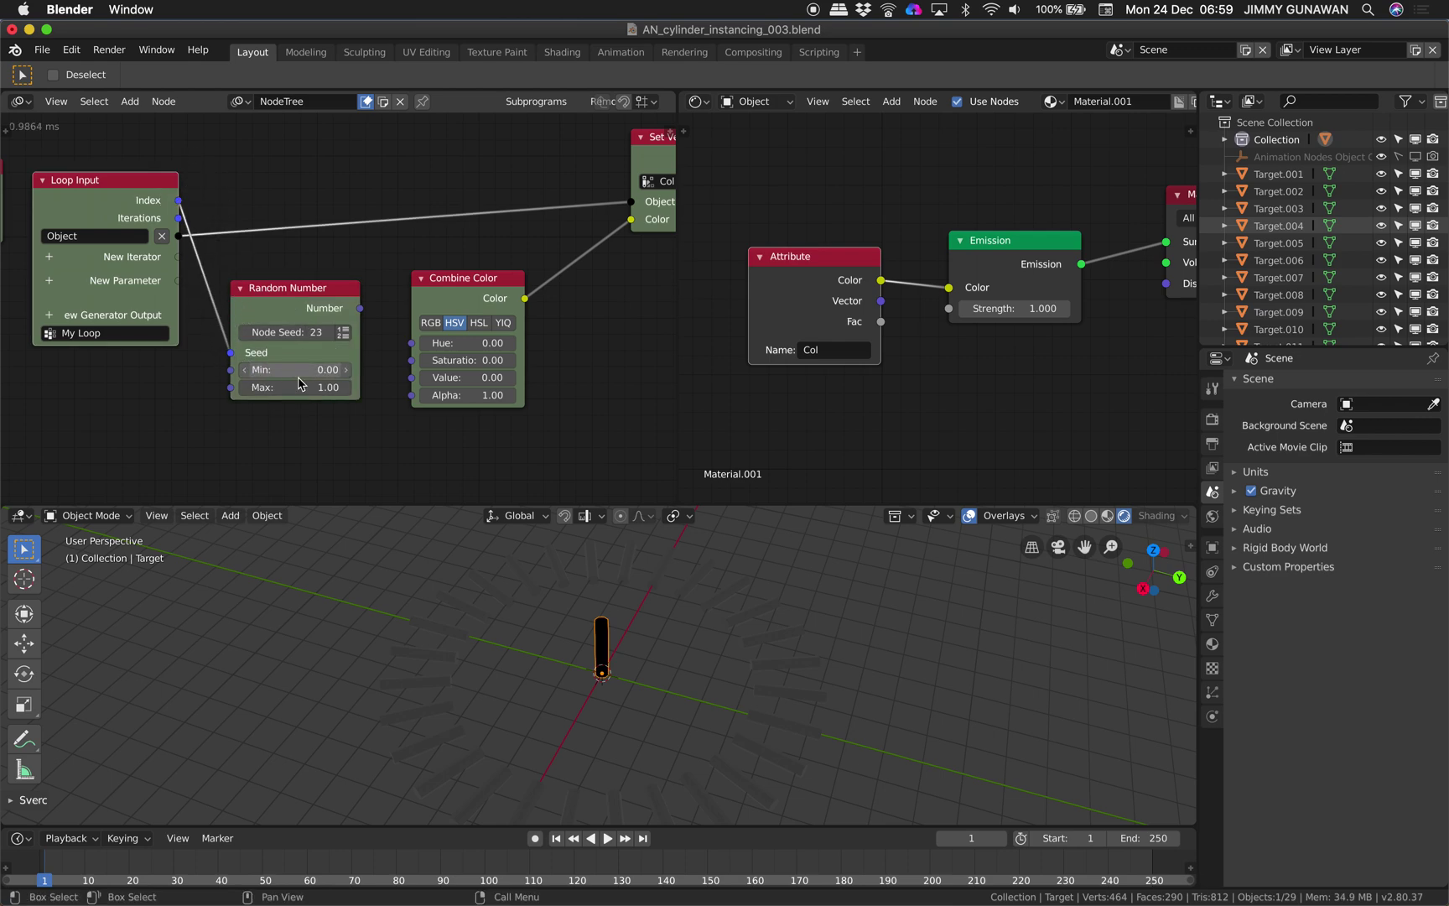
- Link Random Number's output to Combine Color's Hue, save, and set Saturation and Value to 1.00
click(362, 307)
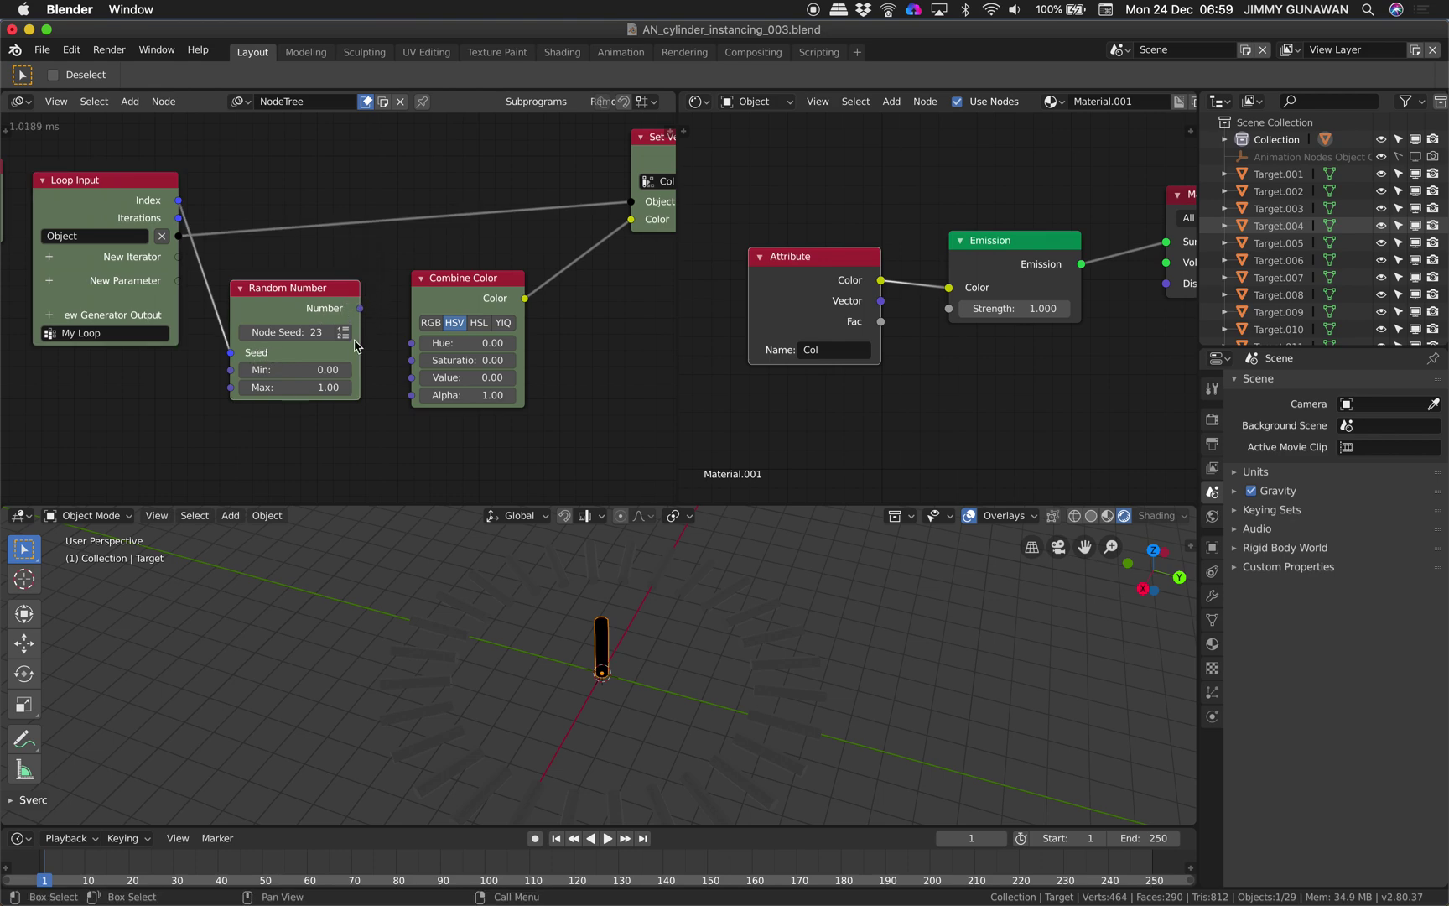
drag(360, 307, 380, 268)
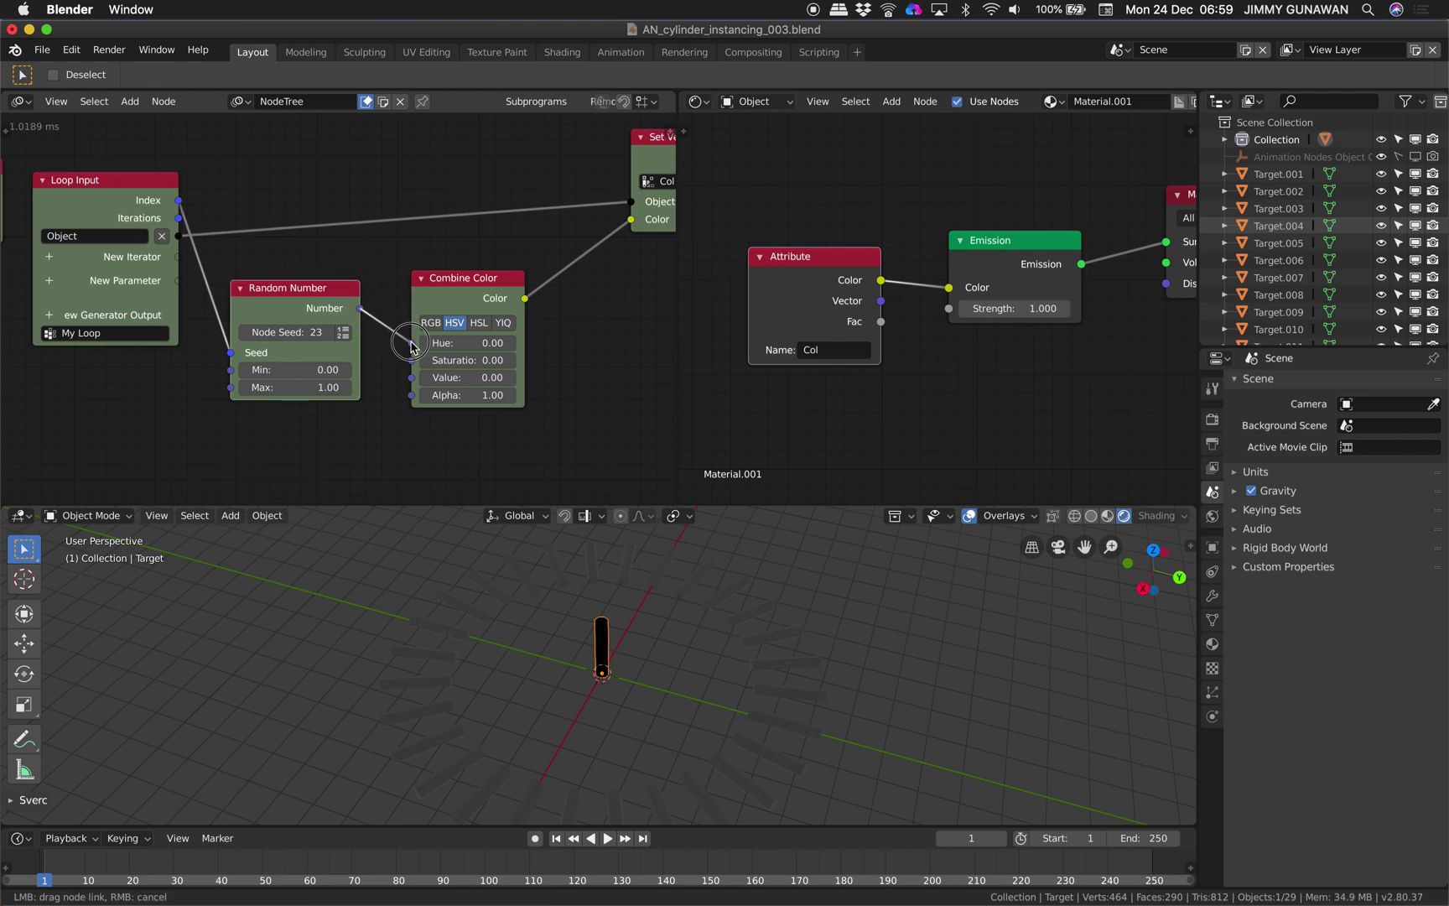
drag(411, 346, 411, 343)
key(ctrl+s)
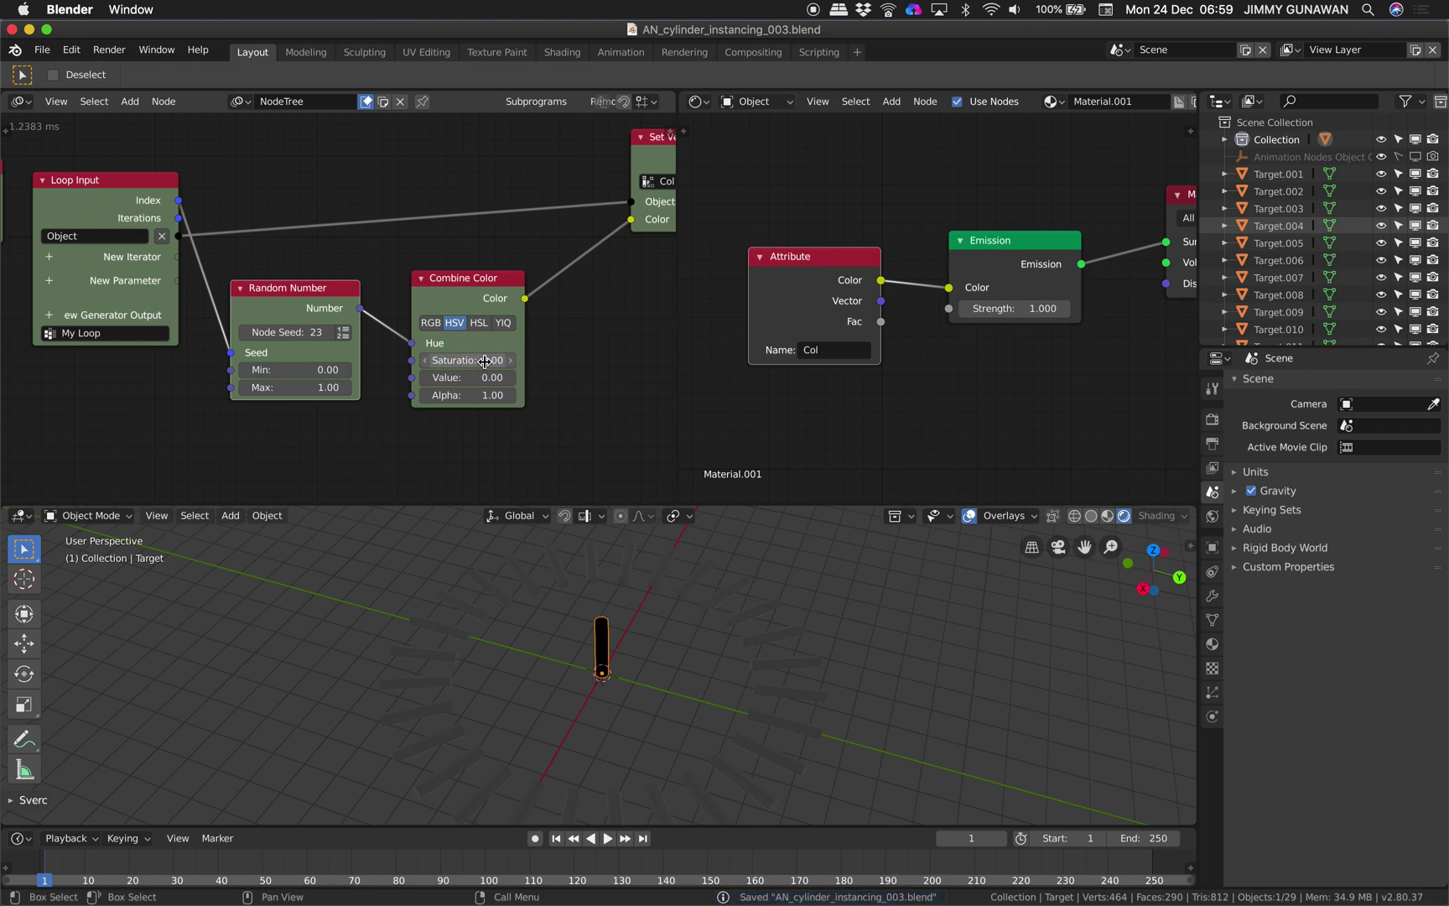
drag(467, 361, 553, 375)
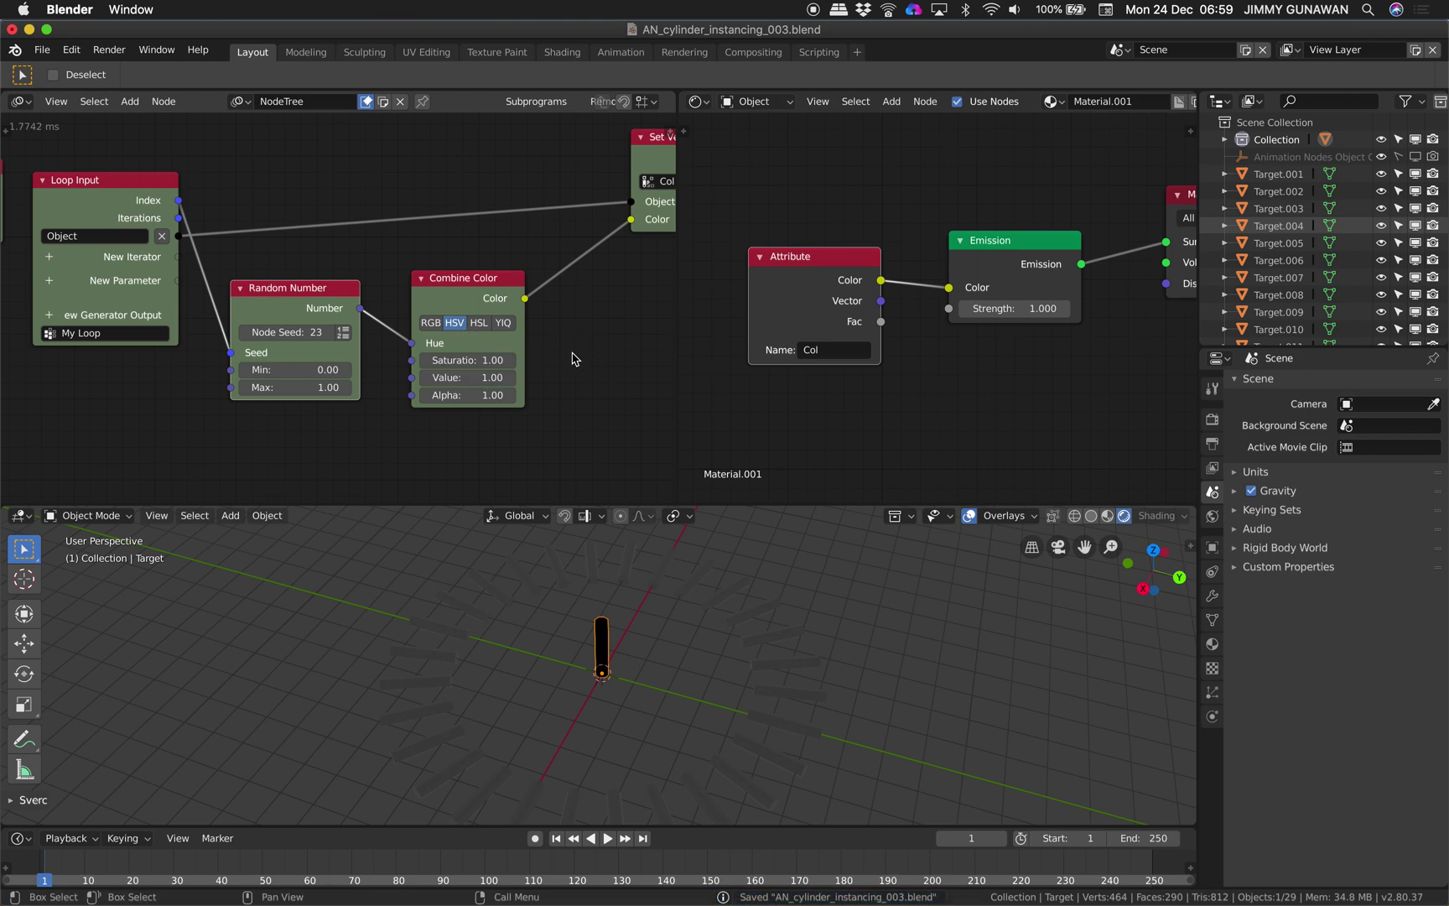
- Check the cylinder ring in LookDev and rendered shading, and review the material's Attribute and Emission nodes
middle_drag(569, 353, 553, 358)
middle_drag(680, 615, 695, 670)
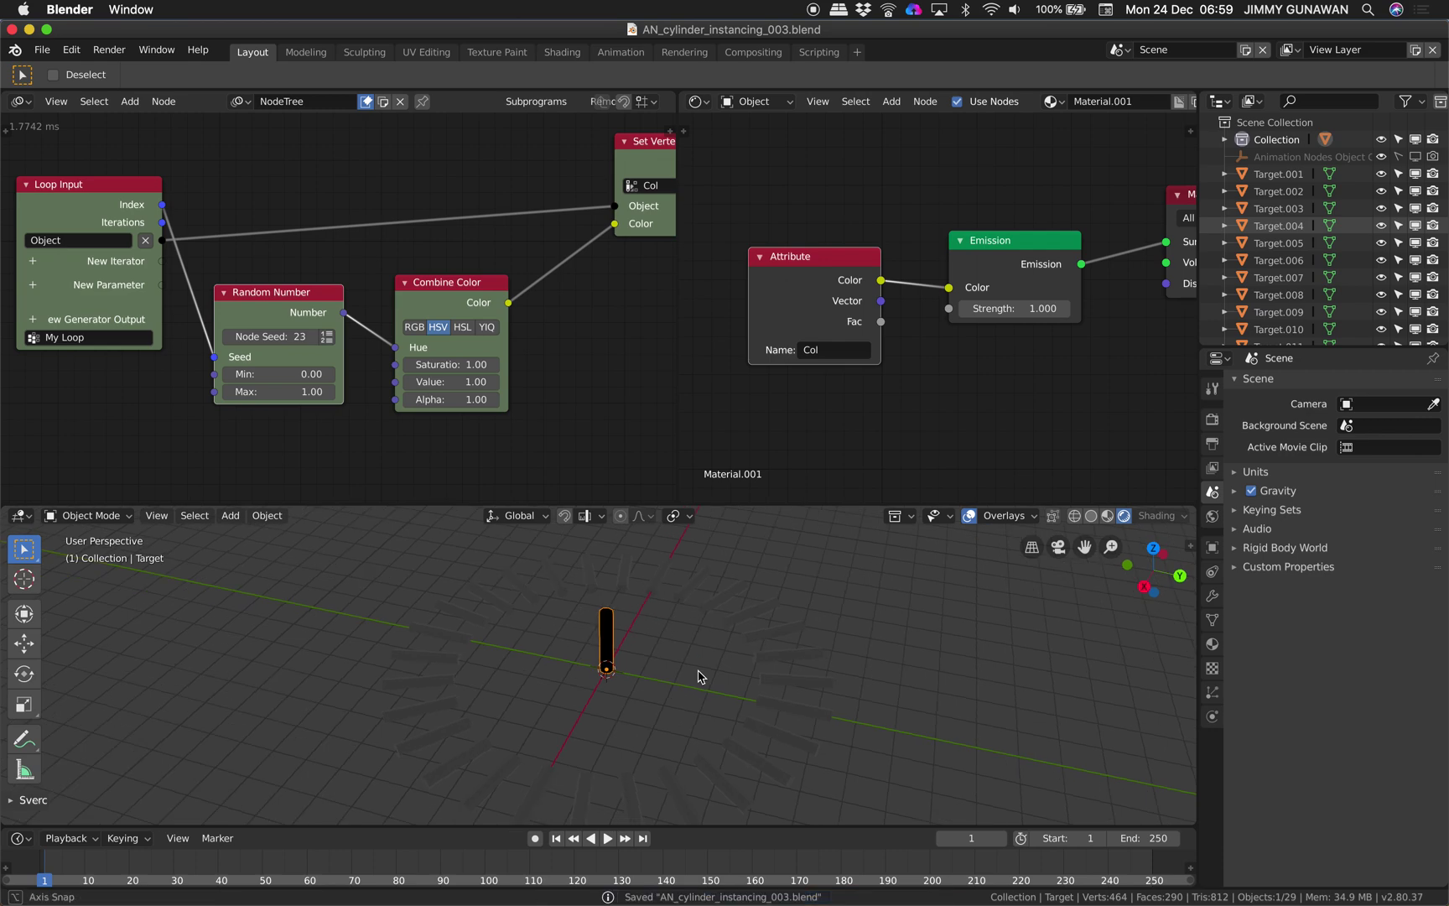
click(1108, 517)
click(1126, 517)
middle_drag(837, 602, 838, 596)
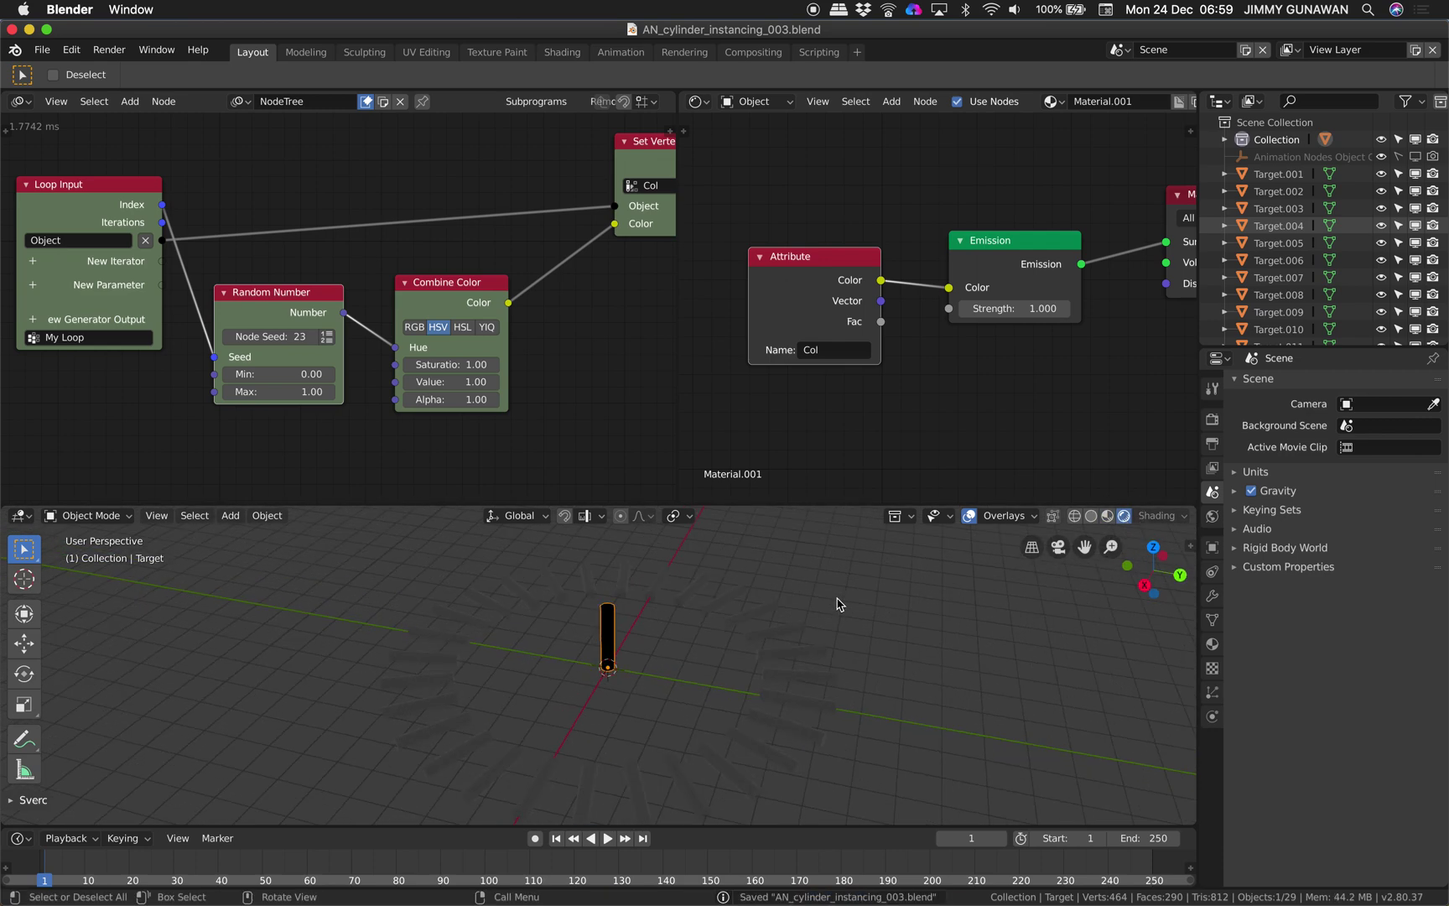
scroll(902, 416, down, 2)
drag(857, 264, 852, 233)
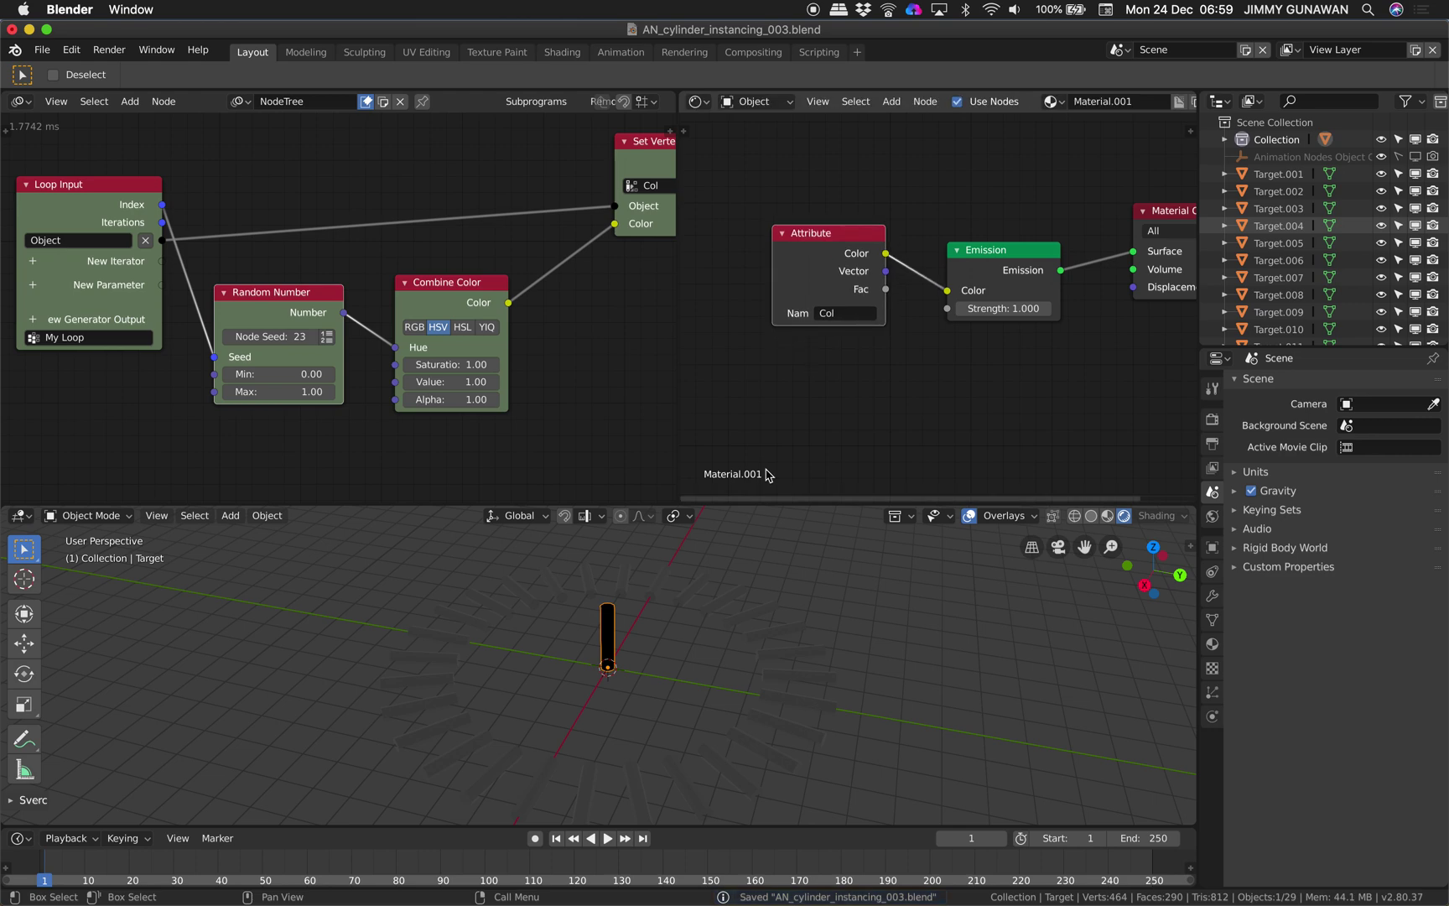
- Select one cylinder instance in the ring and inspect its mesh data's vertex color layers
click(752, 614)
click(1212, 621)
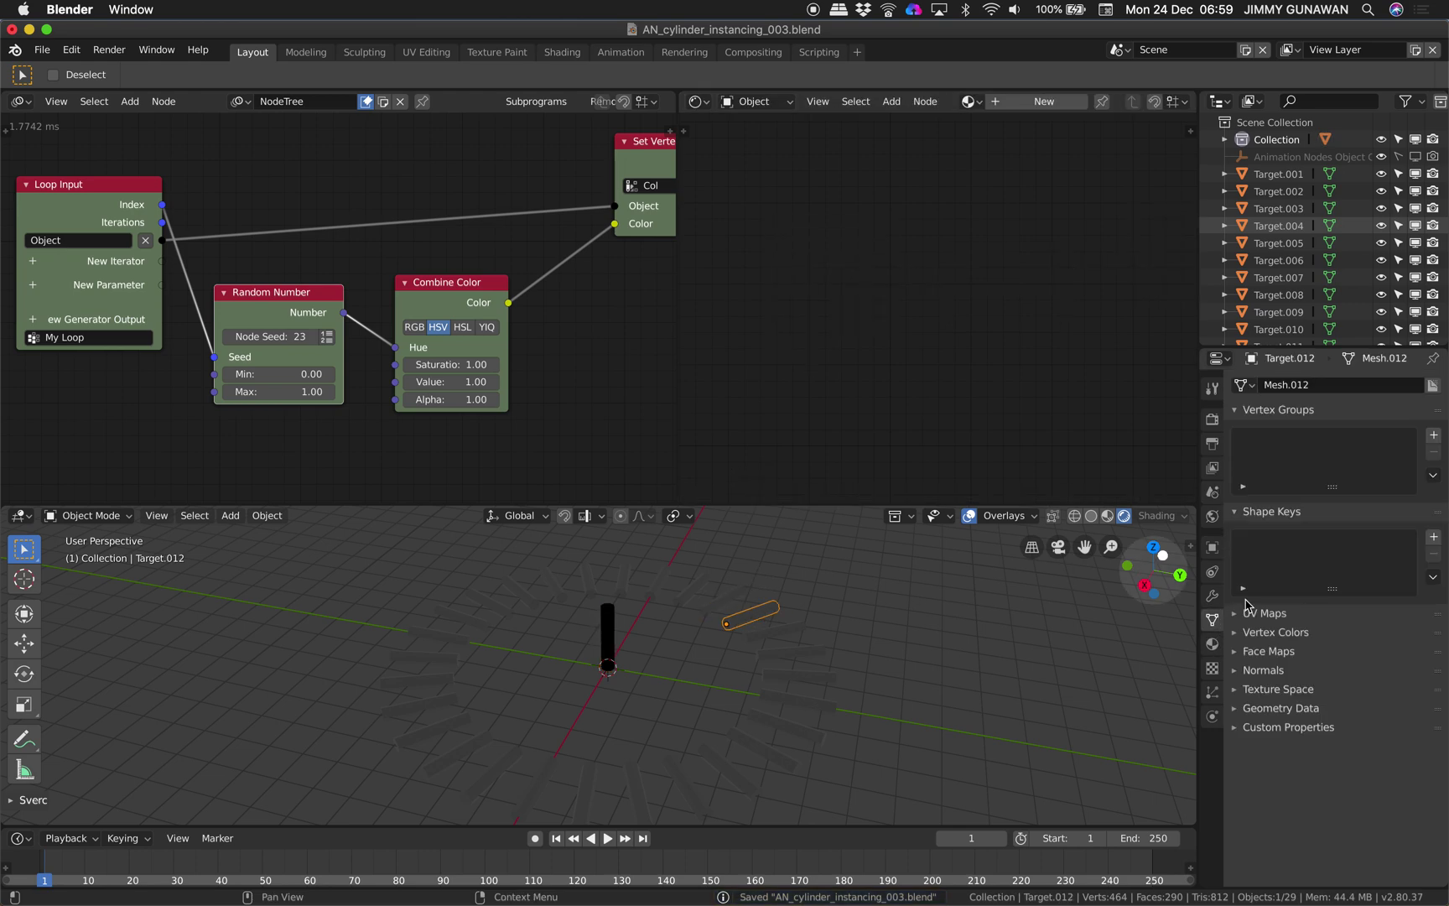
click(1280, 631)
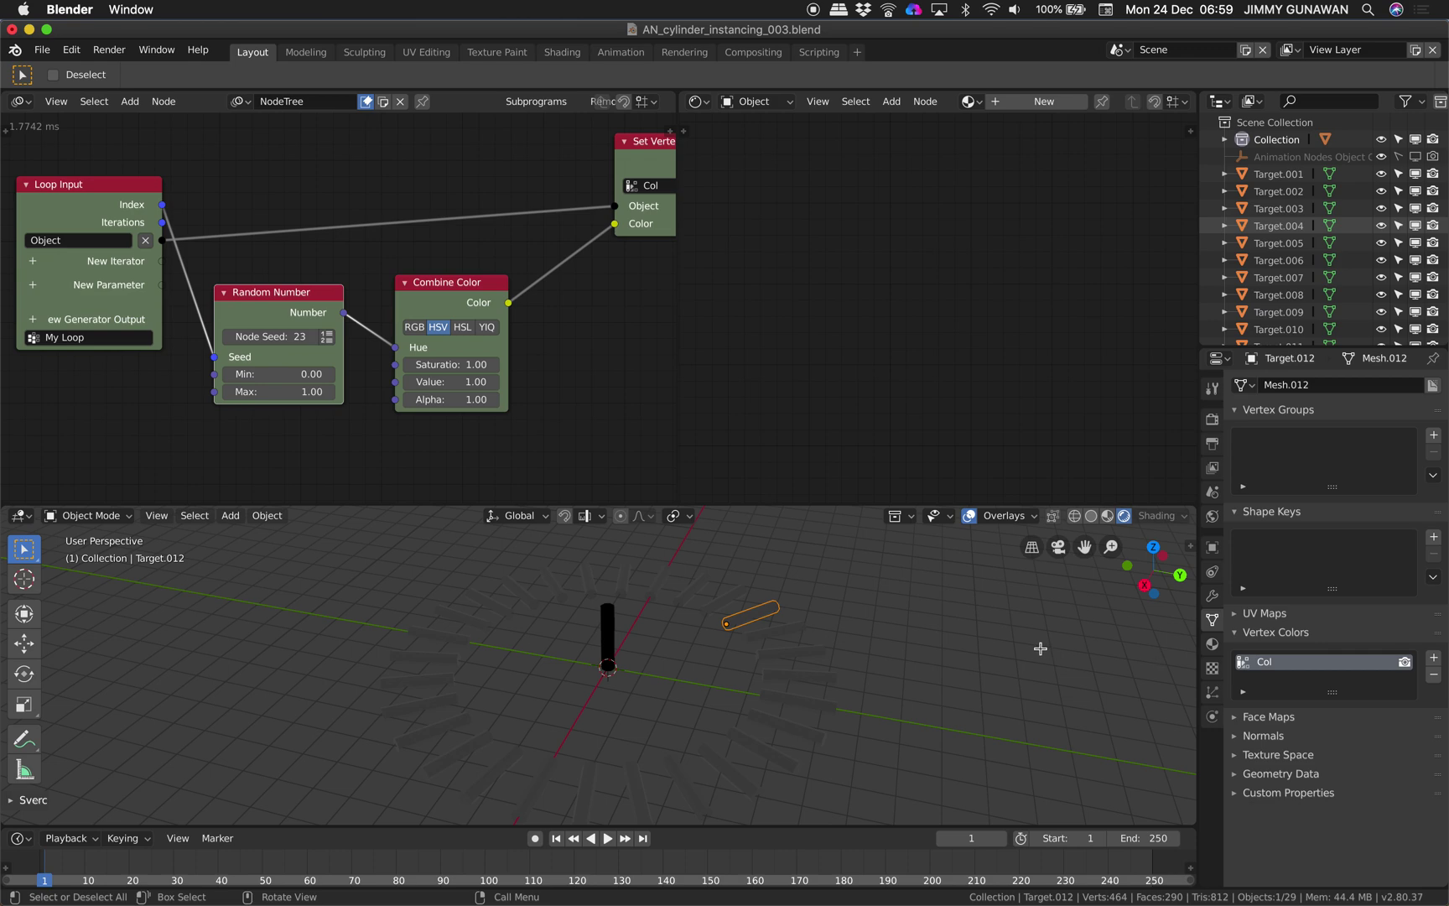
middle_drag(990, 638, 987, 644)
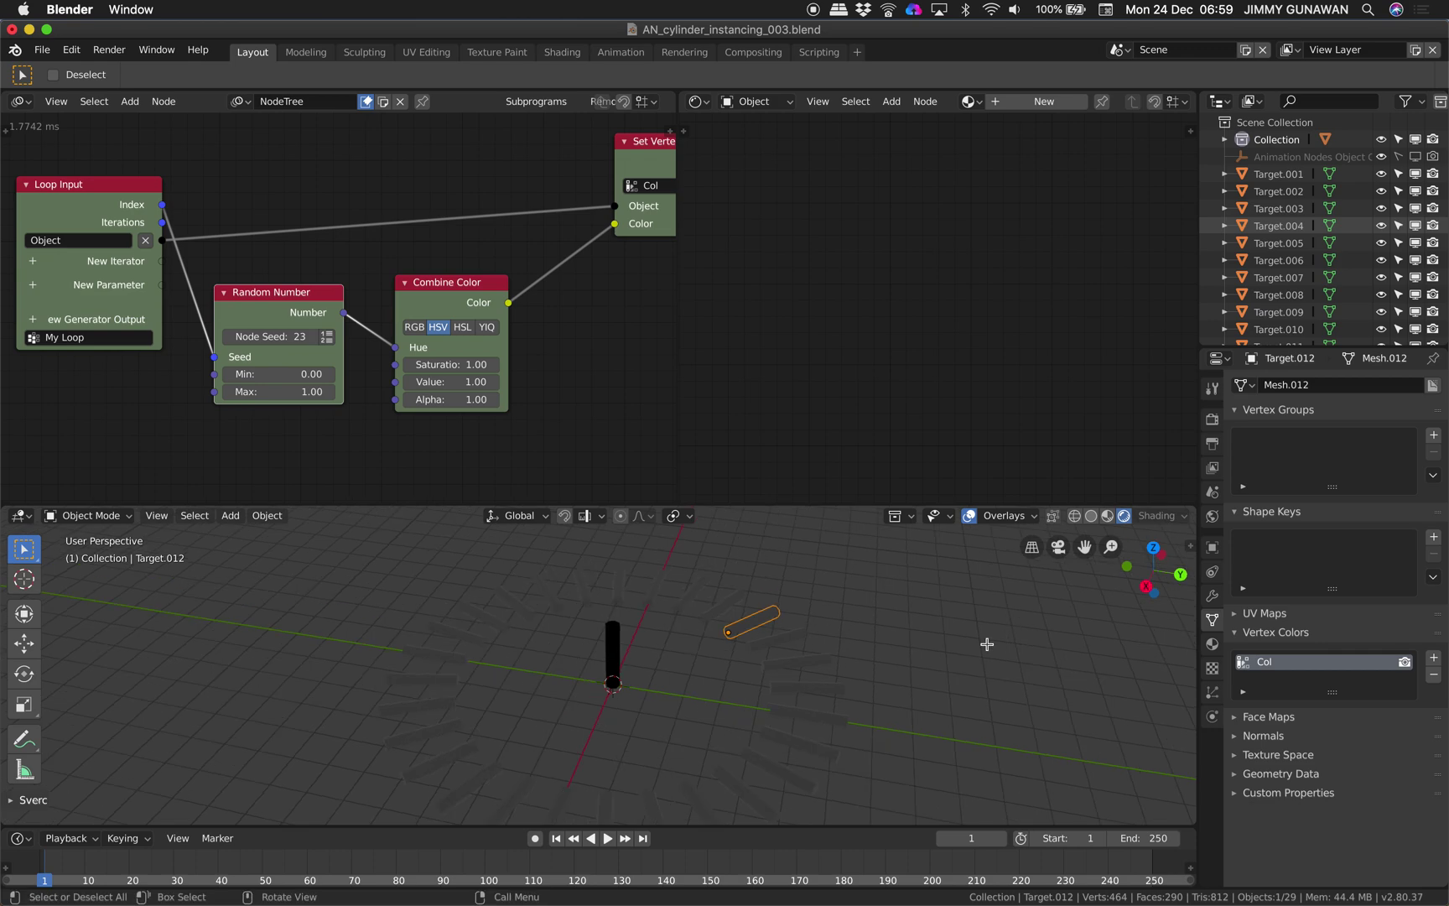
- Switch the viewport to LookDev shading and save the file
click(1109, 517)
middle_drag(973, 620, 953, 629)
key(super+s)
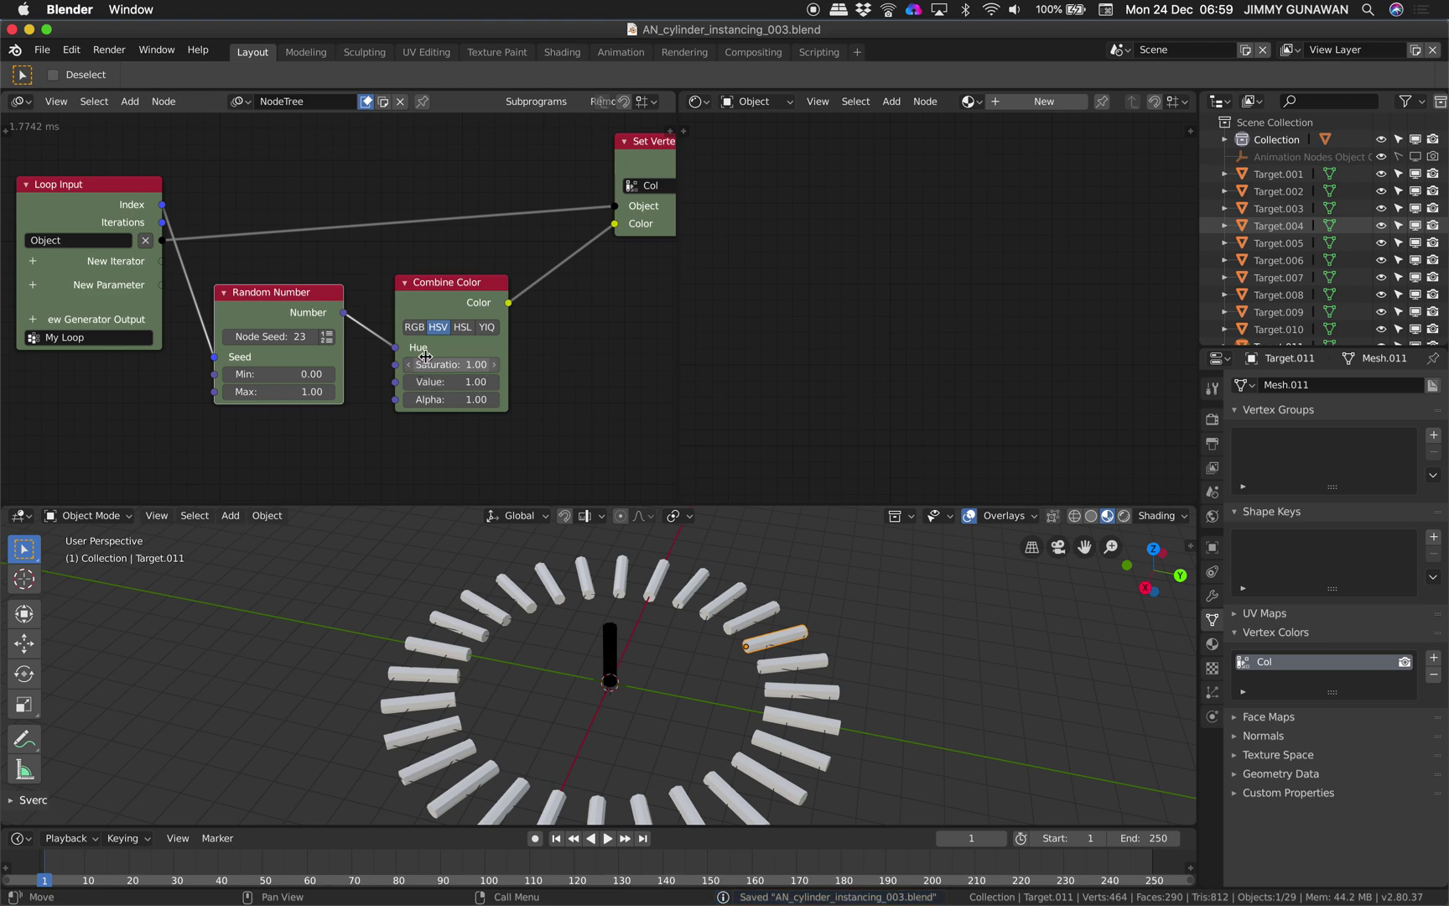
- Enlarge the timeline area and move the current frame to 148
scroll(426, 357, down, 4)
middle_drag(289, 323, 359, 323)
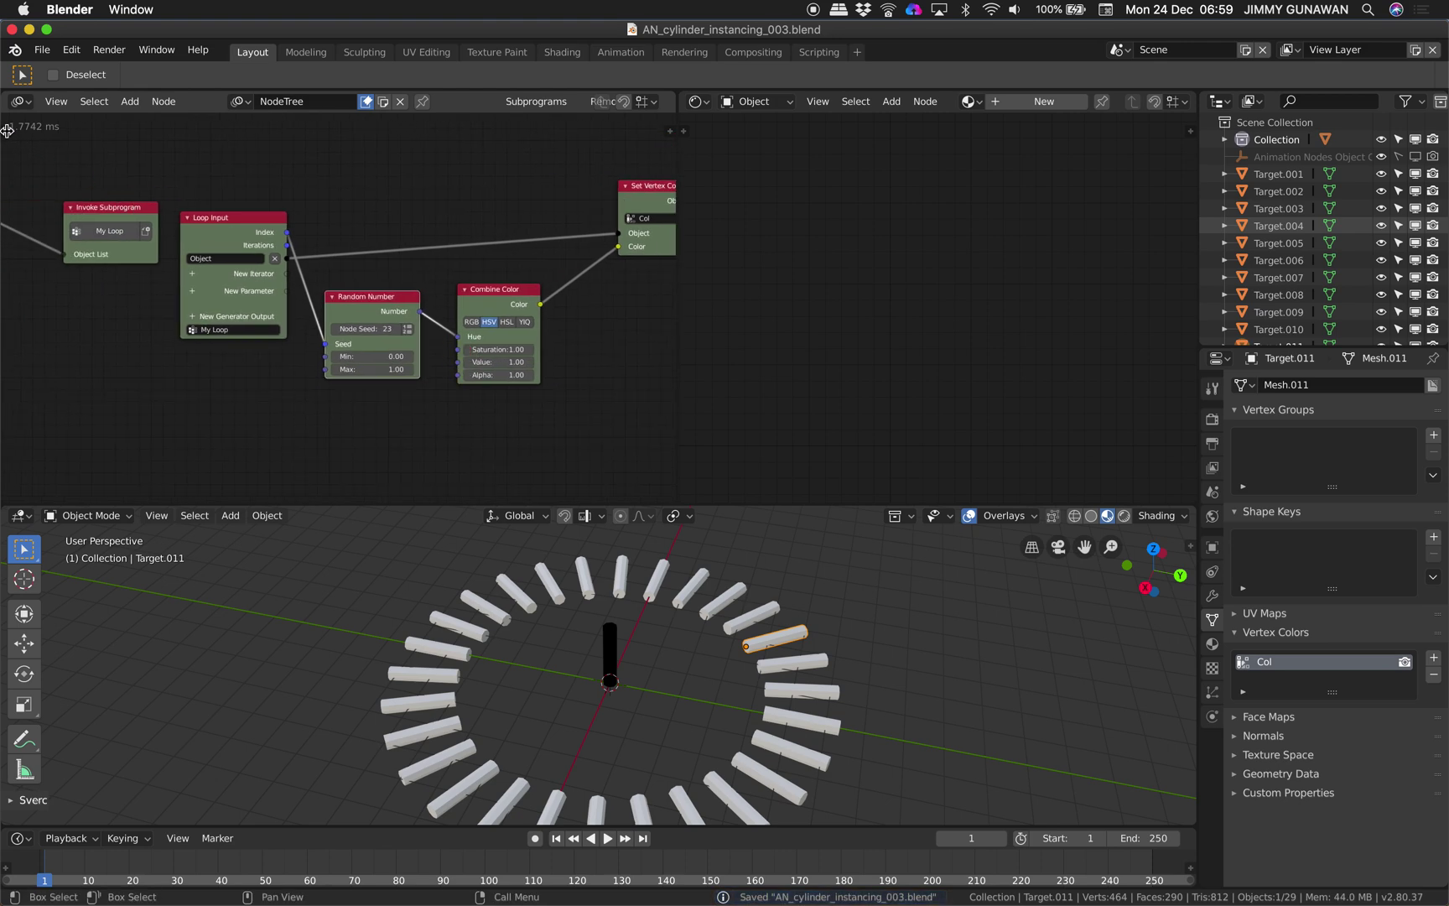
drag(939, 865, 726, 797)
scroll(592, 327, down, 2)
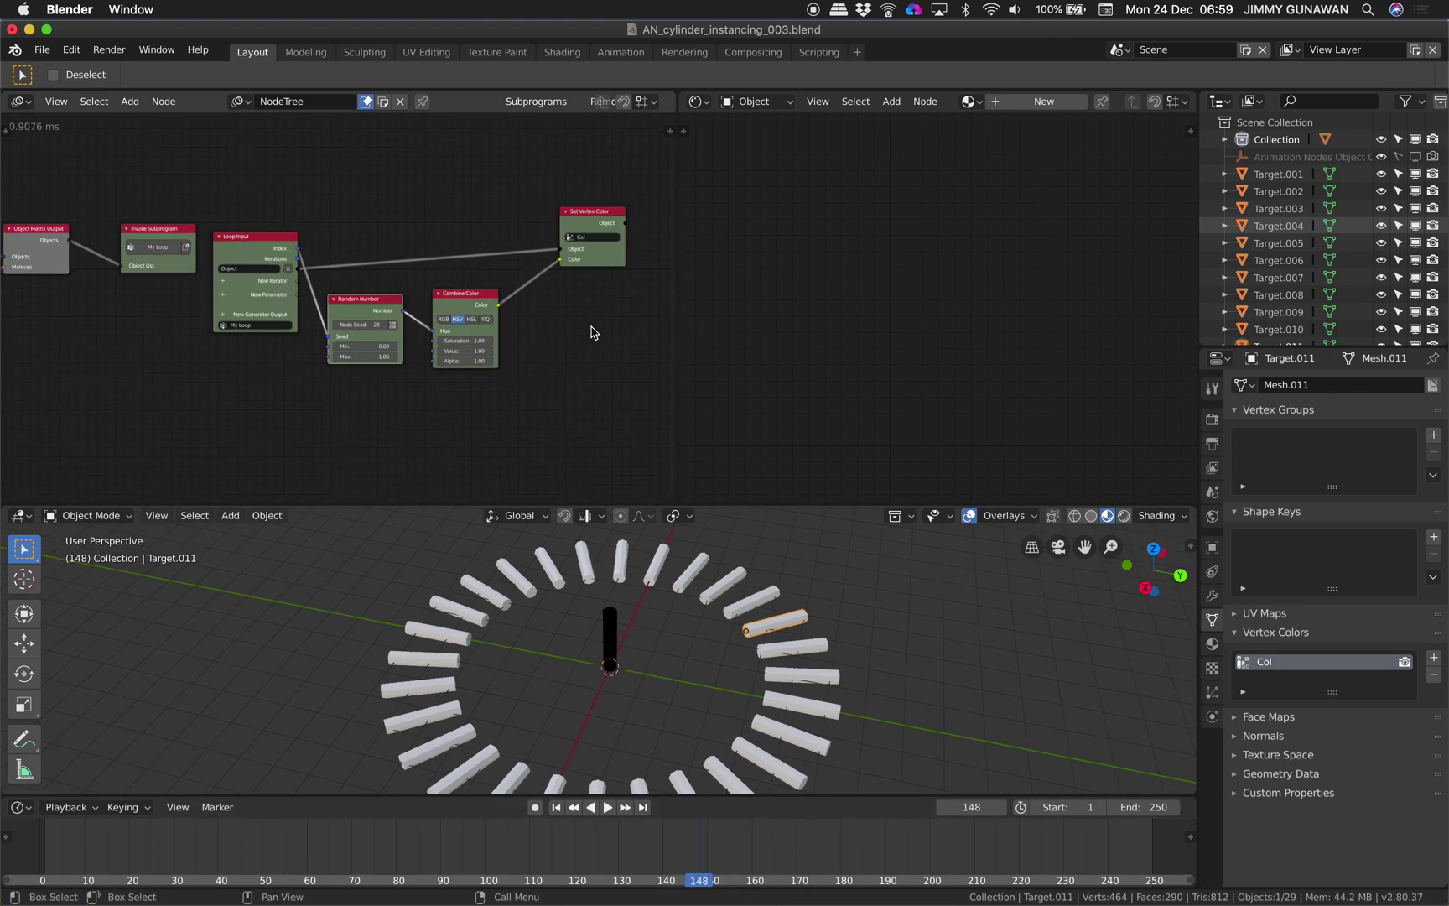
- Examine several instances around the ring and trace the node tree back to the Object Instancer's copy options
click(600, 575)
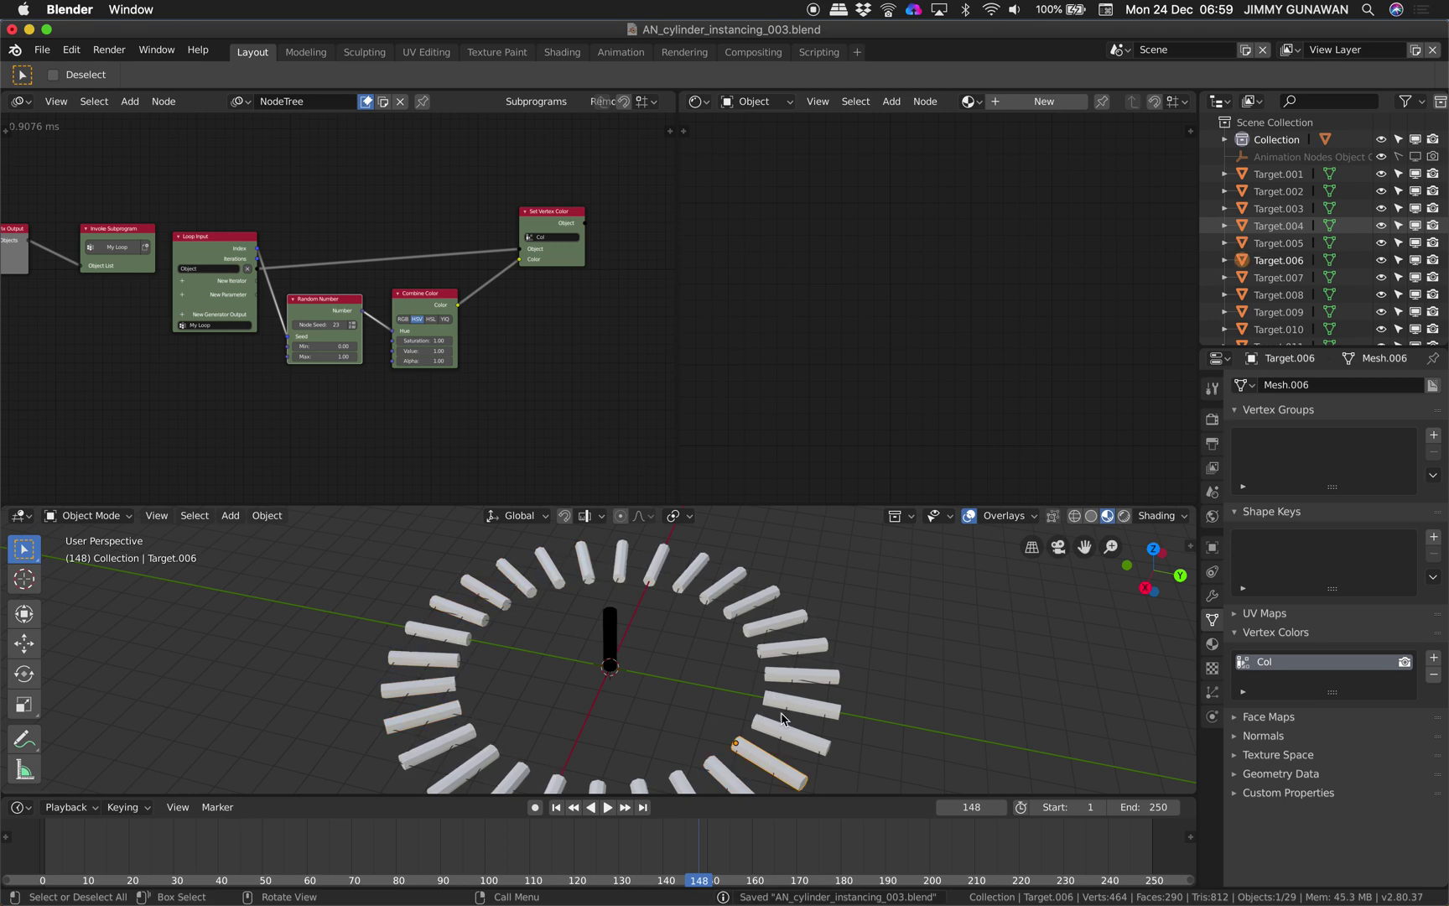
scroll(624, 629, up, 3)
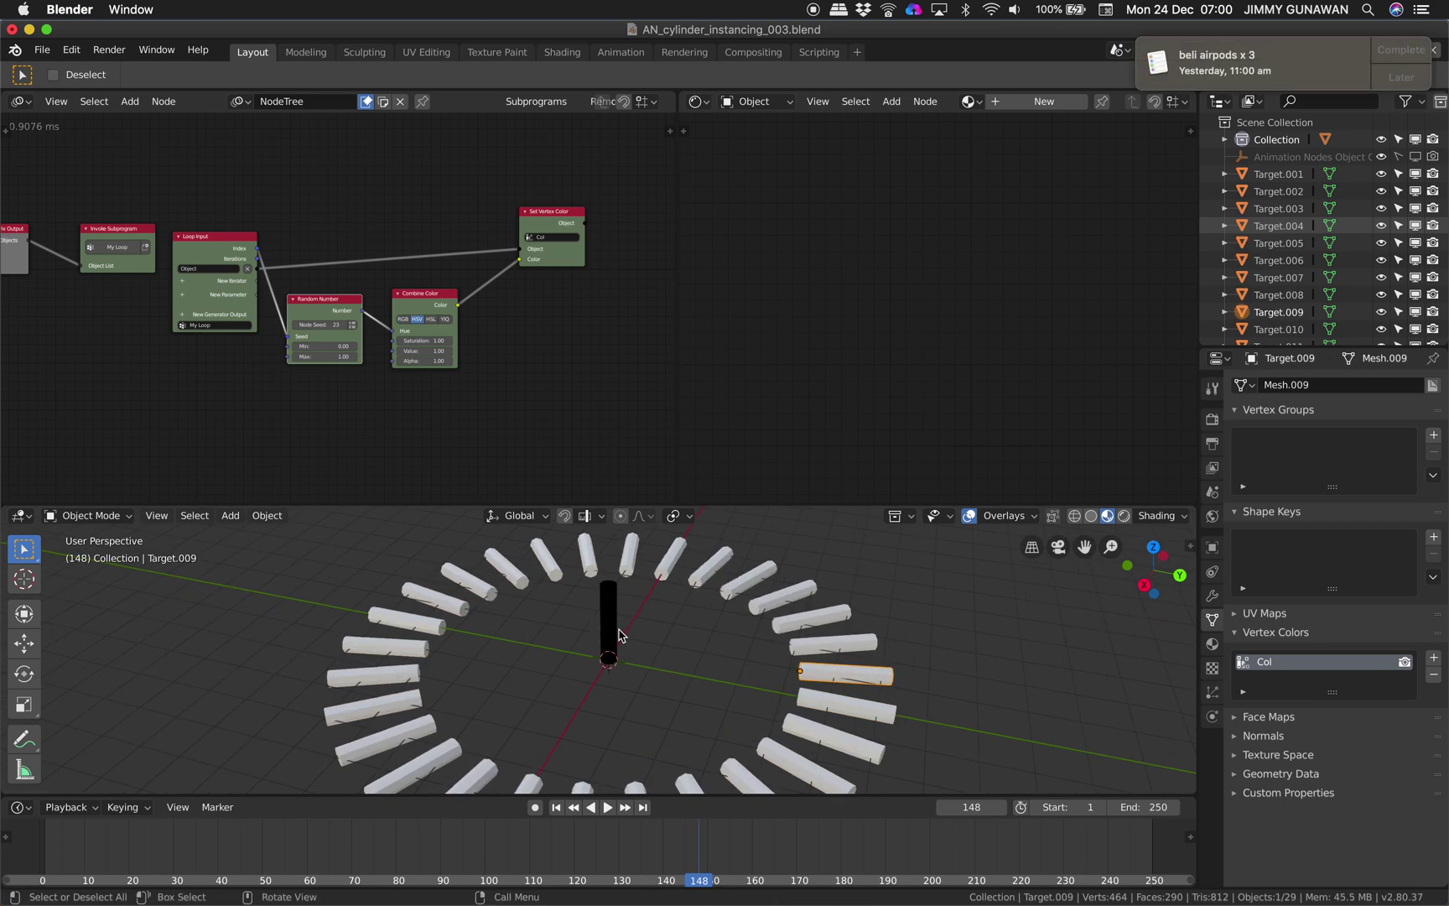
scroll(423, 344, left, 10)
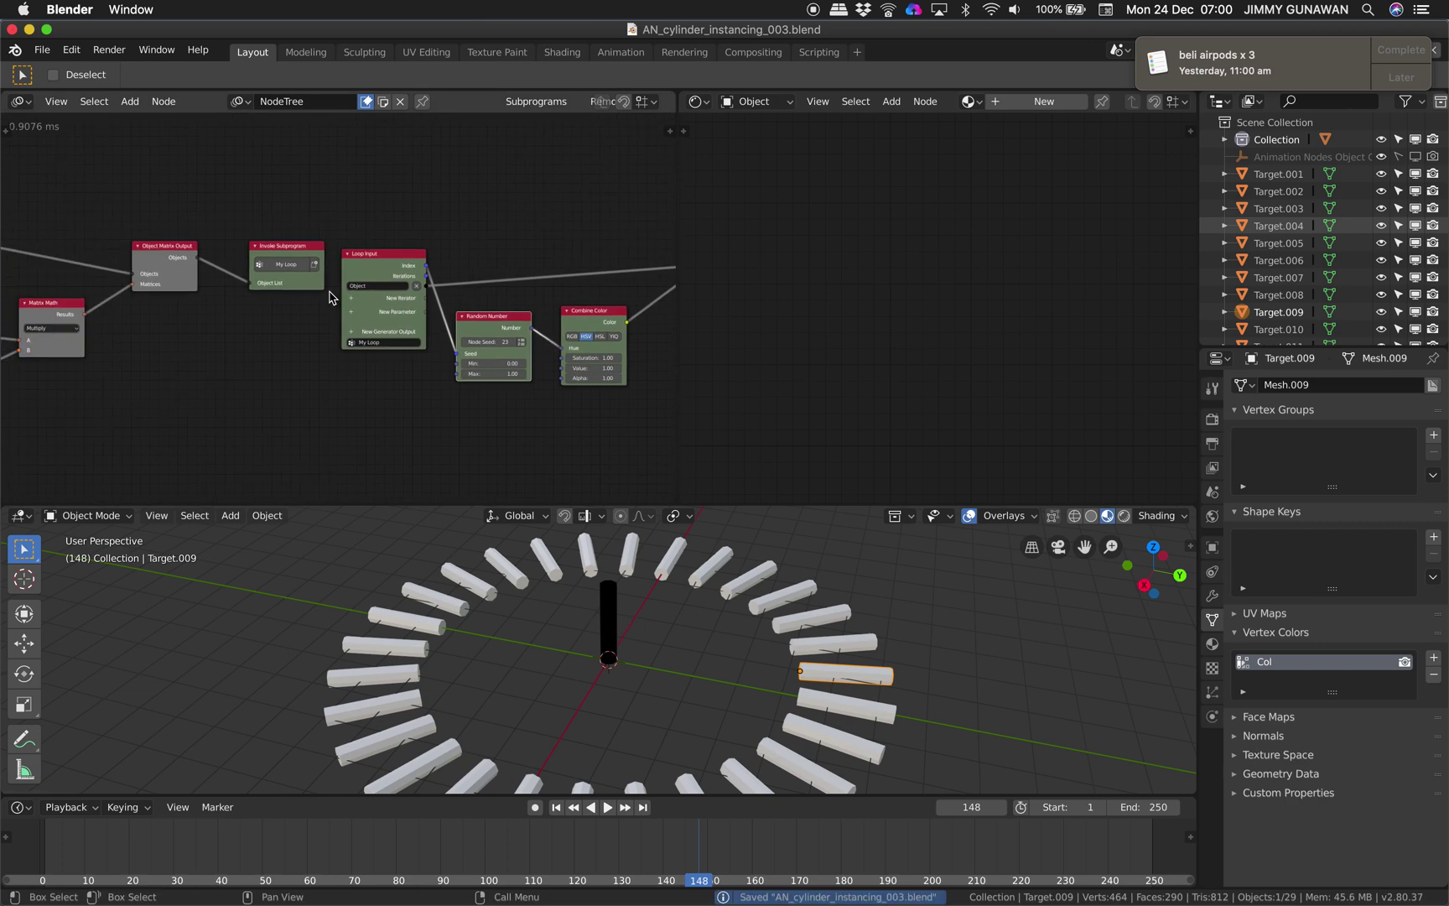
middle_drag(424, 284, 694, 271)
middle_drag(381, 250, 430, 253)
scroll(412, 249, up, 3)
drag(415, 237, 426, 220)
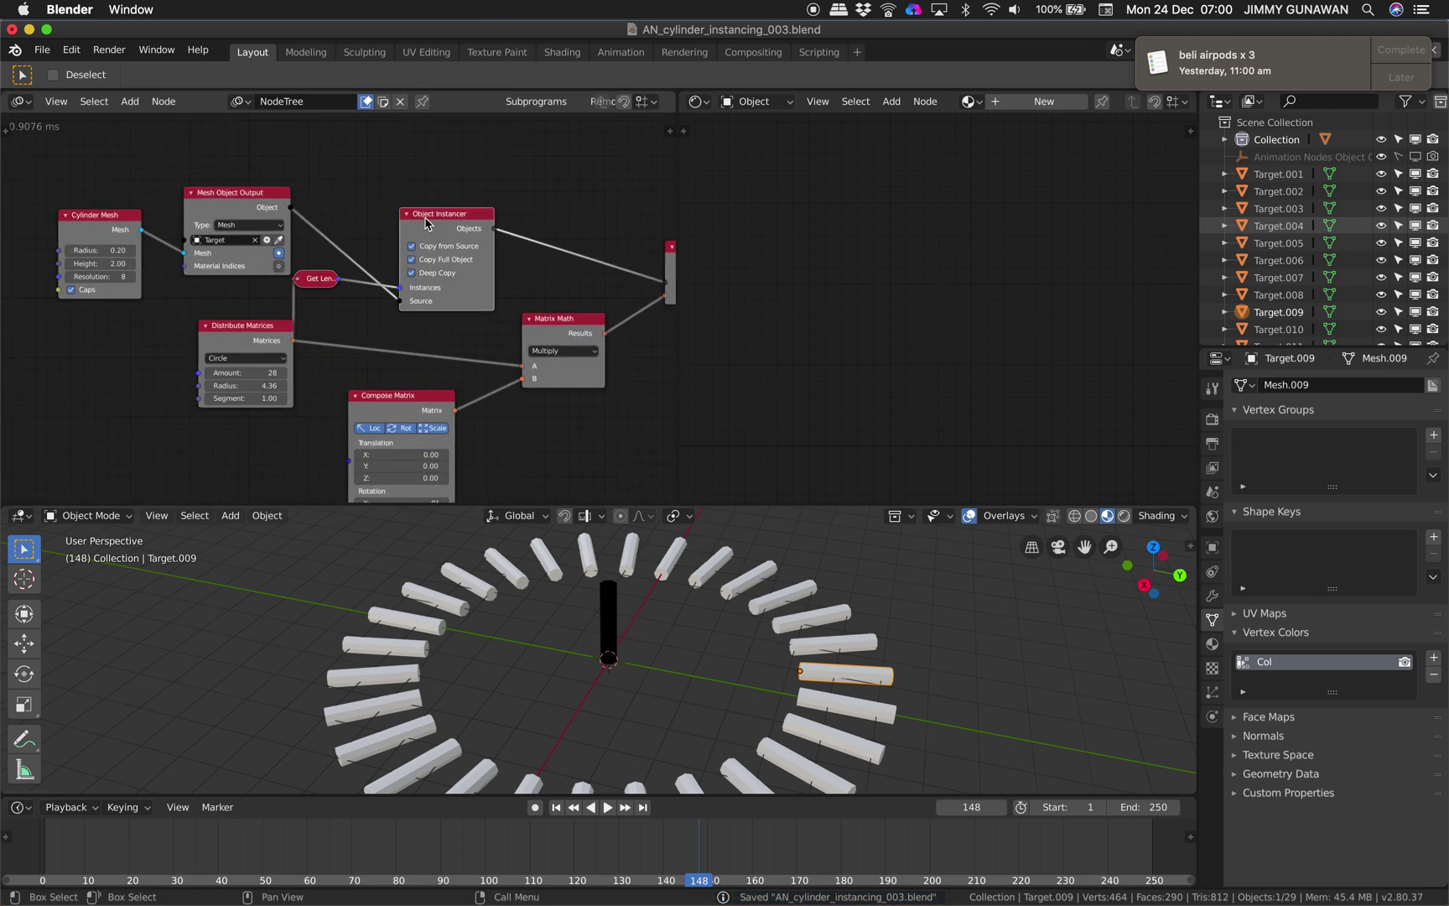
scroll(426, 221, up, 4)
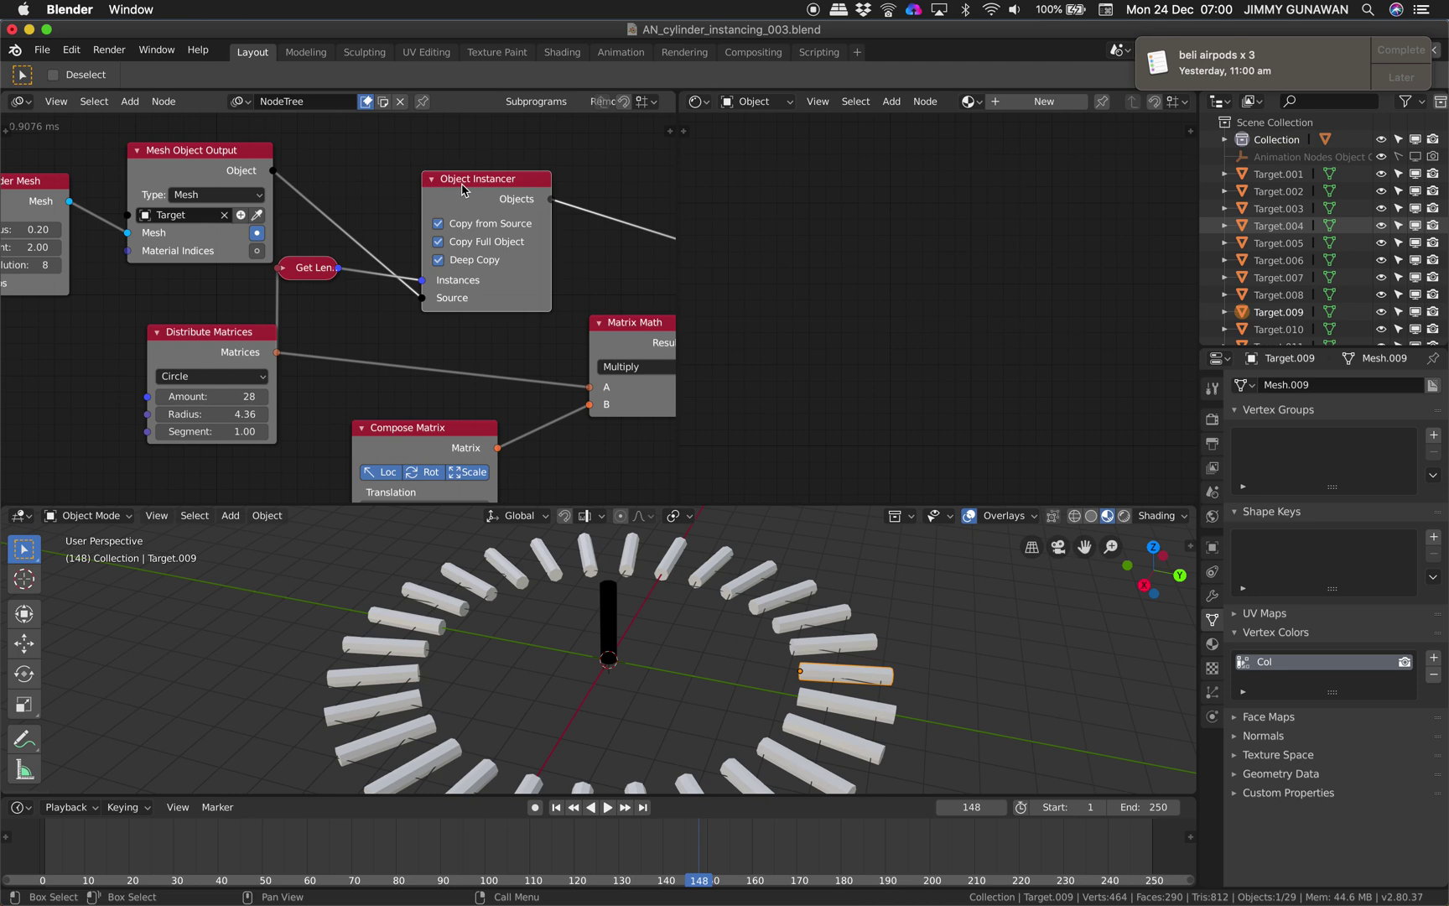
- Reopen AN_cylinder_instancing_003.blend from the recent files, switch the viewport to rendered shading, and save
click(42, 51)
mouse_move(126, 105)
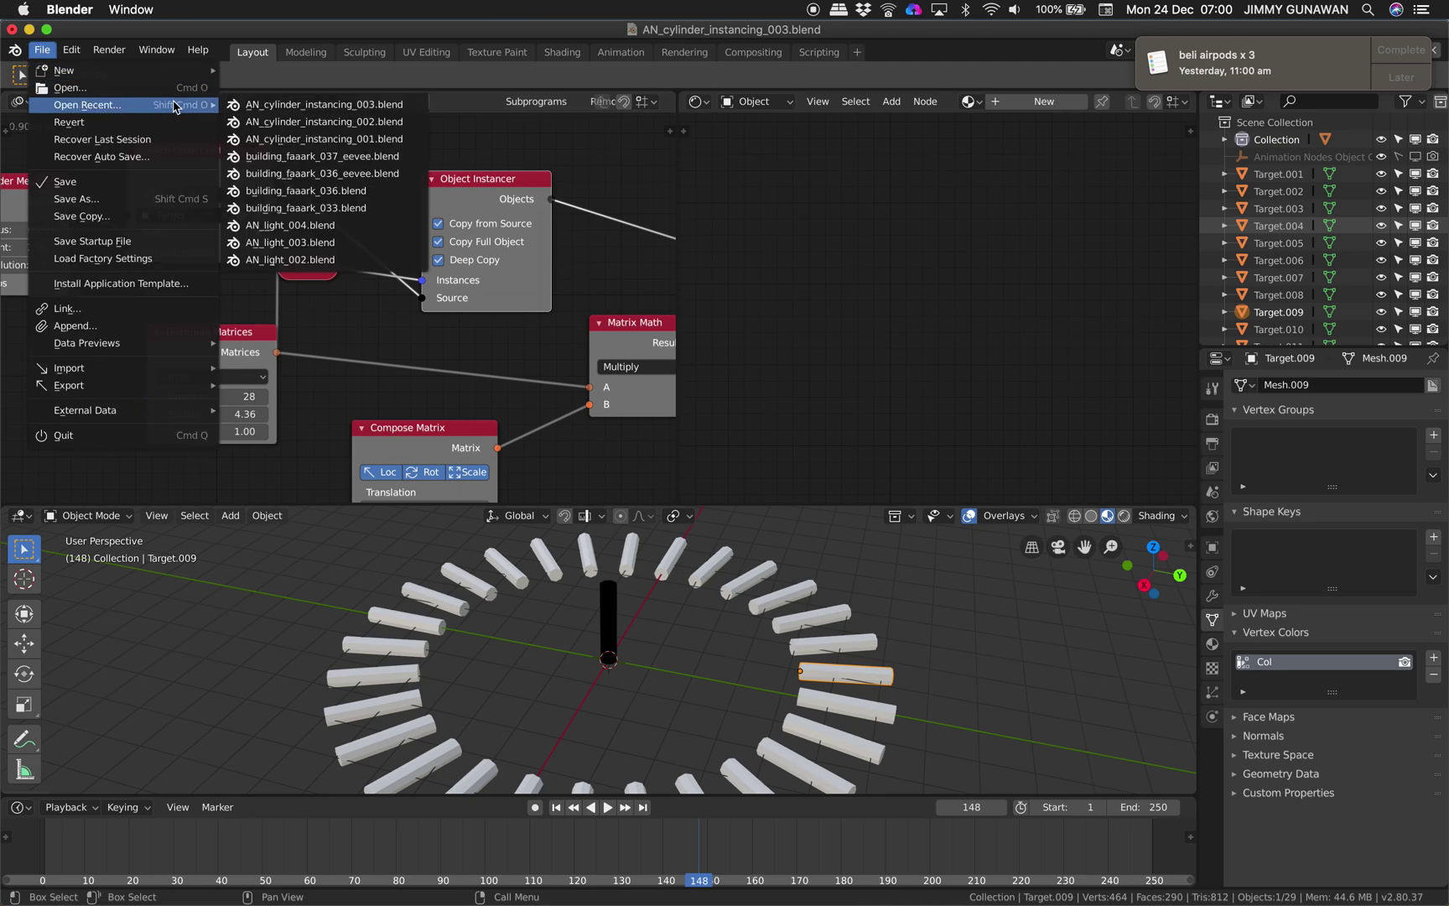
click(283, 106)
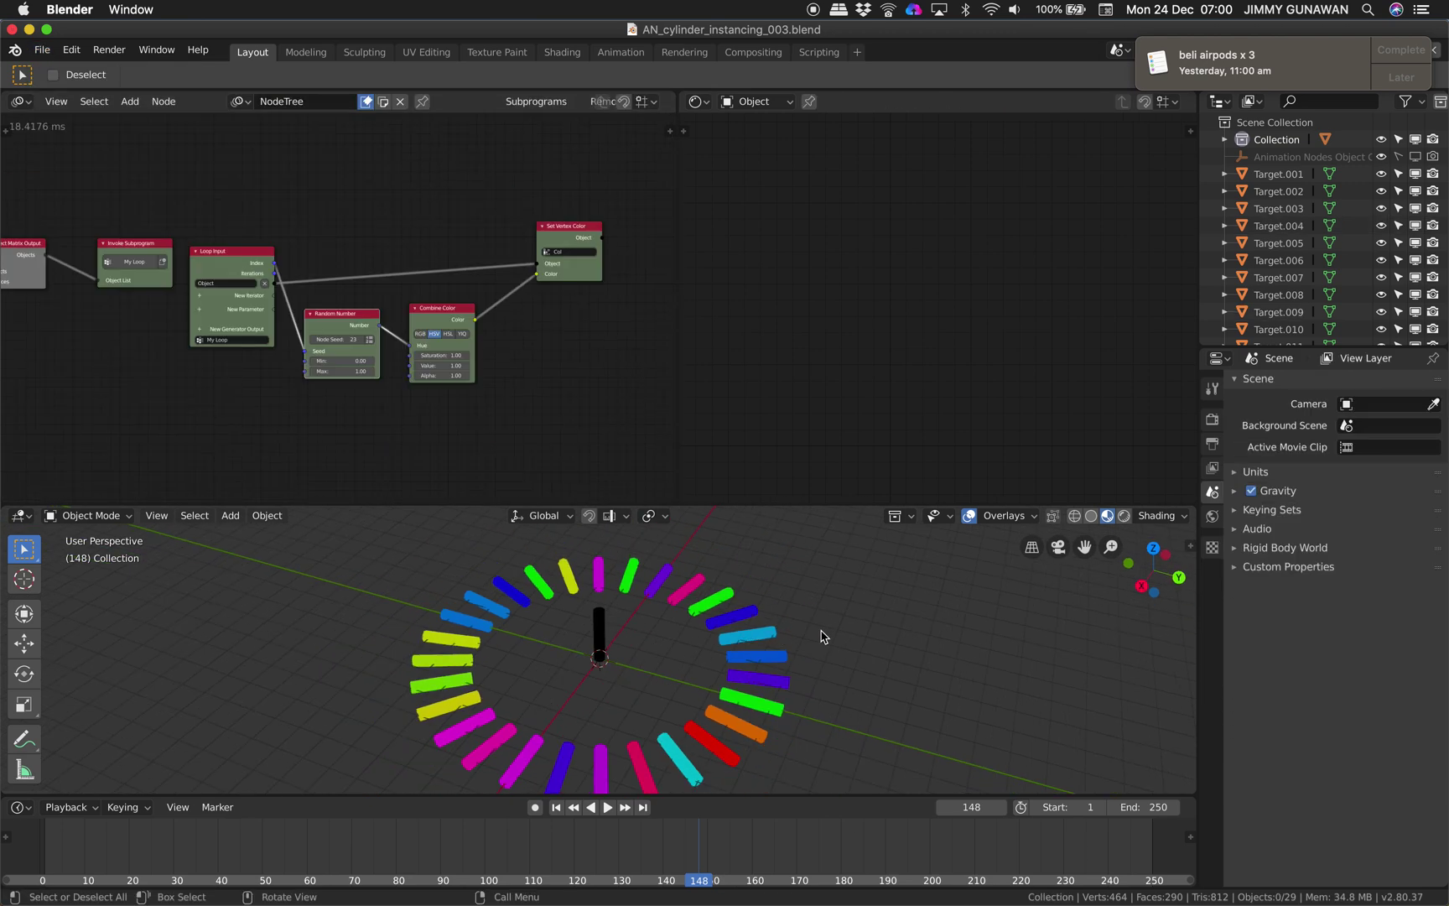
middle_drag(880, 625, 878, 631)
key(ctrl+s)
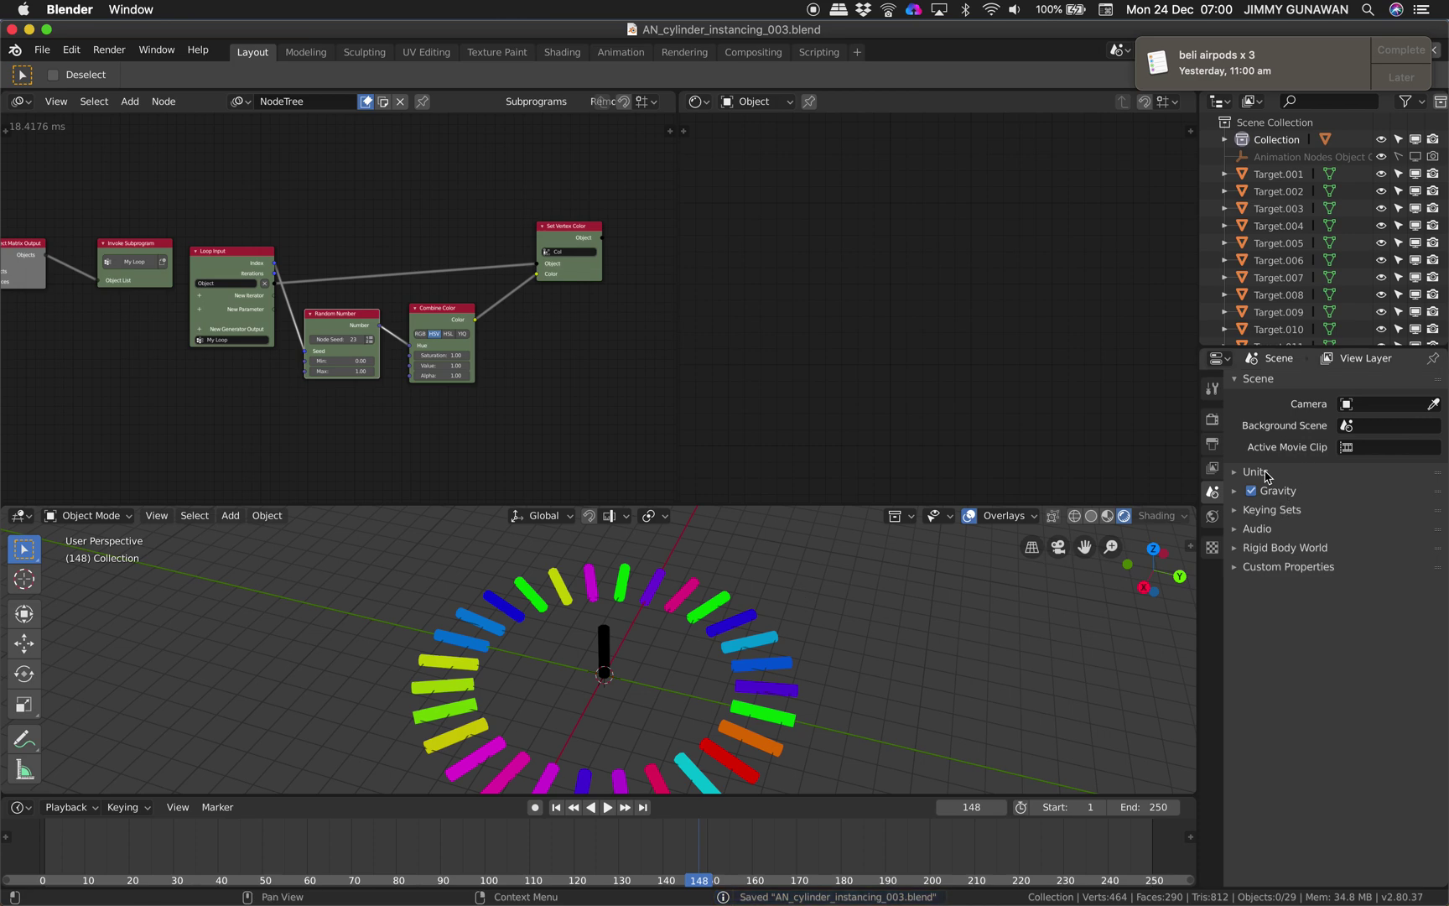
- Enable Bloom in the Eevee render settings and view the glowing ring from farther out
click(1213, 419)
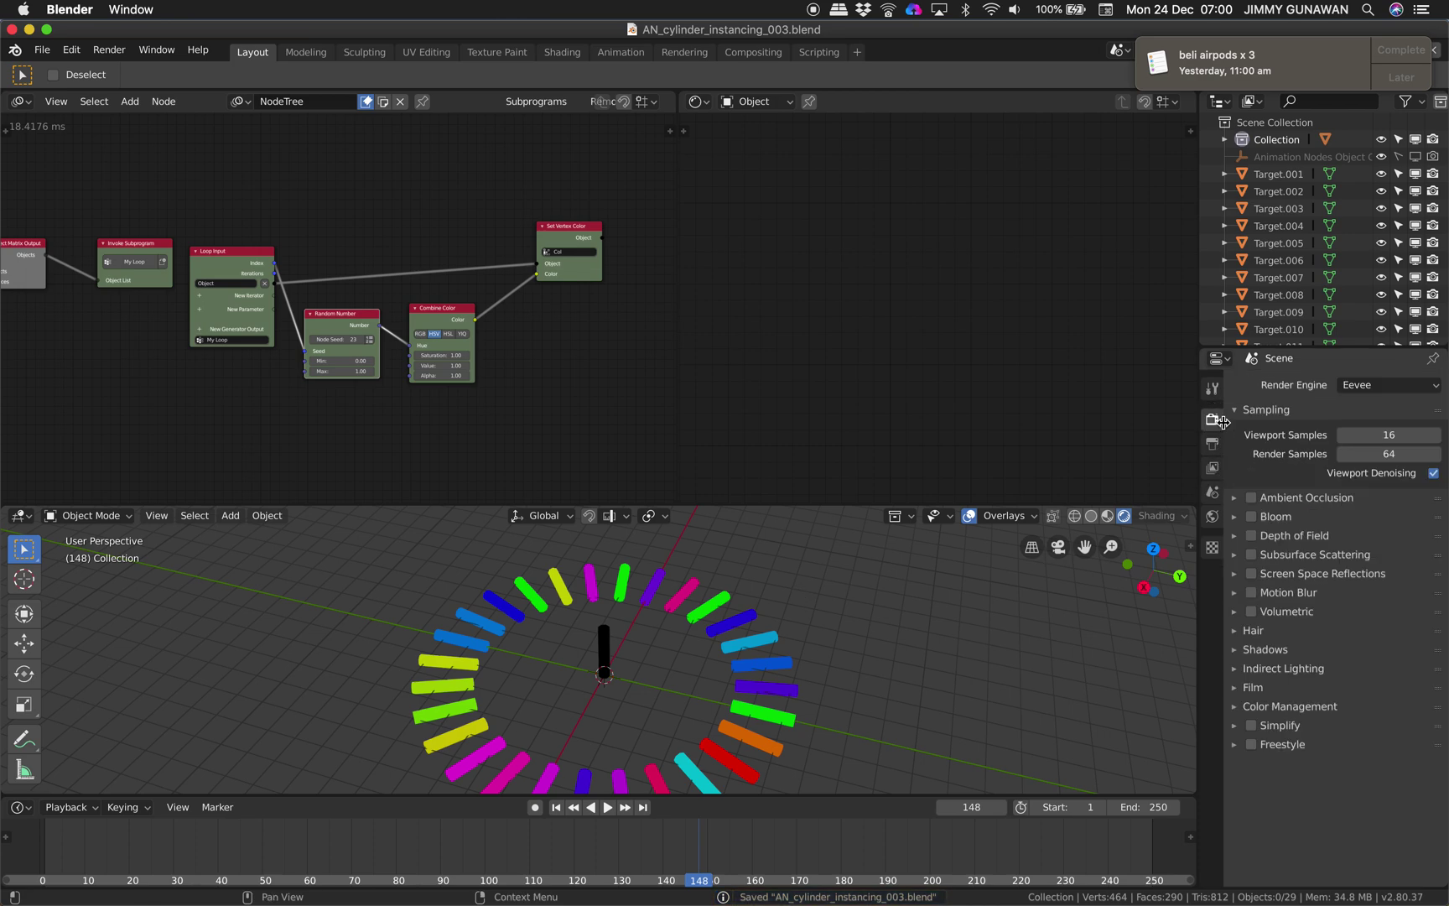
click(1251, 517)
scroll(787, 636, left, 3)
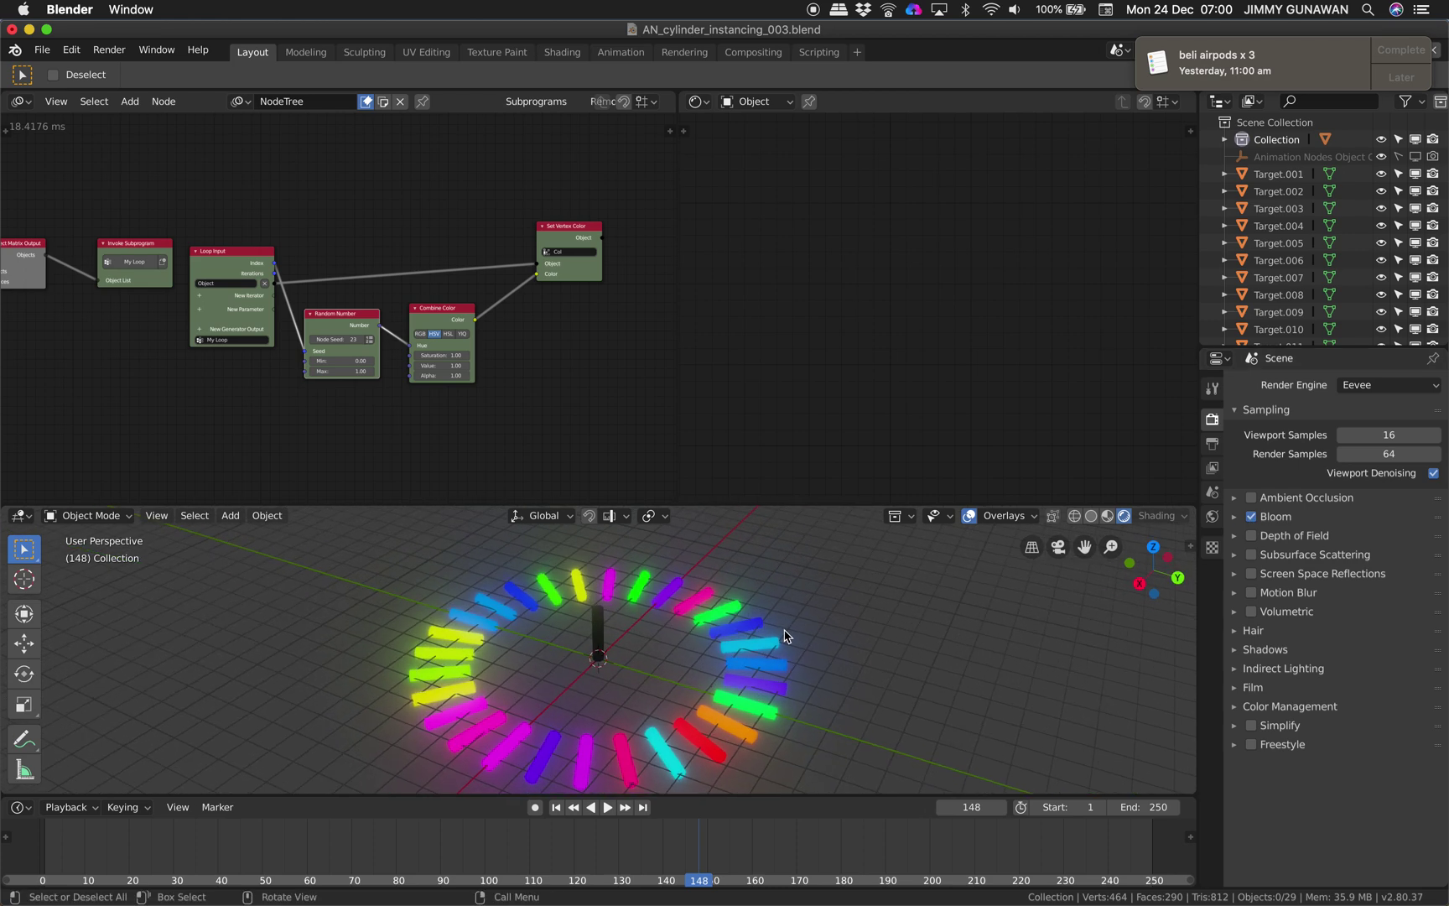
scroll(799, 613, down, 3)
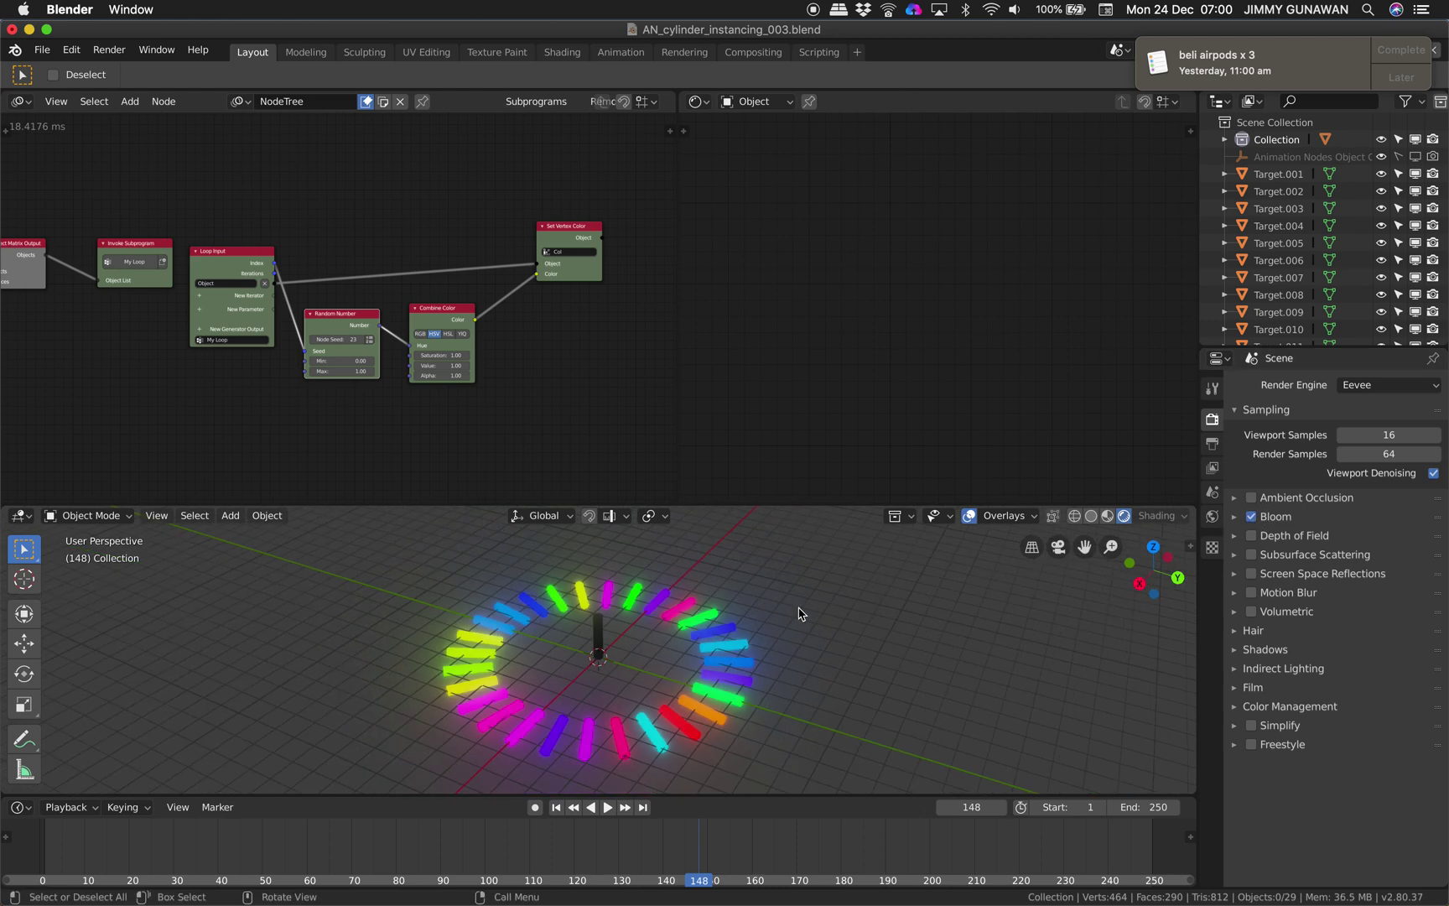
- Add a plane, scale it up beyond the cylinder ring, lower it along Z beneath the ring, and save
key(shift+a)
mouse_move(815, 587)
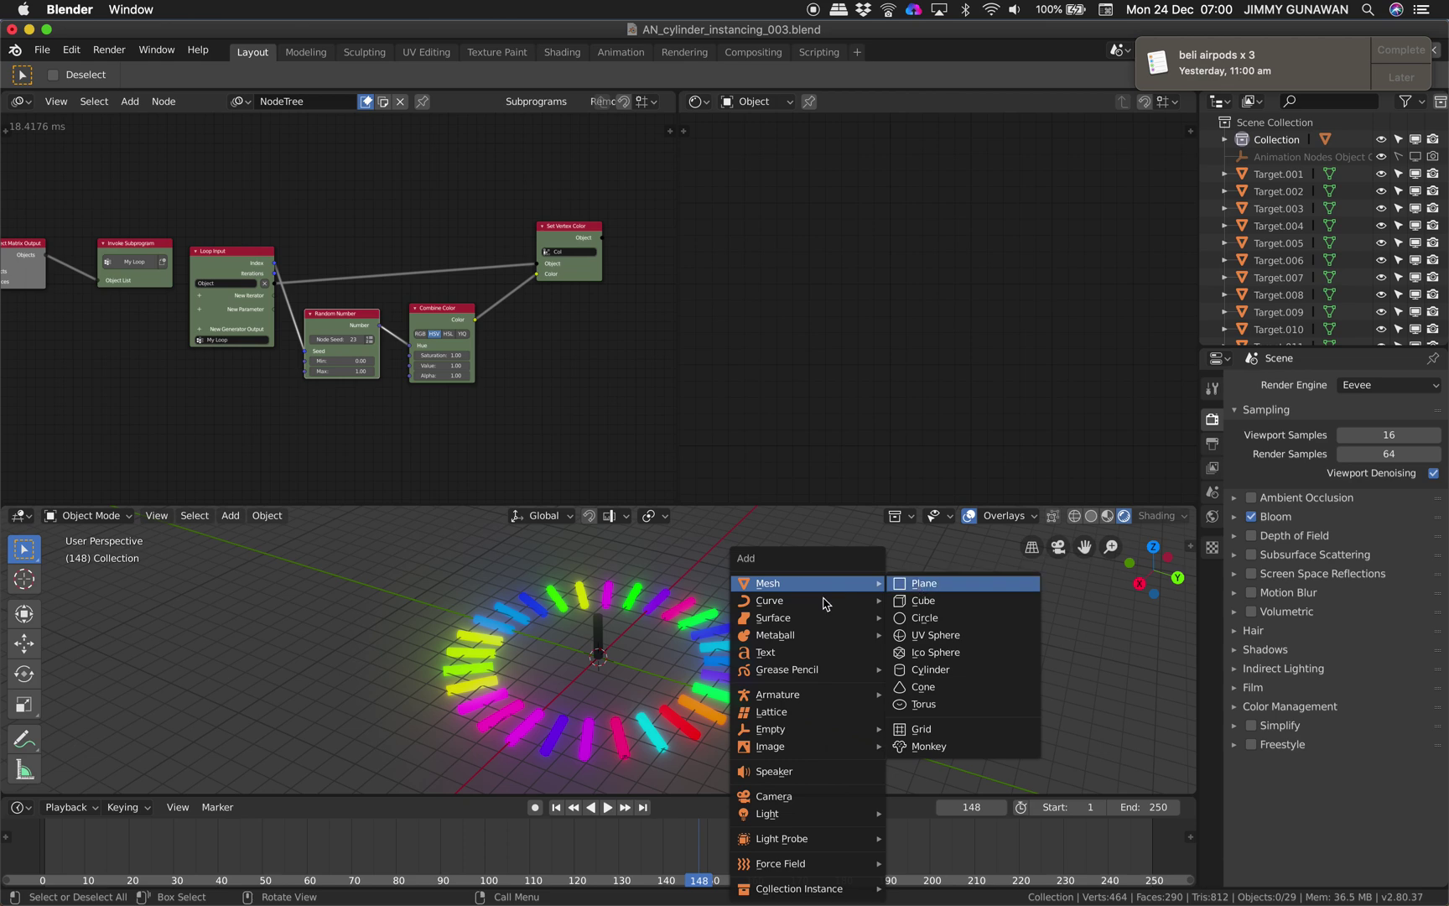
click(923, 587)
click(902, 664)
key(s)
click(924, 663)
key(g)
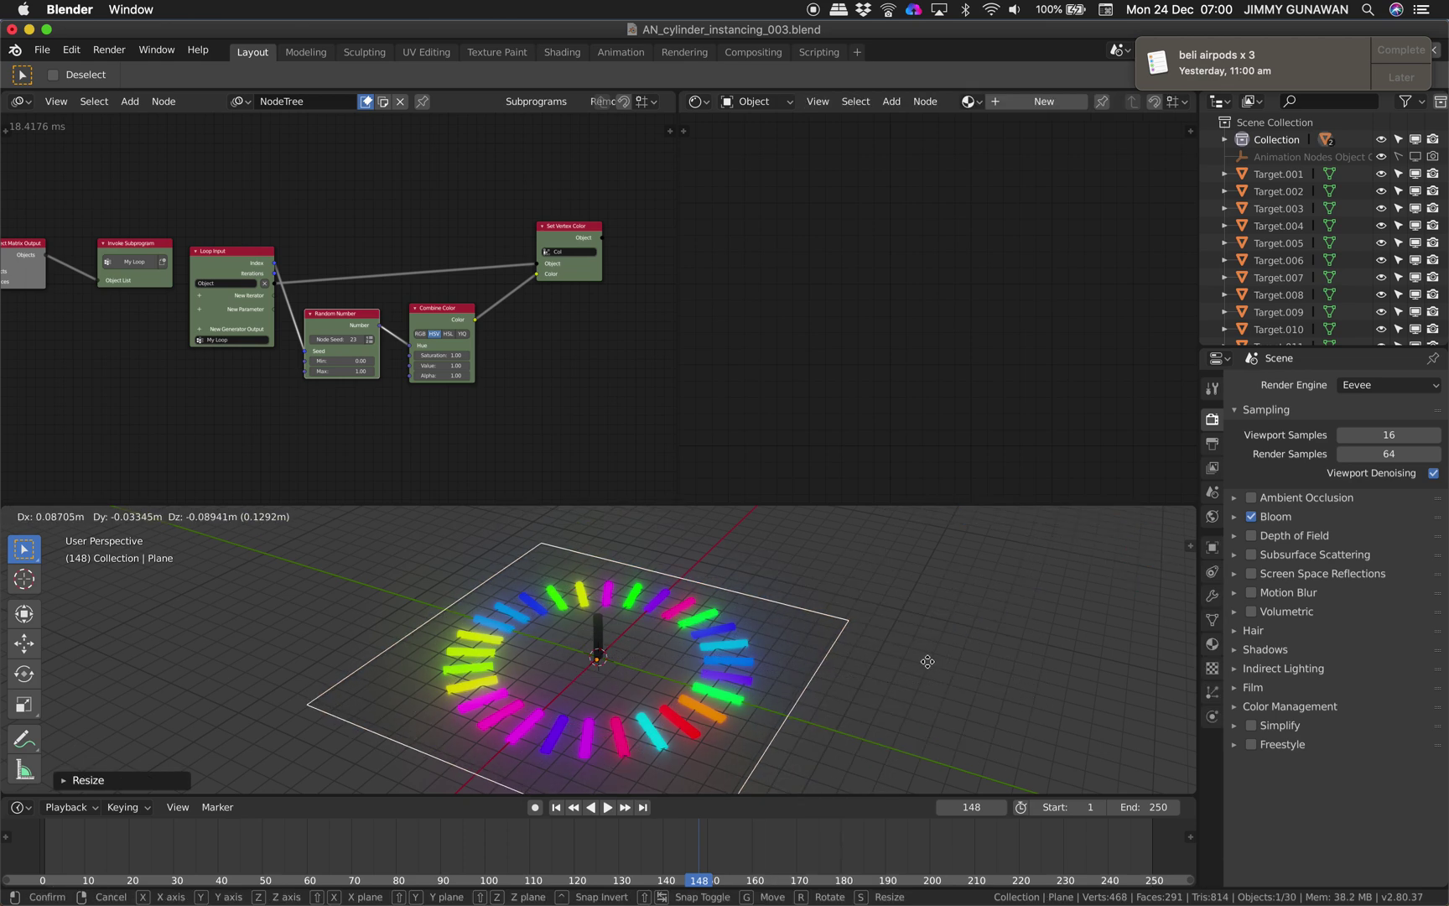
key(z)
click(928, 673)
key(ctrl+s)
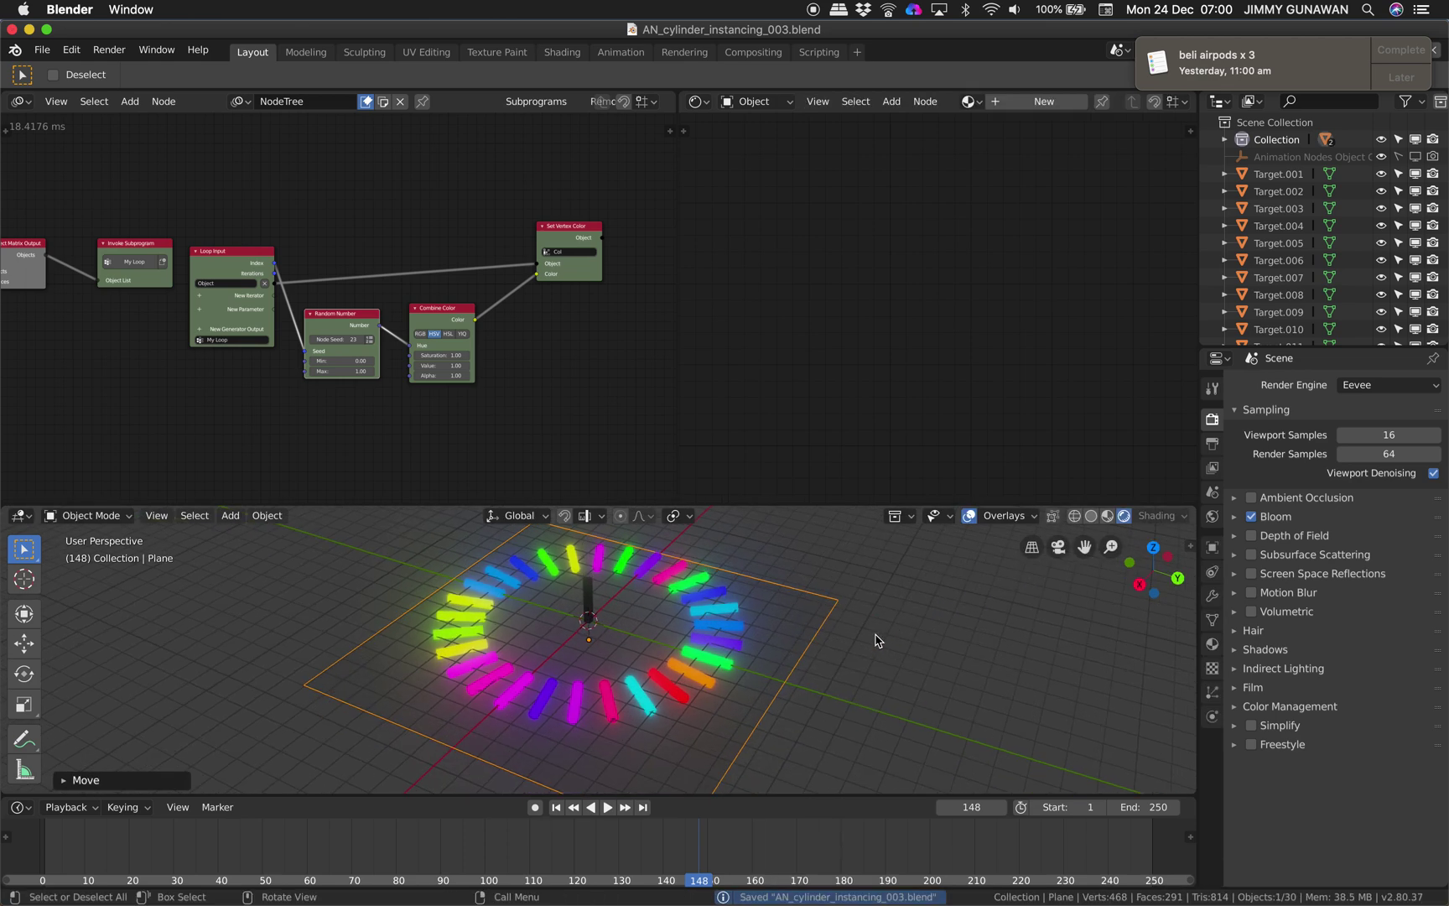
- Switch the render engine to Cycles and select a green cylinder instance in the ring
middle_drag(772, 611, 763, 615)
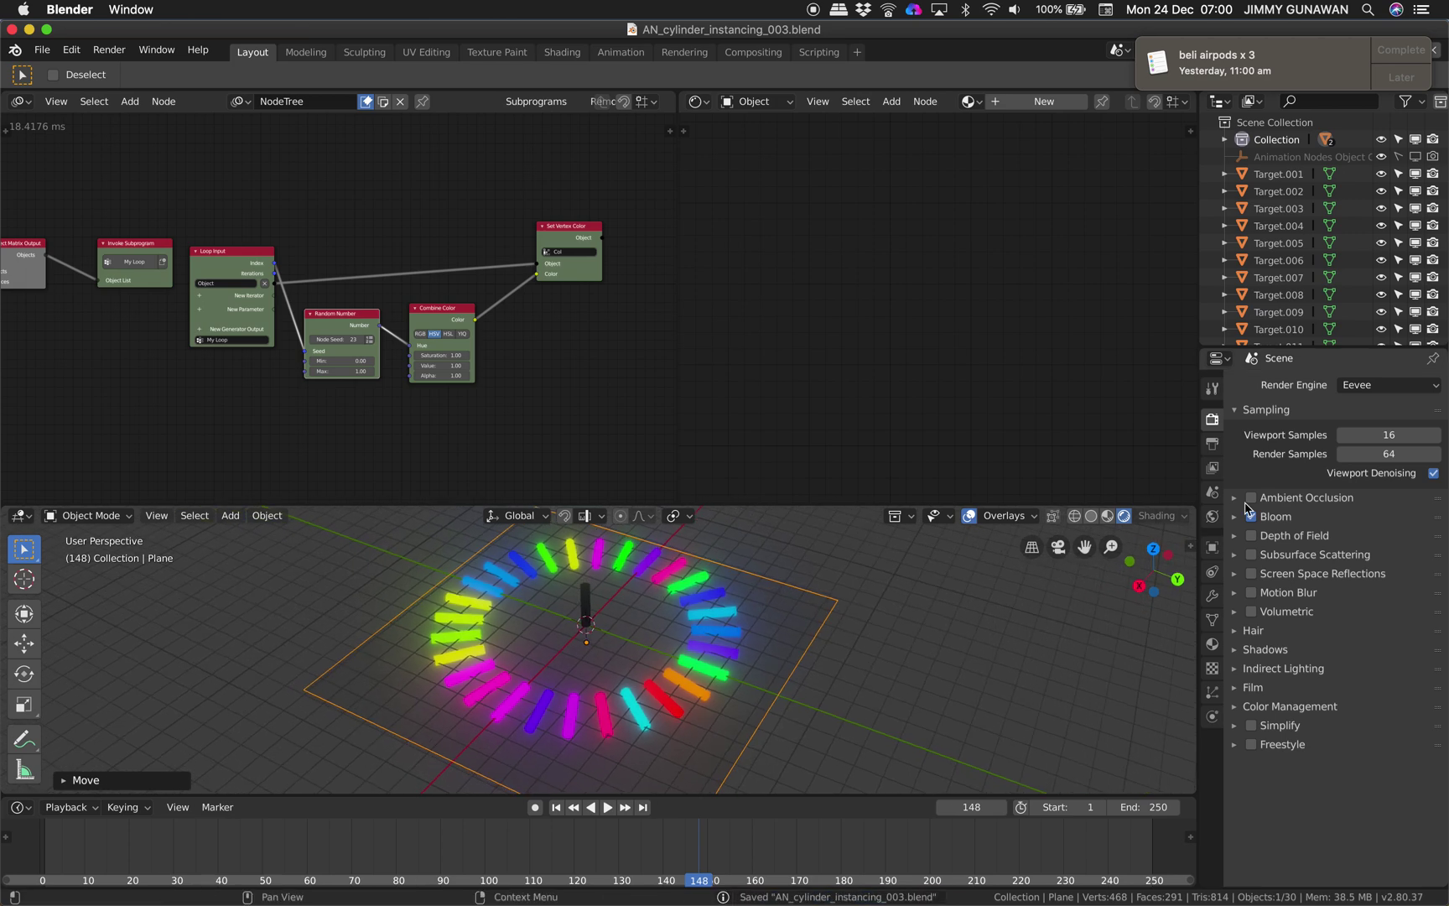
click(1364, 387)
click(1367, 320)
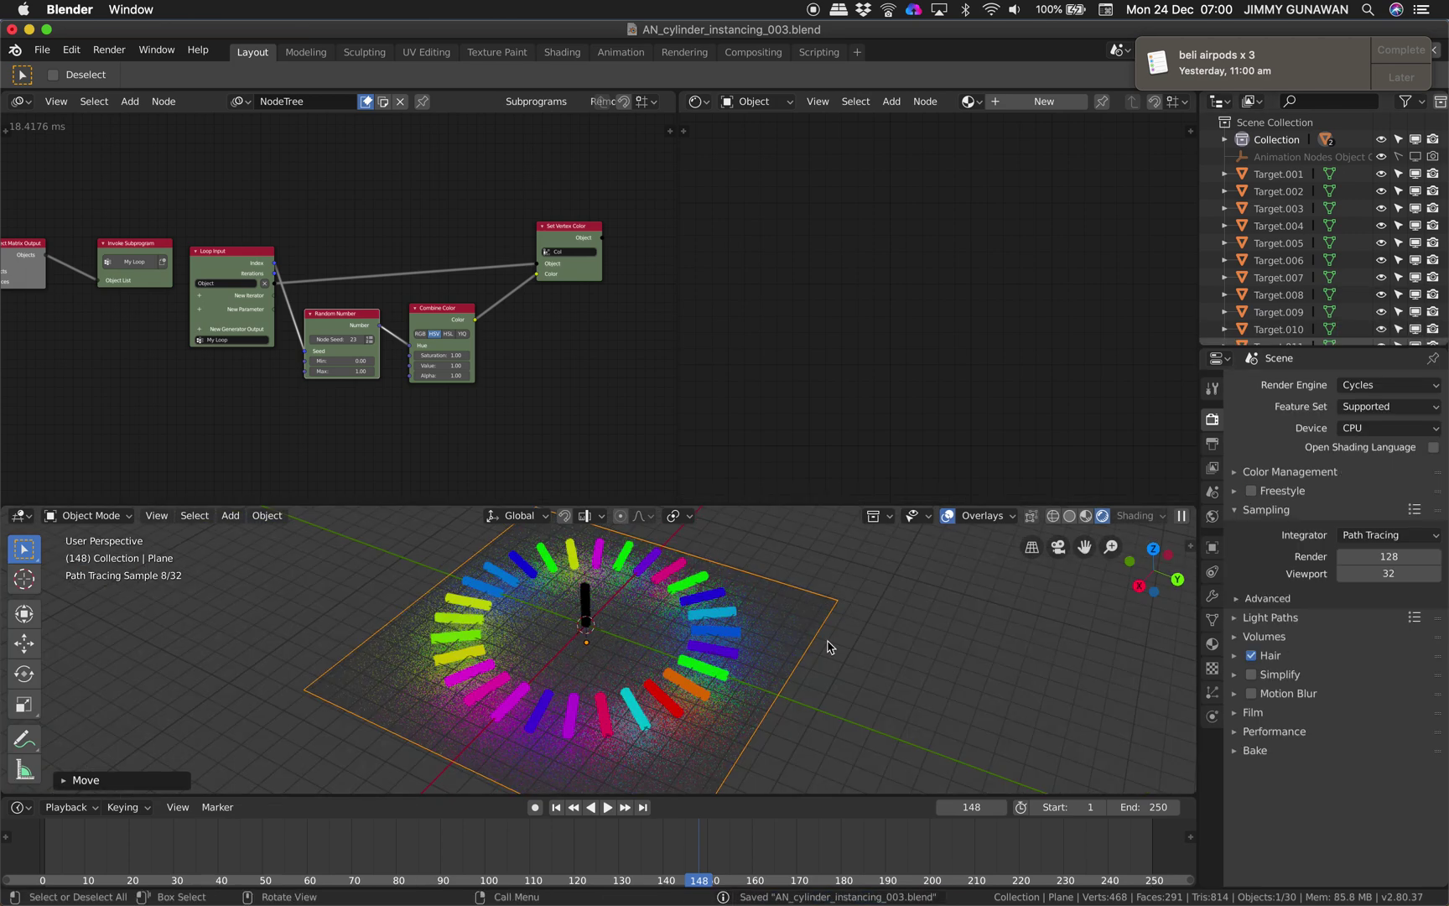
click(712, 676)
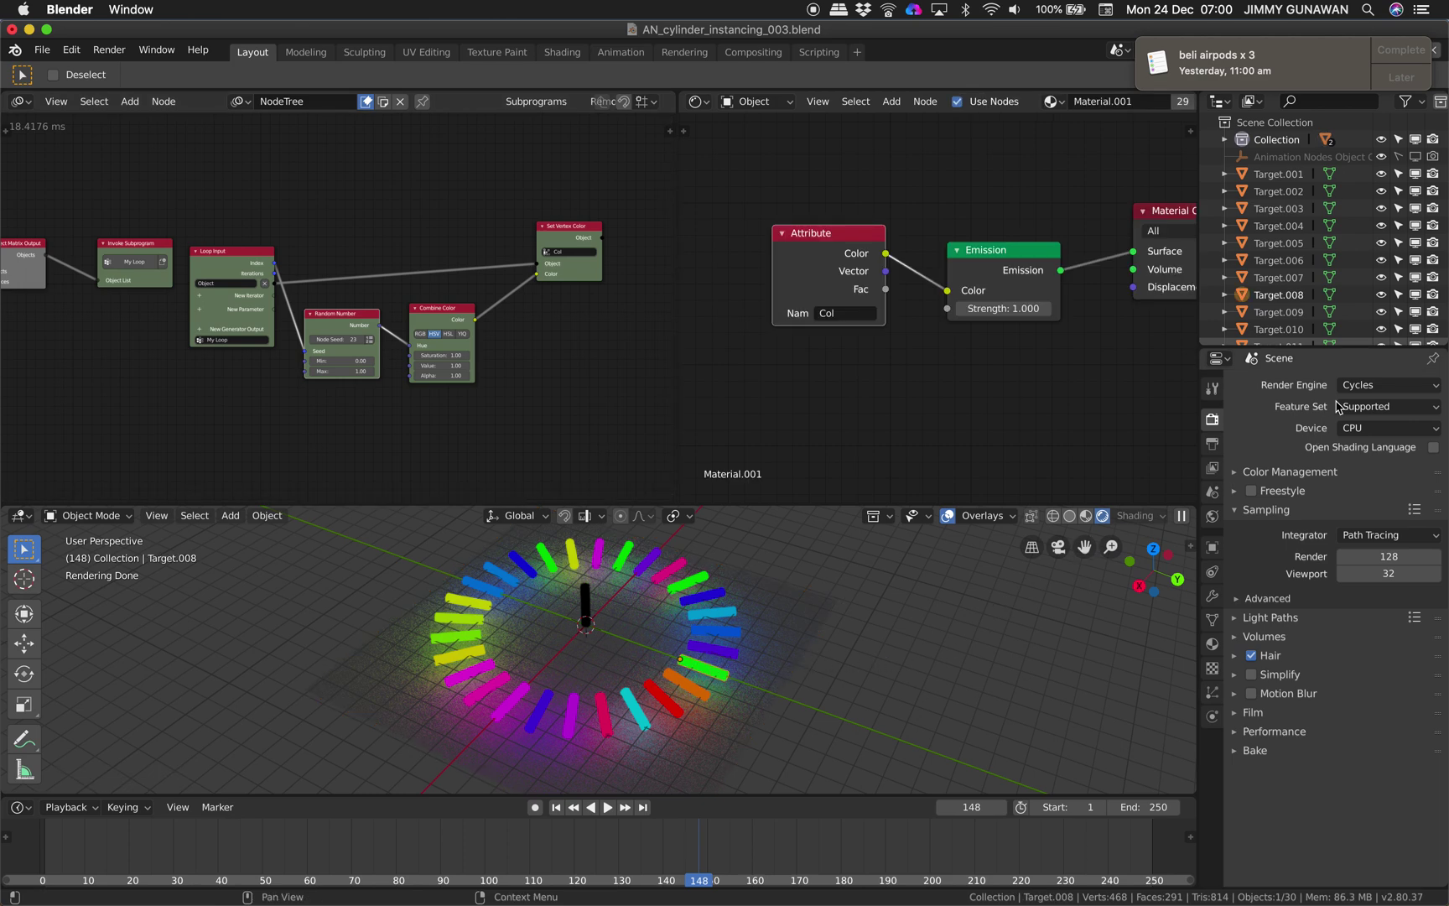
- Switch the render engine back to Eevee and save the file
click(1366, 385)
click(1369, 366)
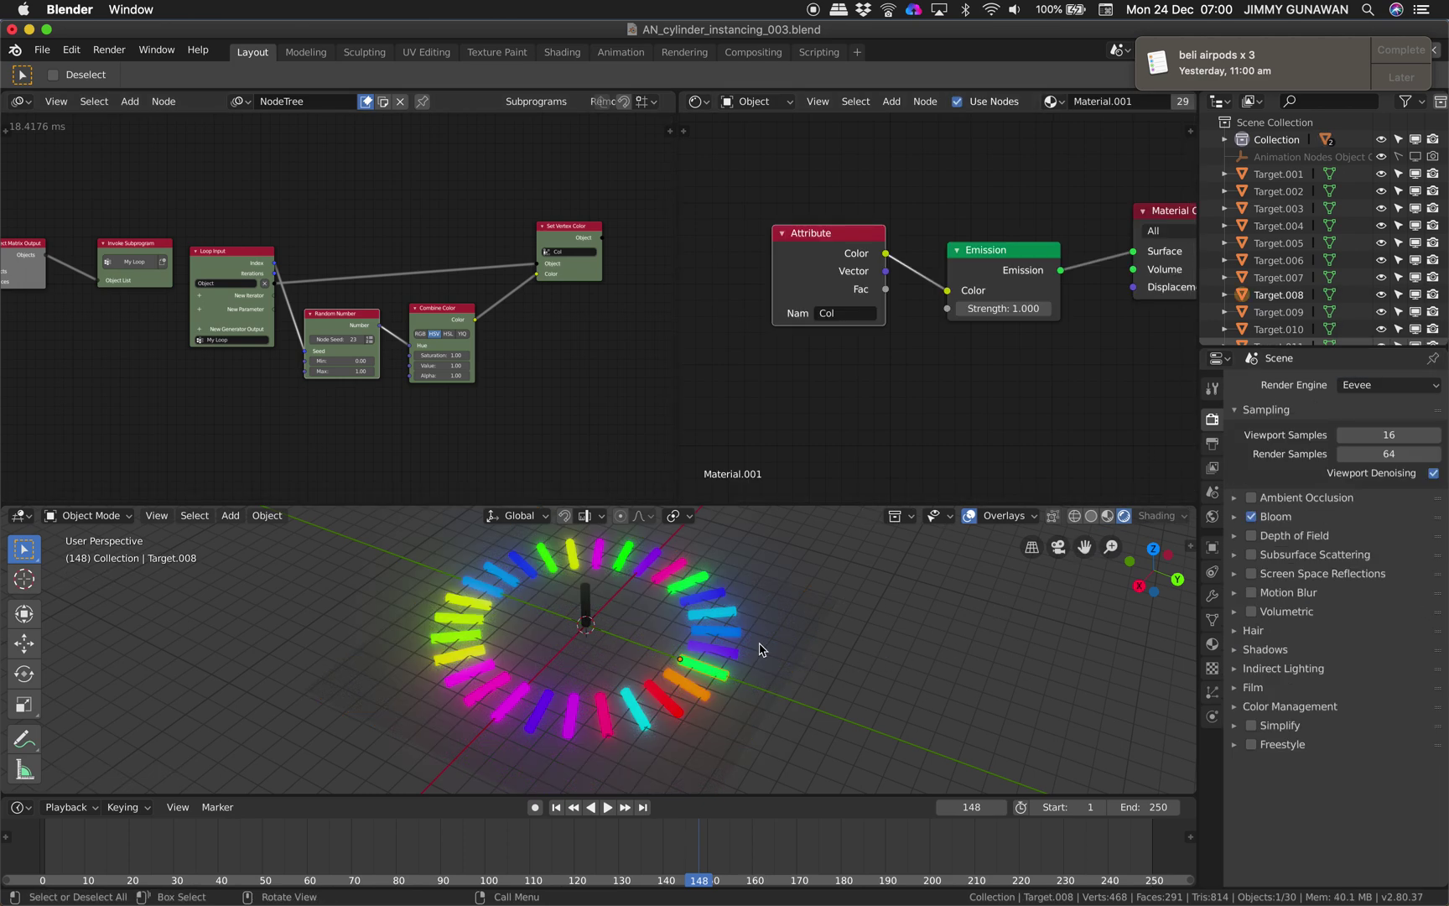
key(super+s)
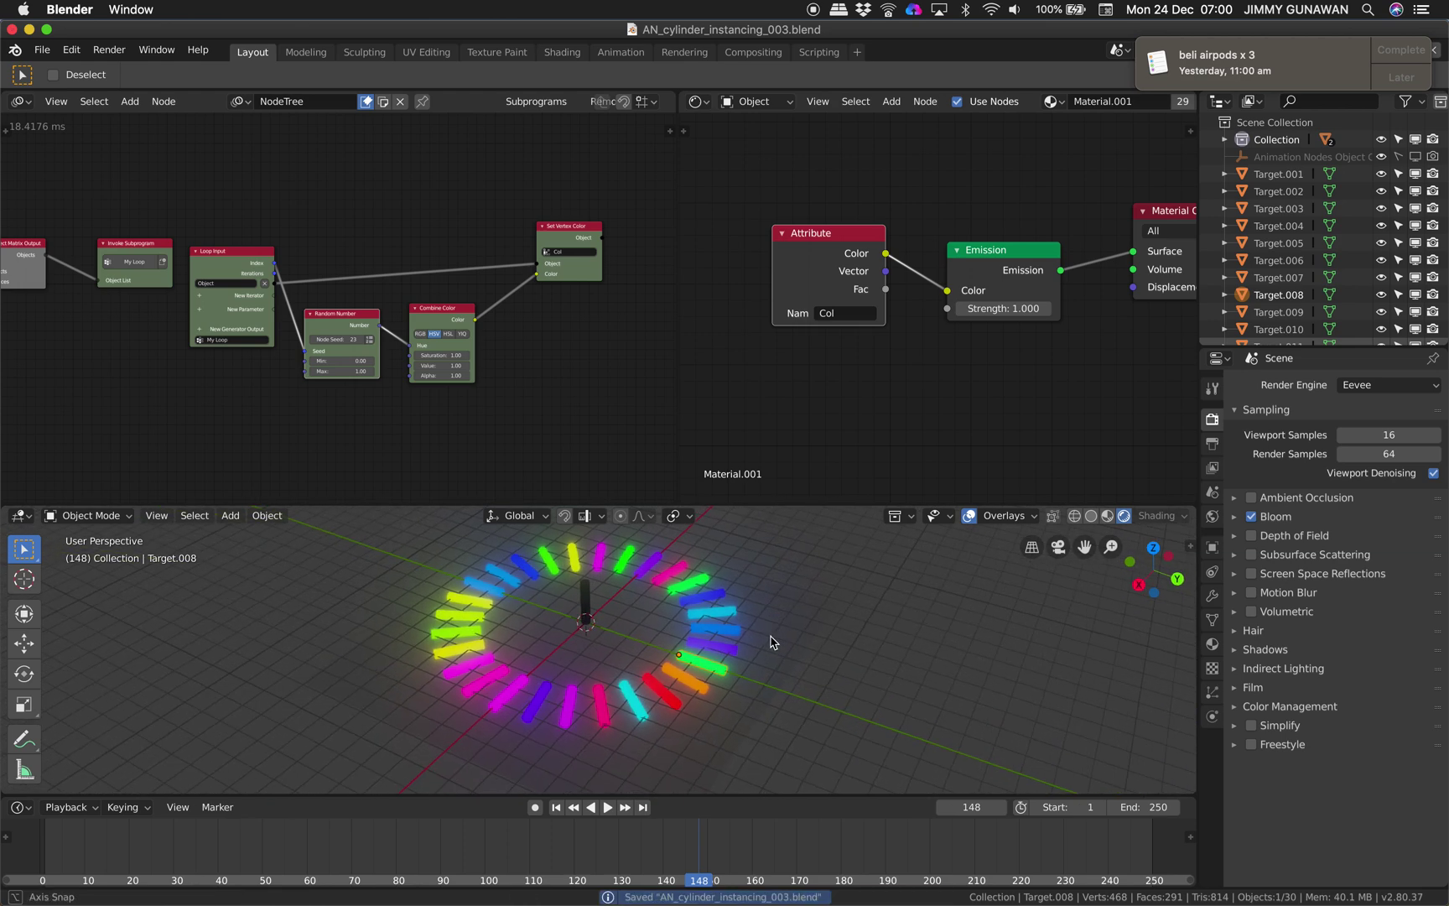
middle_drag(777, 638, 771, 639)
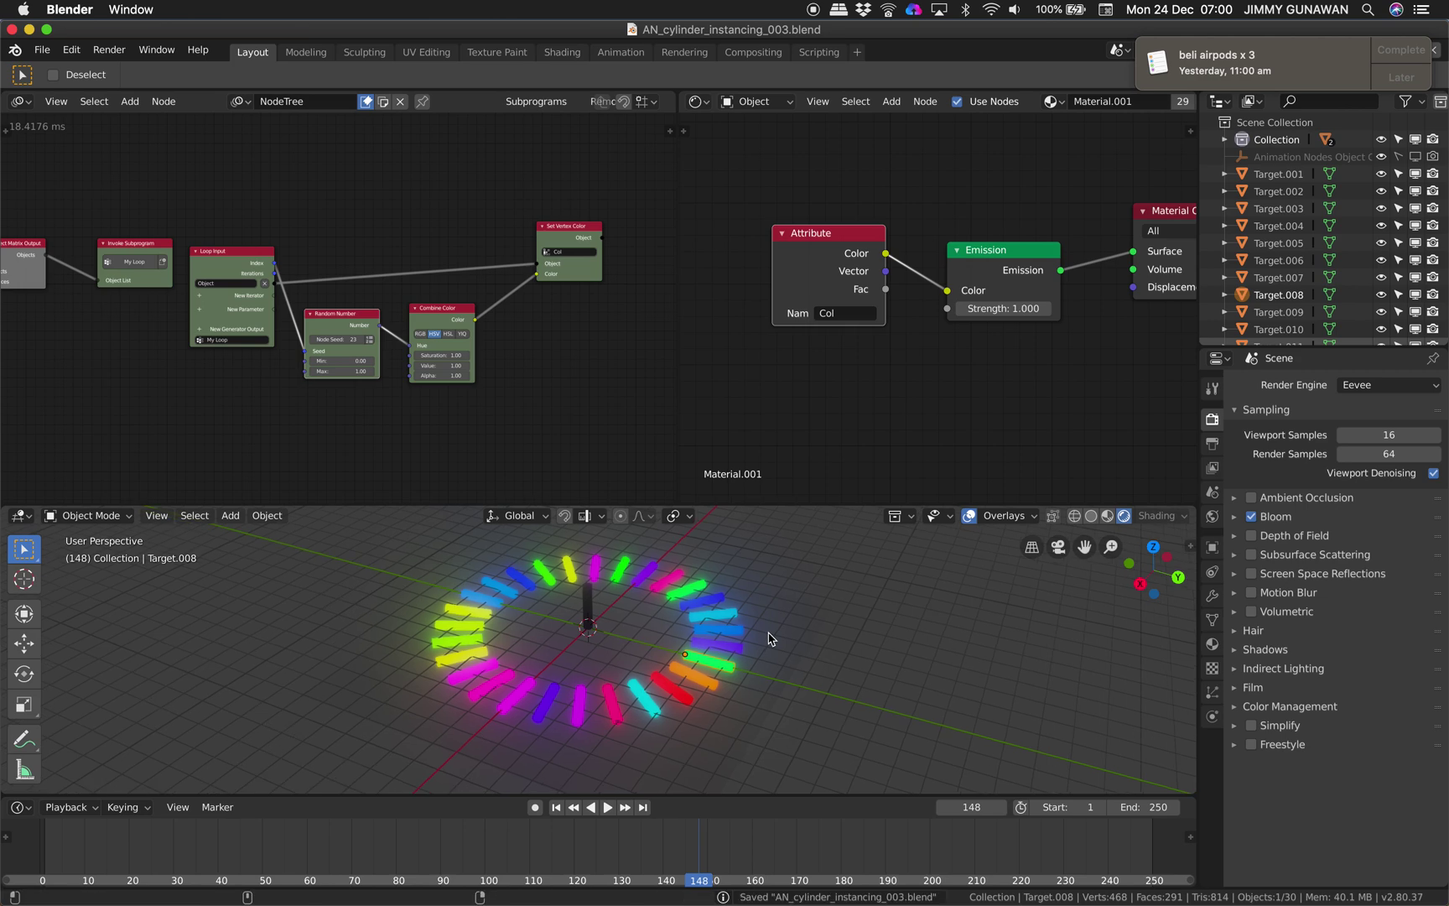
- Raise the Bloom intensity to about 1.614 and save the file
click(1241, 519)
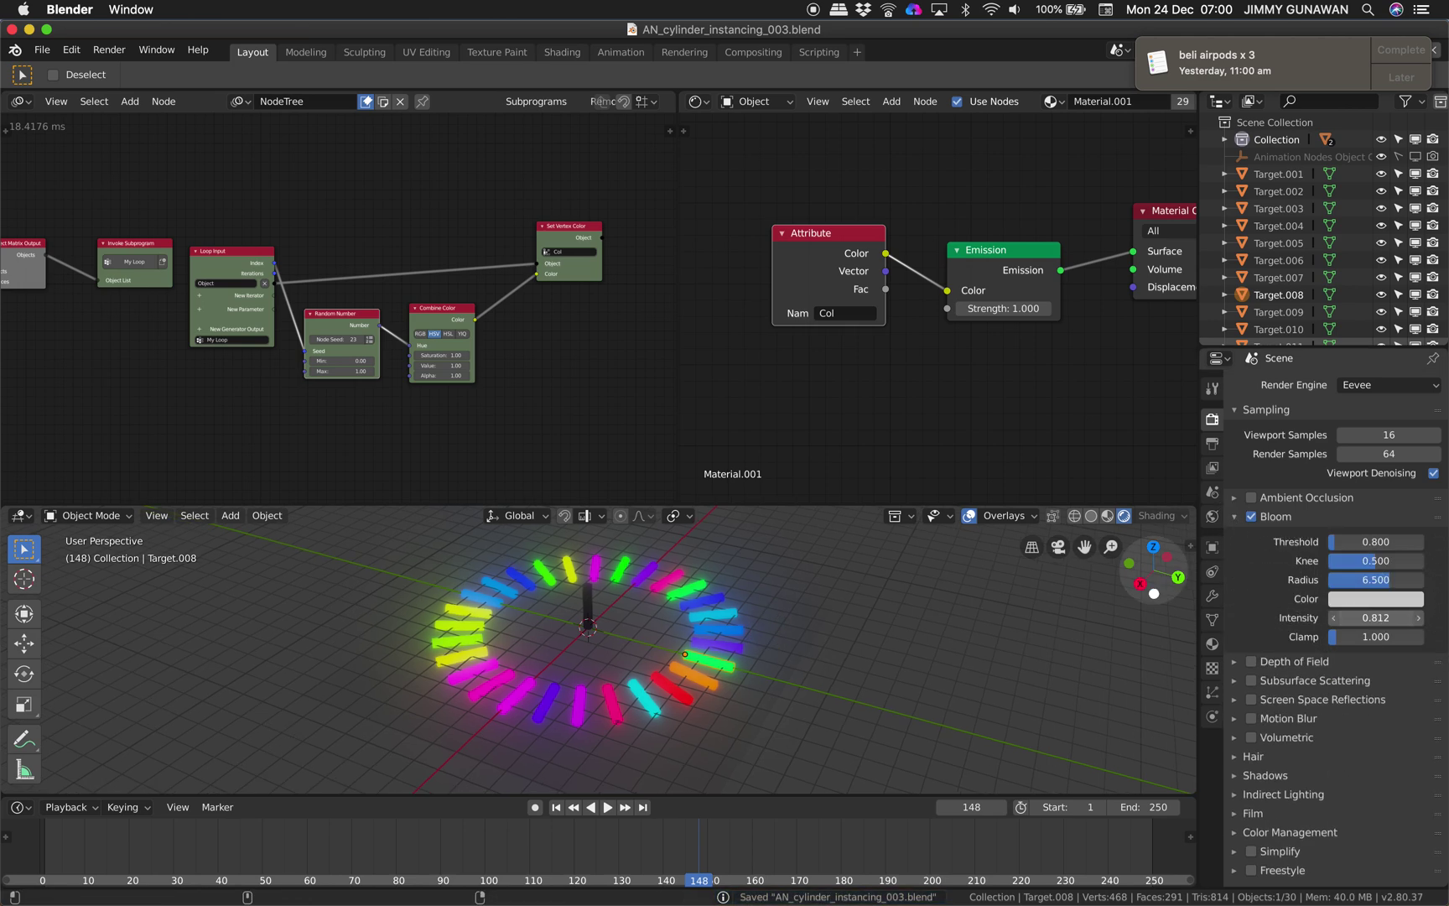
drag(1375, 618, 1417, 618)
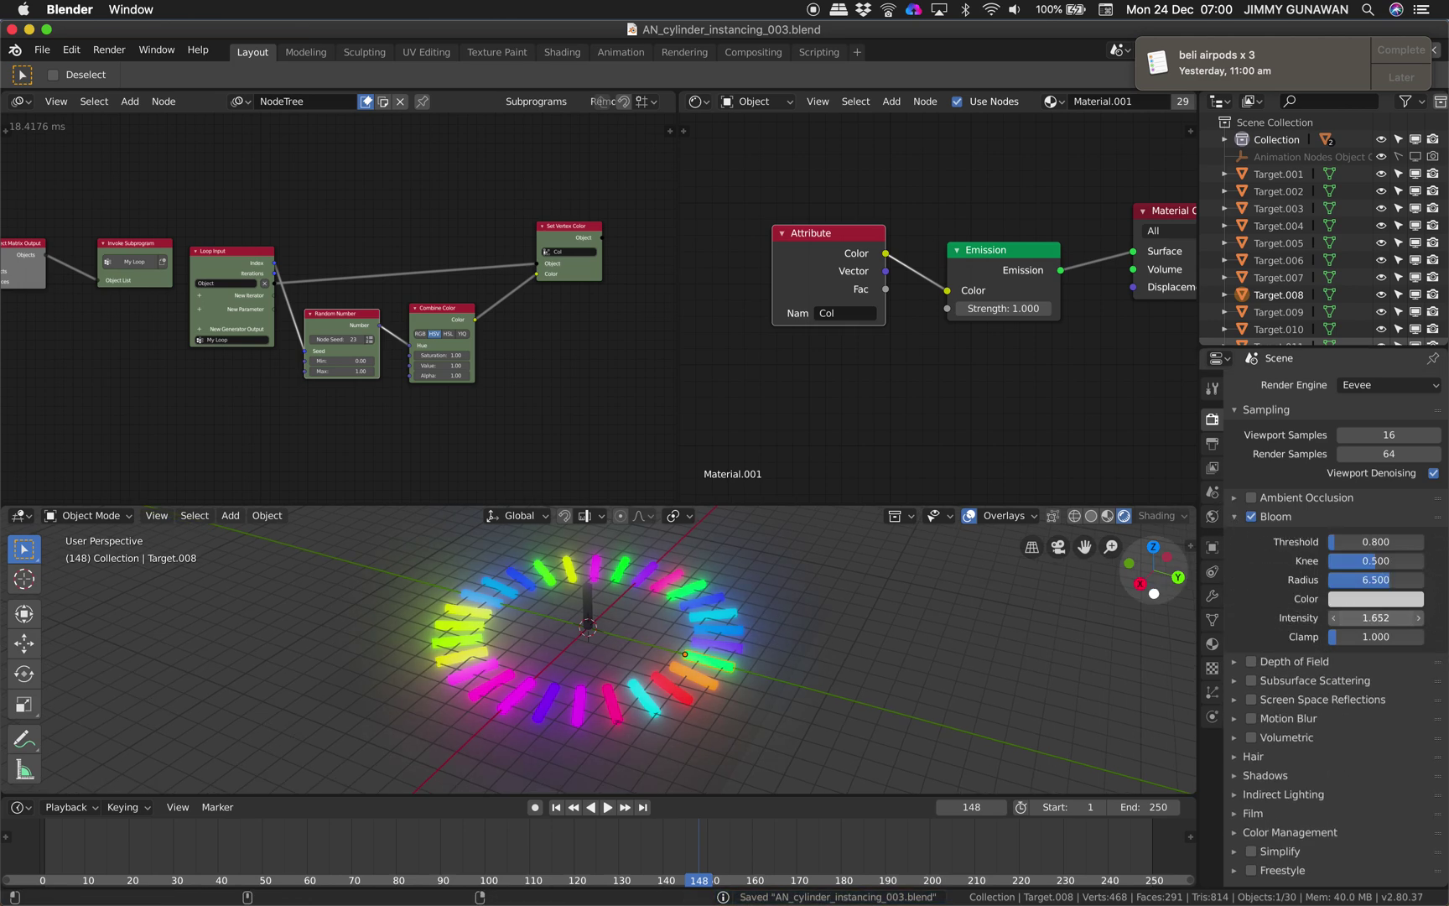
mouse_move(740, 619)
middle_down()
mouse_move(728, 653)
mouse_move(744, 621)
middle_up()
key(ctrl+s)
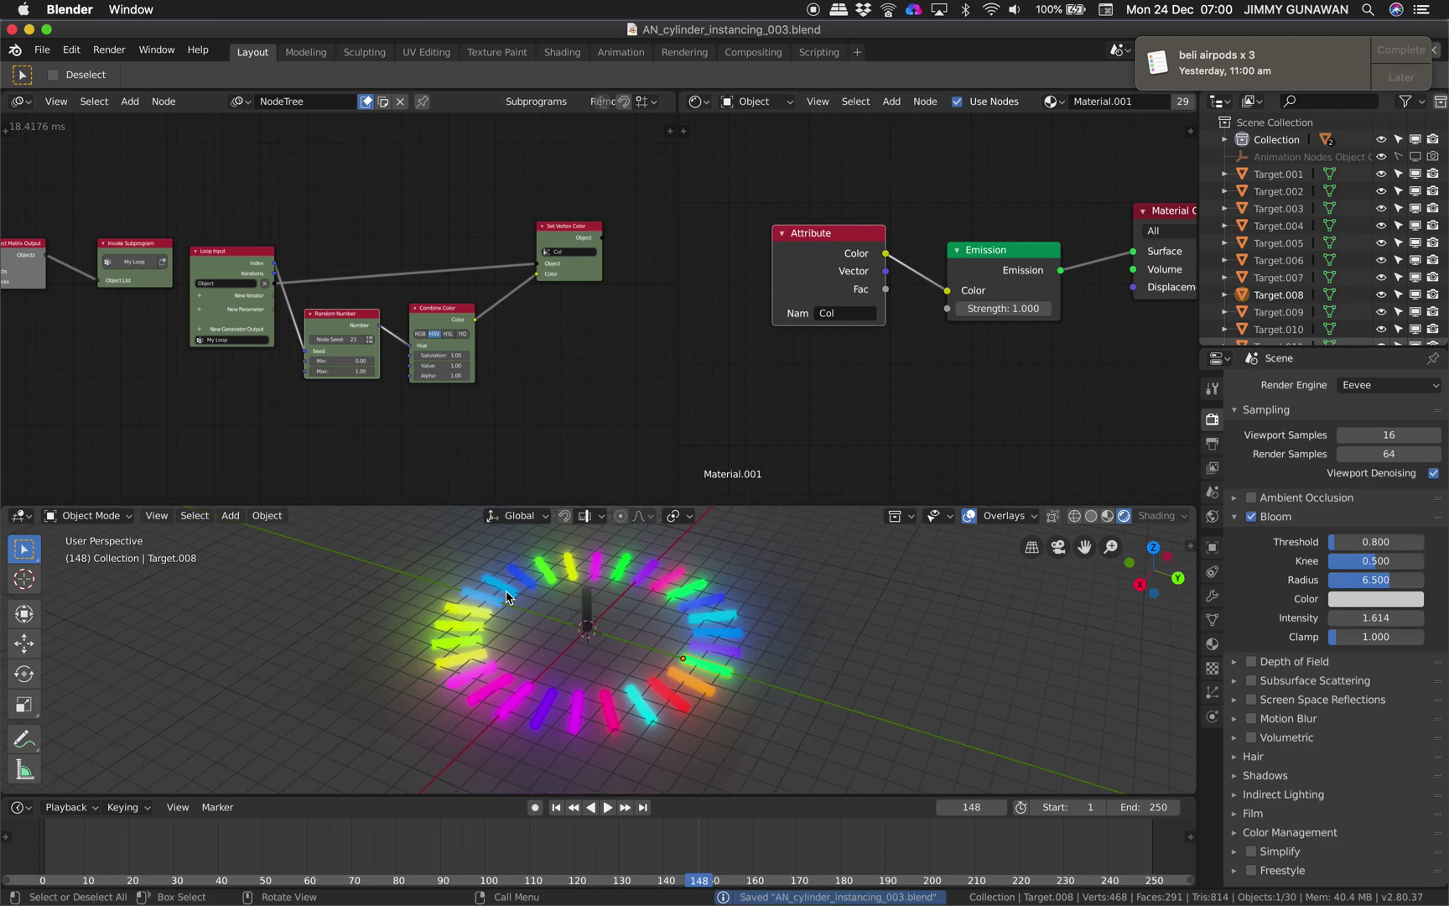
- Save the file as the incremented version AN_cylinder_instancing_004.blend and dismiss the reminder notification
middle_drag(493, 363, 356, 327)
scroll(354, 327, up, 3)
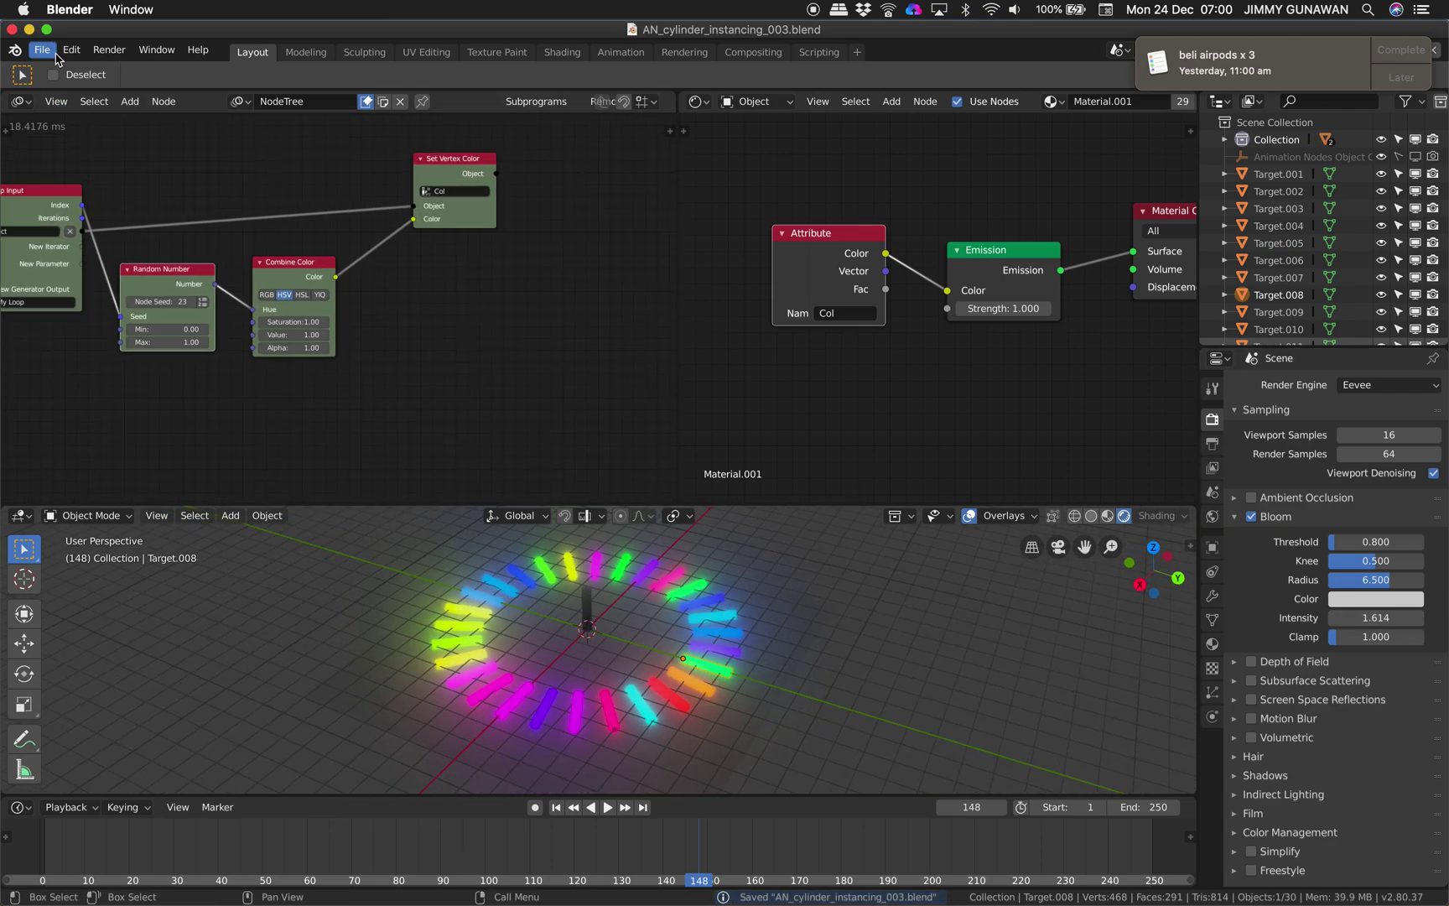
click(47, 52)
click(92, 198)
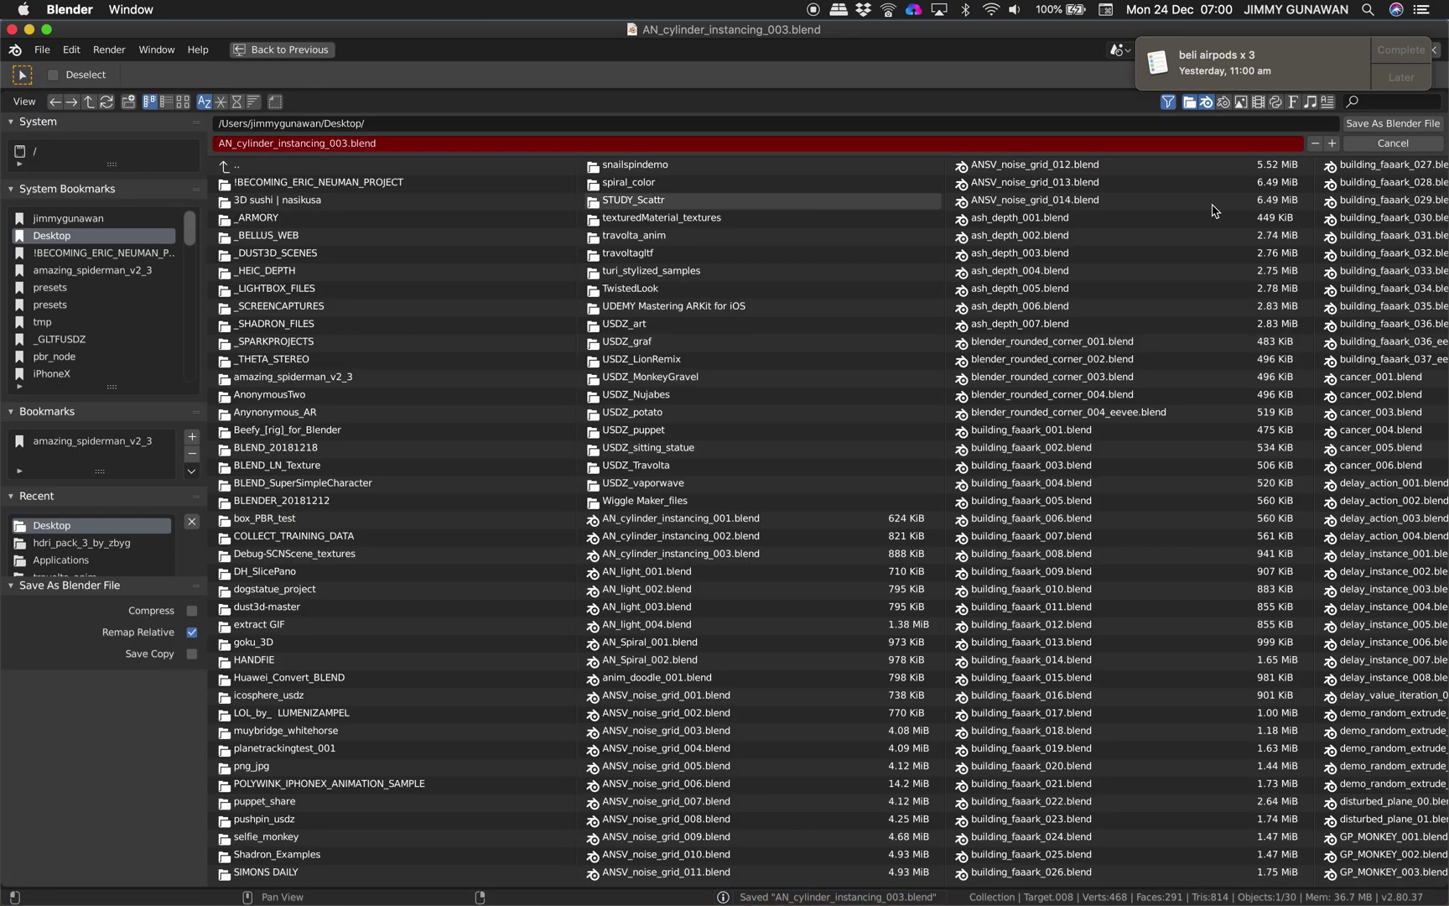
click(1374, 125)
click(1396, 52)
- Set the Emission node's strength to 2.400 in Material.001 and save the file
middle_drag(1002, 382, 925, 369)
mouse_move(940, 307)
mouse_down()
mouse_move(961, 307)
mouse_move(929, 307)
mouse_move(949, 307)
mouse_up()
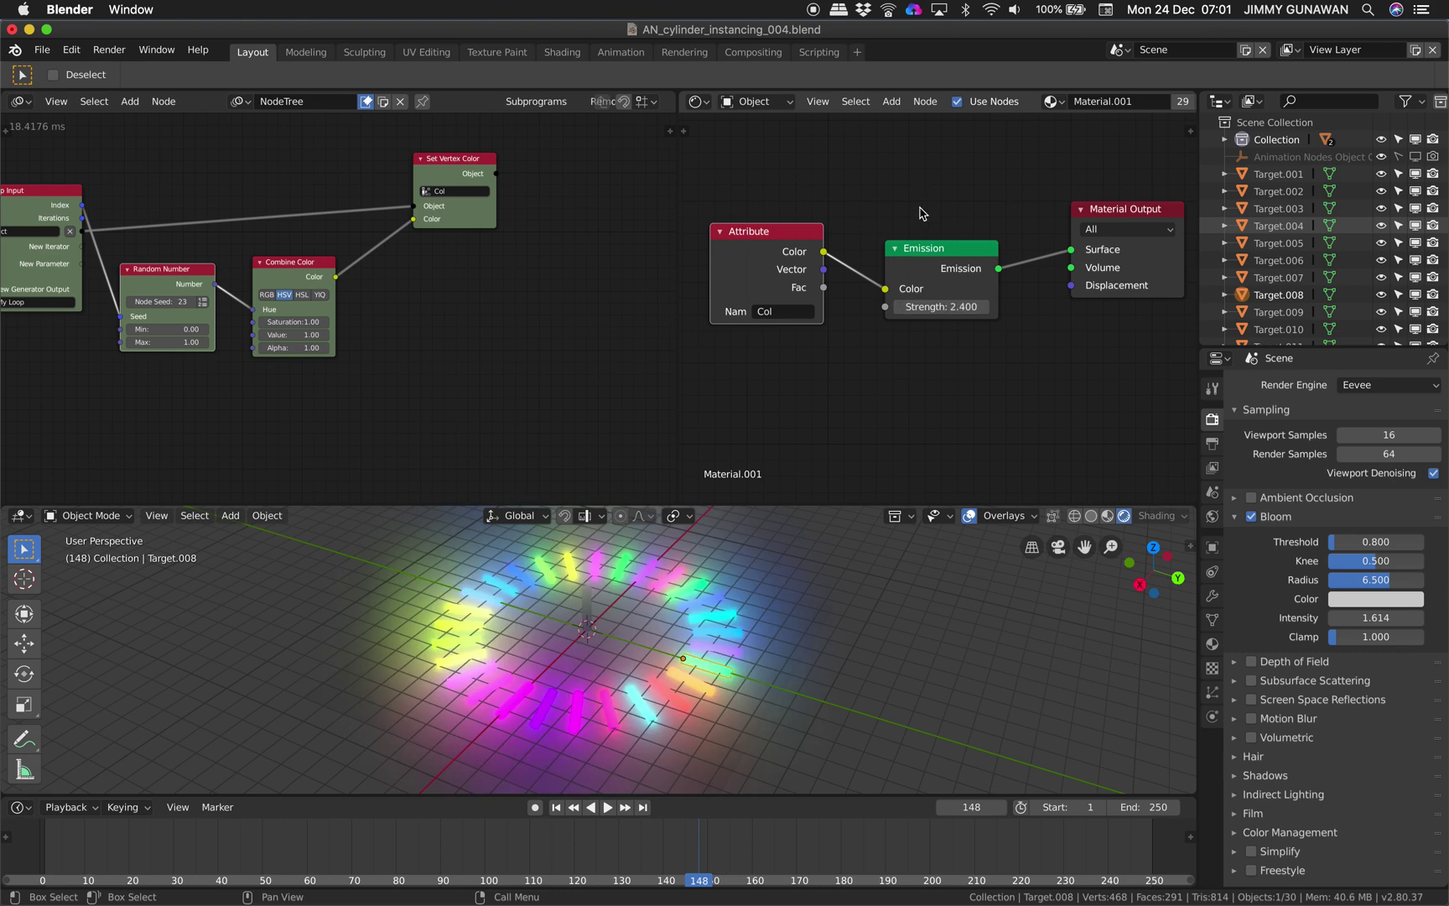
middle_drag(923, 212, 939, 224)
key(super+s)
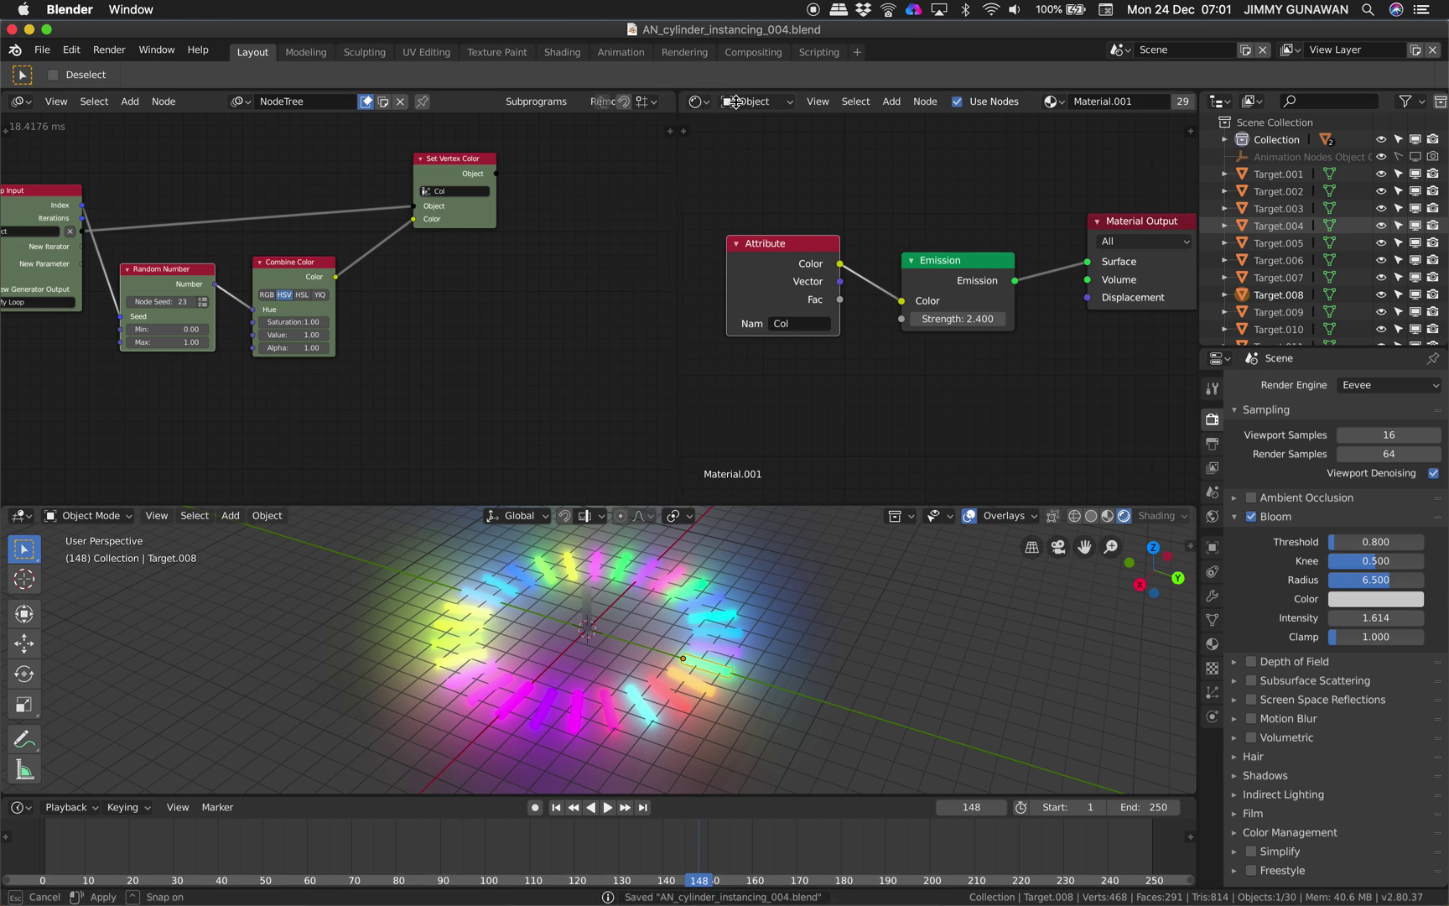
- Expand the Animation Nodes editor over the shader editor and set the circle distribution to amount 24 and radius 5.08
drag(672, 93, 720, 122)
scroll(545, 256, down, 2)
middle_drag(545, 256, 794, 293)
scroll(789, 298, up, 3)
middle_drag(682, 353, 768, 322)
middle_drag(492, 269, 556, 263)
middle_drag(313, 365, 568, 267)
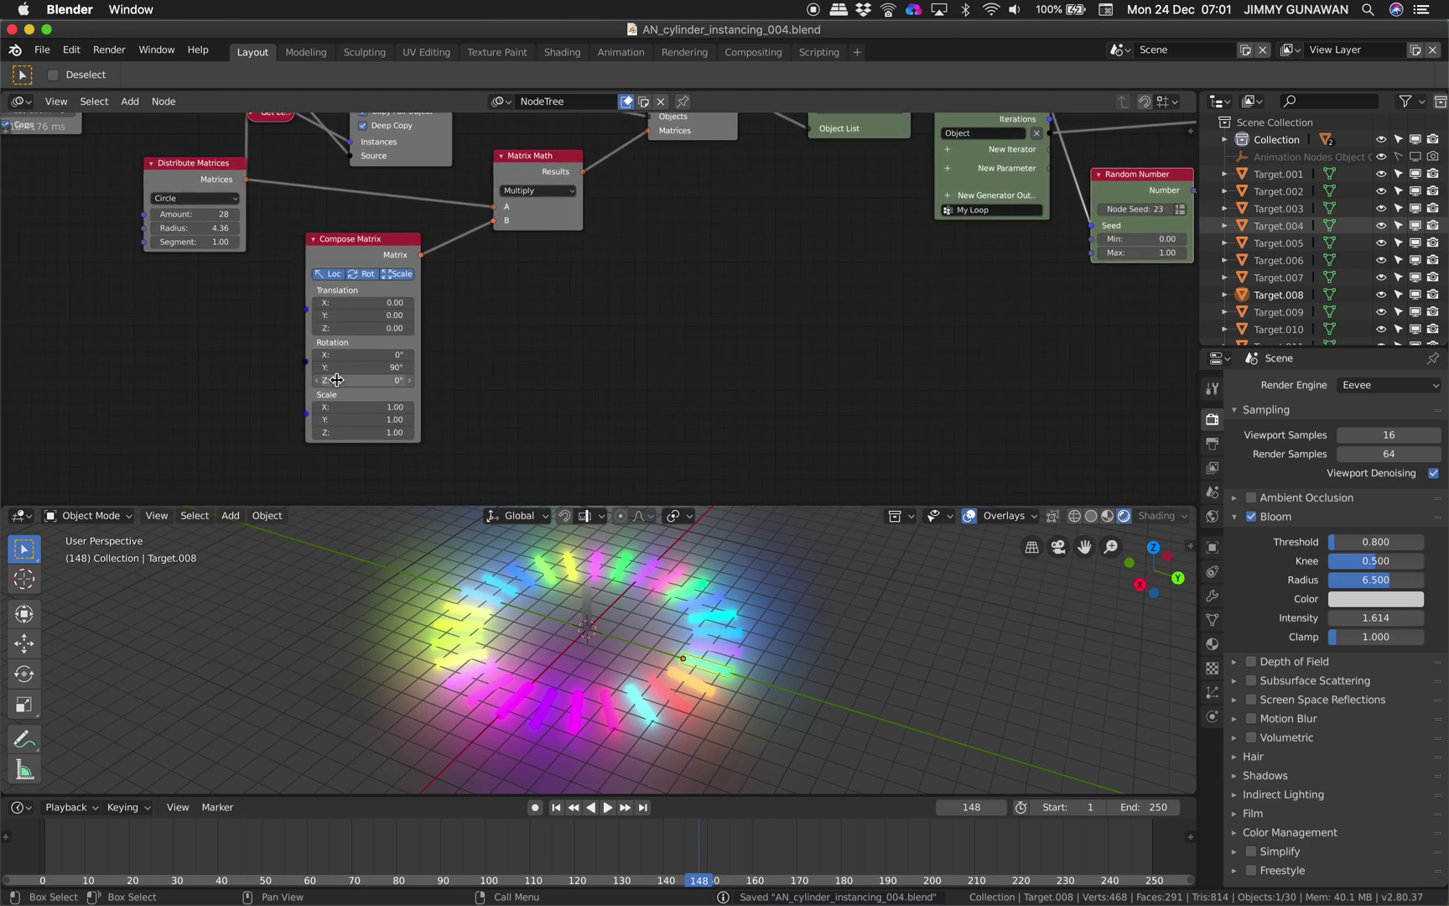
middle_drag(404, 360, 728, 418)
middle_drag(579, 343, 573, 436)
scroll(532, 377, up, 1)
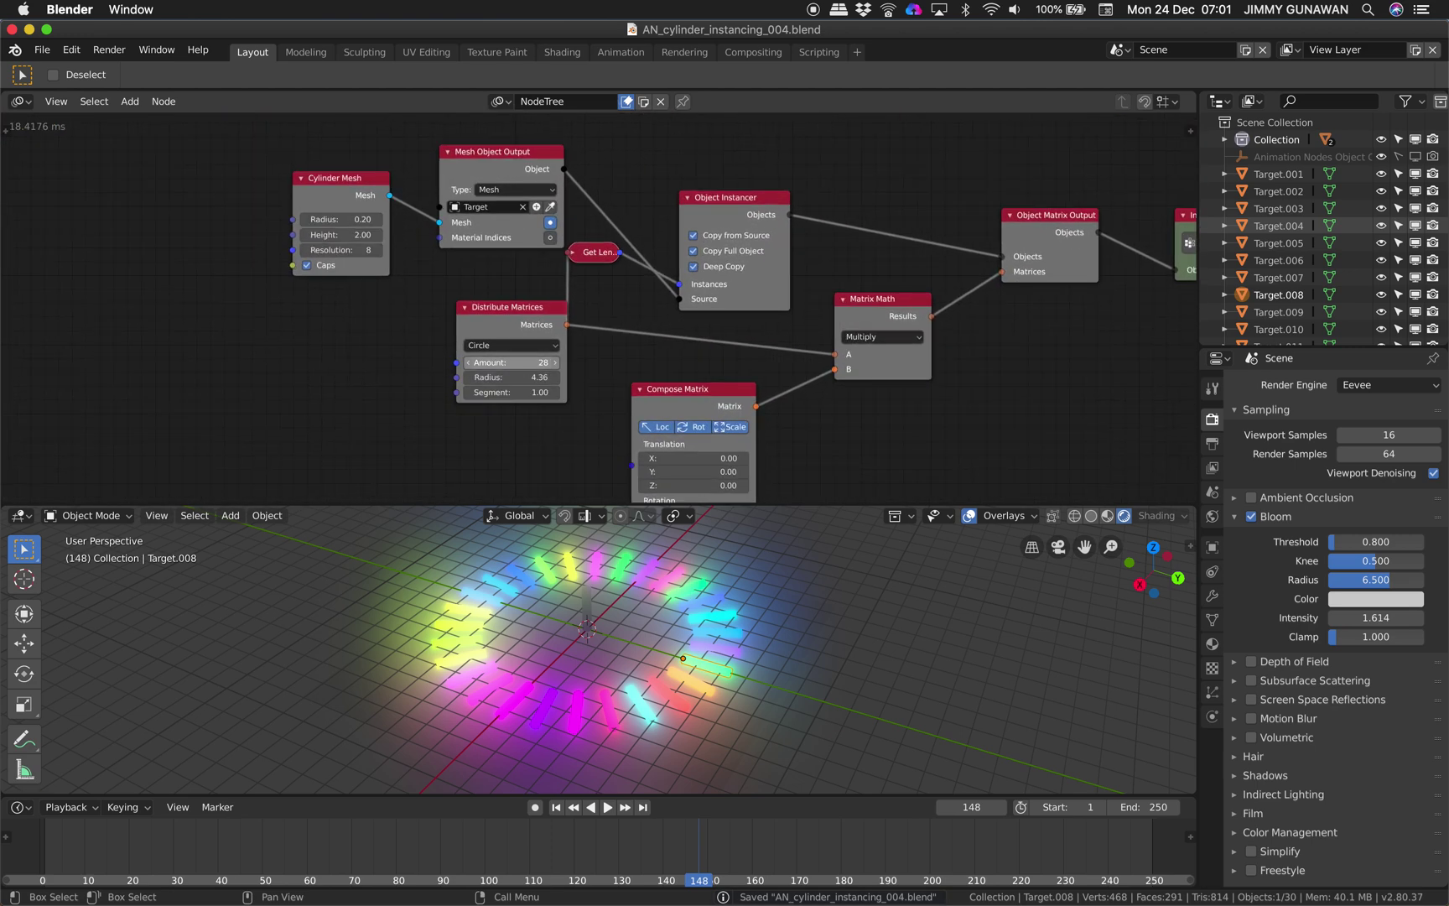
mouse_move(527, 363)
mouse_down()
mouse_move(470, 363)
mouse_move(570, 374)
mouse_move(520, 374)
mouse_up()
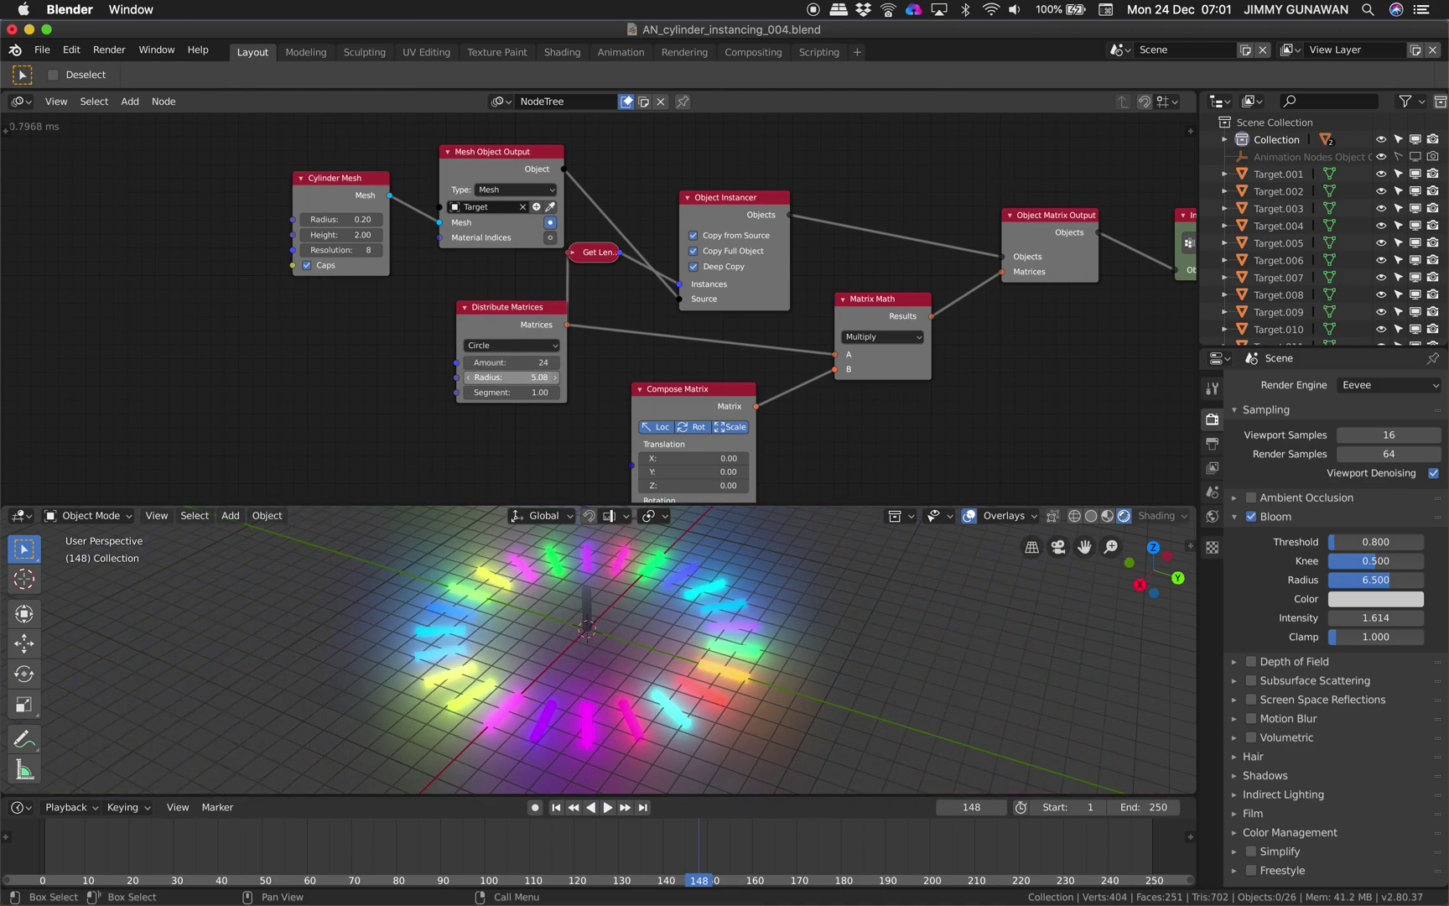
- Spread out the Cylinder Mesh and Mesh Object Output nodes and save the file as AN_cylinder_instancing_005.blend
drag(339, 193, 210, 186)
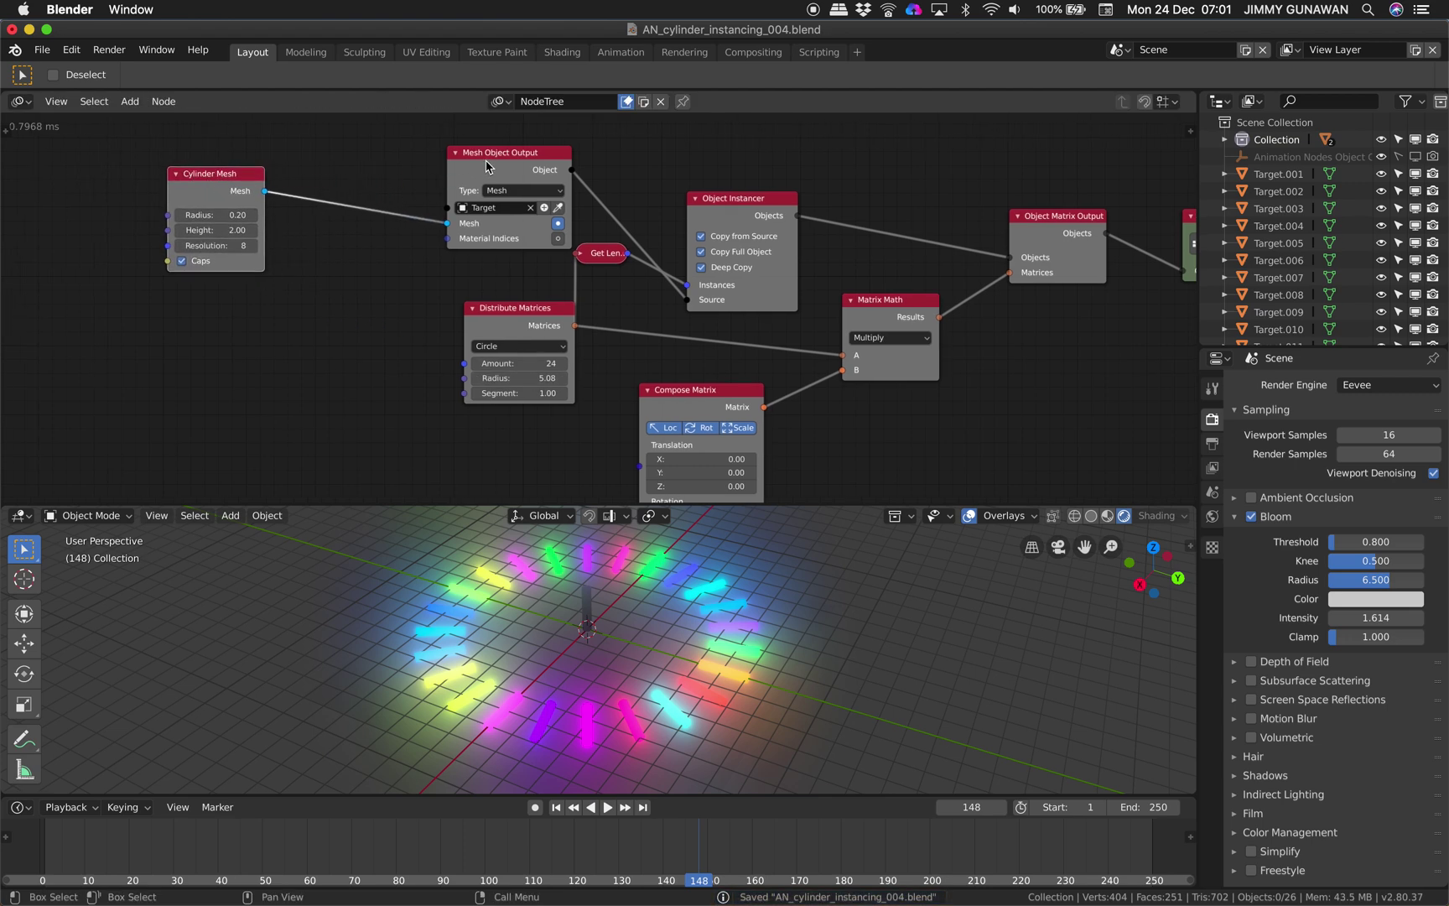
drag(490, 166, 379, 171)
click(41, 49)
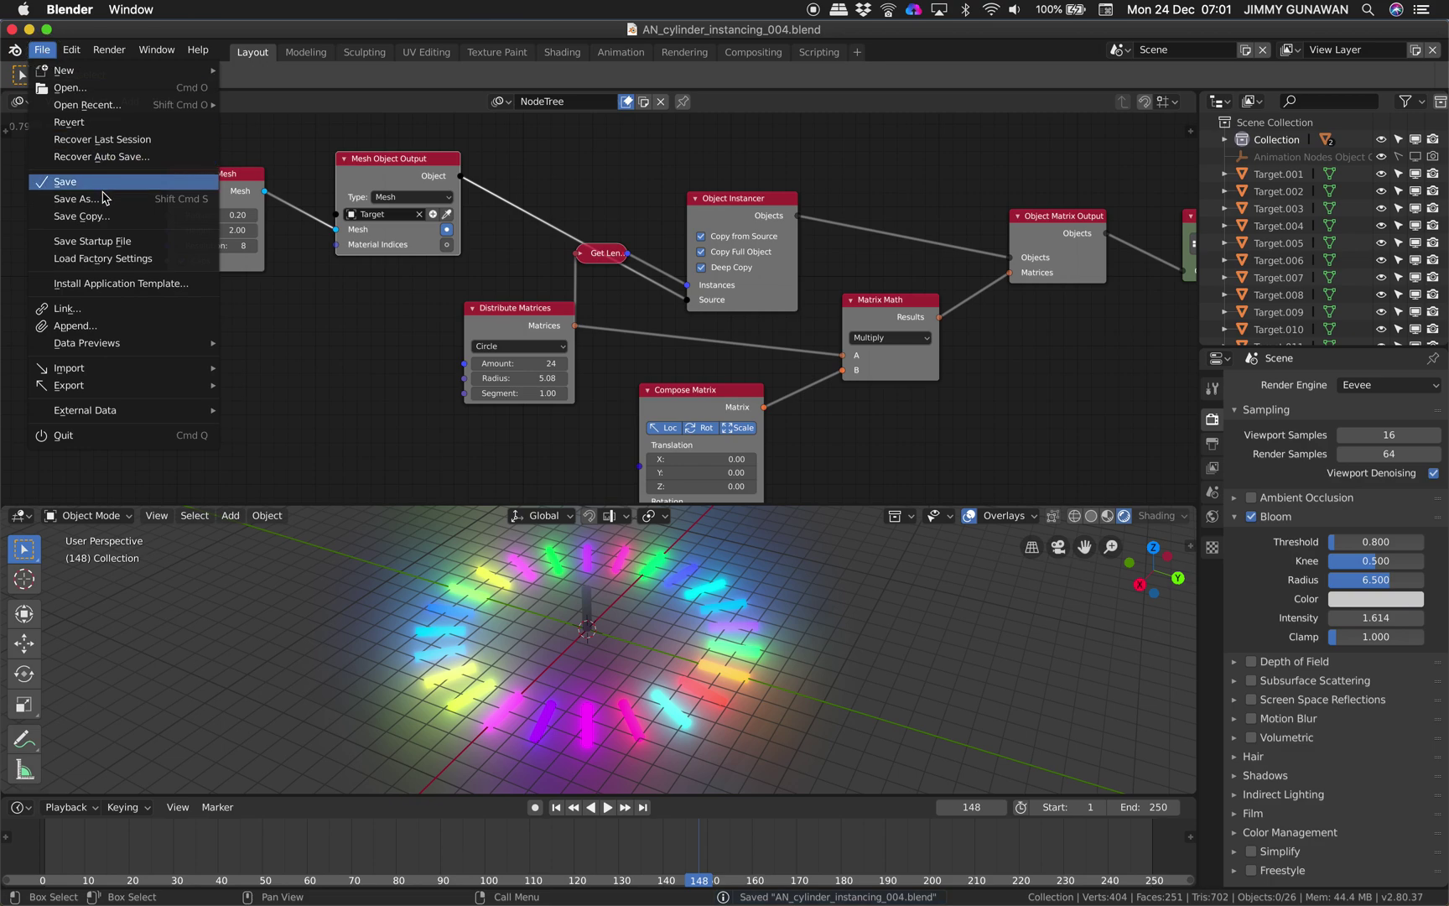
click(58, 195)
click(1361, 130)
scroll(552, 258, down, 1)
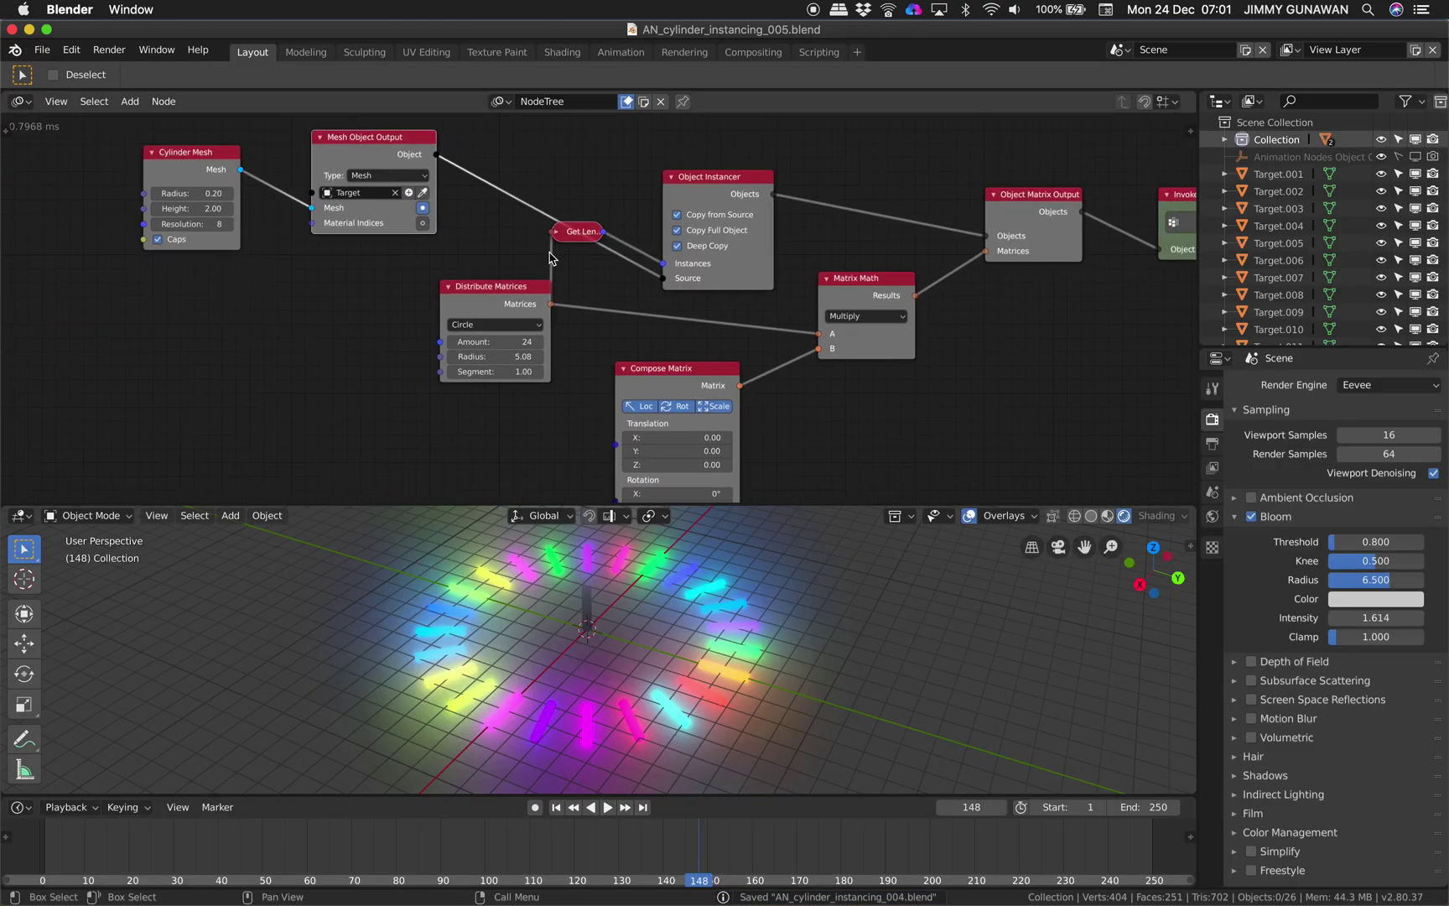
- Reposition the Distribute Matrices and Compose Matrix nodes, keeping location, rotation and scale all enabled on Compose Matrix
drag(509, 298, 413, 315)
scroll(608, 267, down, 5)
click(610, 260)
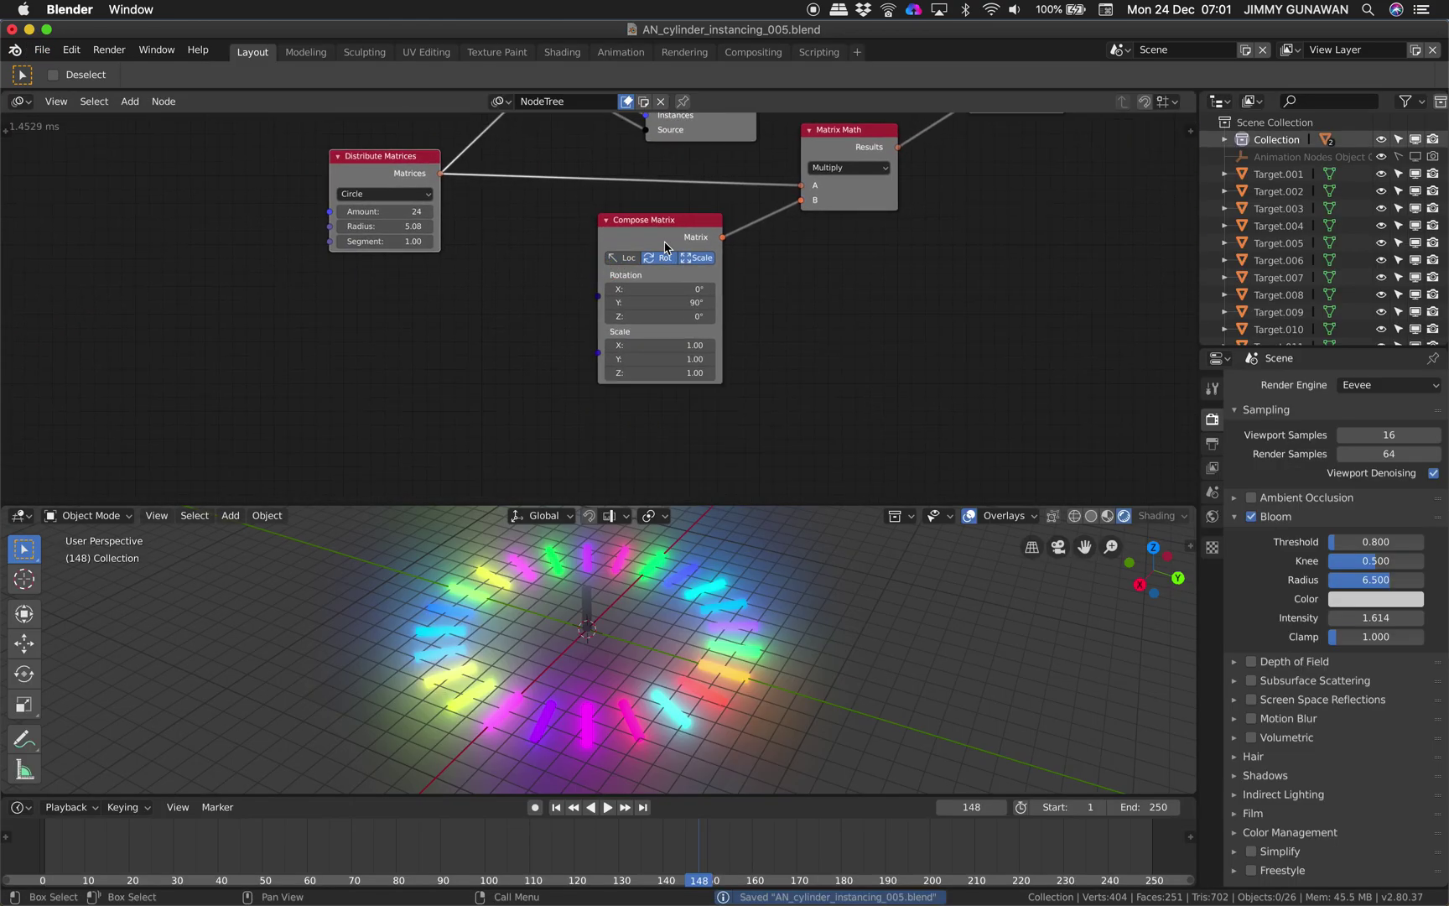
click(625, 257)
drag(662, 219, 704, 219)
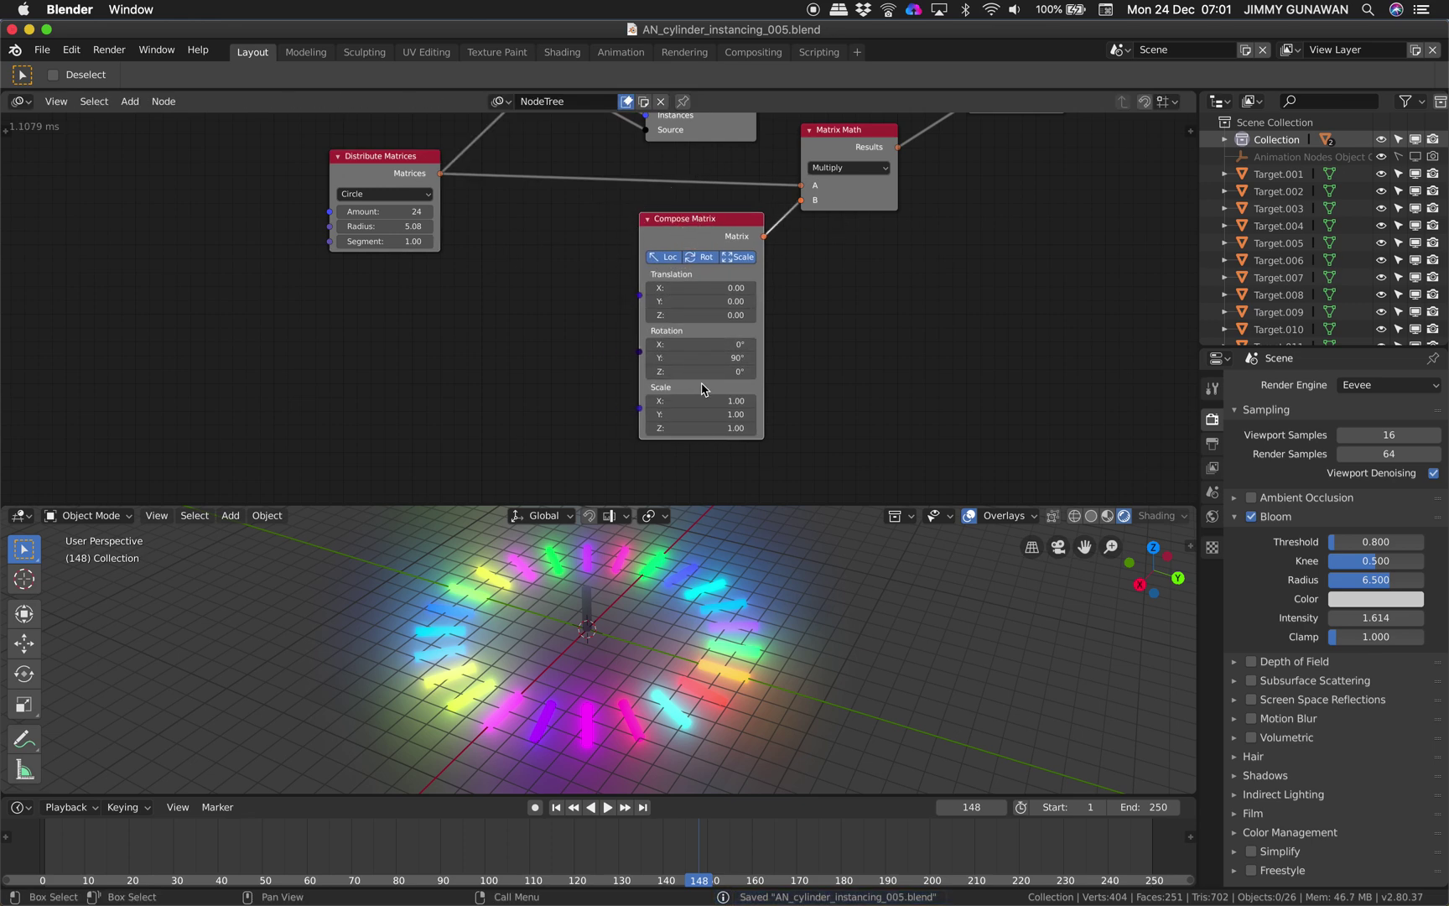
drag(693, 249, 532, 255)
key(shift+d)
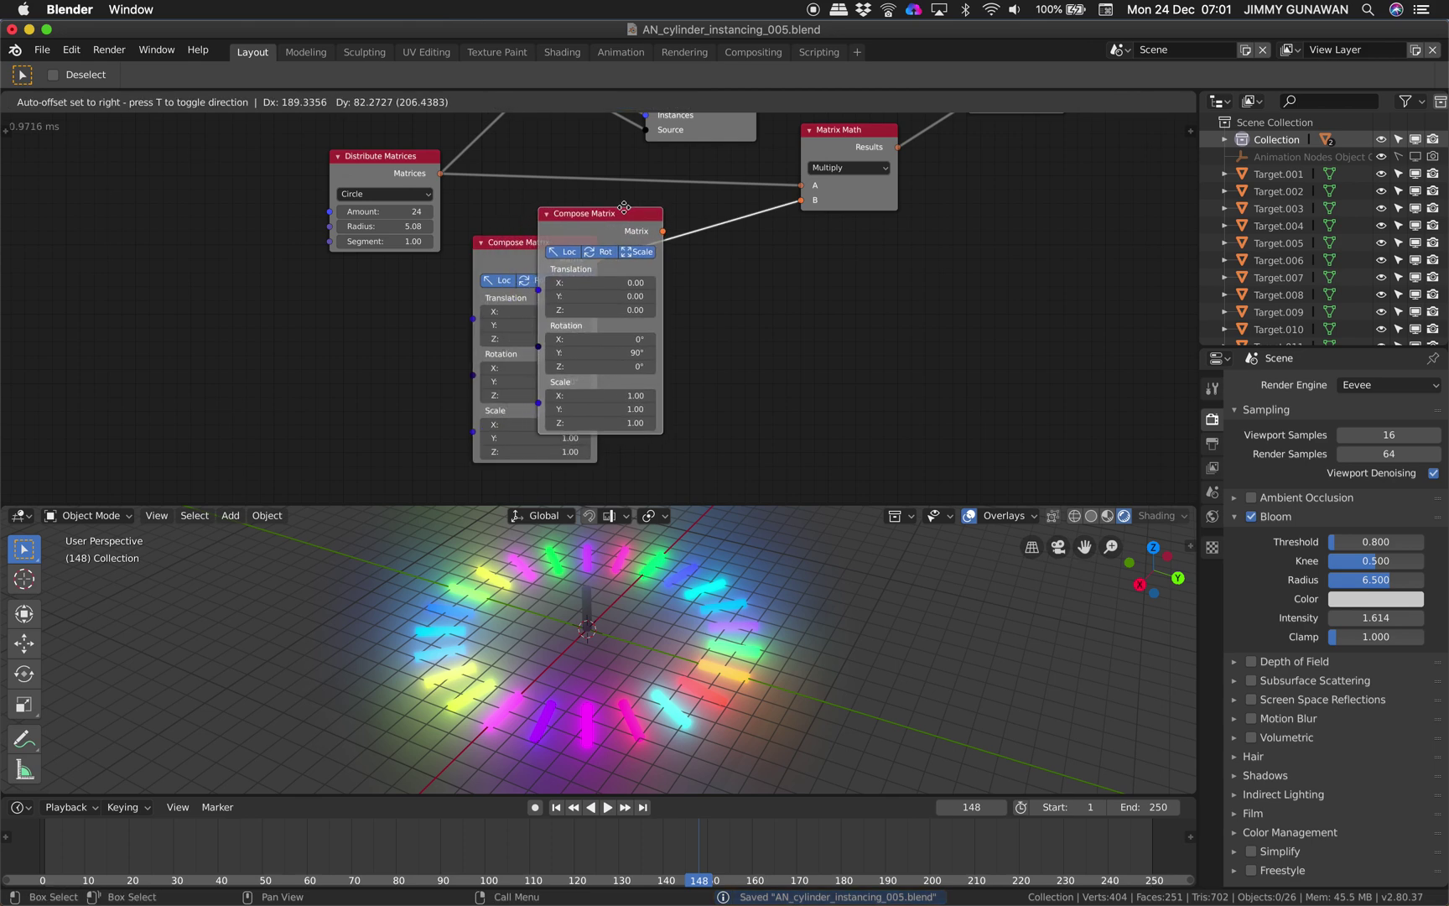
click(812, 293)
key(x)
- Move the Matrix Math node closer to the Compose Matrix node
middle_drag(850, 139, 767, 206)
drag(767, 209, 653, 273)
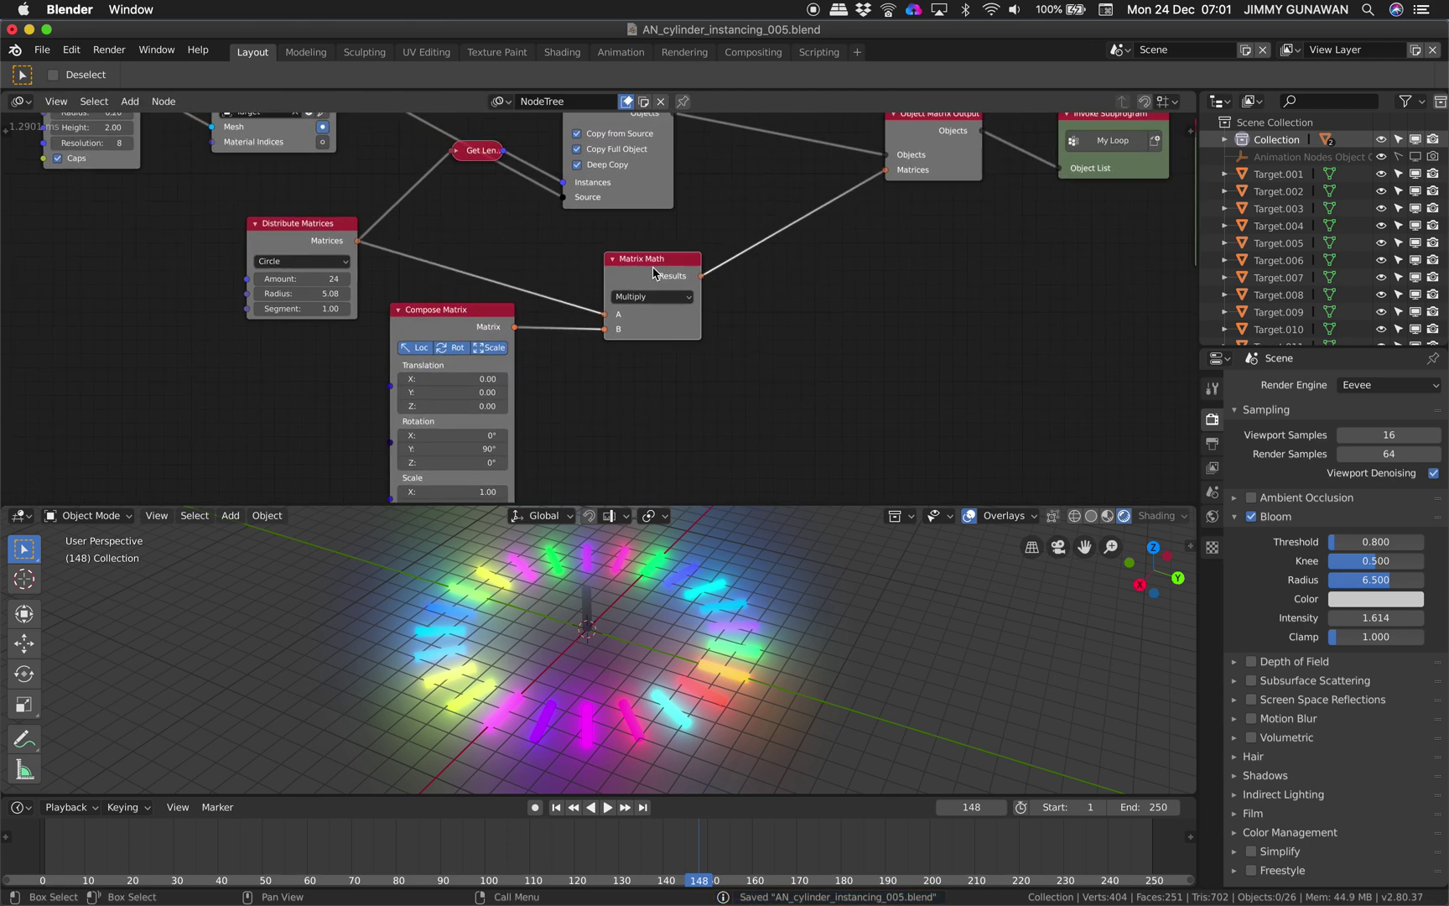
- Chain duplicates of Matrix Math and Compose Matrix as a second transform and try varying the copied Compose Matrix's X rotation
key(shift+d)
click(815, 240)
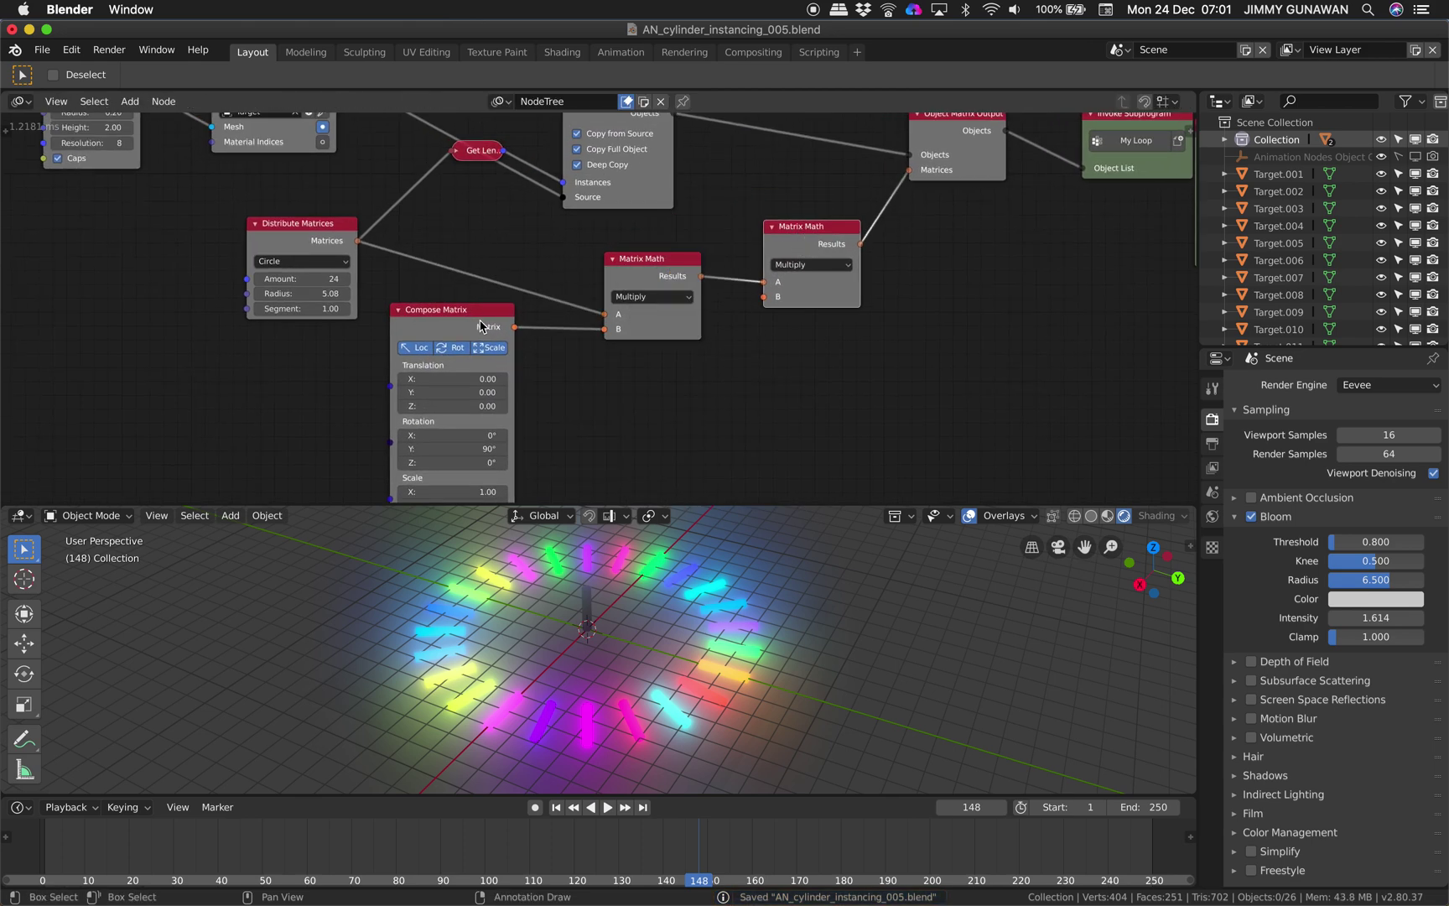
middle_drag(465, 318, 408, 261)
key(shift+d)
click(605, 326)
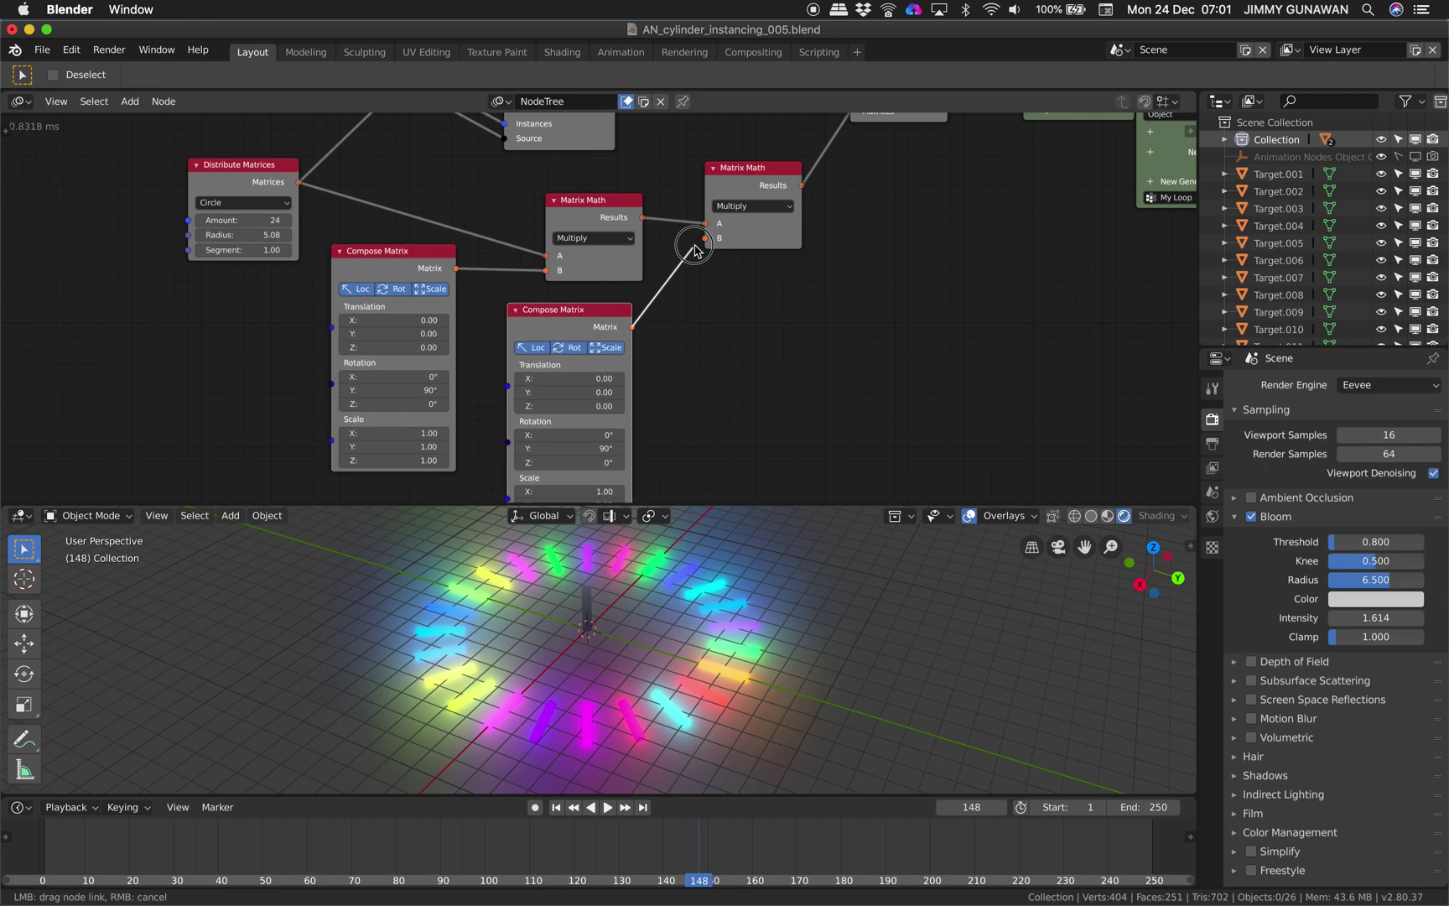
drag(694, 249, 702, 240)
scroll(605, 367, down, 3)
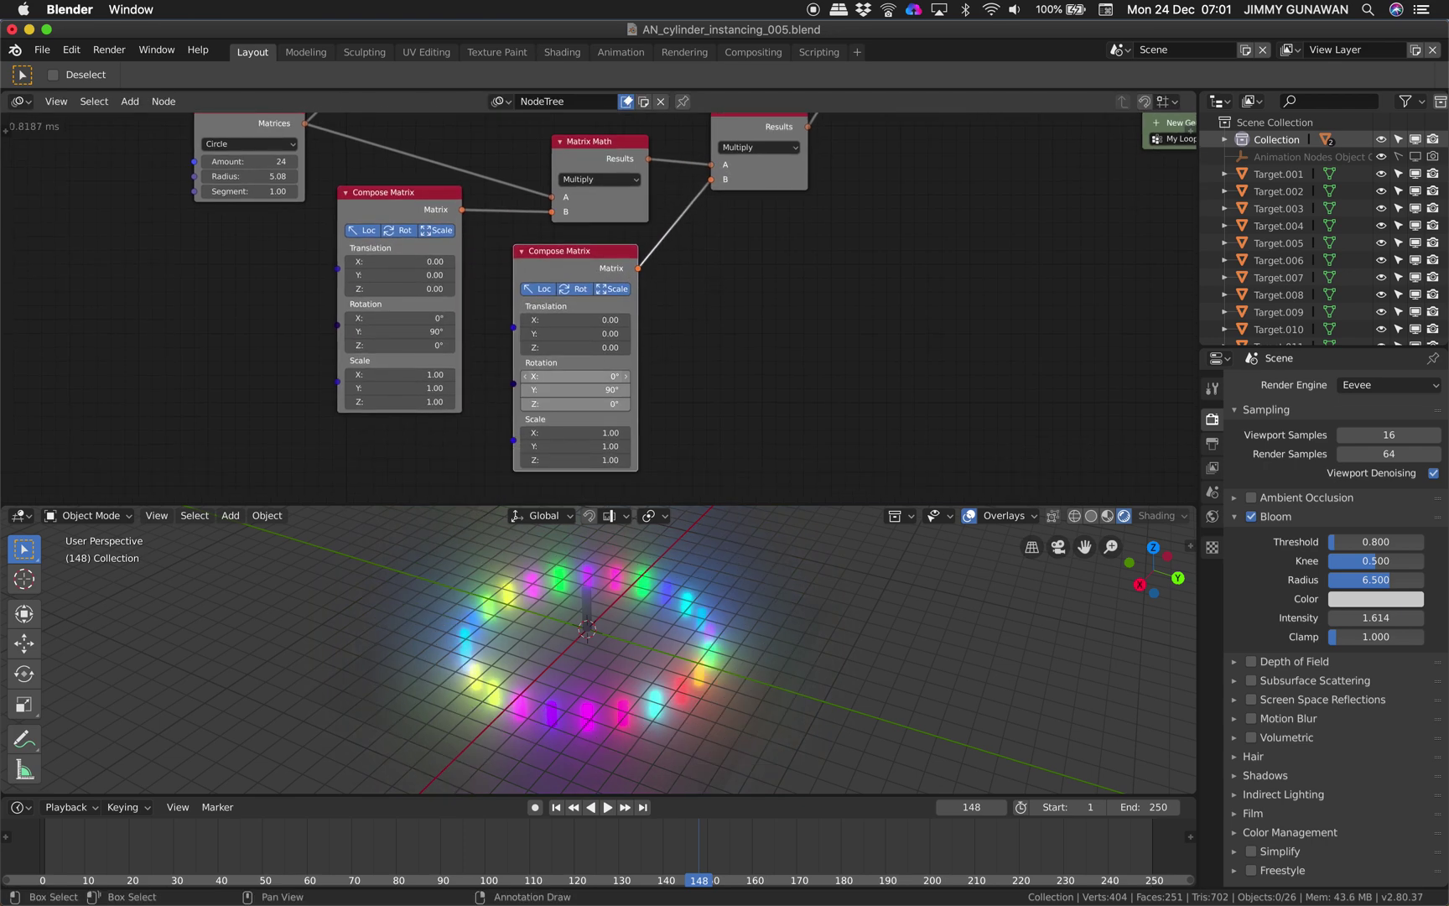
drag(576, 376, 647, 376)
- Delete the duplicated Compose Matrix and Matrix Math nodes and reconnect the remaining Matrix Math results to Object Matrix Output's matrices
key(x)
scroll(641, 295, up, 3)
click(741, 223)
key(x)
scroll(666, 277, up, 3)
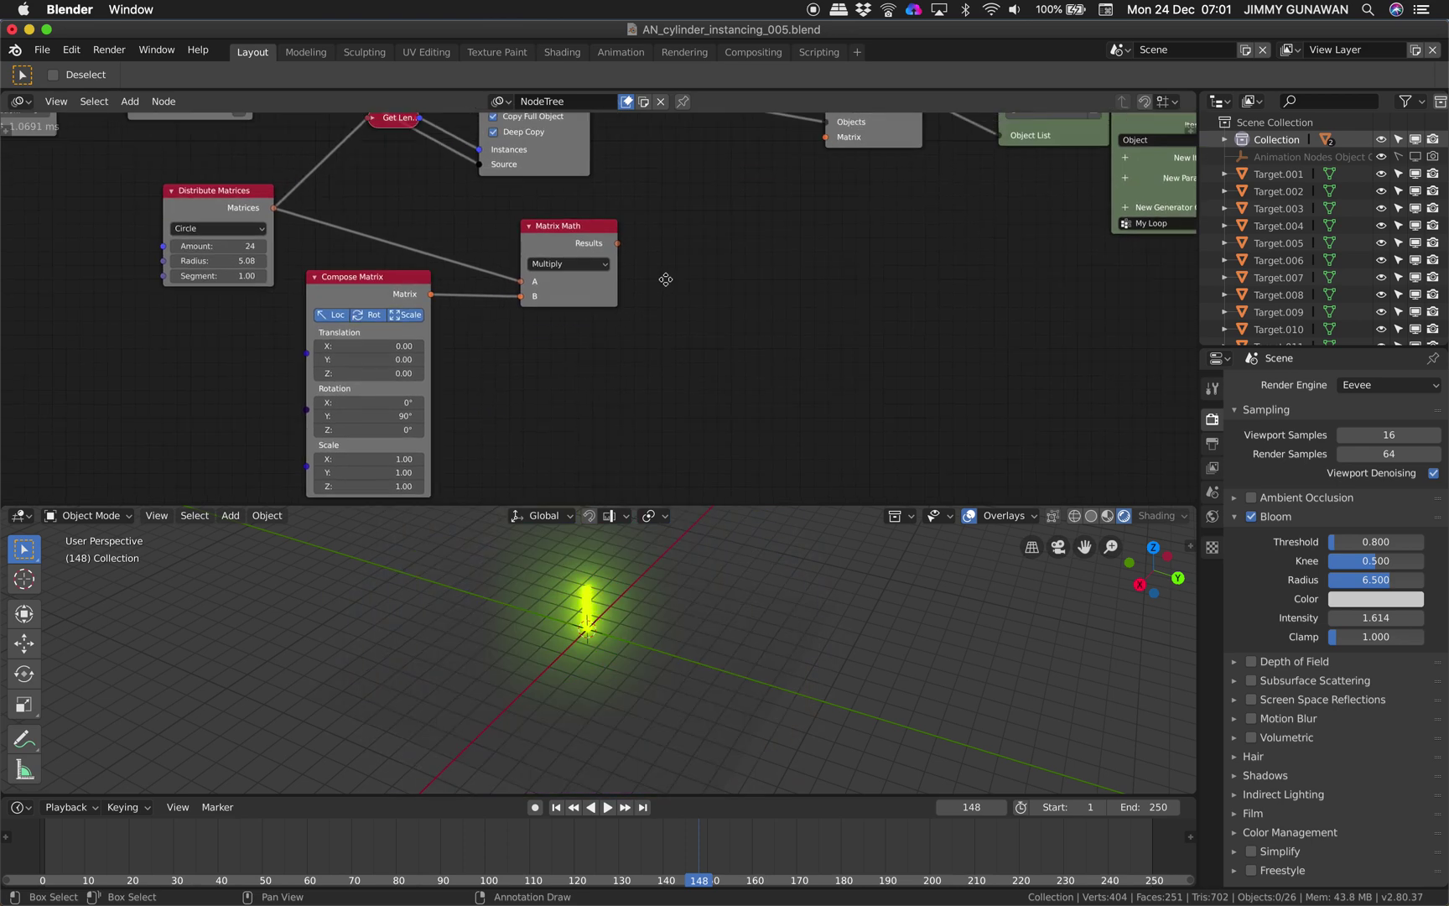
drag(604, 264, 821, 163)
- Change the Distribute Matrices mode from Circle to Spiral and view the resulting cylinder spiral
middle_drag(358, 226, 592, 237)
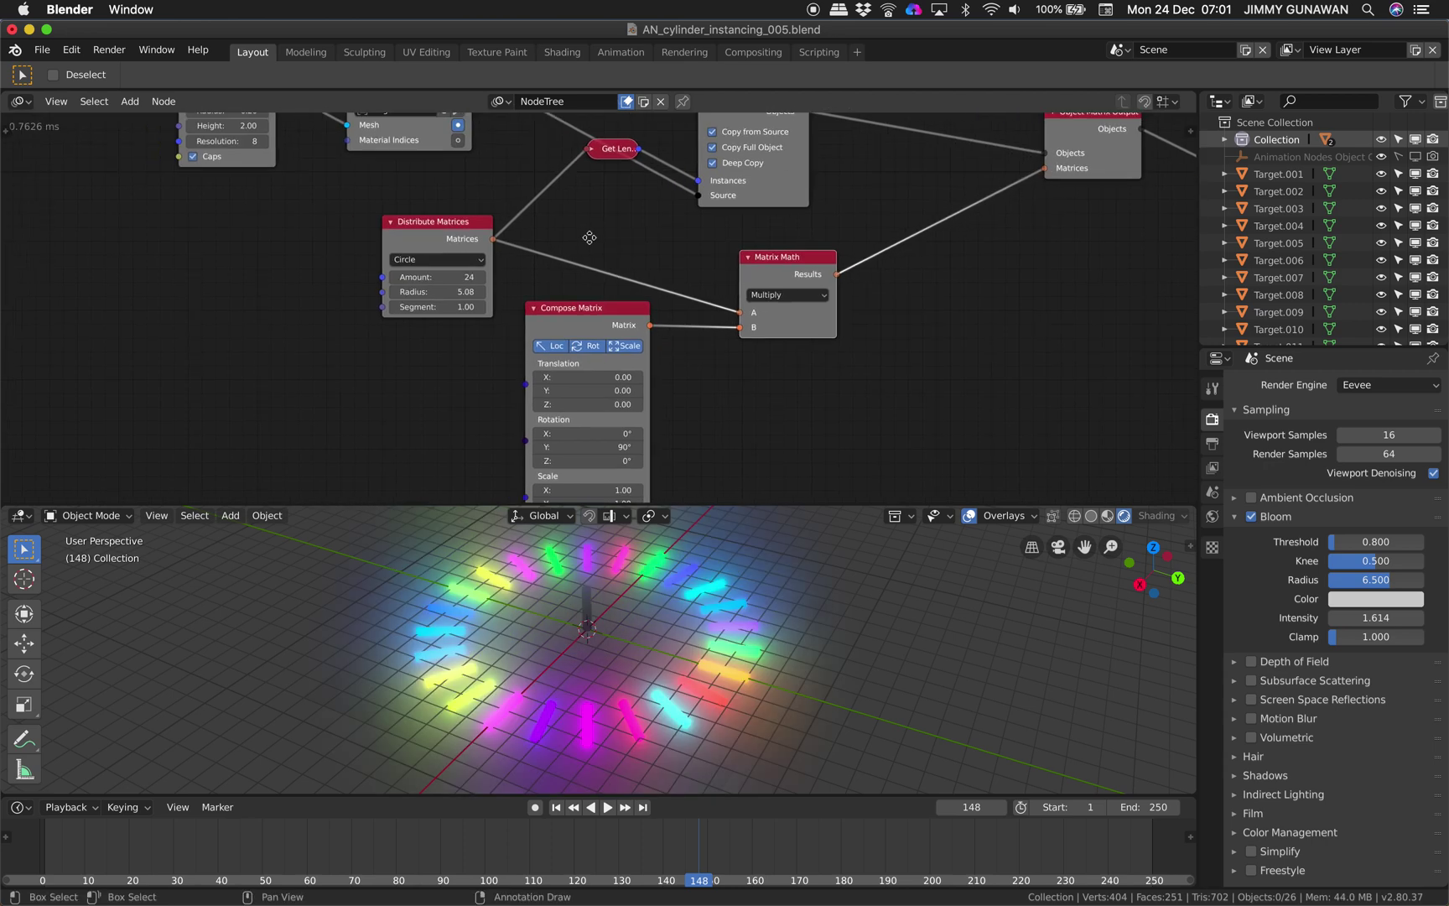
click(451, 260)
click(439, 182)
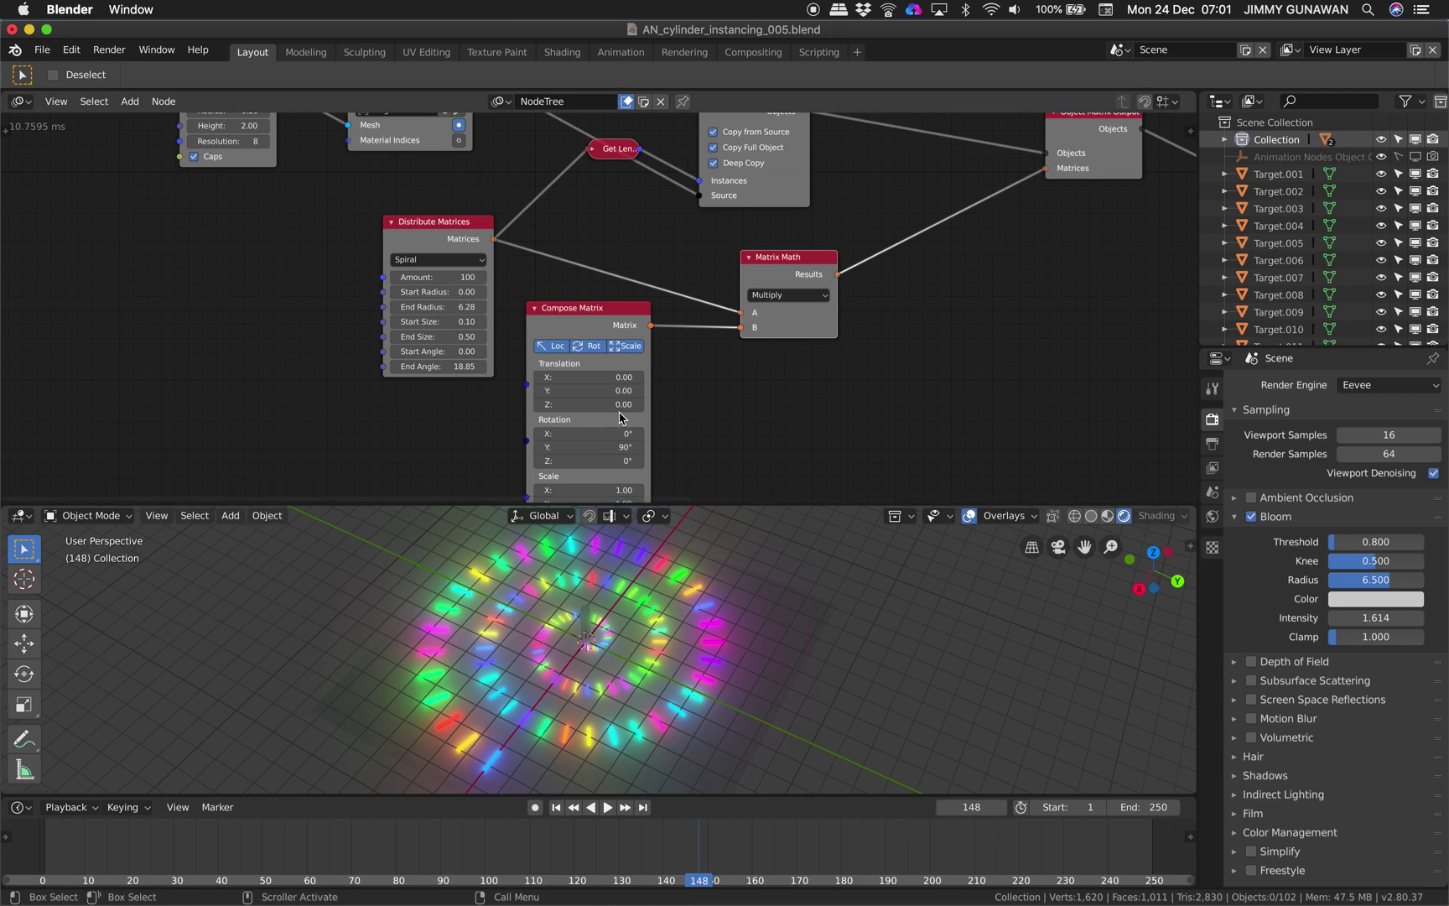
middle_drag(584, 312, 604, 241)
middle_drag(692, 639, 651, 568)
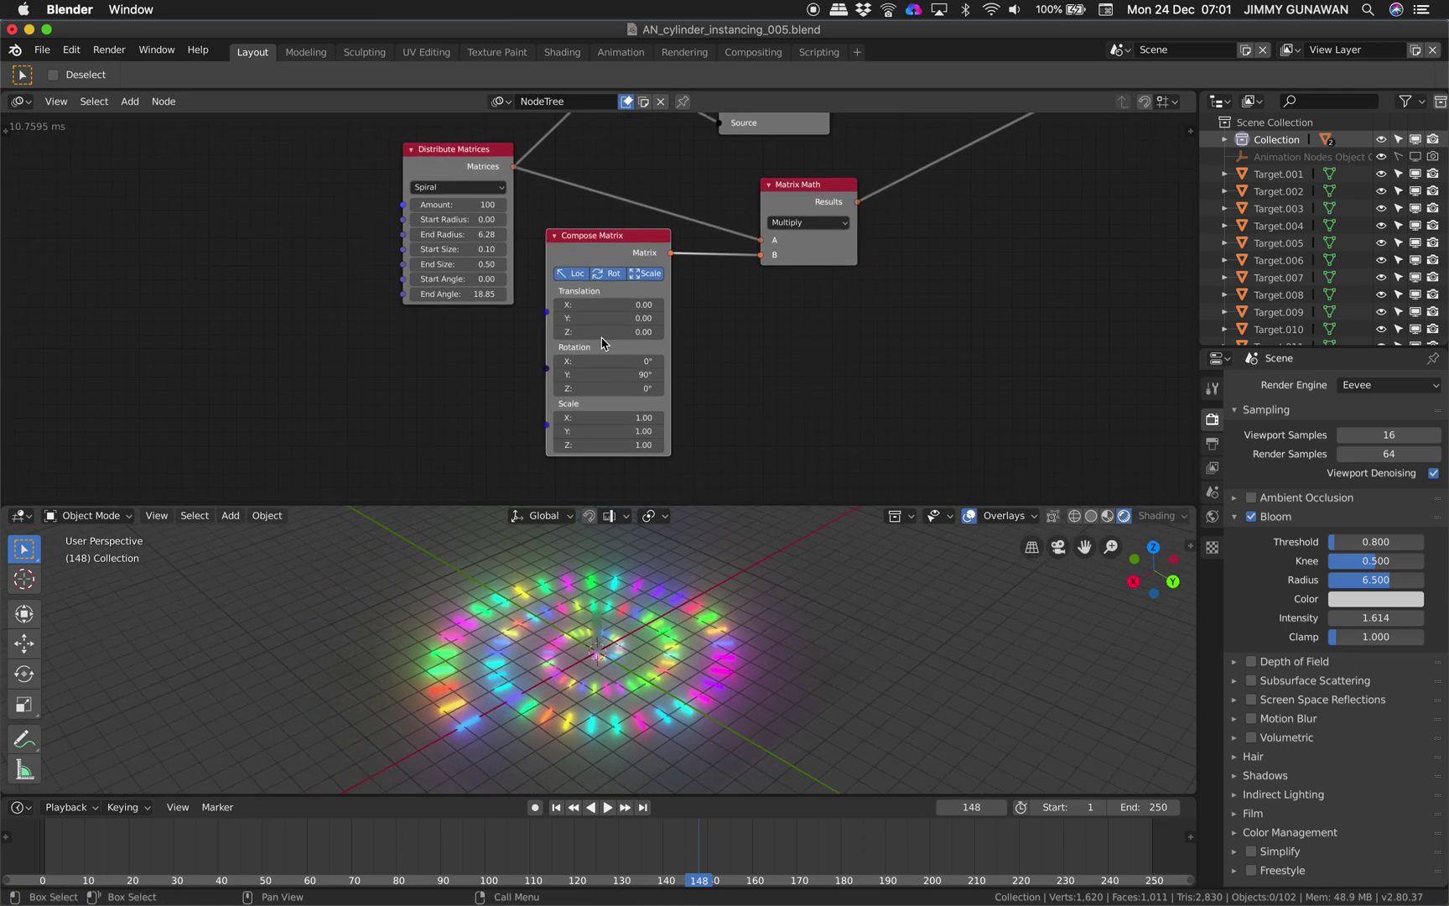
- Set the Compose Matrix node's Z translation to -9.00 and view the spiral from a lower angle
drag(603, 247, 605, 280)
drag(618, 345, 487, 345)
middle_drag(725, 639, 752, 543)
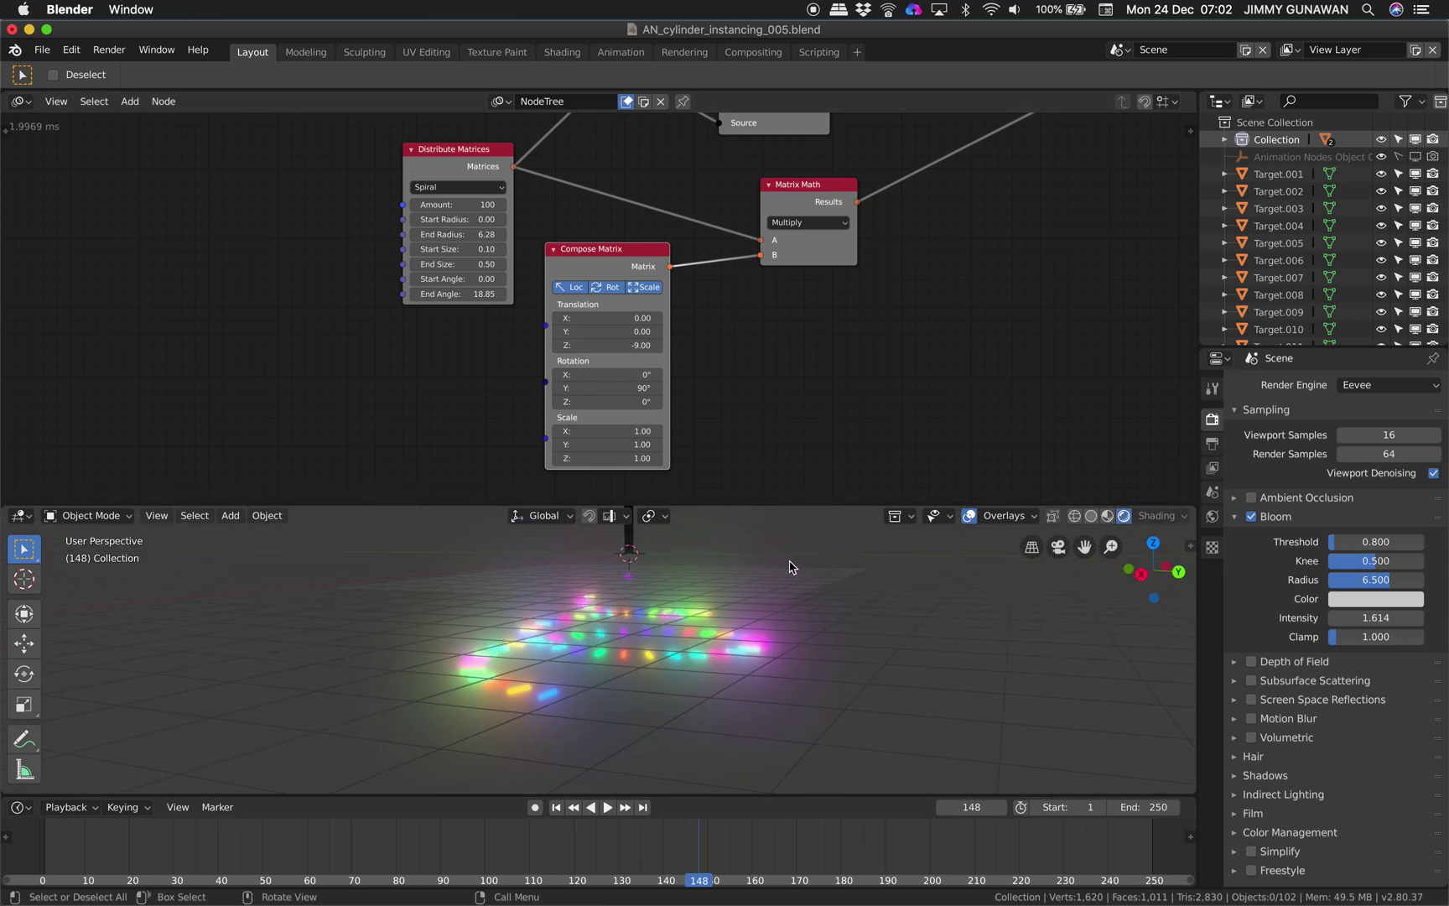
- Delete the ground plane from the scene
click(831, 586)
middle_drag(831, 586, 818, 599)
key(x)
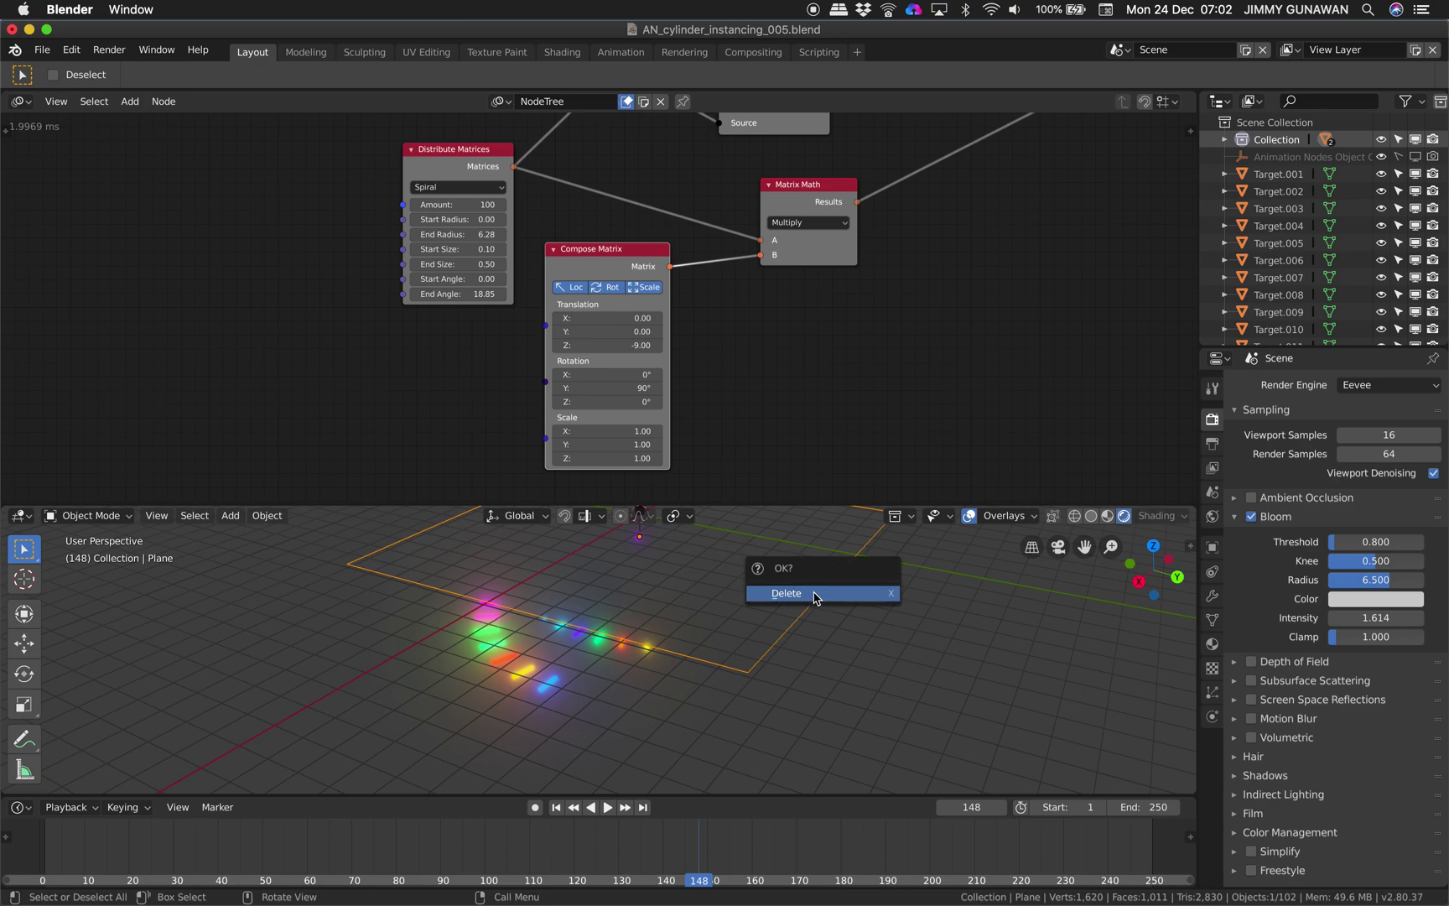
click(815, 592)
- Select the original Target cylinder at the origin and disable it in the viewport
middle_drag(765, 647, 638, 586)
click(644, 580)
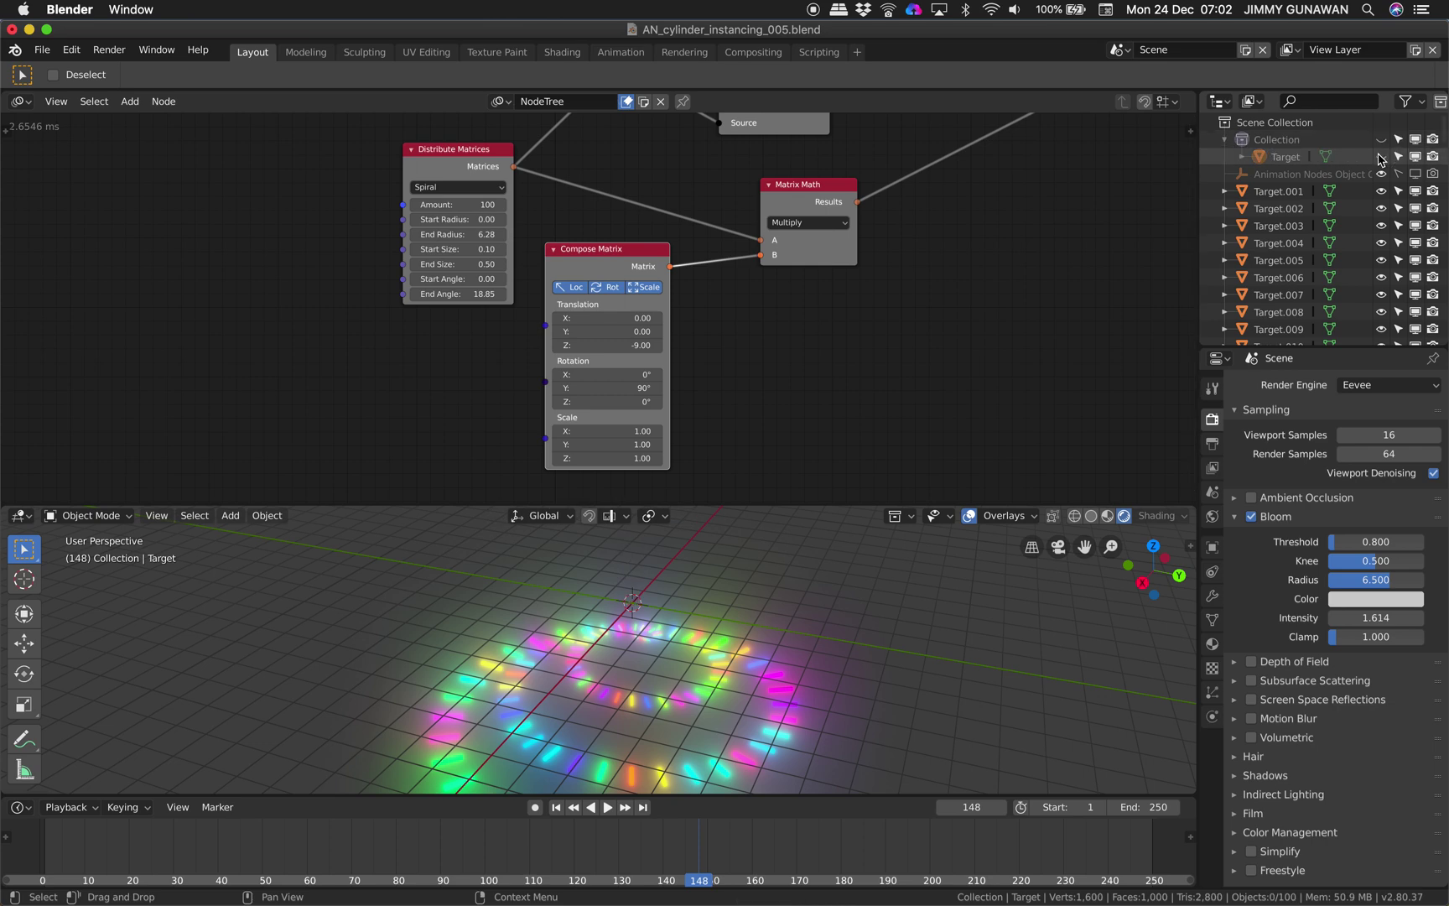
click(1381, 157)
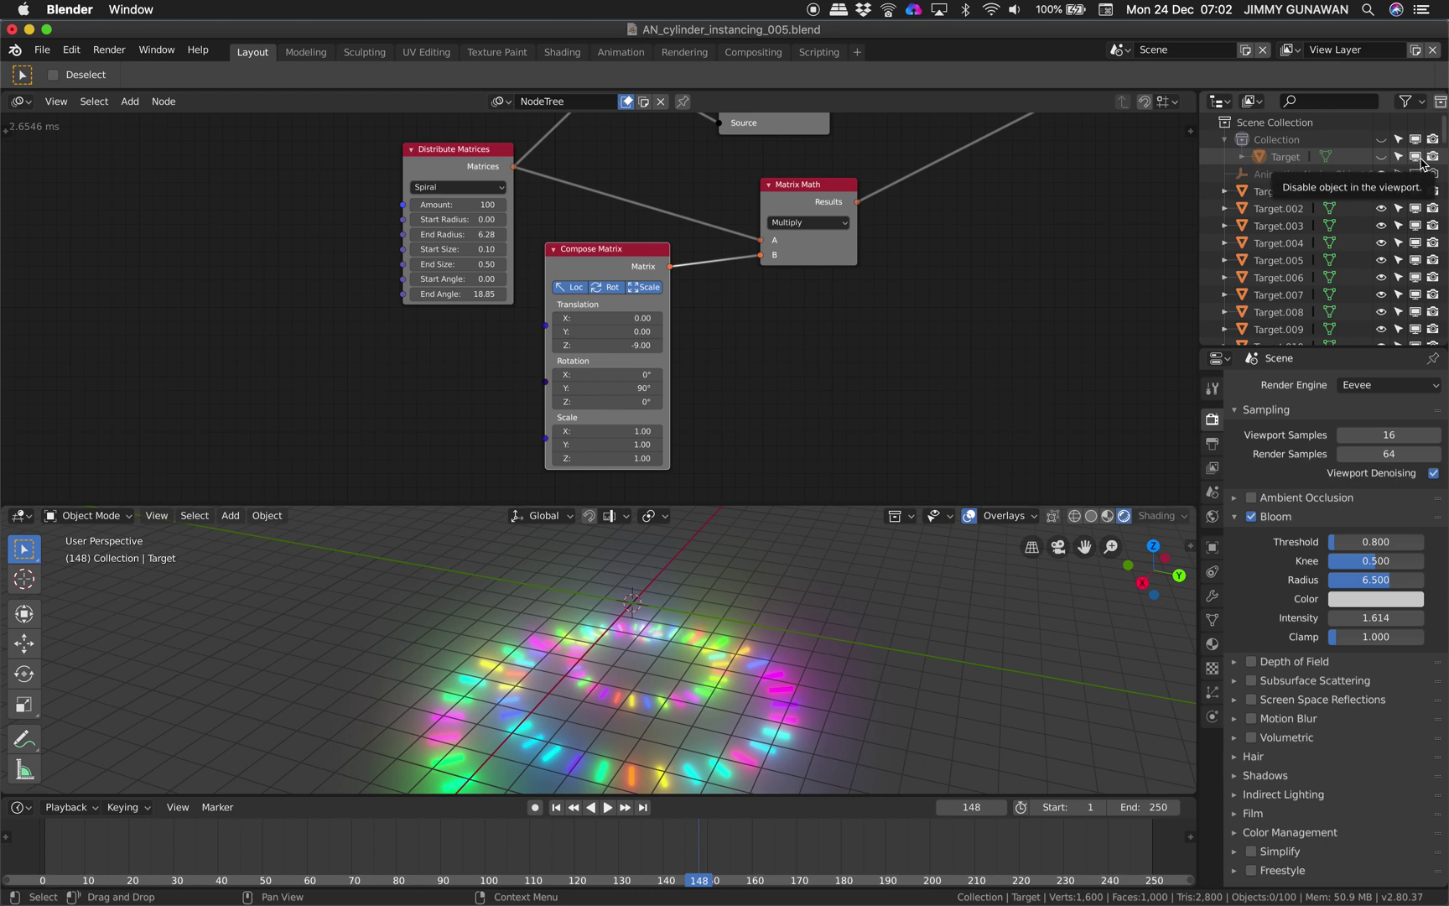
click(1421, 158)
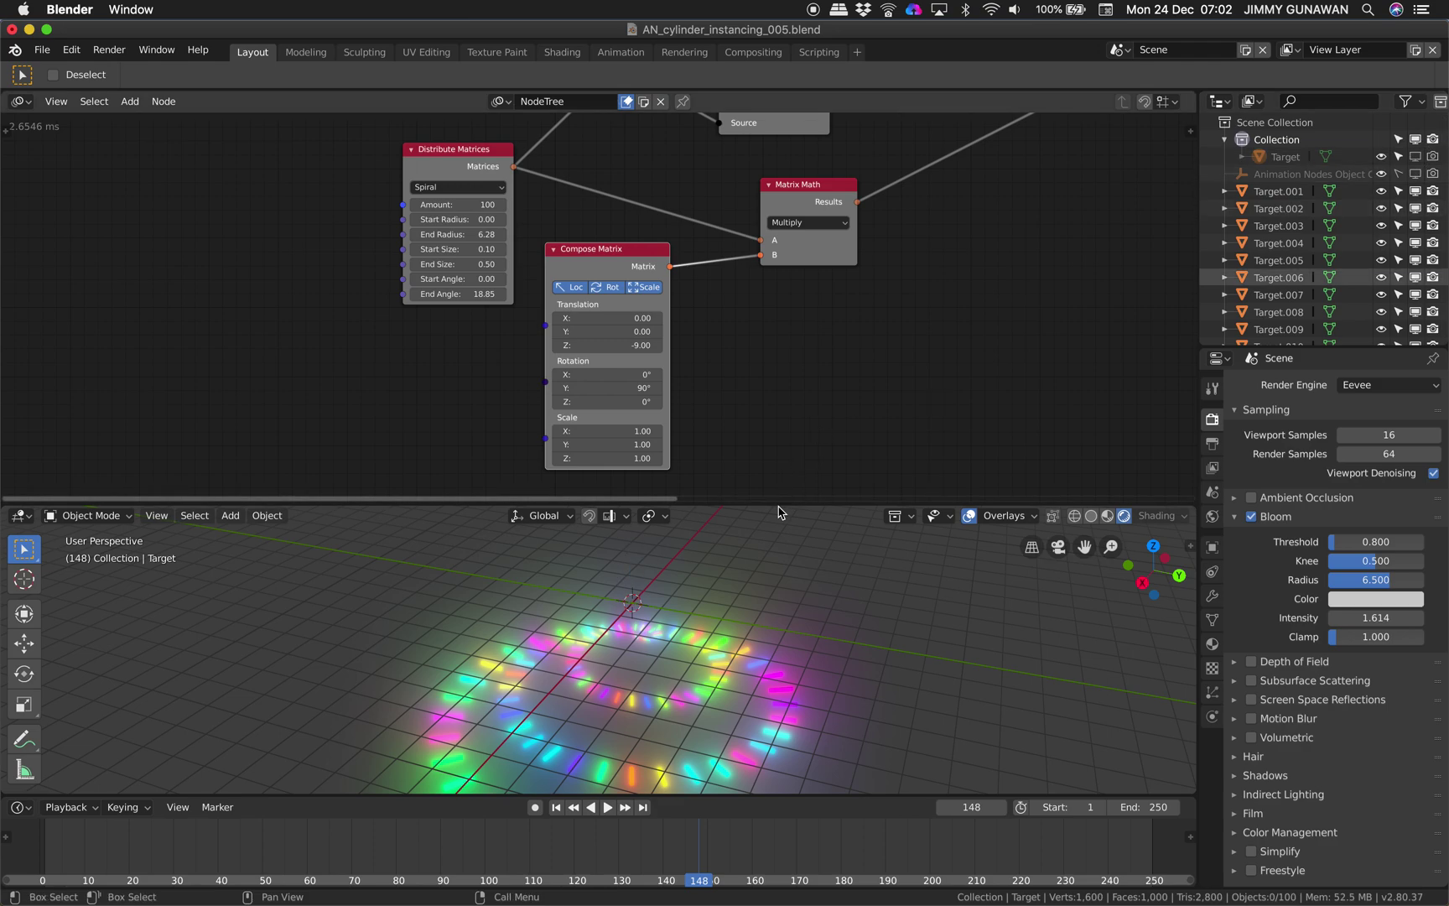
- Save the file, temporarily enlarging the 3D viewport to view the whole spiral
drag(773, 505, 754, 335)
middle_drag(741, 476, 740, 502)
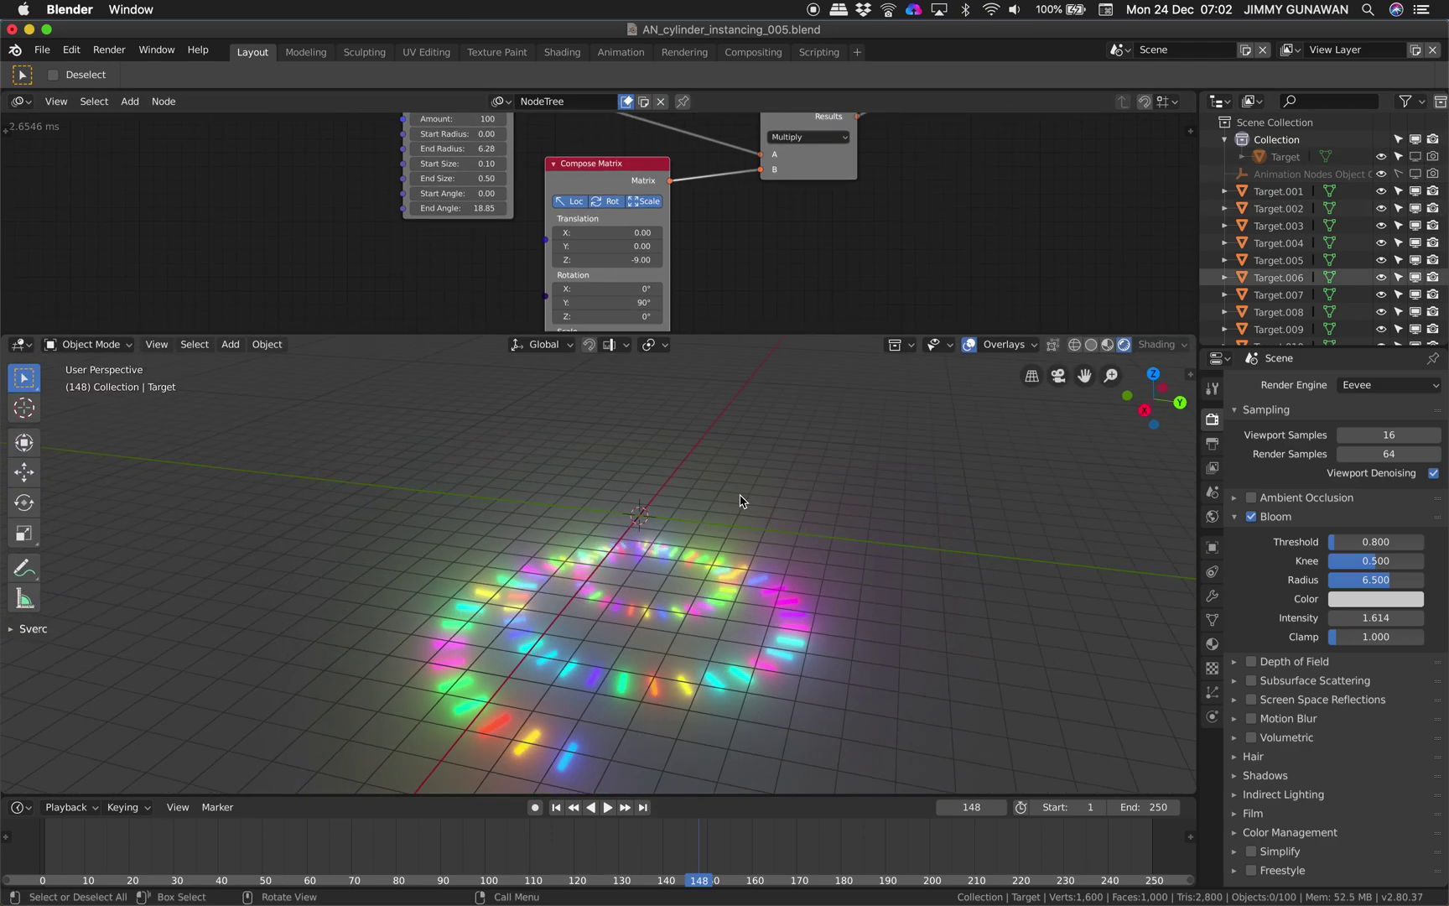
key(super+s)
drag(753, 335, 721, 492)
- Set the spiral distribution's amount to 136 and its end radius to 0.70
scroll(720, 426, up, 4)
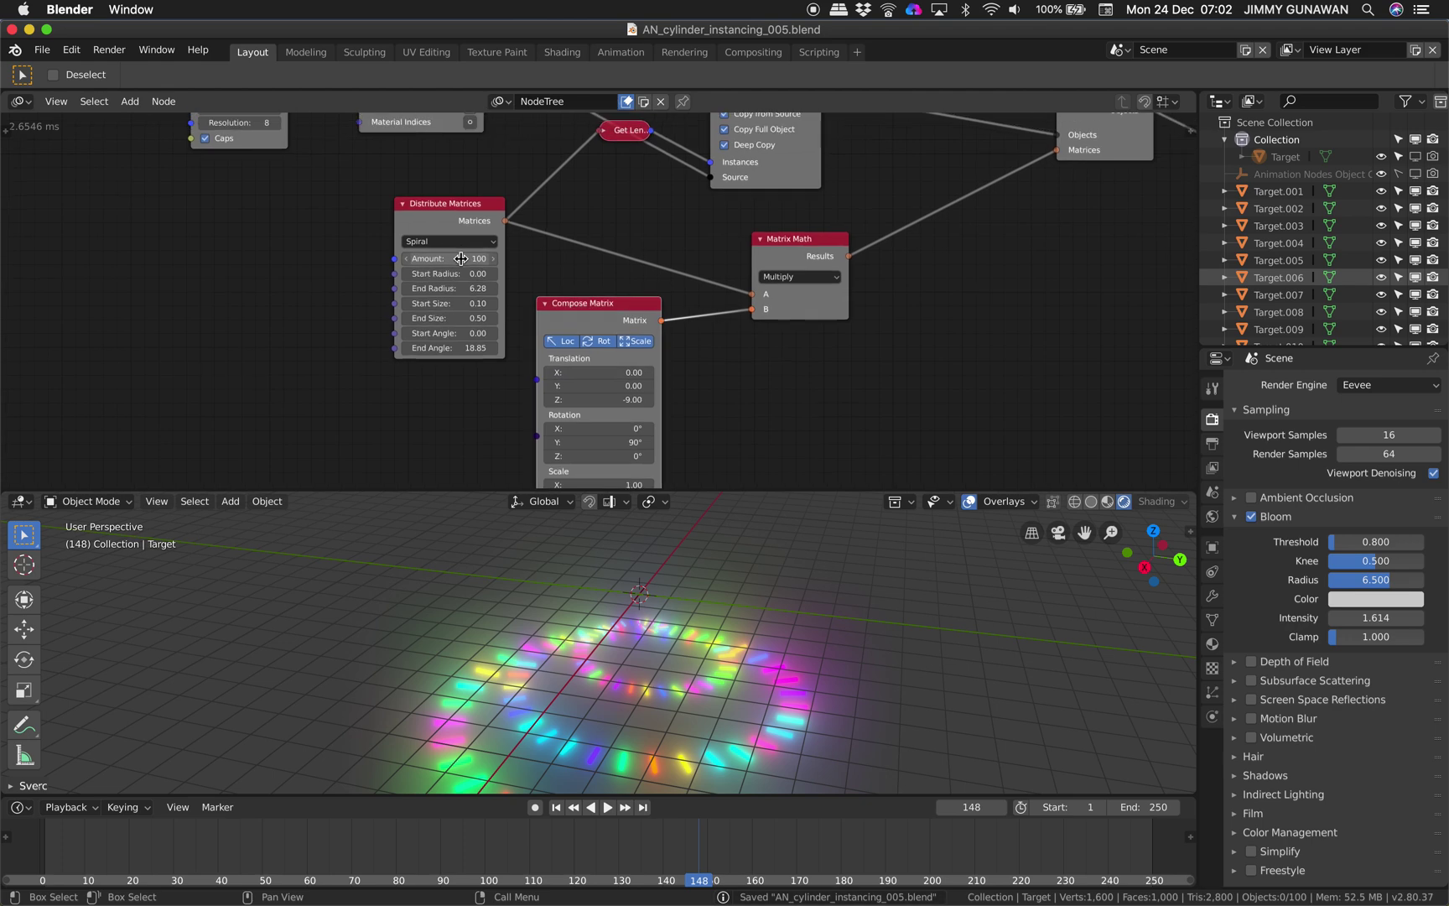
drag(449, 232, 386, 290)
scroll(644, 604, up, 5)
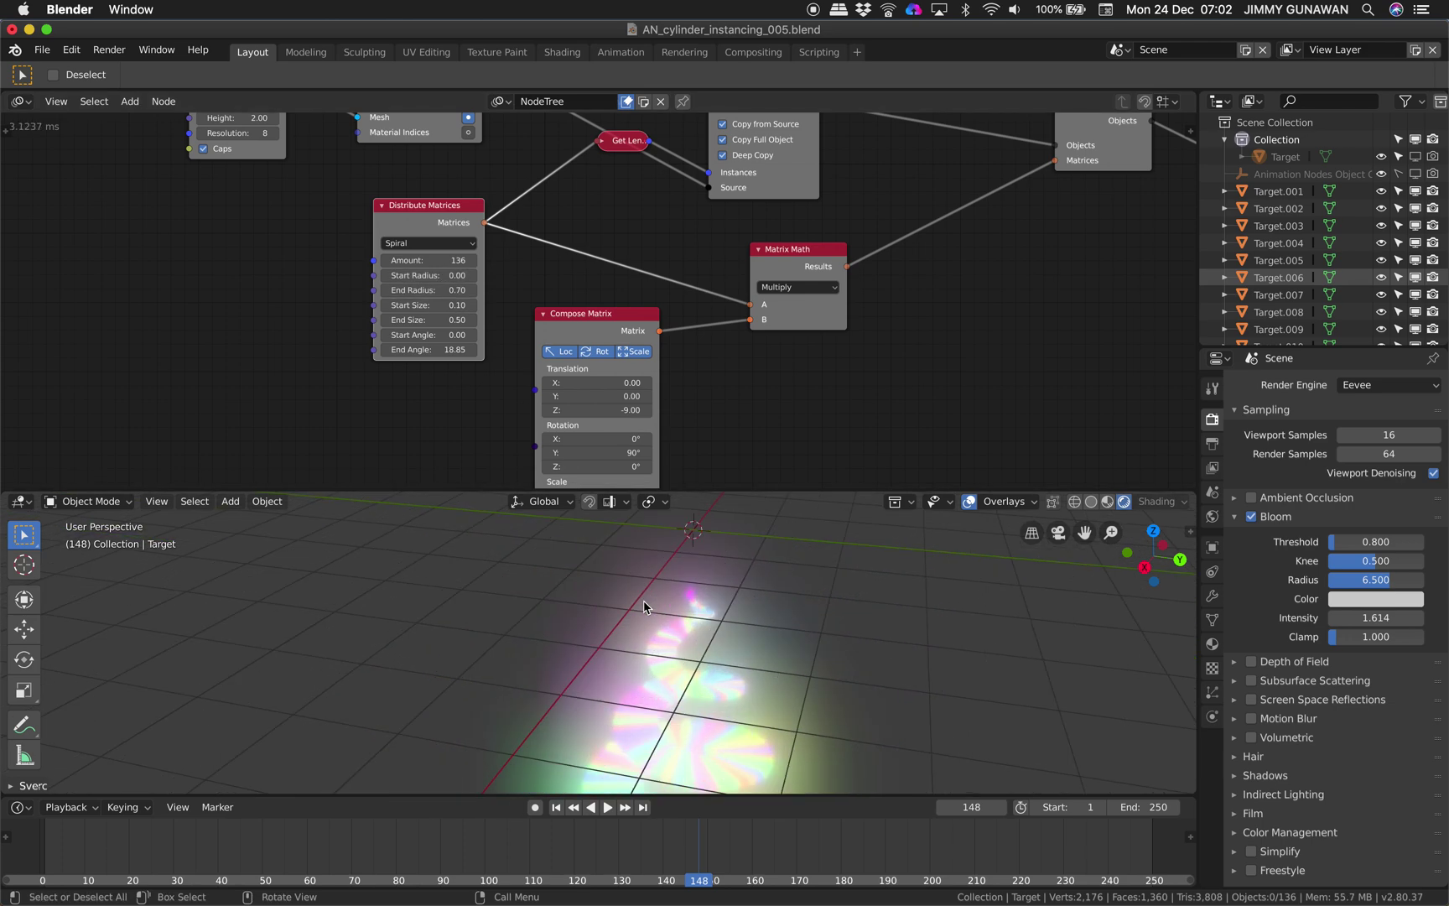
- Set the Bloom intensity to about 0.204, slightly increase the spiral distribution's end radius, and save the file
shift+middle_drag(644, 605, 677, 566)
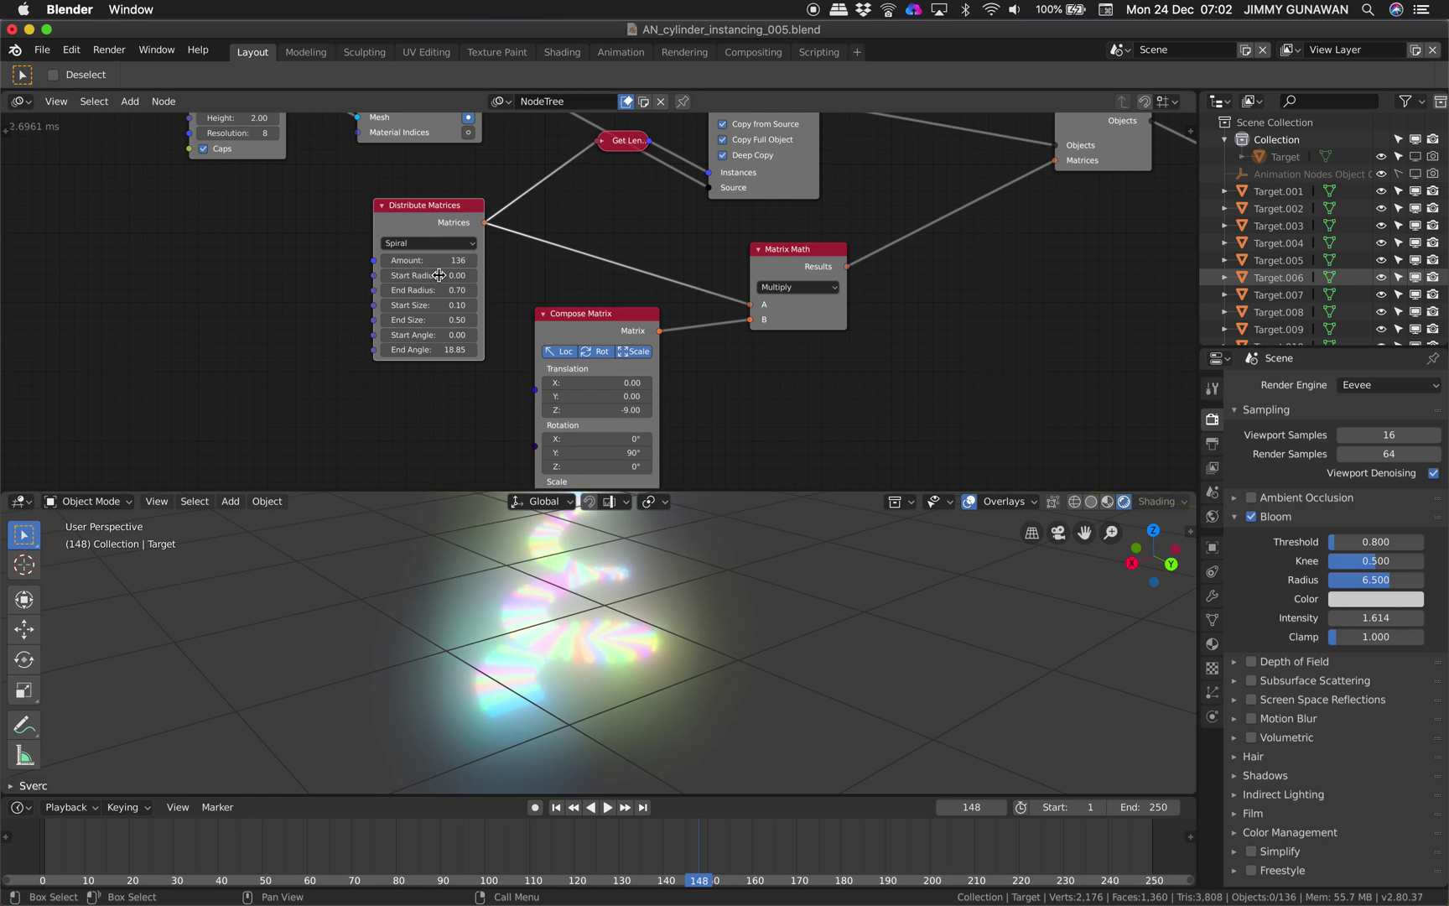
middle_drag(687, 638, 847, 615)
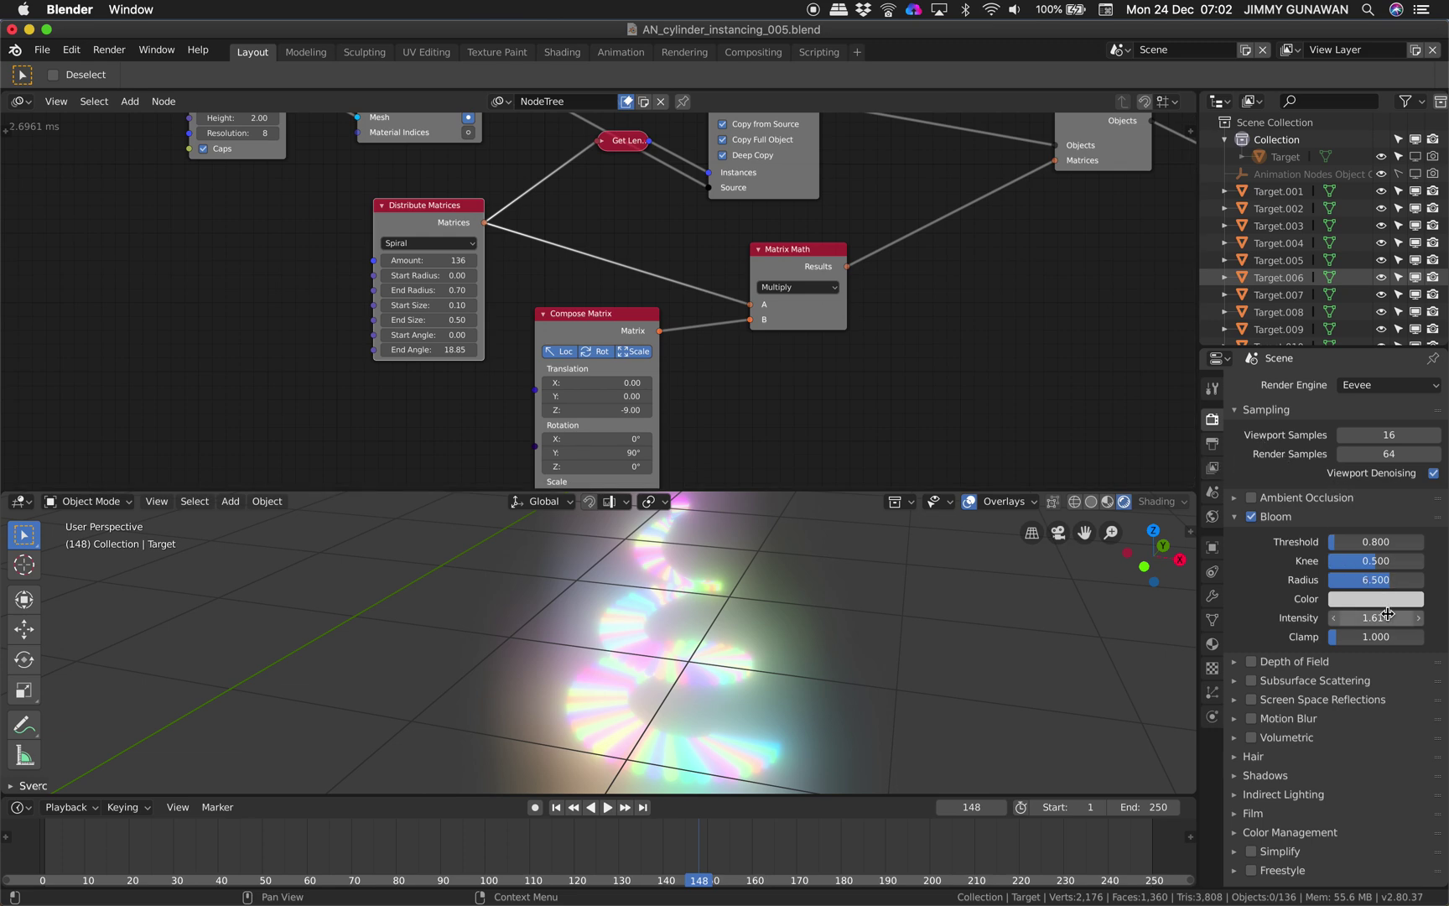
drag(1381, 618, 1316, 618)
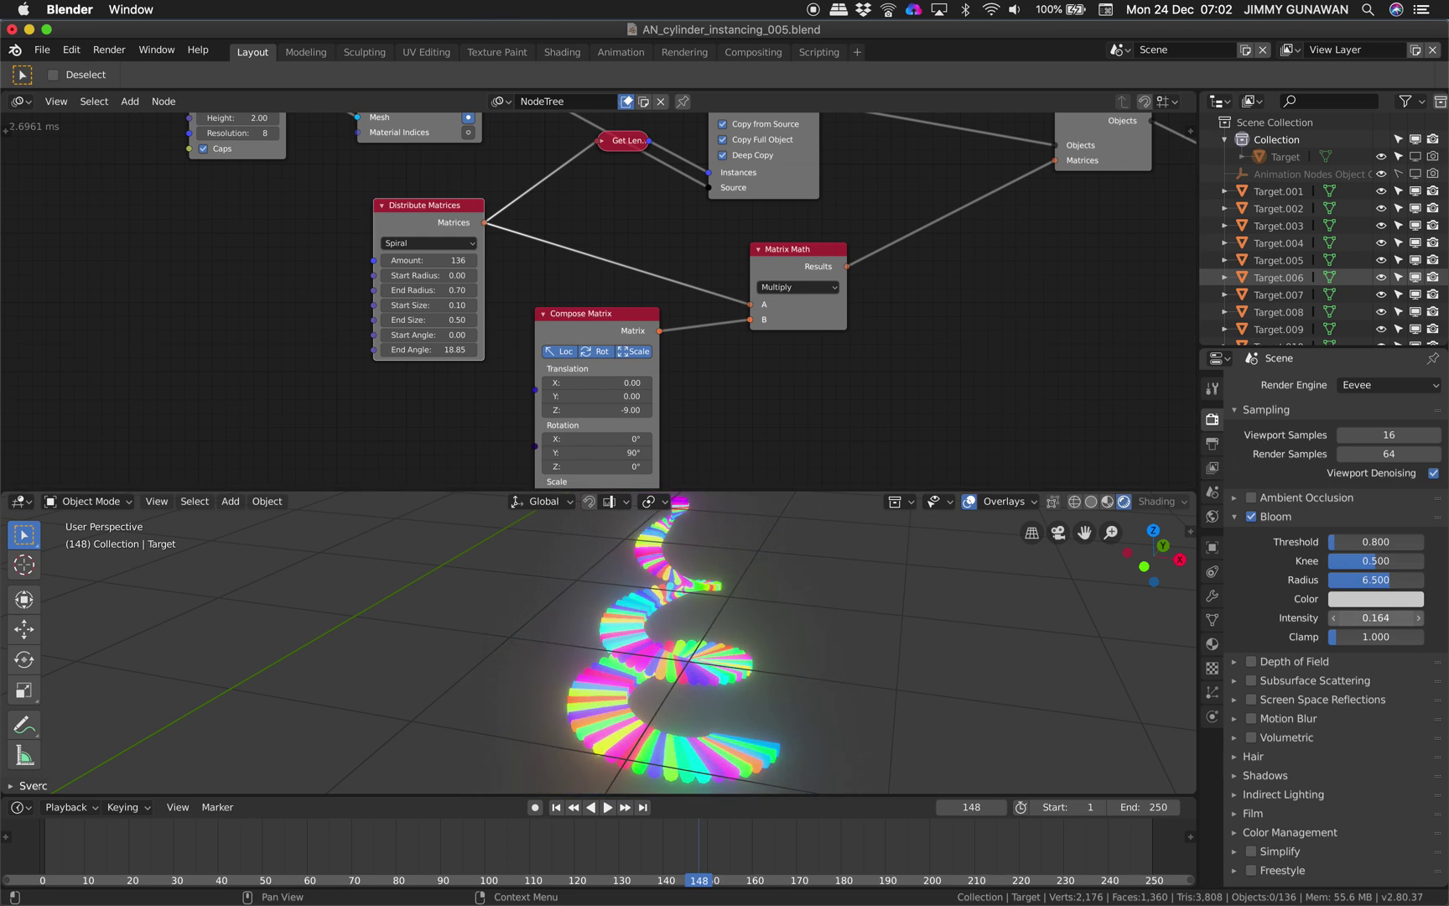
mouse_move(454, 290)
mouse_down()
mouse_move(488, 290)
mouse_move(469, 290)
mouse_up()
middle_drag(811, 684, 744, 511)
middle_drag(873, 320, 614, 325)
key(super+s)
- Spread out the loop's Set Vertex Color, Combine Color and Random Number nodes, and set the random node seed to 605
scroll(805, 352, down, 4)
middle_drag(709, 273, 191, 258)
scroll(475, 256, up, 2)
drag(571, 236, 594, 238)
drag(730, 118, 874, 114)
drag(576, 253, 663, 240)
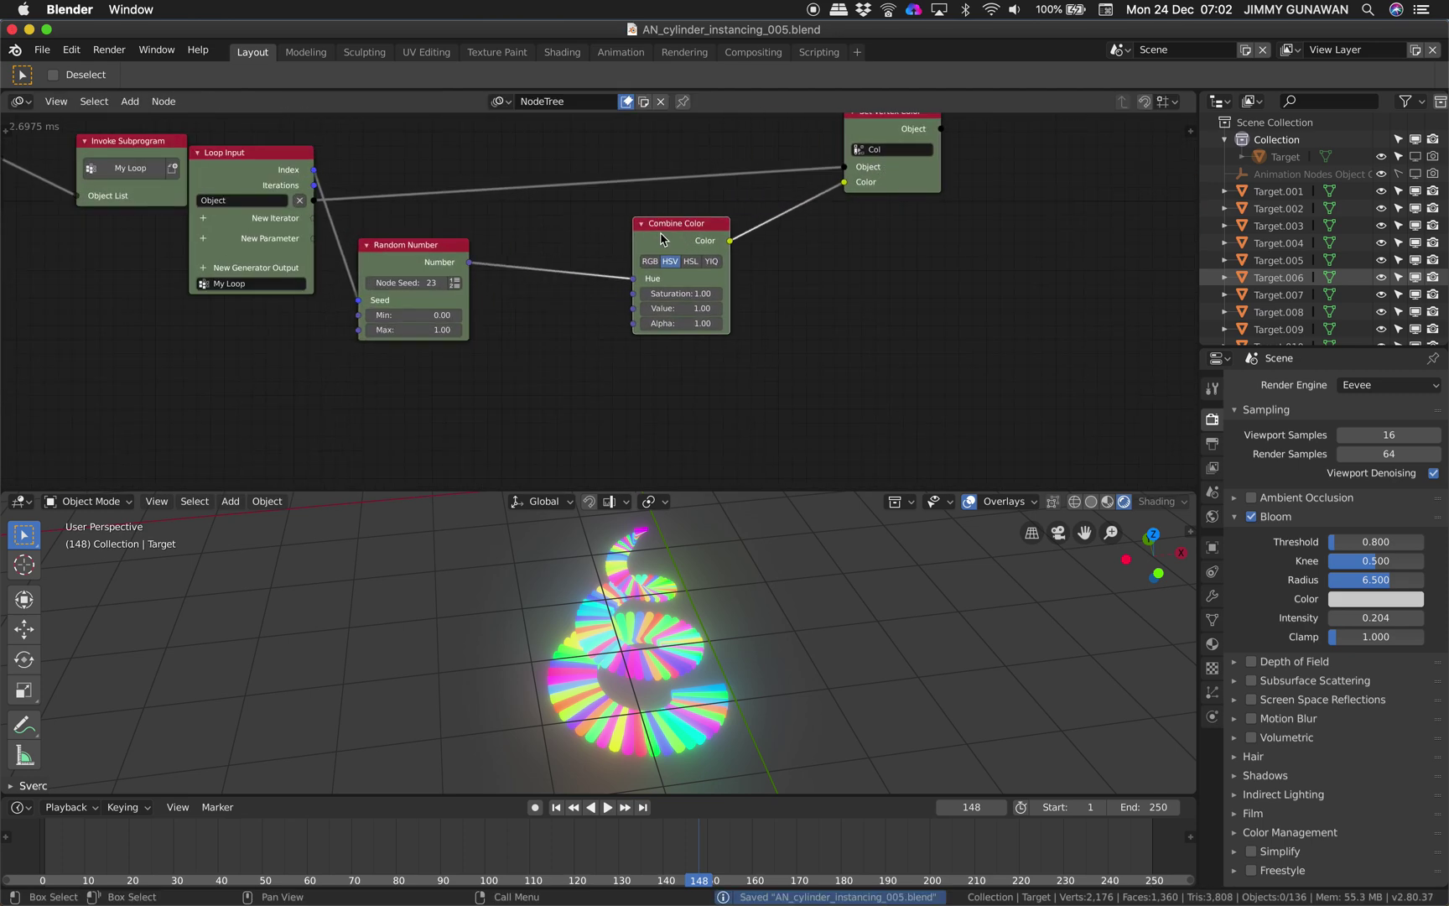
drag(437, 255, 466, 275)
drag(464, 238, 501, 233)
middle_drag(435, 369, 445, 340)
- Add a Math node below the Random Number node and set its operation to Divide
key(shift+a)
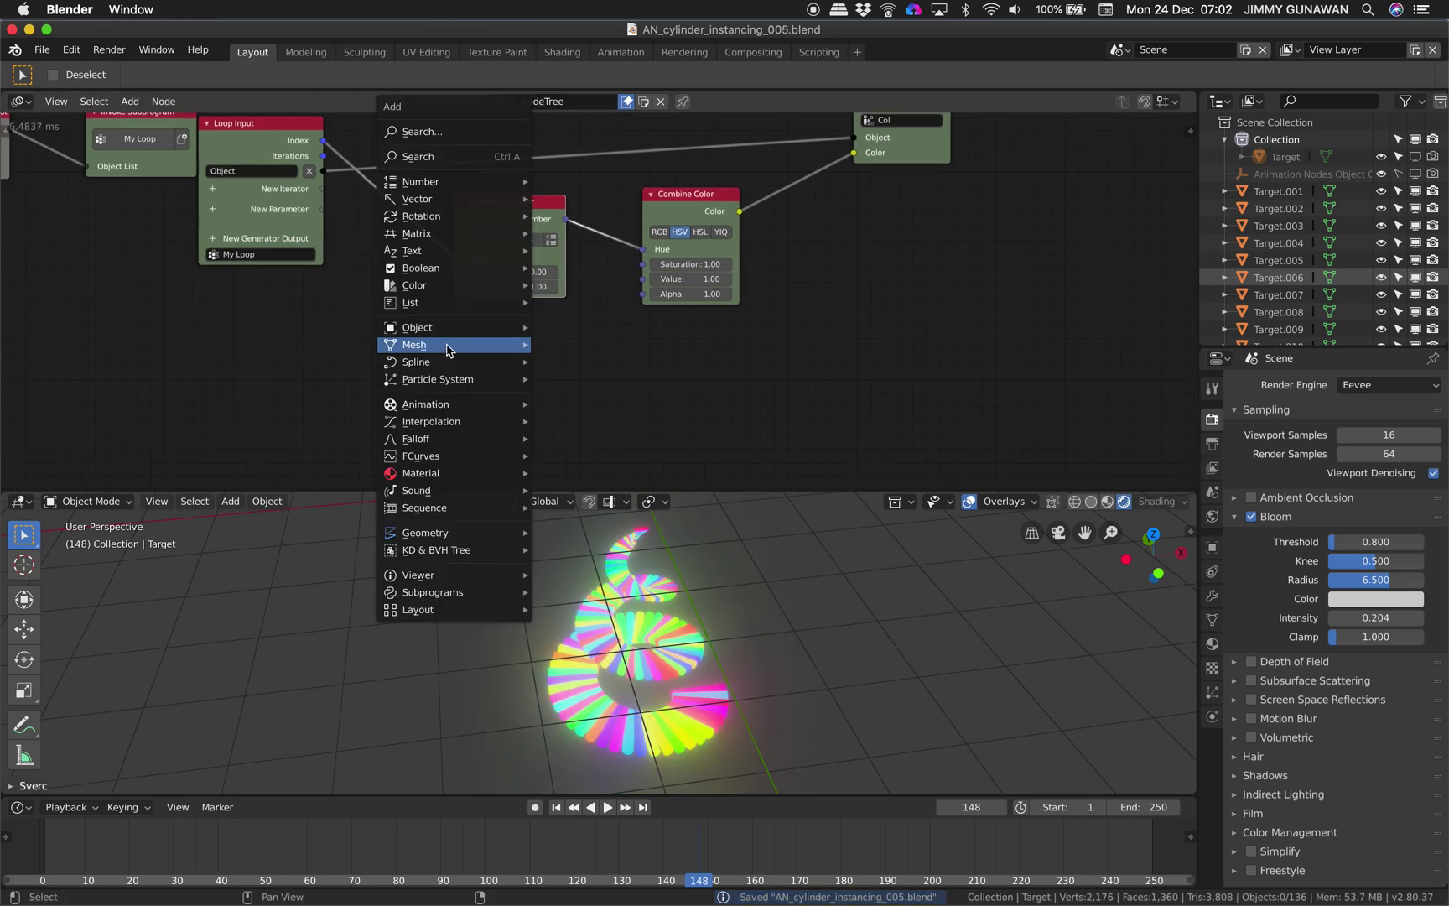
click(444, 158)
text(math)
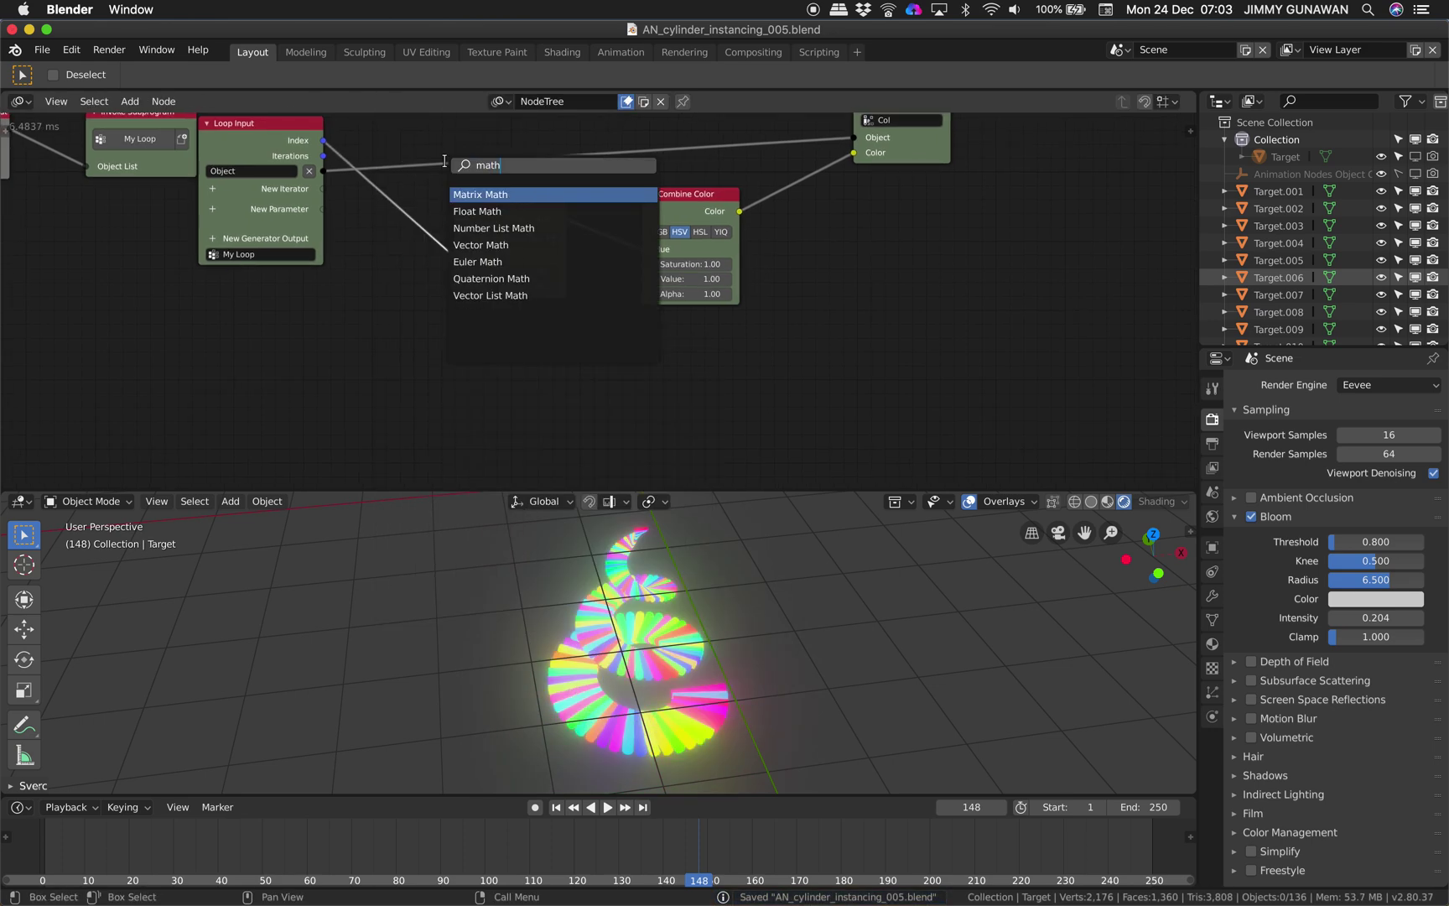
key(Down)
key(Return)
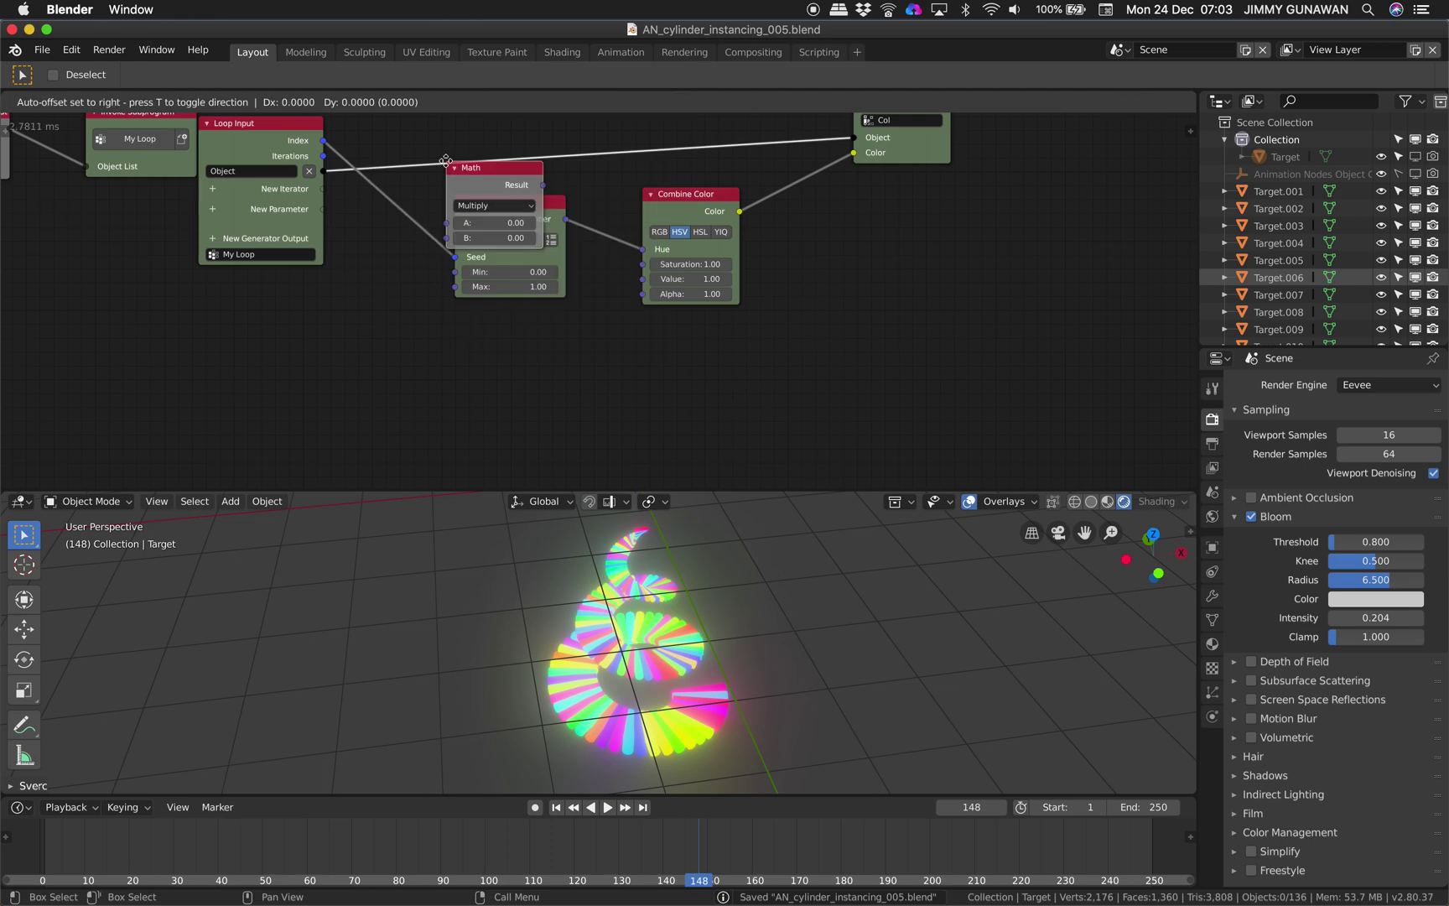
click(447, 317)
click(481, 359)
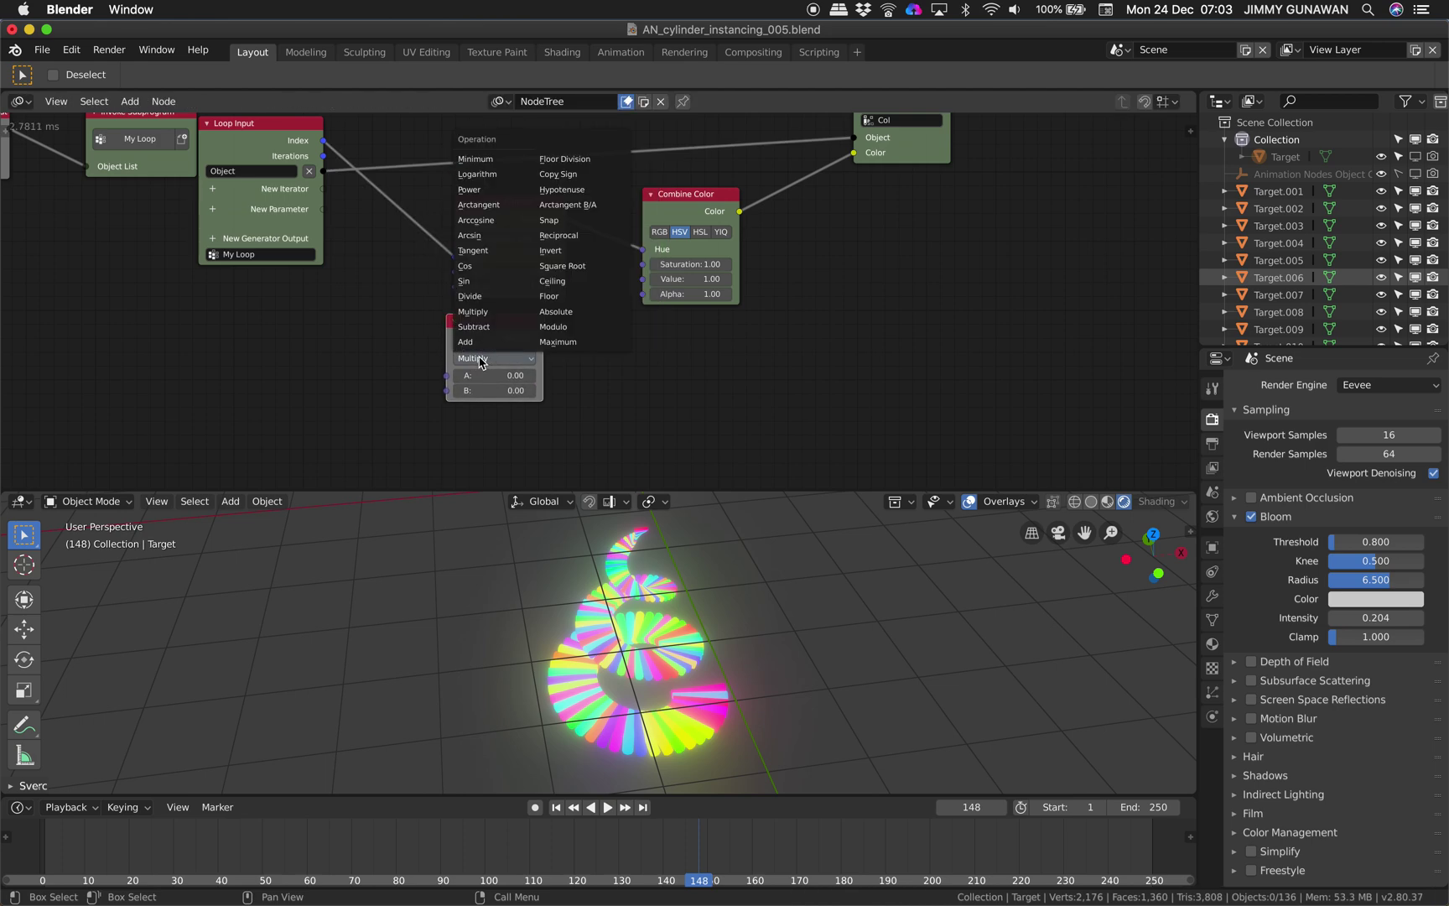
click(502, 302)
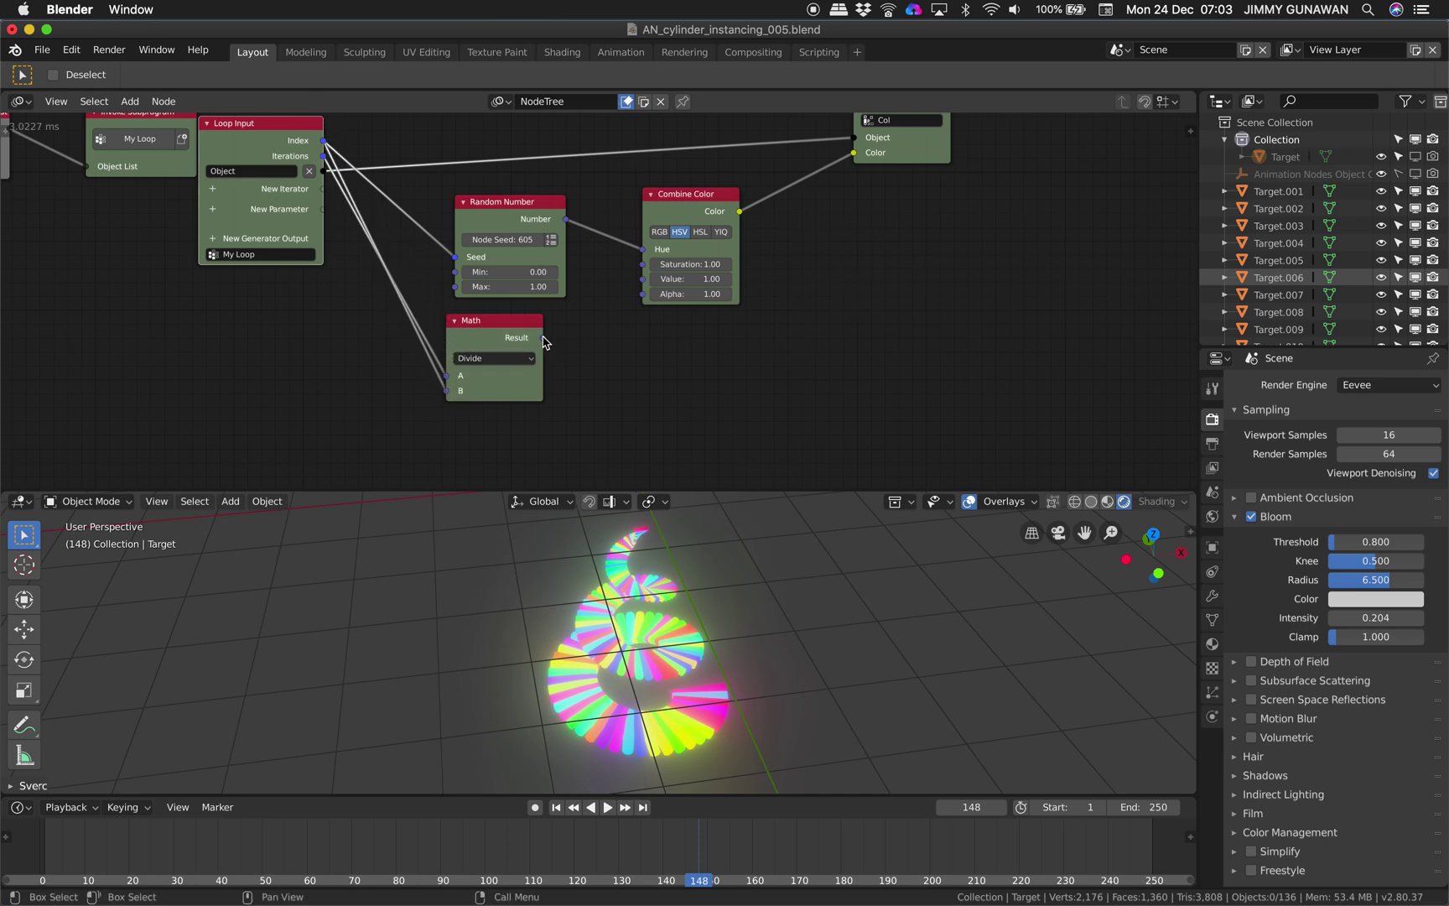
- Connect the Divide node's result to the Combine Color node's Hue, check the spiral, and save the file
drag(544, 337, 643, 249)
middle_drag(679, 554, 637, 587)
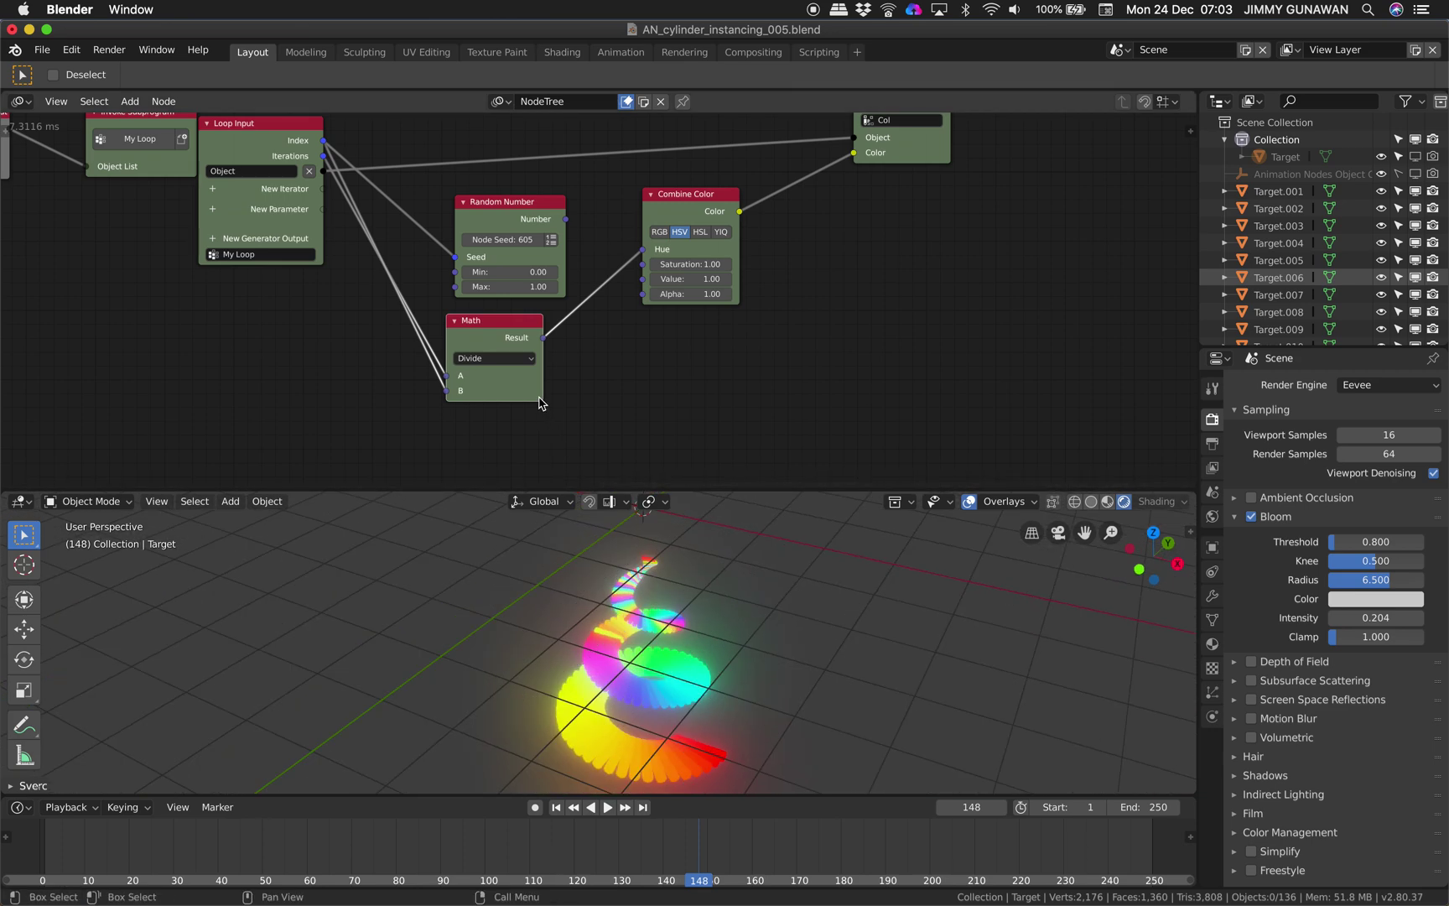
drag(697, 202, 702, 212)
middle_drag(675, 656, 730, 619)
key(super+s)
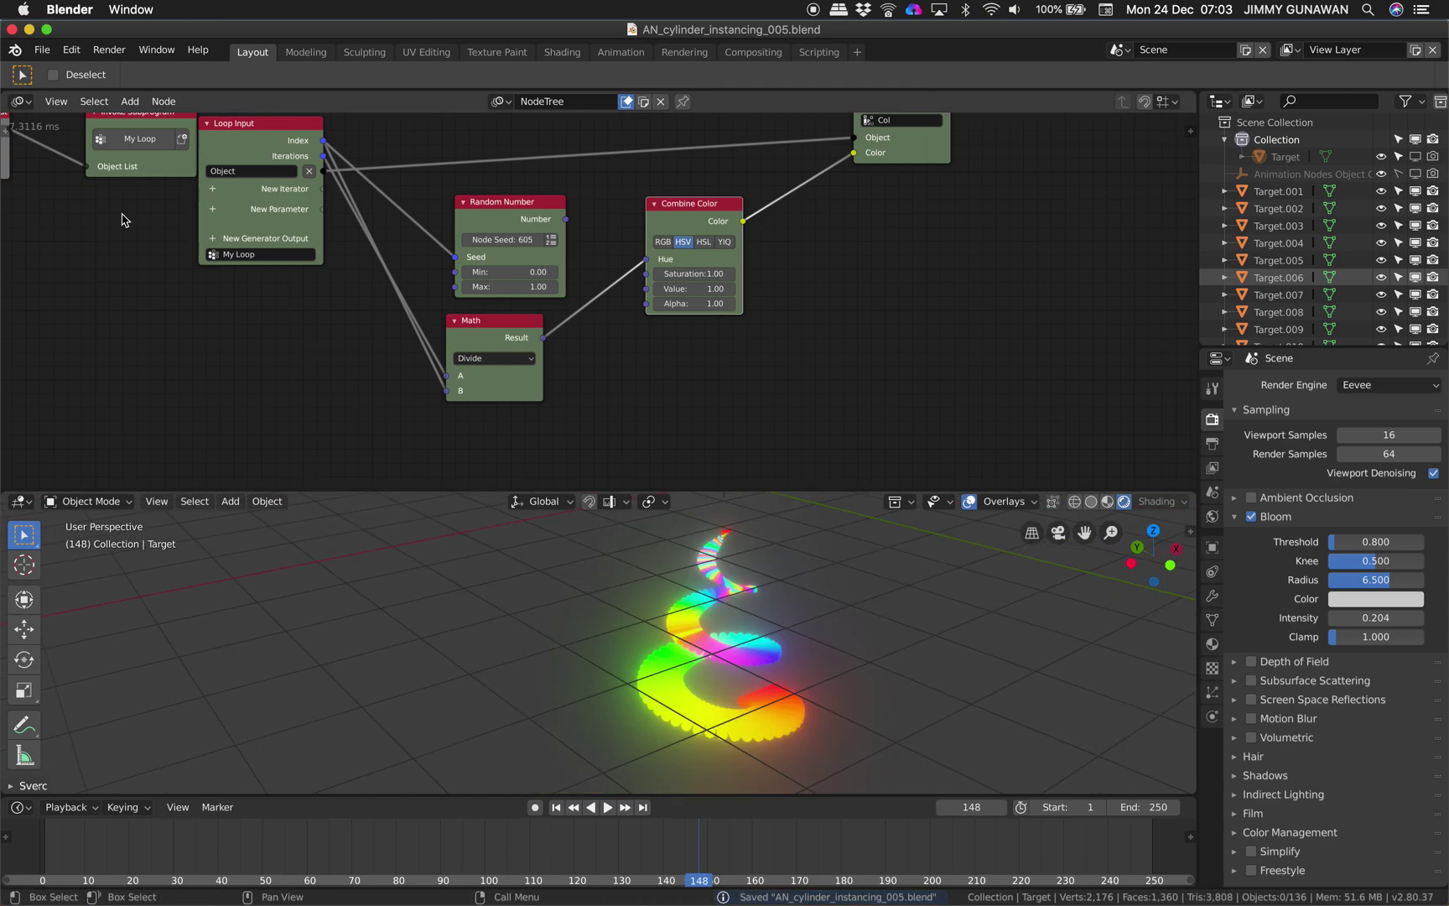
- Save the project as a new version named AN_cylinder_instancing_006.blend
click(41, 50)
click(98, 201)
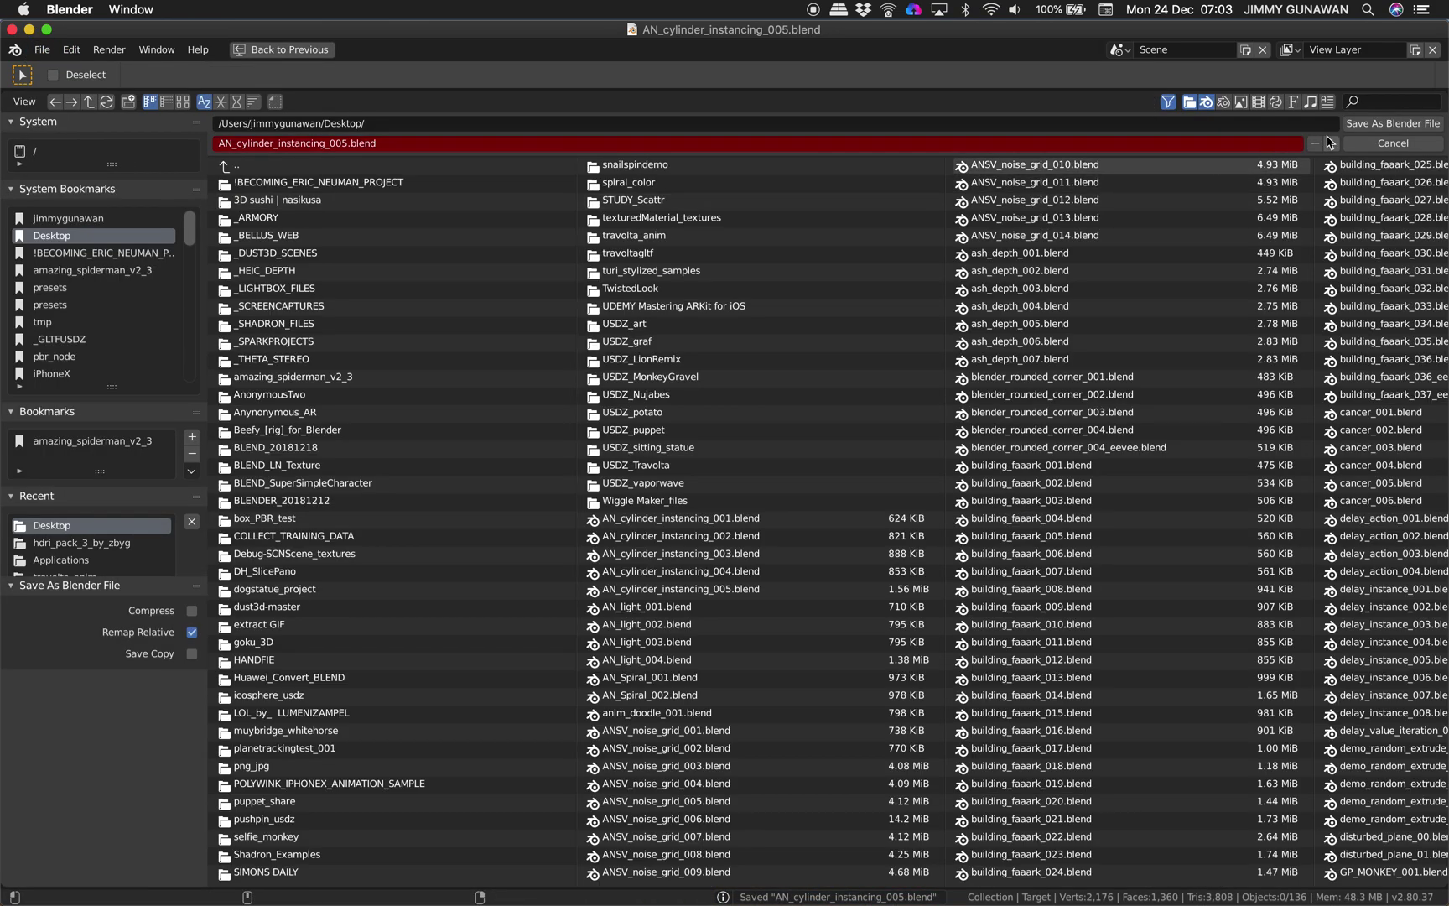
click(1351, 128)
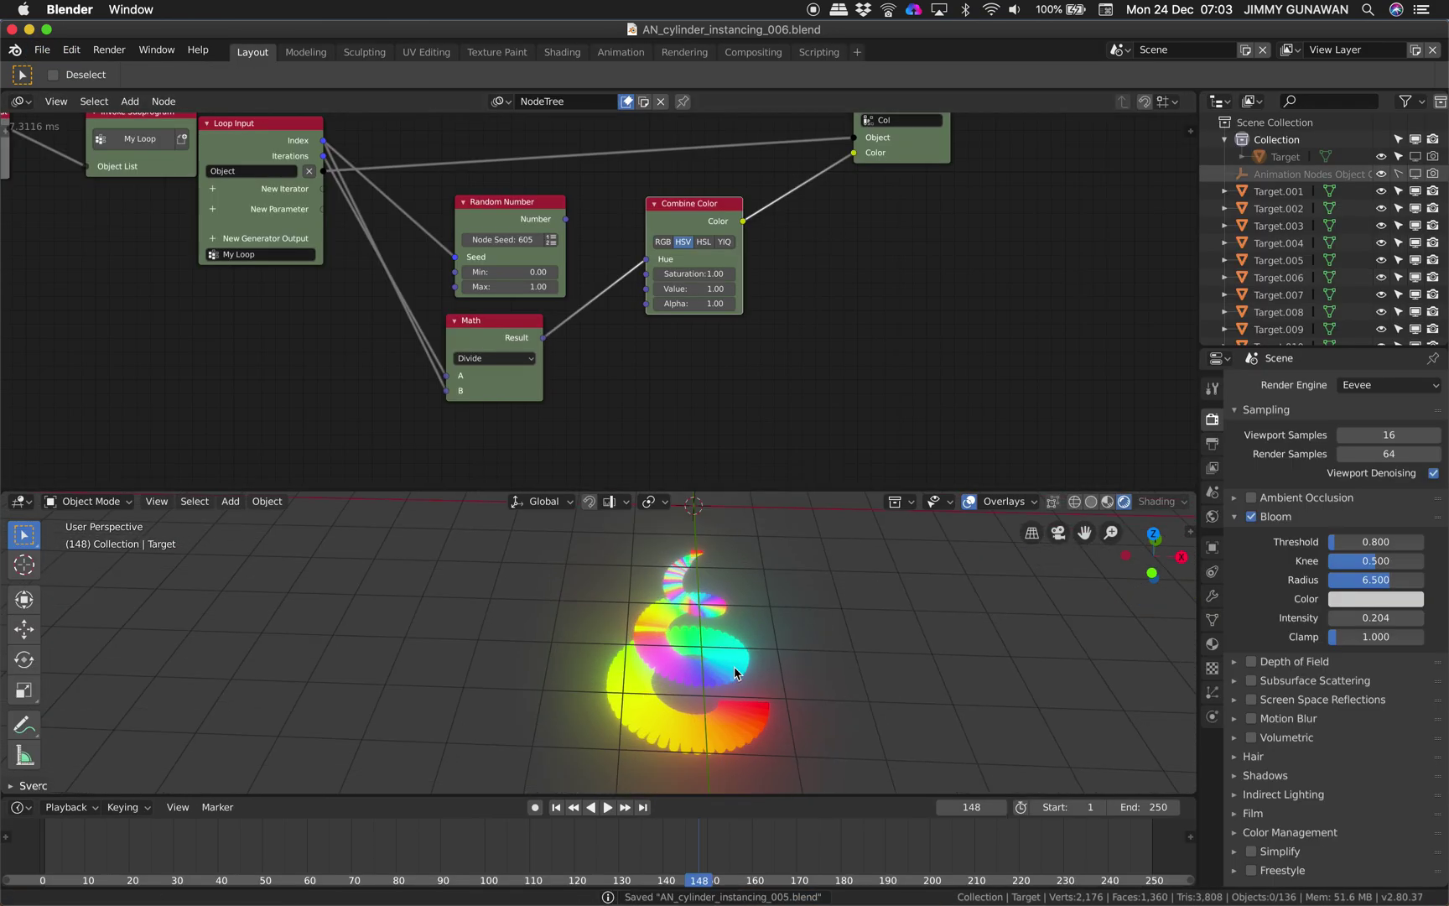
- Save and reopen AN_cylinder_instancing_006.blend, and switch the viewport shading from Rendered to LookDev
middle_drag(763, 683, 726, 690)
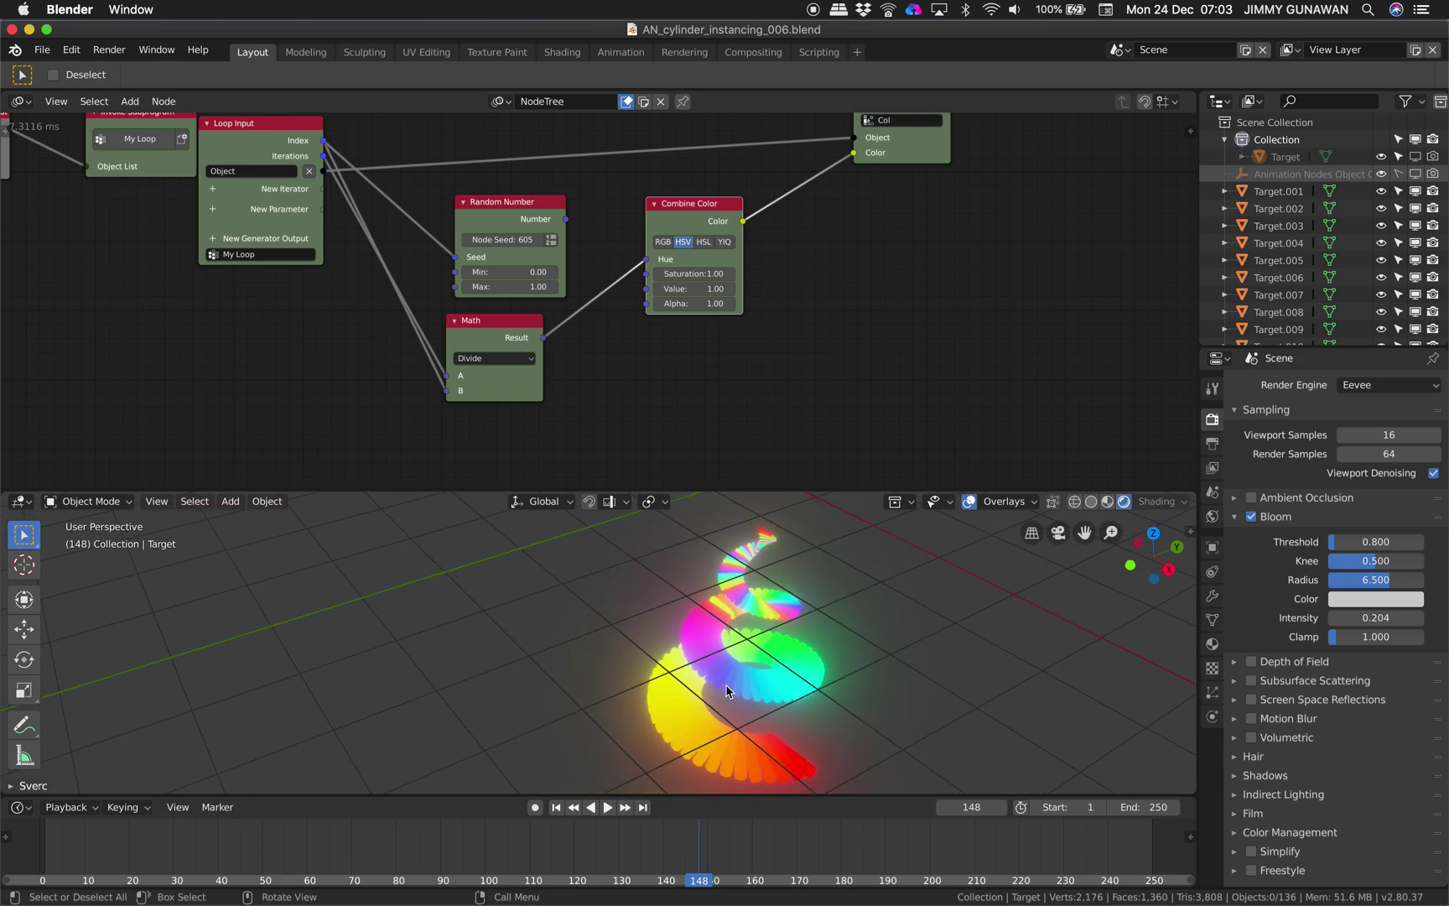
middle_drag(714, 587, 650, 590)
key(super+s)
click(42, 50)
mouse_move(80, 103)
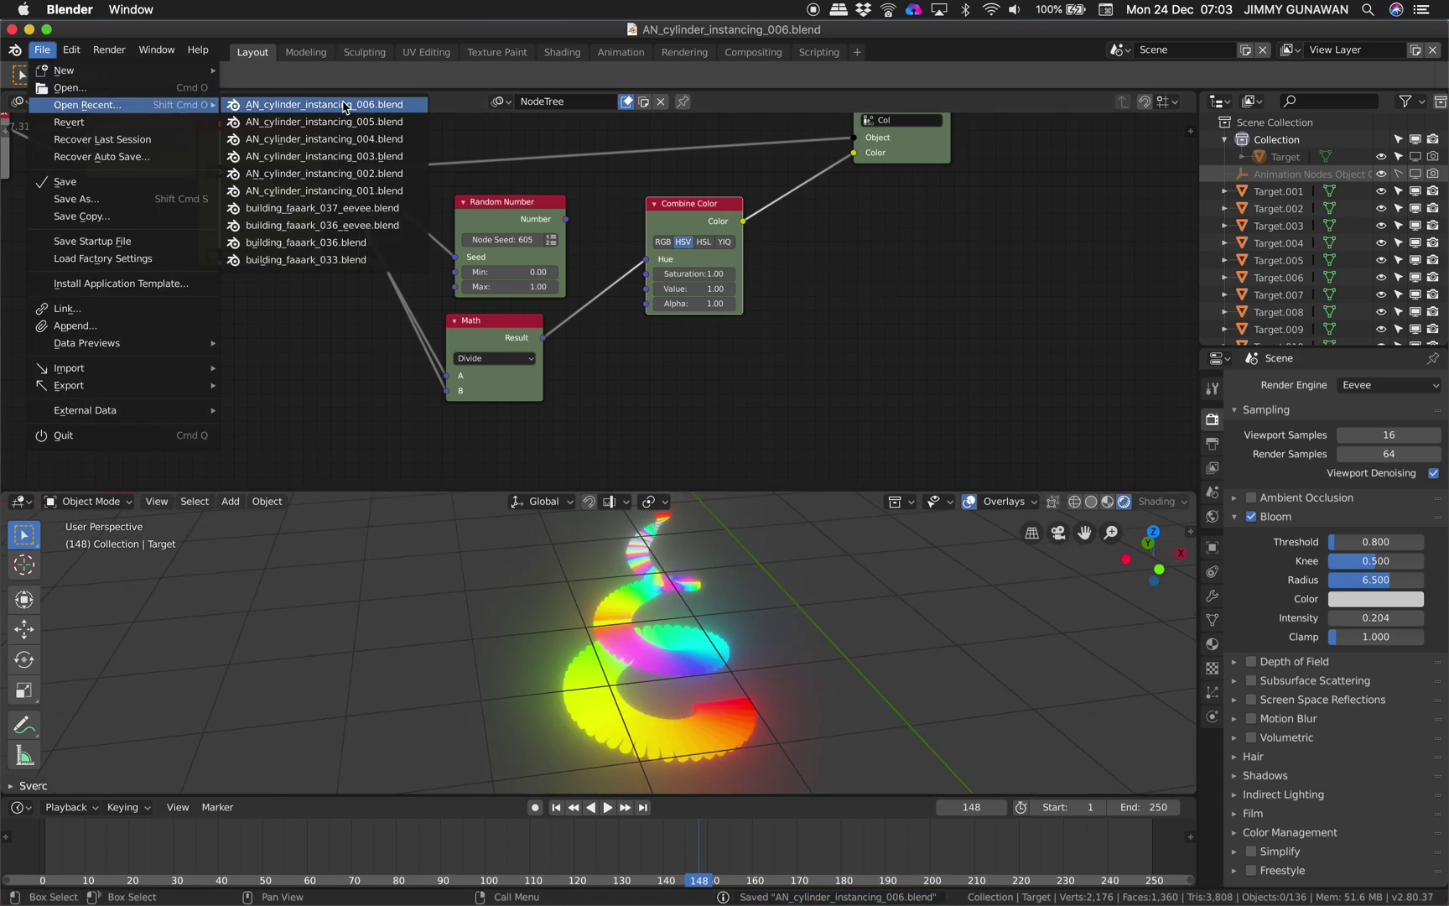
click(347, 108)
middle_drag(739, 613, 825, 590)
click(1110, 502)
- Rearrange the loop nodes, rewire the Divide node with Index as A and Iterations as B, and save the file
drag(471, 323, 495, 326)
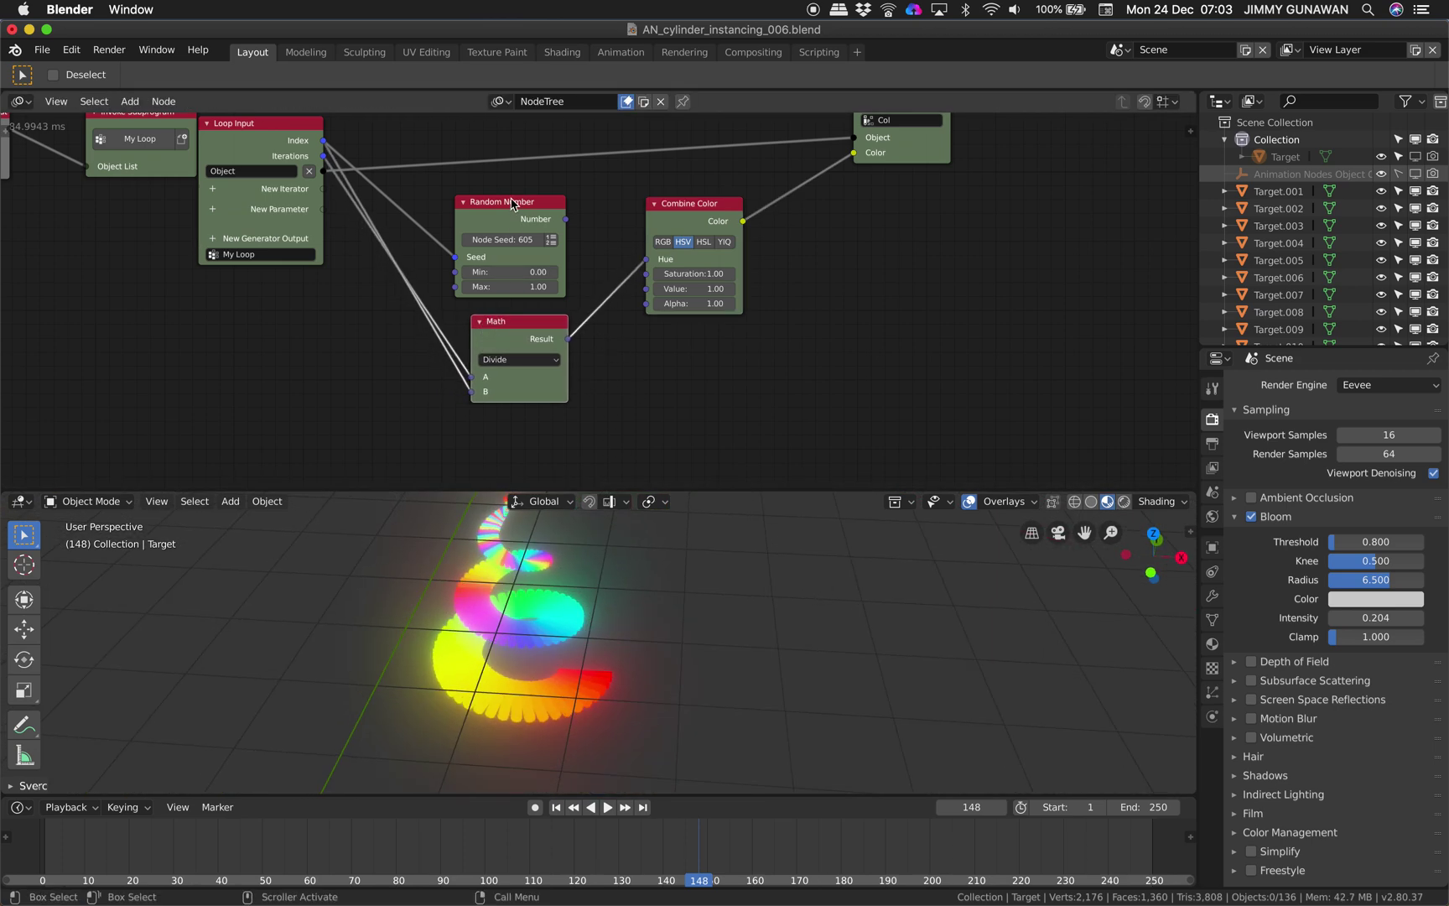
scroll(461, 256, up, 2)
scroll(395, 260, down, 1)
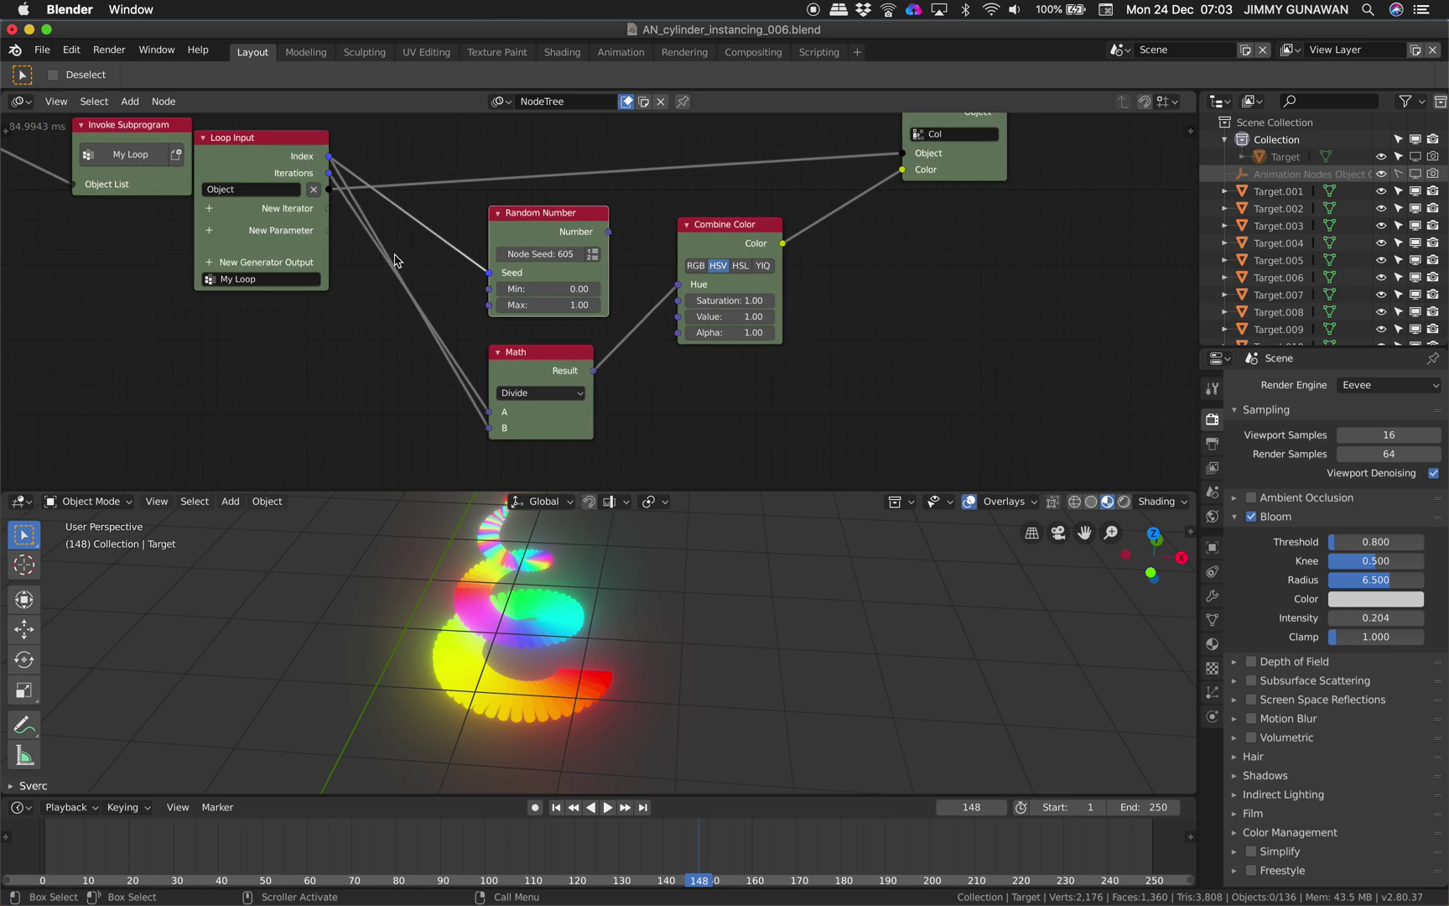
drag(293, 141, 311, 267)
drag(493, 435, 490, 429)
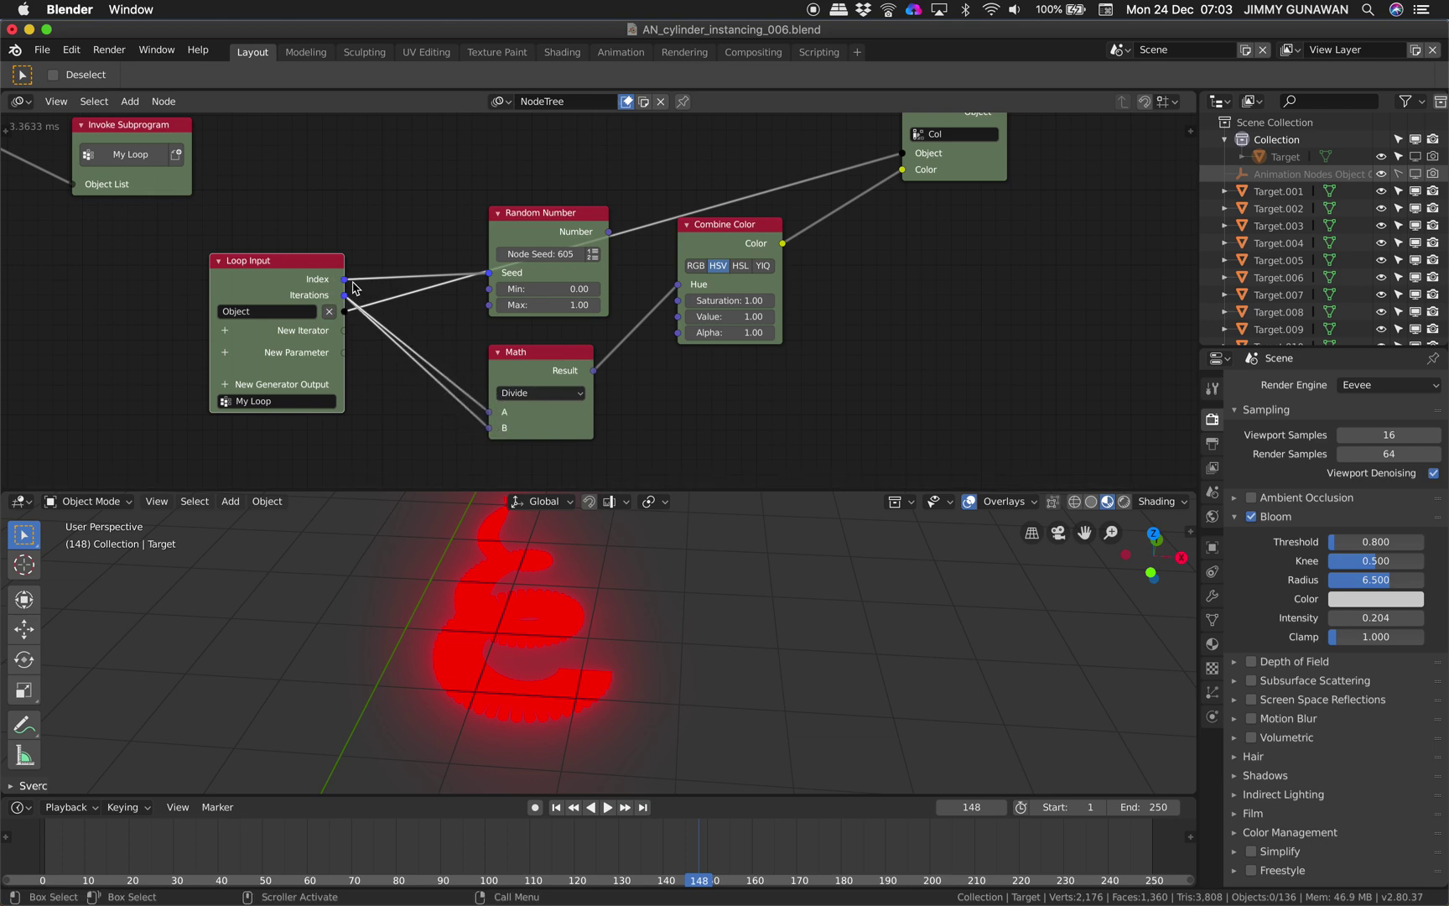
drag(475, 403, 491, 413)
middle_drag(604, 637, 664, 638)
key(super+s)
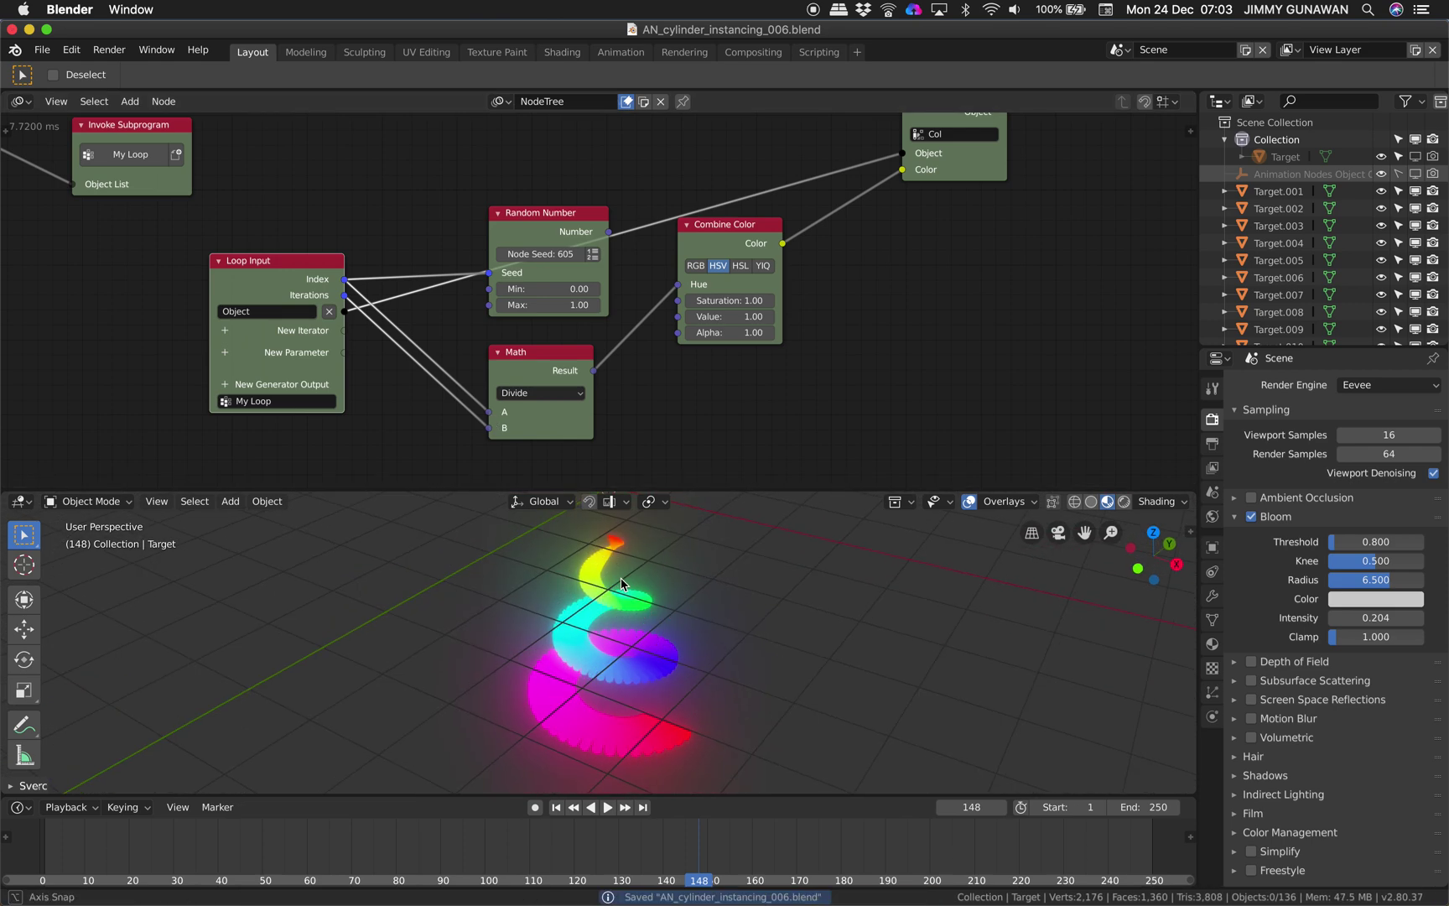
- Make room beside the Divide node and insert a Multiply Math node on the link from Index to its A input
drag(515, 358, 538, 356)
scroll(515, 308, down, 4)
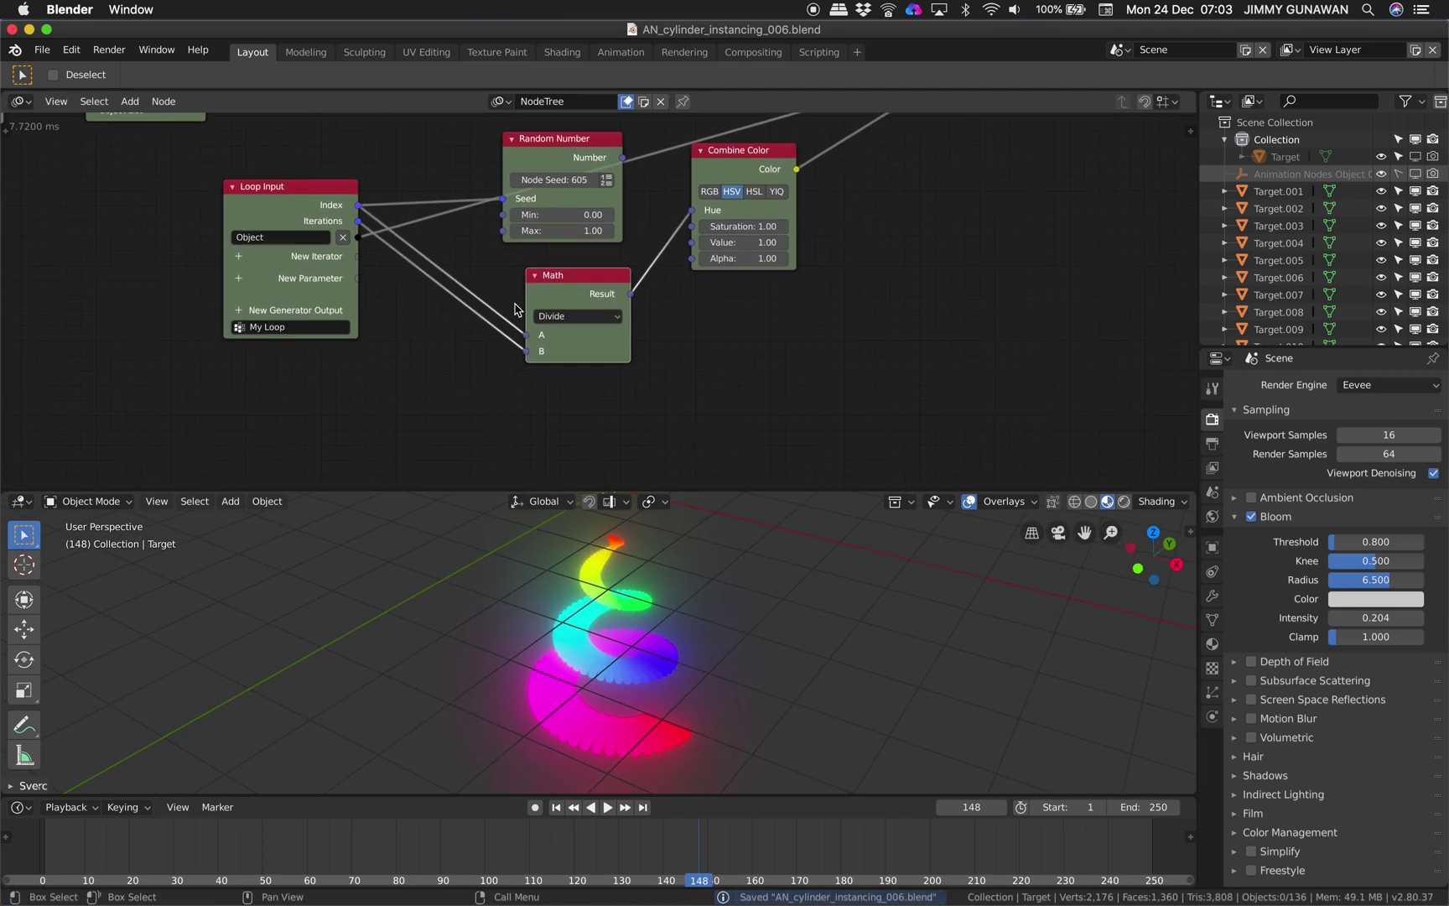
drag(321, 208, 278, 235)
key(ctrl+a)
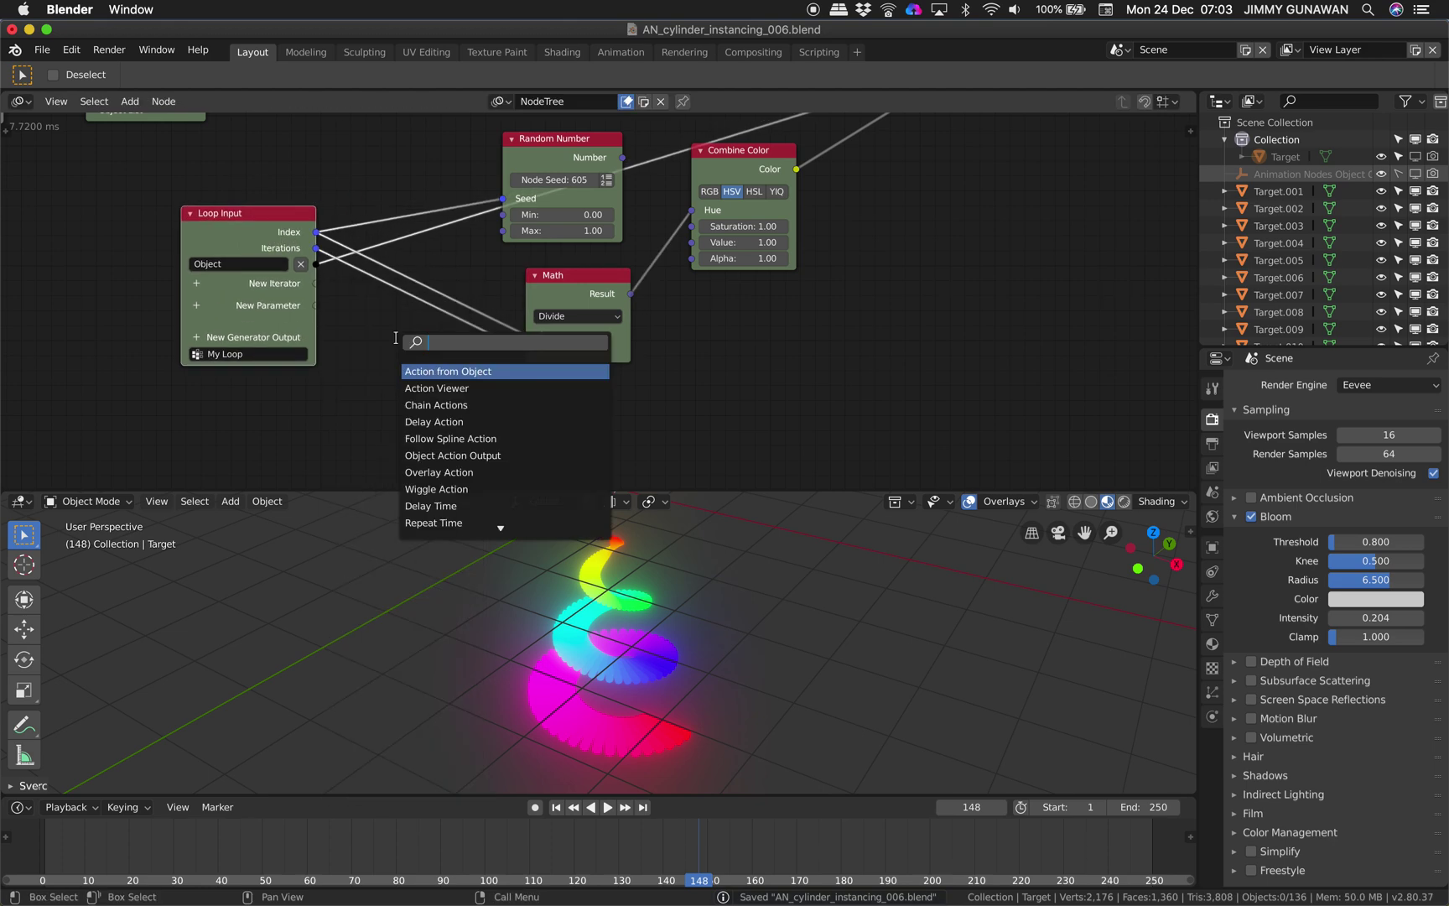
text(math)
key(Return)
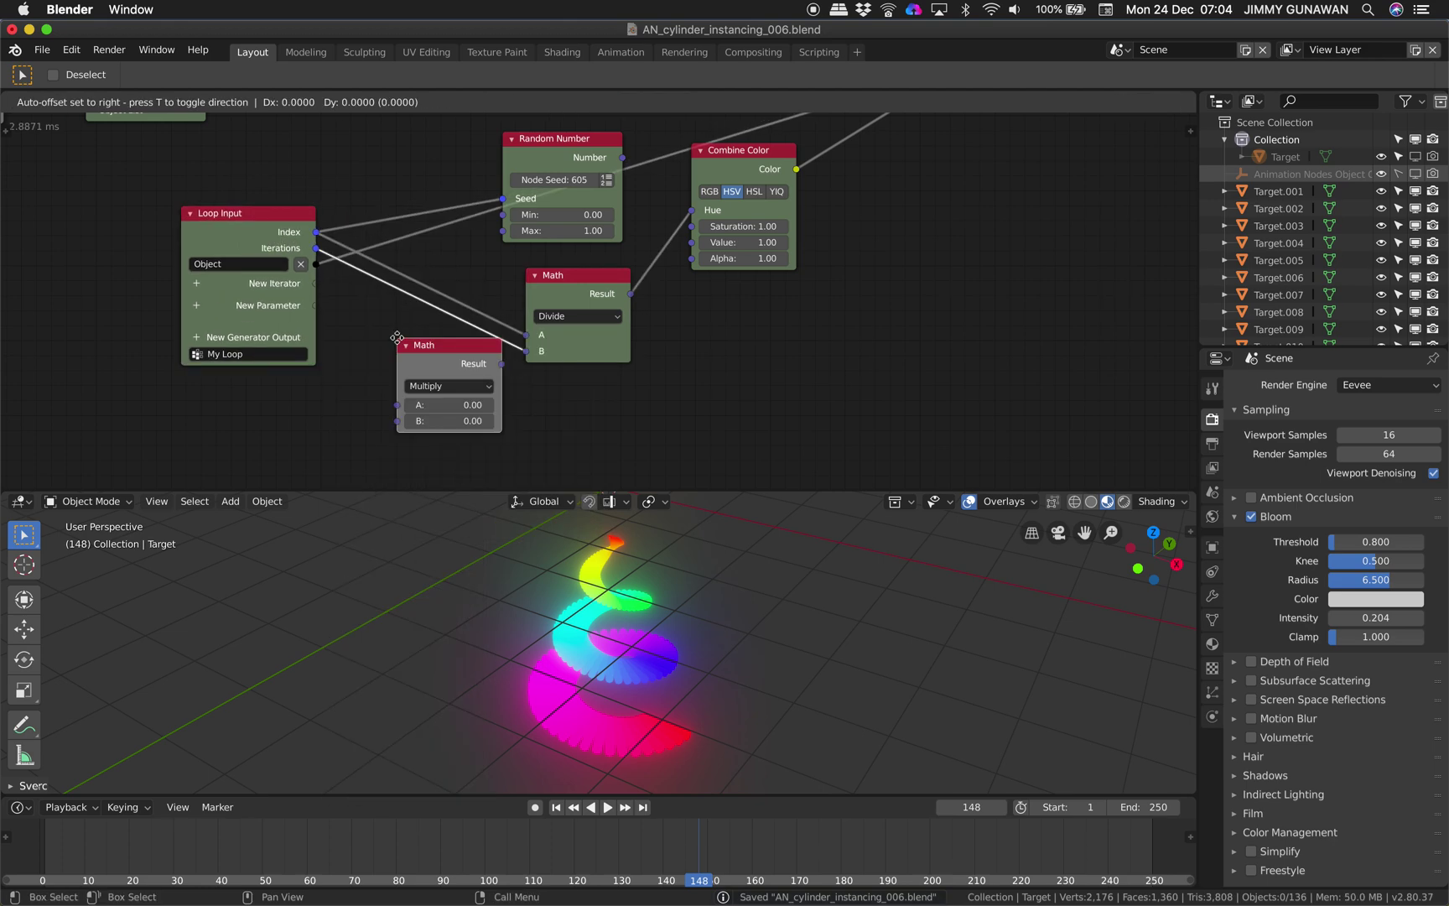
click(434, 275)
- Add a Time Info node, connect its Frame output to the Multiply node's B input, and save the file
key(ctrl+a)
text(fra)
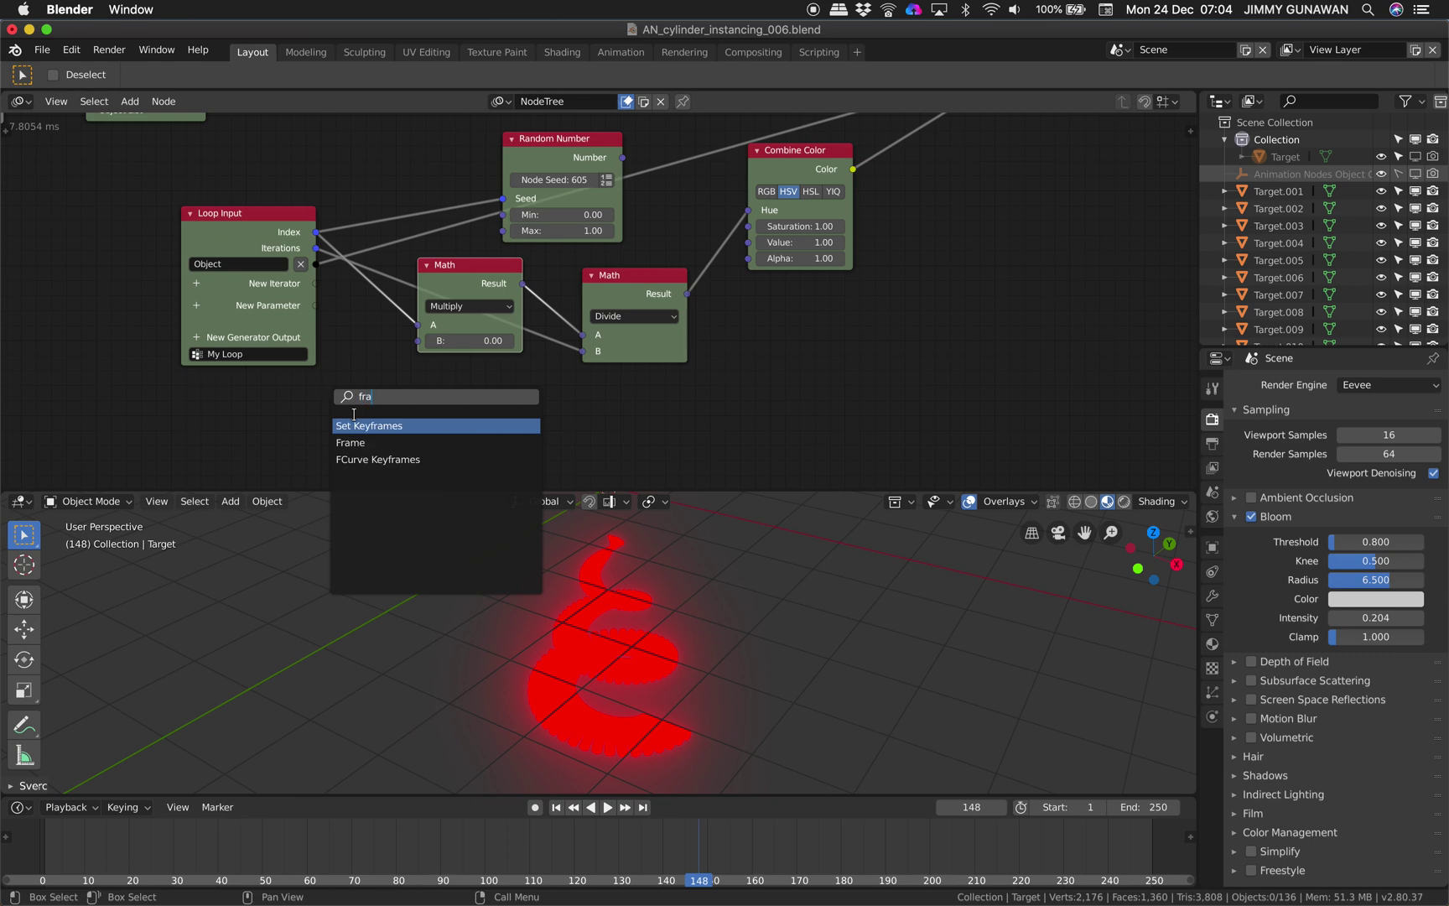
click(356, 442)
click(207, 390)
drag(398, 359, 418, 341)
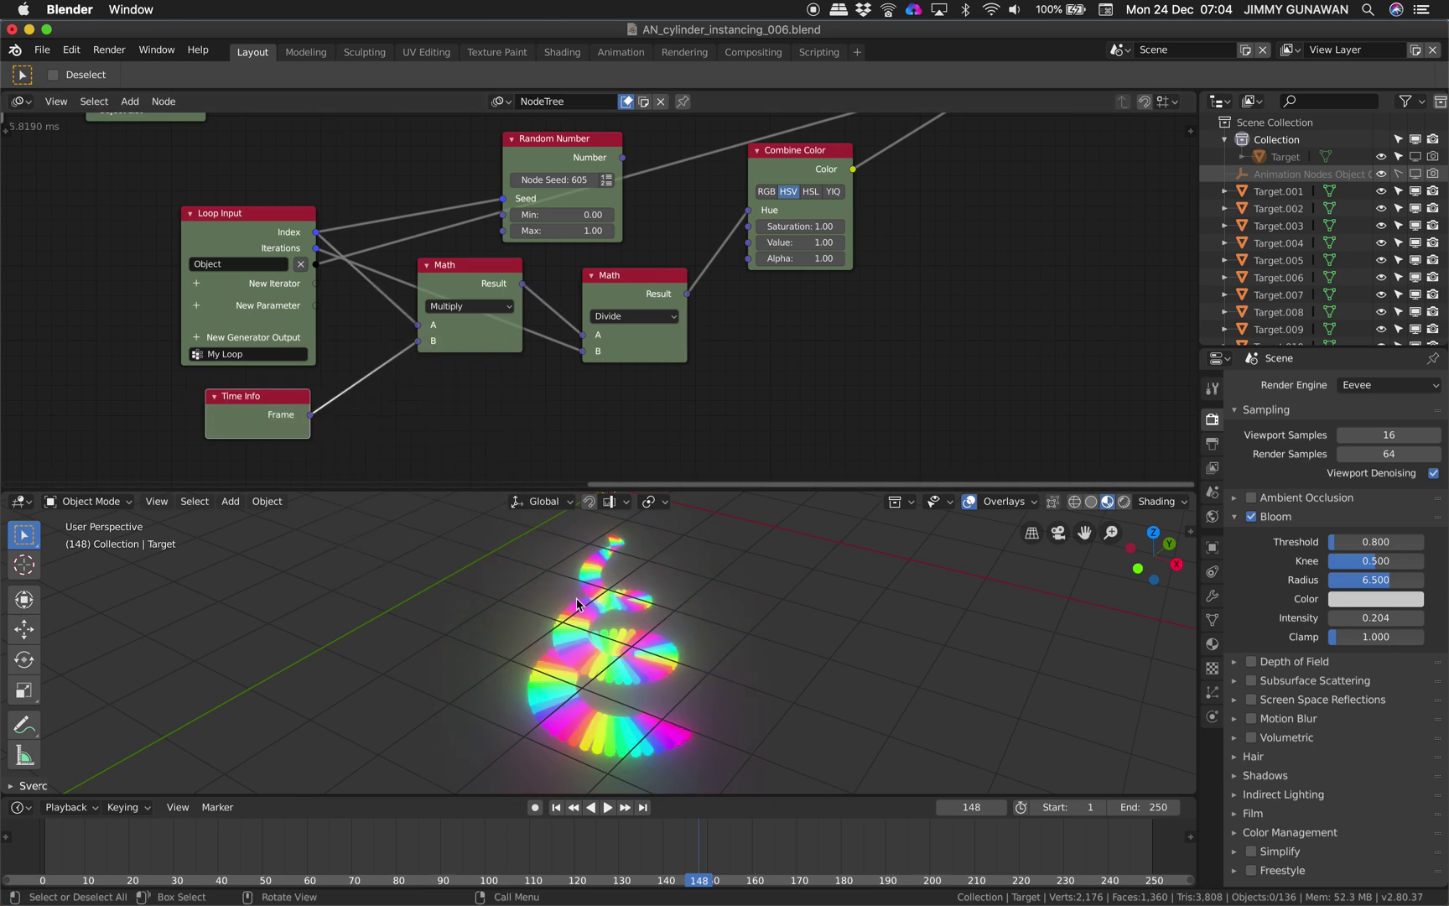
key(ctrl+s)
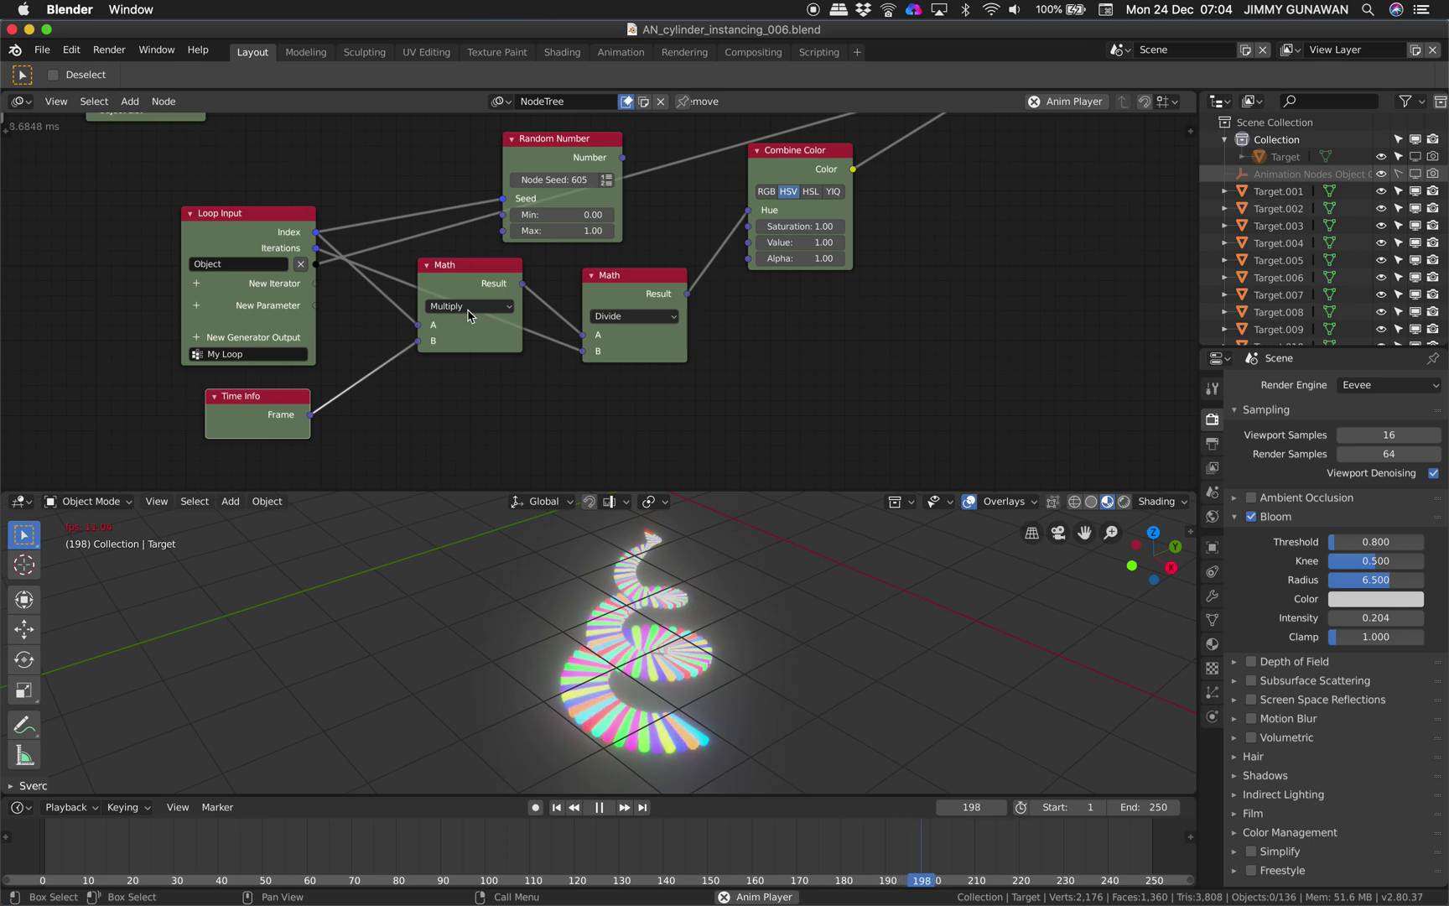
- Lower the new Math node, change its operation from Multiply to Add, and save the file
drag(460, 321, 459, 335)
click(459, 353)
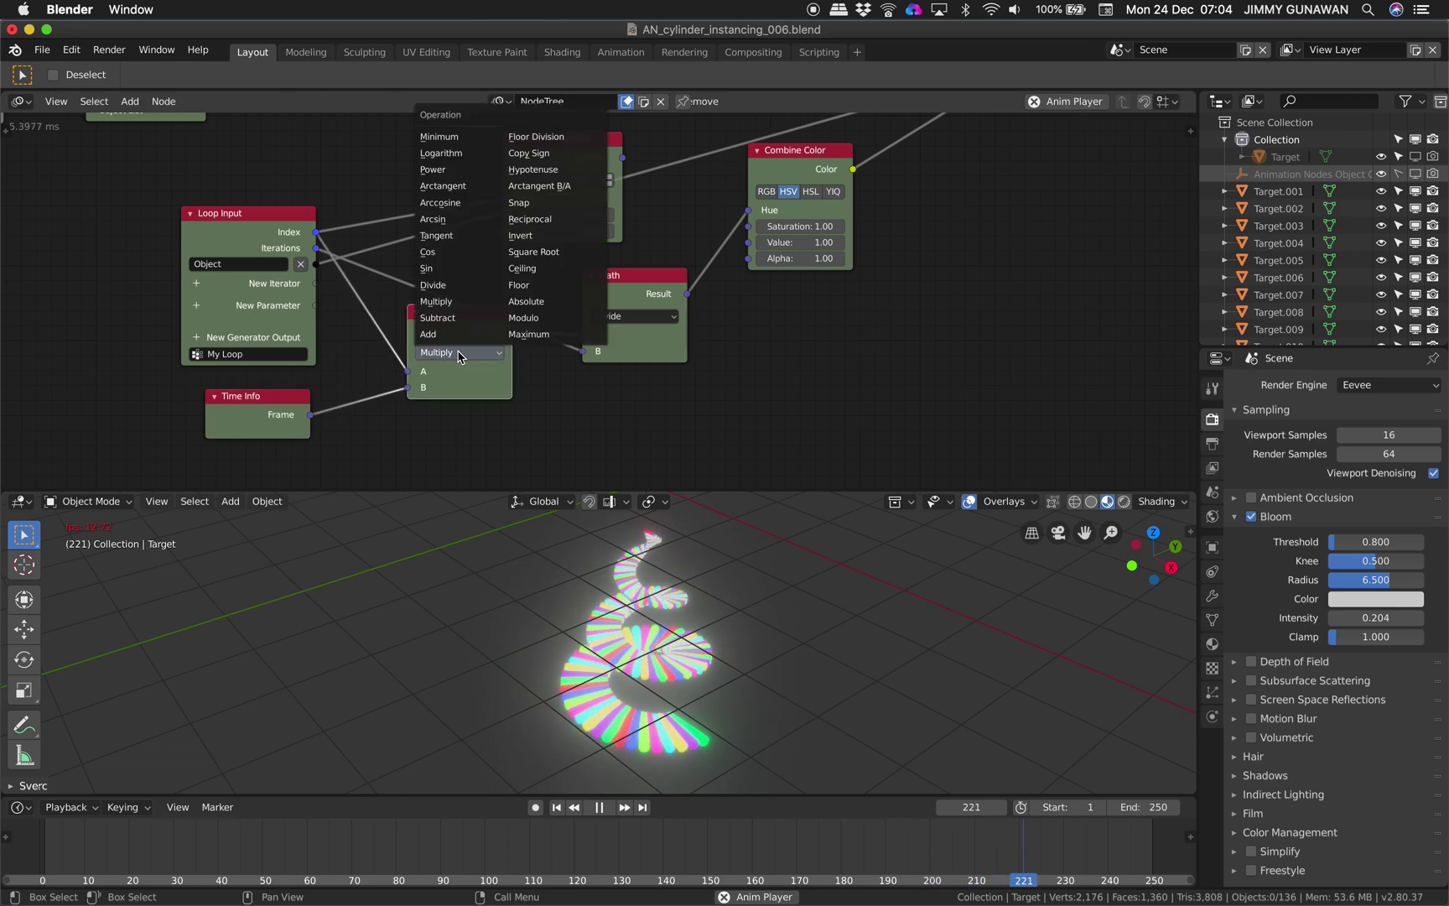
click(460, 332)
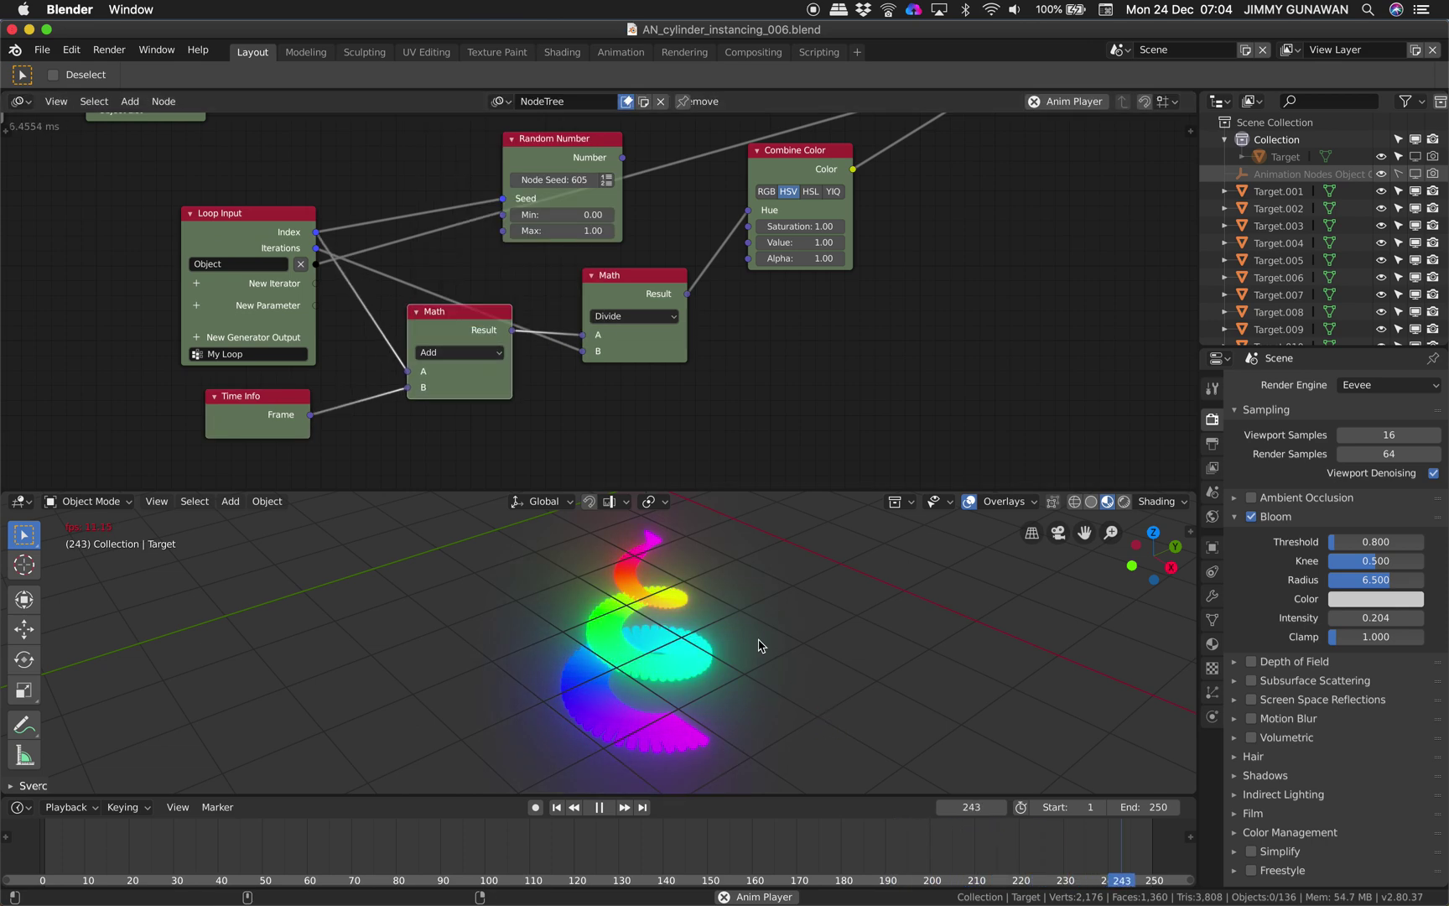
key(super+s)
- Enlarge the 3D viewport area and watch the spiral's color animation, maximizing the viewport temporarily
middle_drag(730, 637, 503, 597)
shift+middle_drag(886, 680, 818, 660)
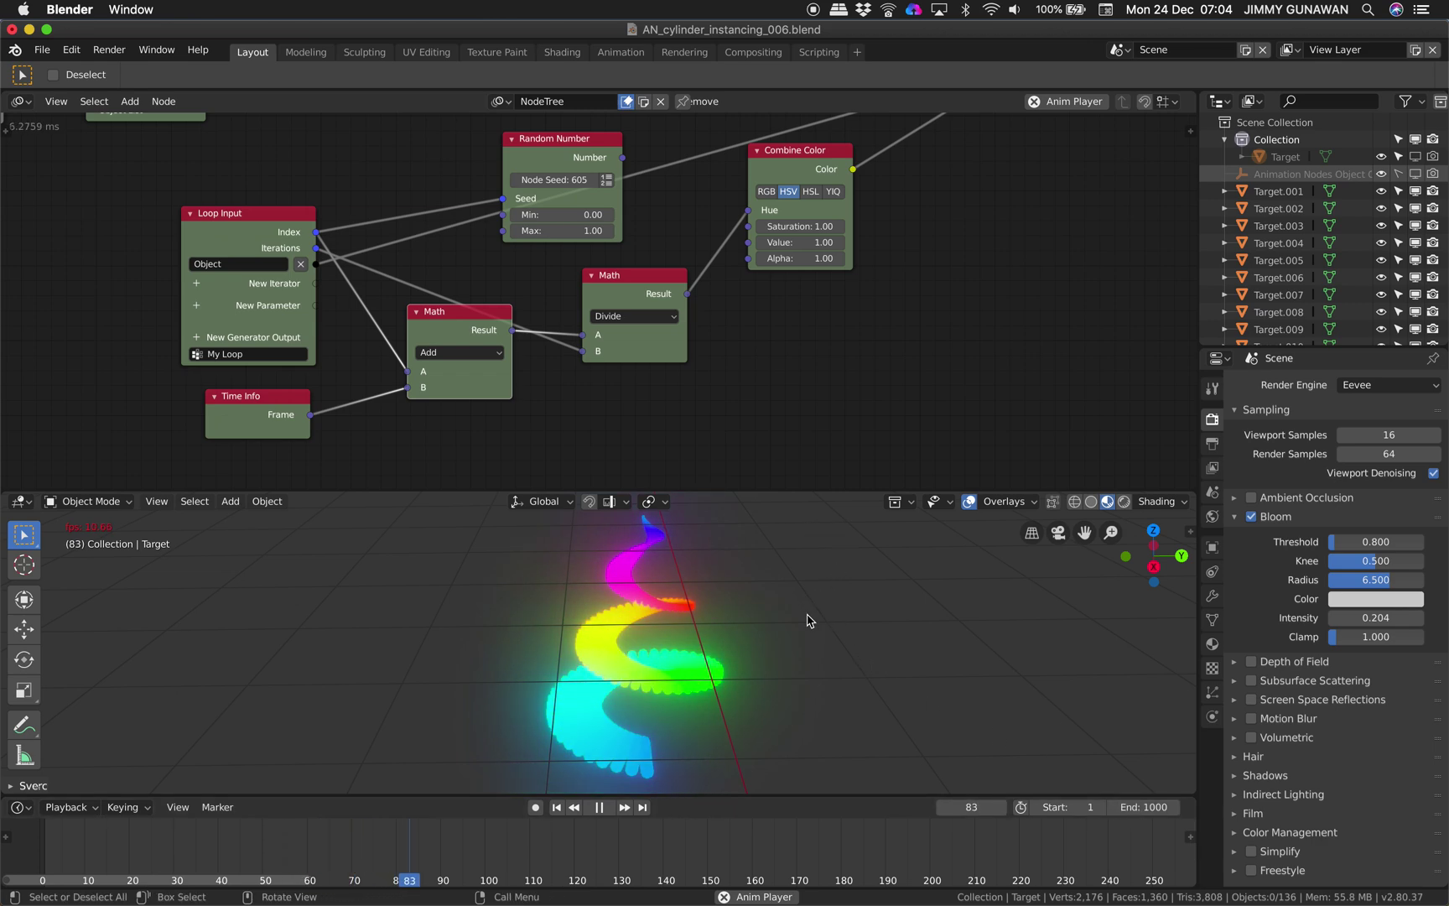
scroll(792, 482, down, 1)
drag(791, 489, 780, 295)
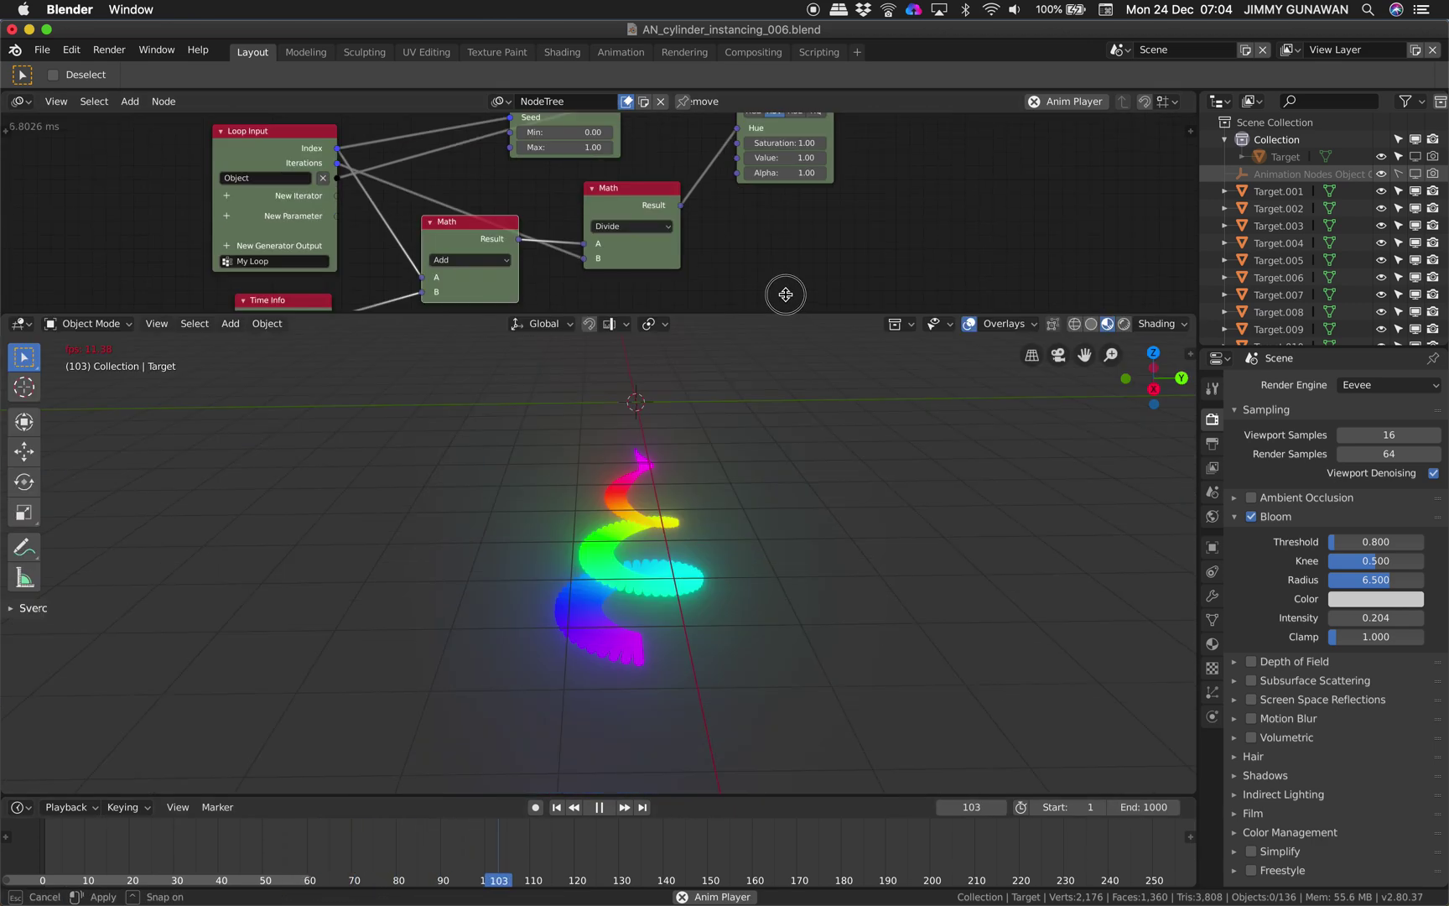
key(shift+space)
click(773, 507)
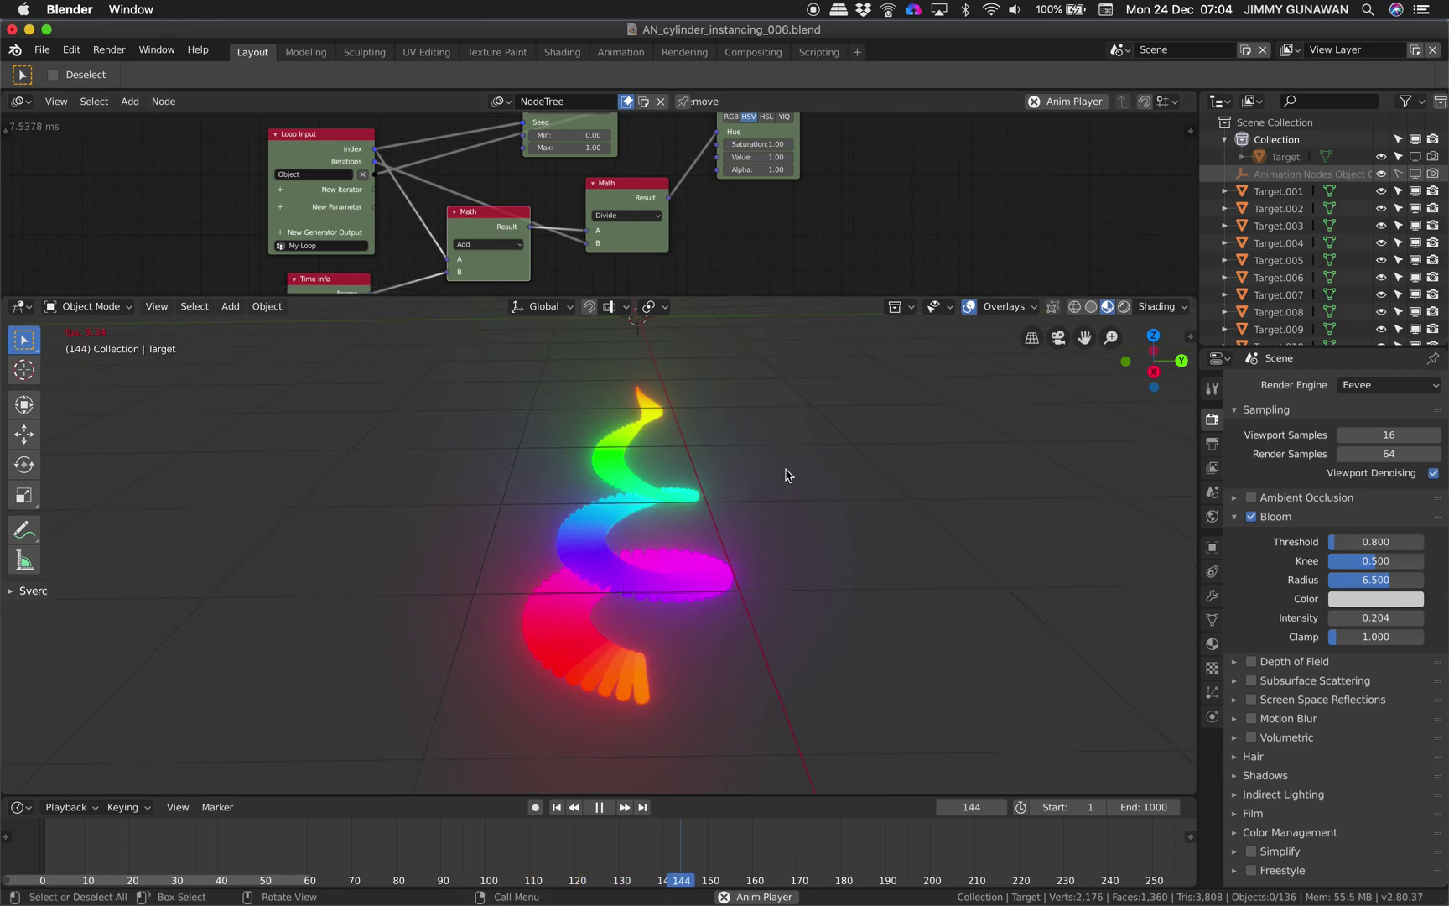
key(ctrl+space)
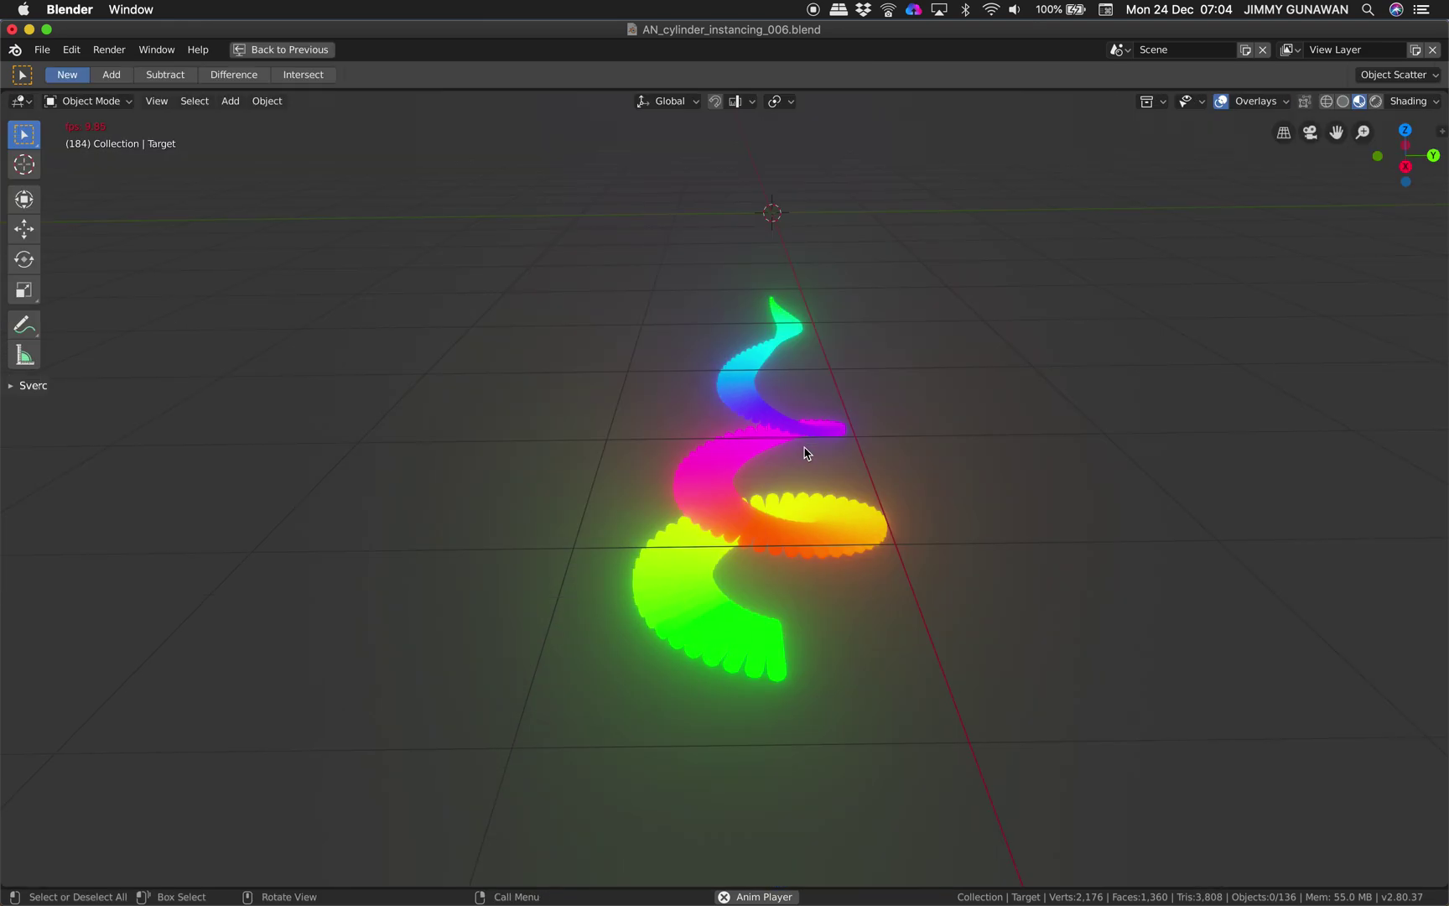
key(ctrl+space)
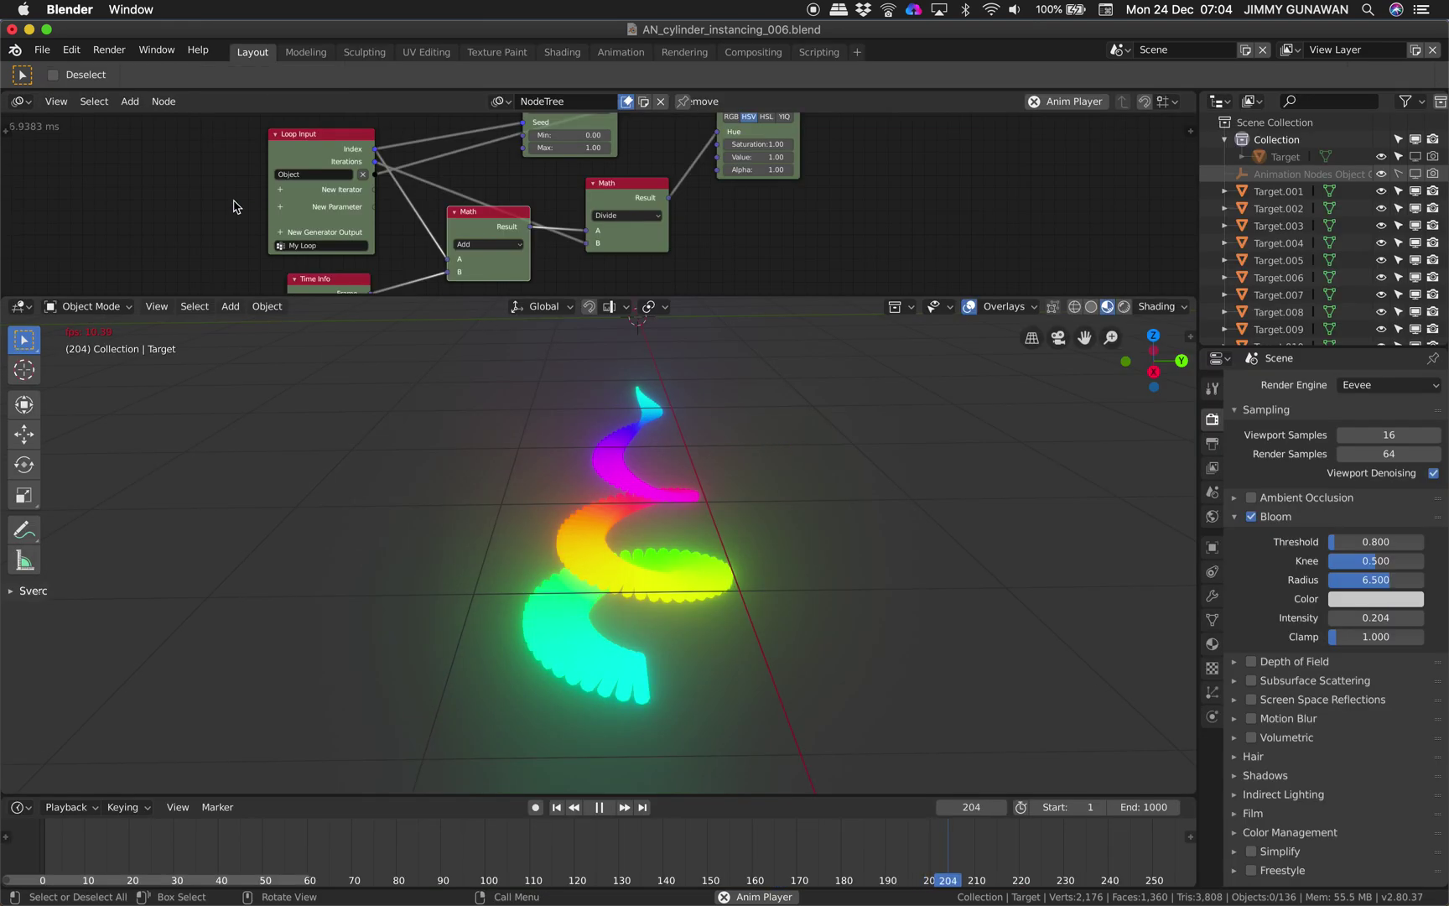
- Show the 3D viewport as a fullscreen area without its interface and make the application window full screen
click(157, 306)
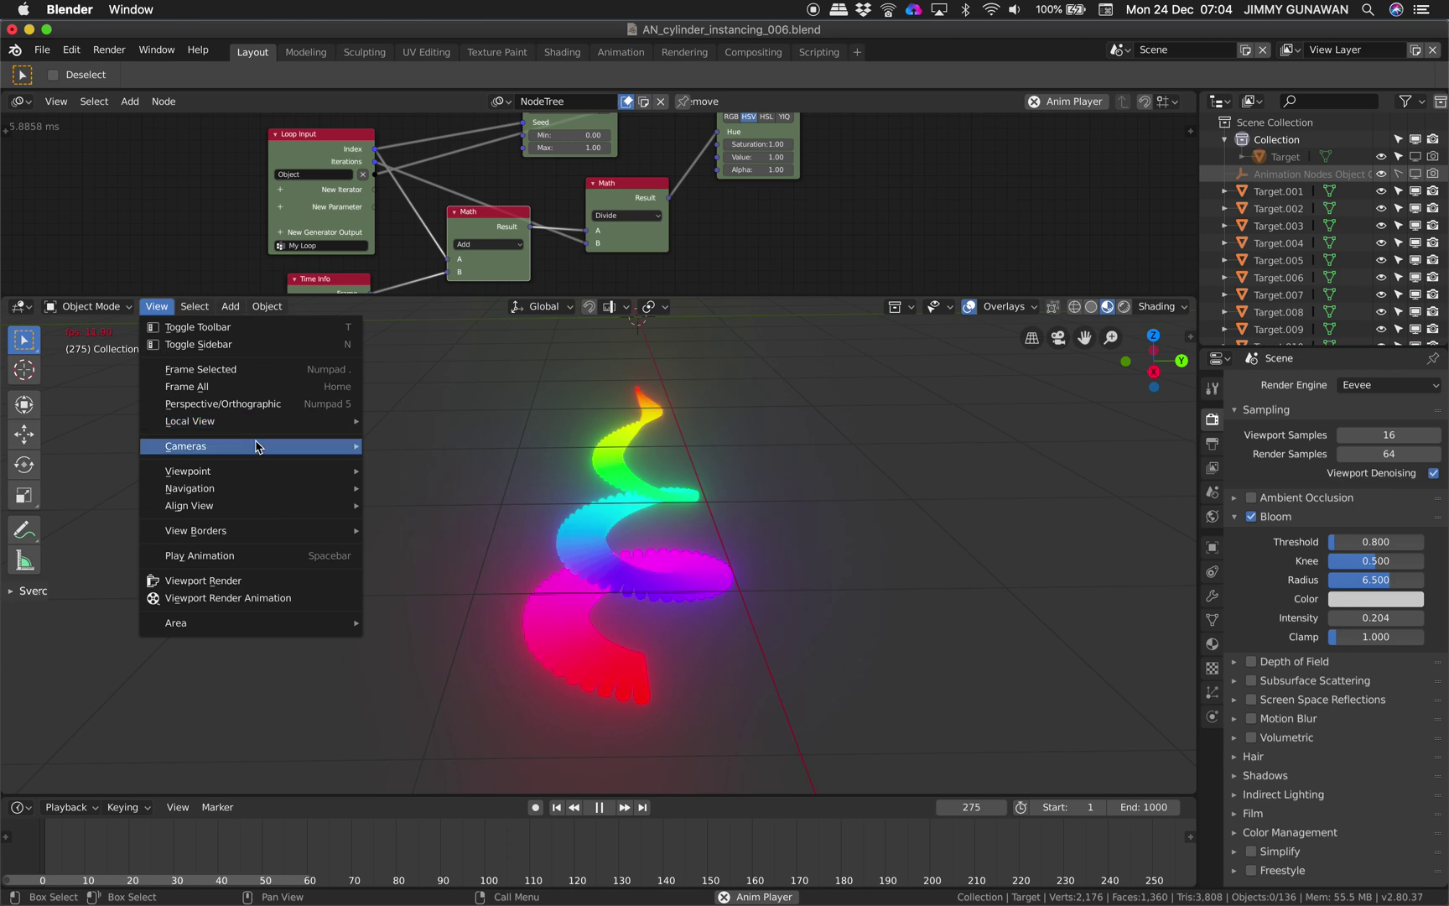
mouse_move(256, 446)
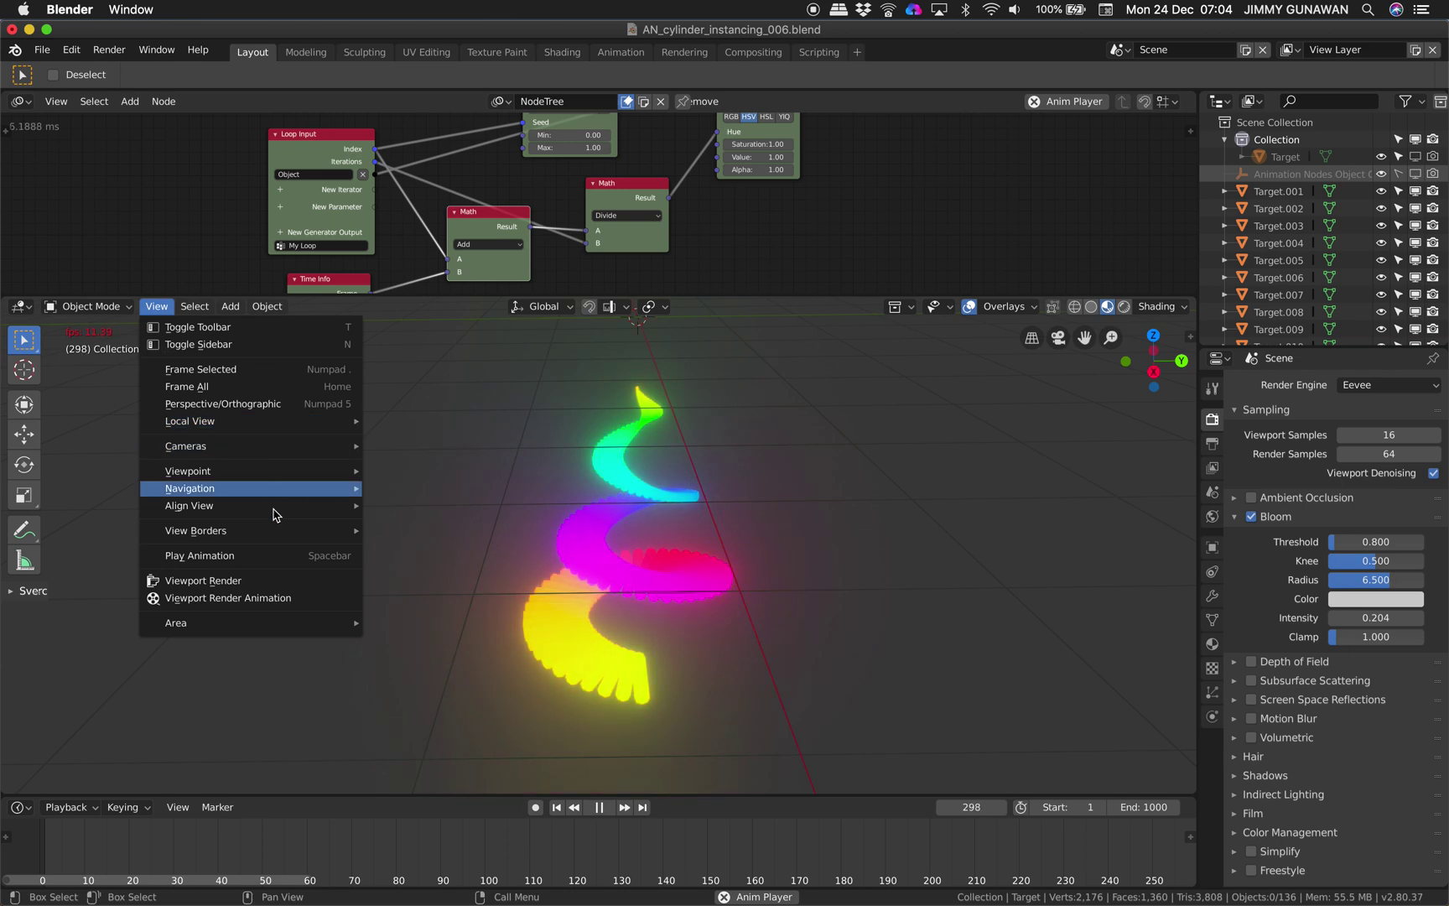
mouse_move(345, 630)
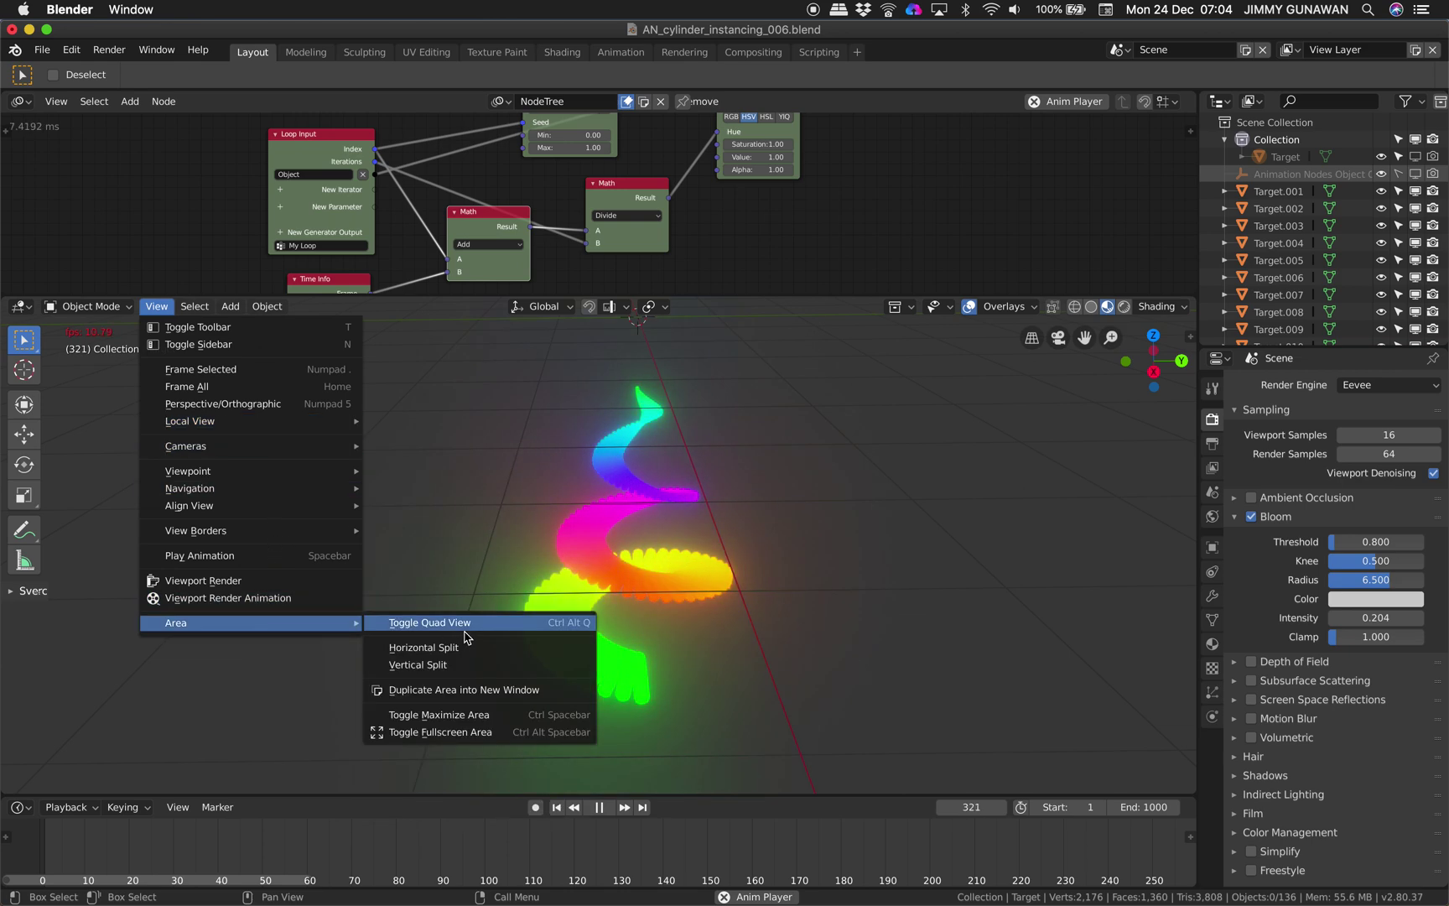
click(466, 722)
click(157, 102)
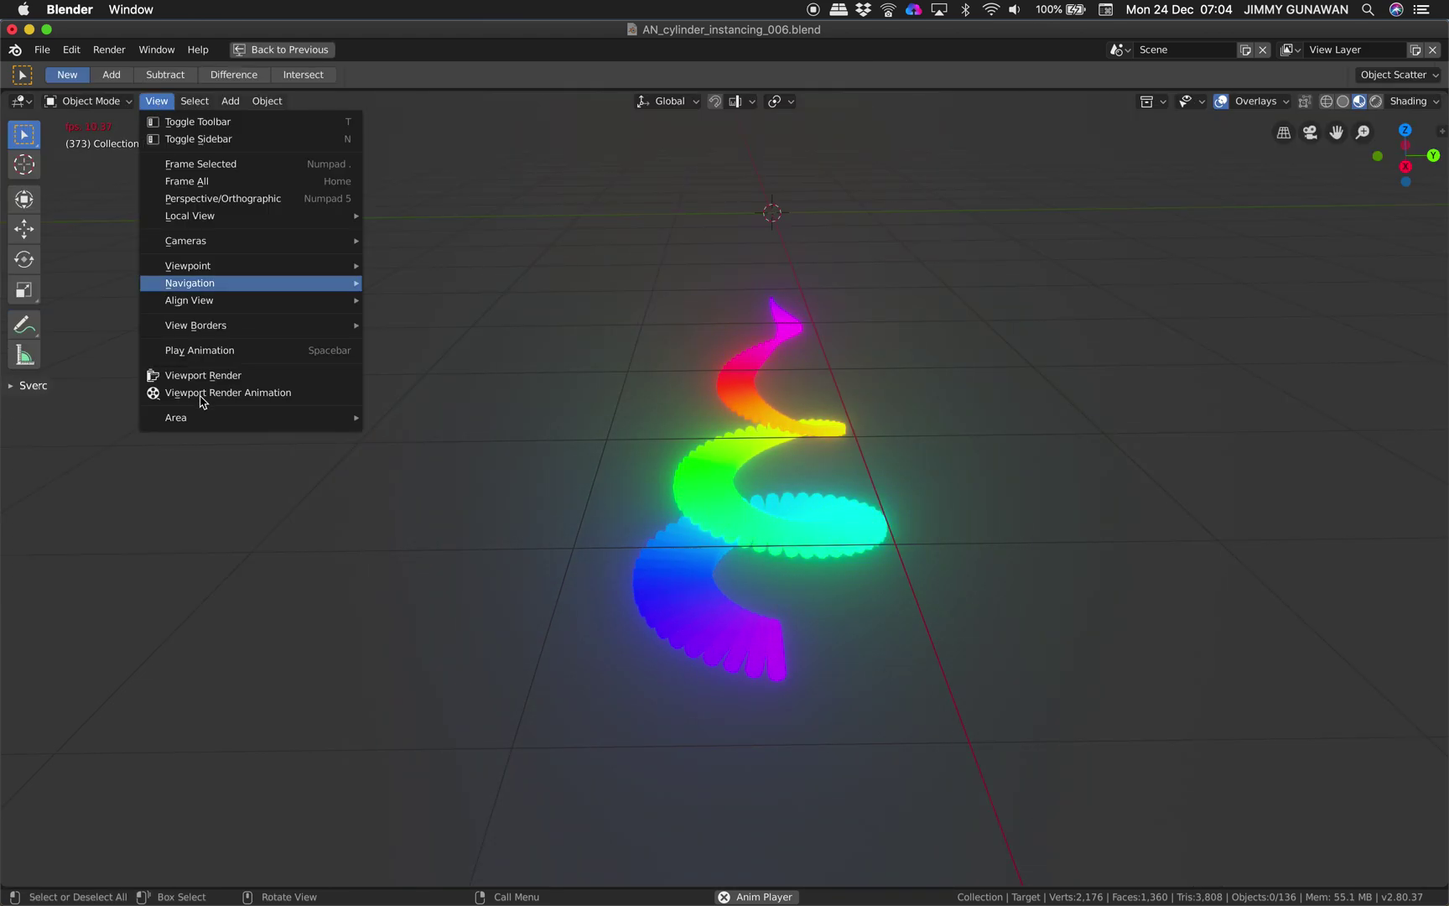
mouse_move(252, 417)
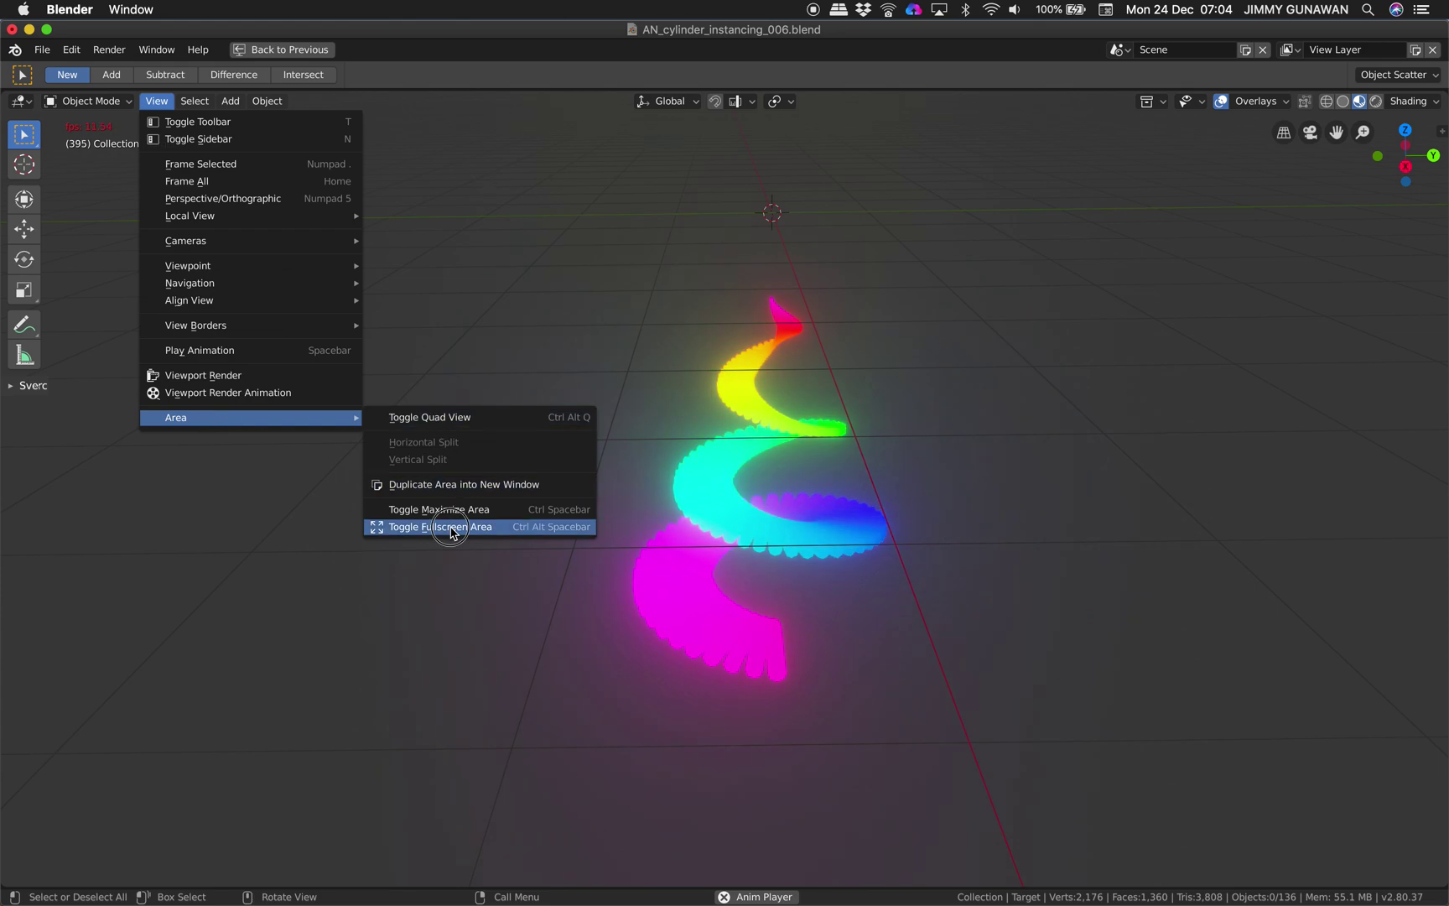
click(451, 528)
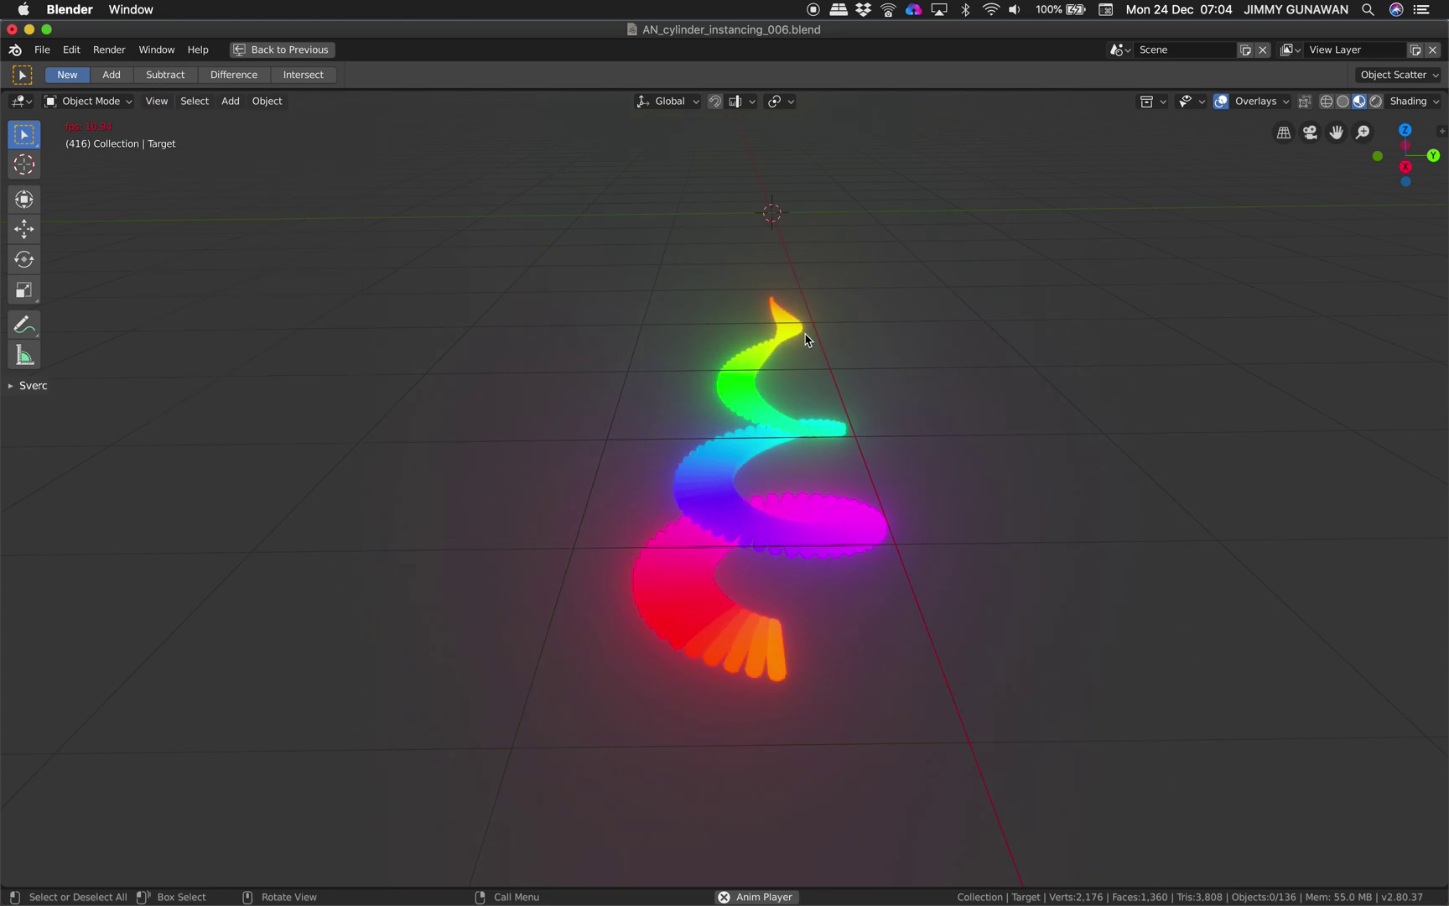
key(ctrl+alt+space)
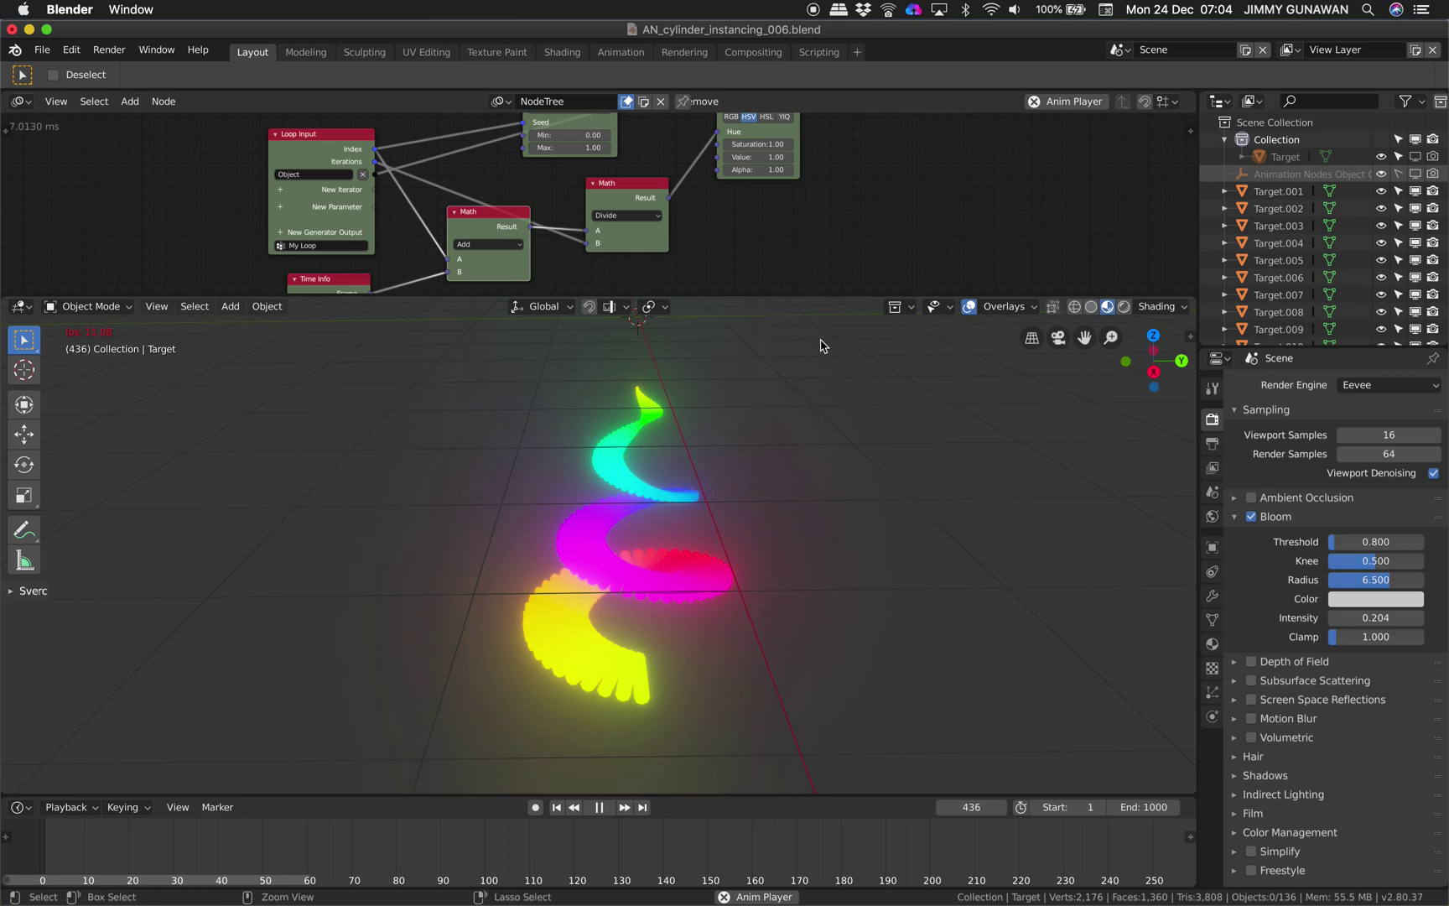
key(ctrl+alt+space)
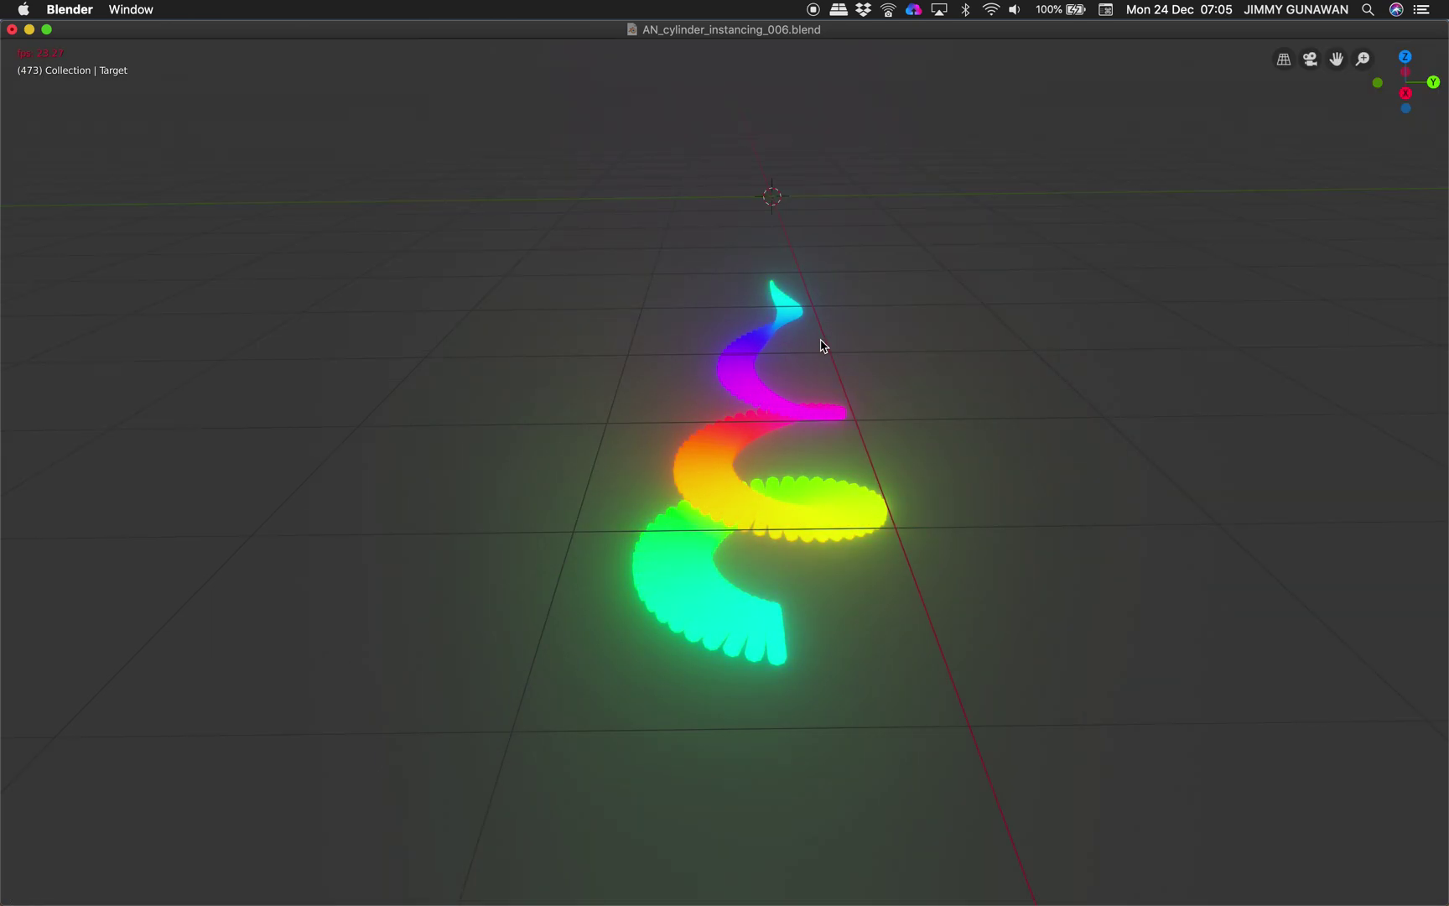
click(46, 29)
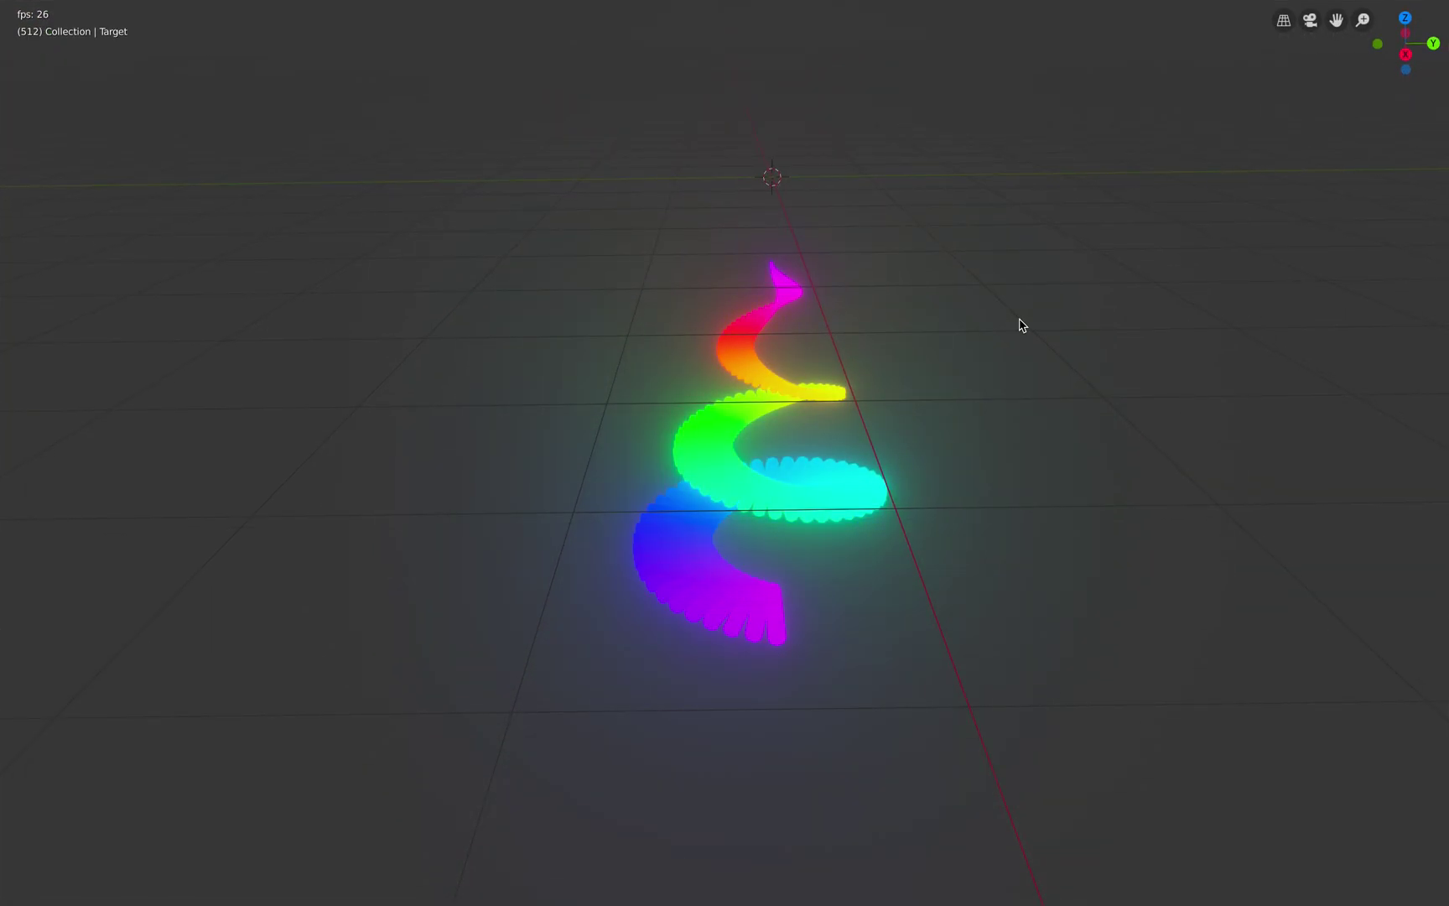
- Compare the animated spiral in orthographic and perspective view up close, and restore the regular editor layout
scroll(1058, 310, up, 2)
click(1283, 22)
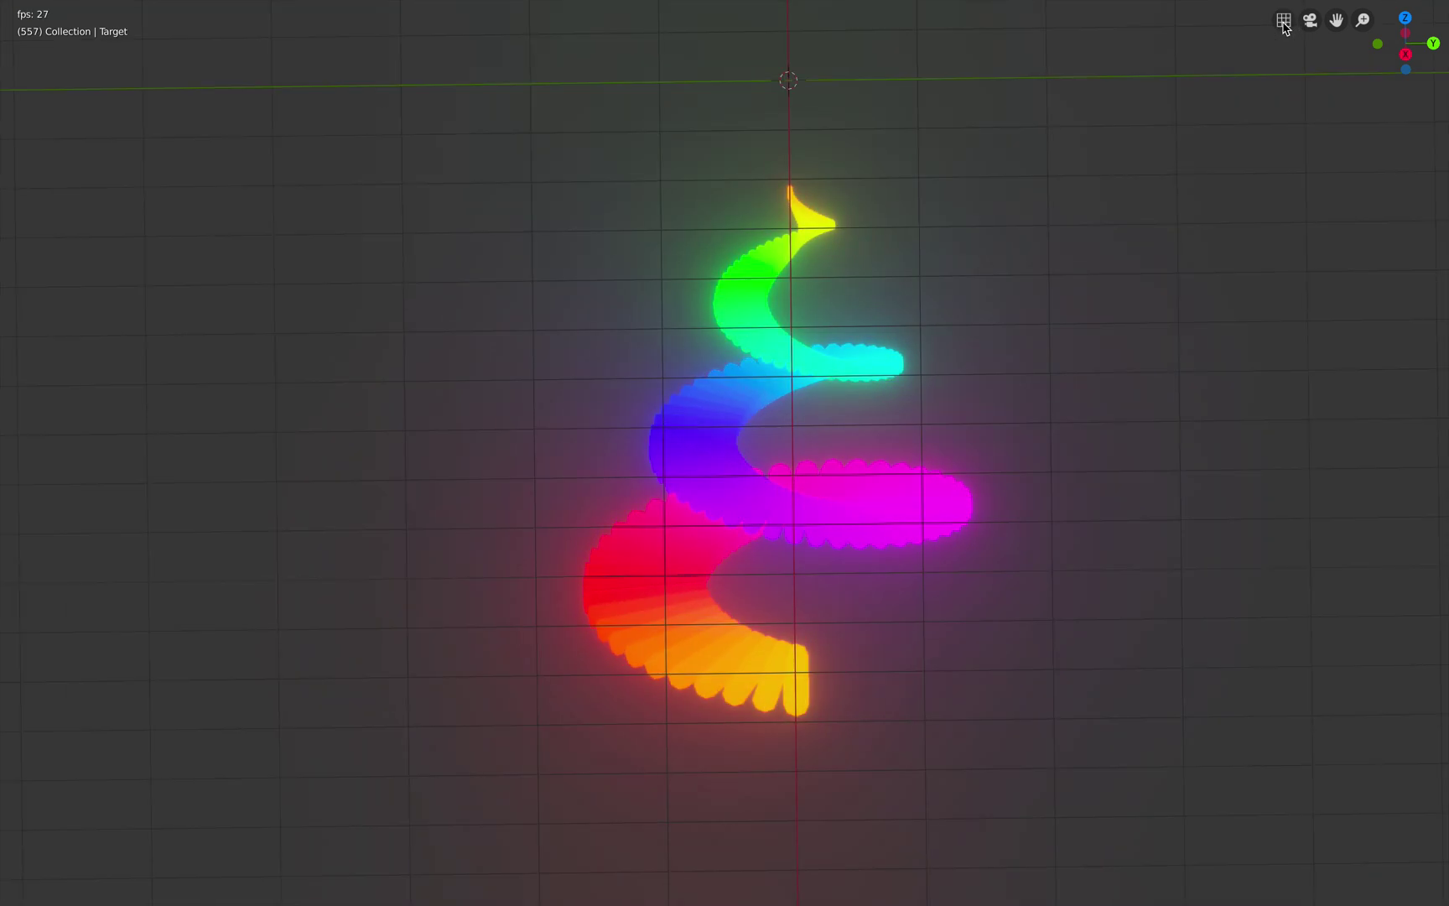
click(1283, 23)
click(1284, 21)
click(1284, 21)
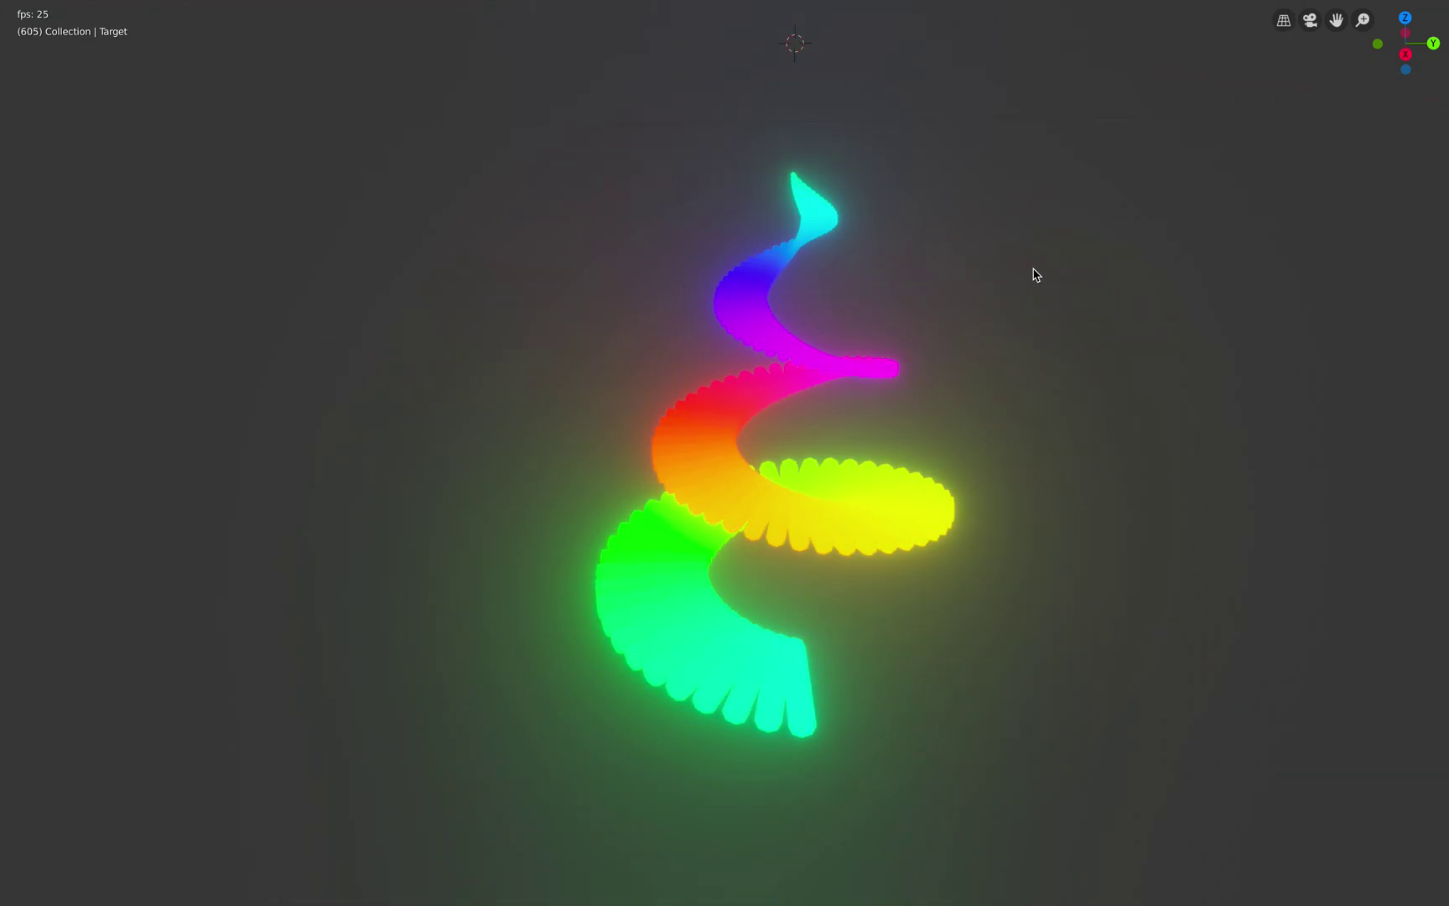
key(ctrl+alt+space)
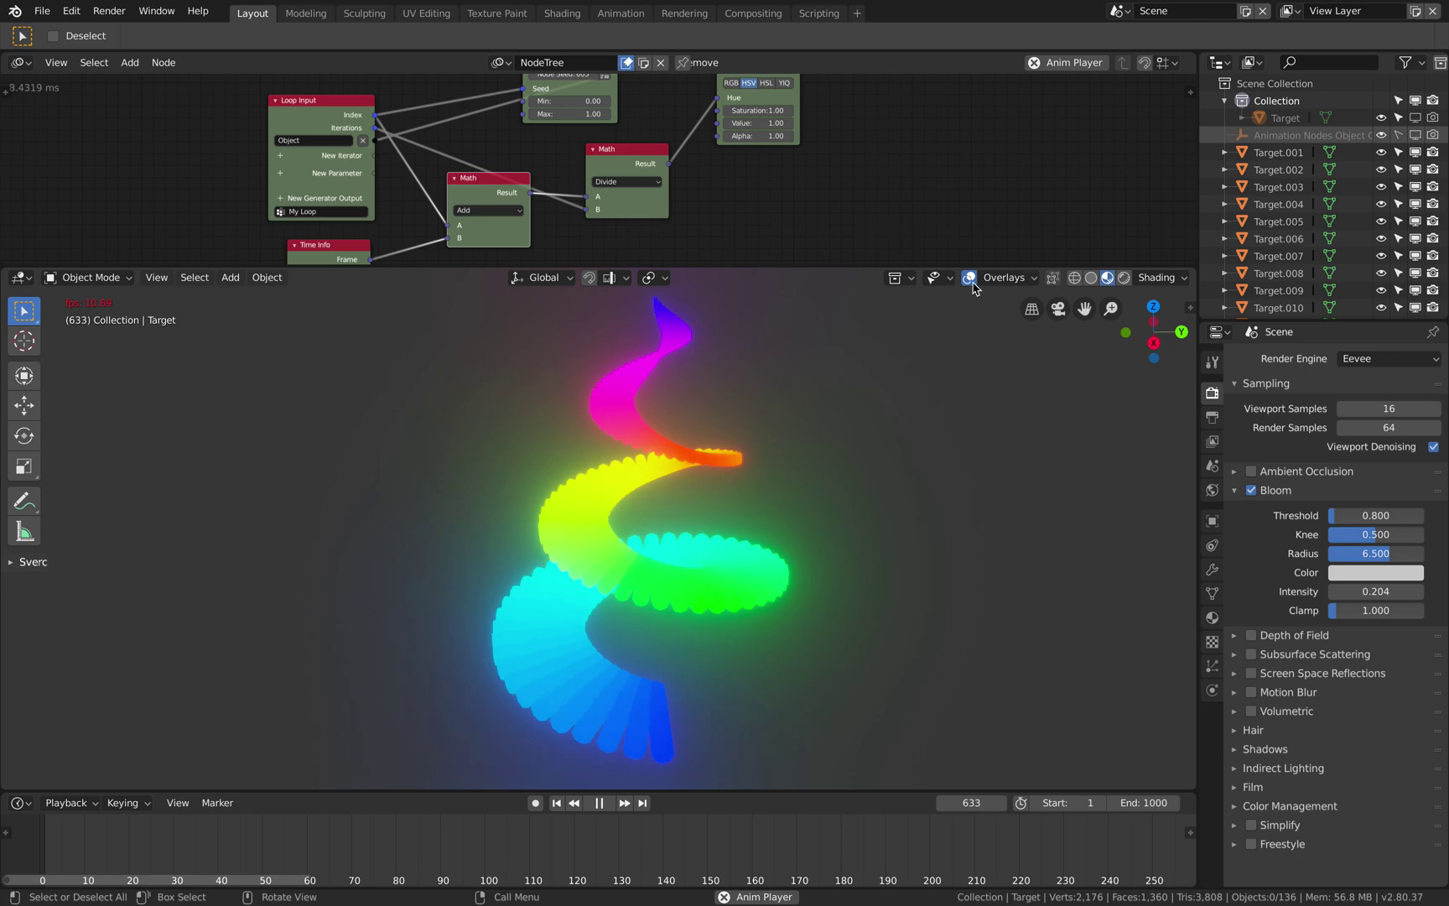
- Switch the viewport to rendered shading with overlays hidden and set the World surface color to black
click(1151, 279)
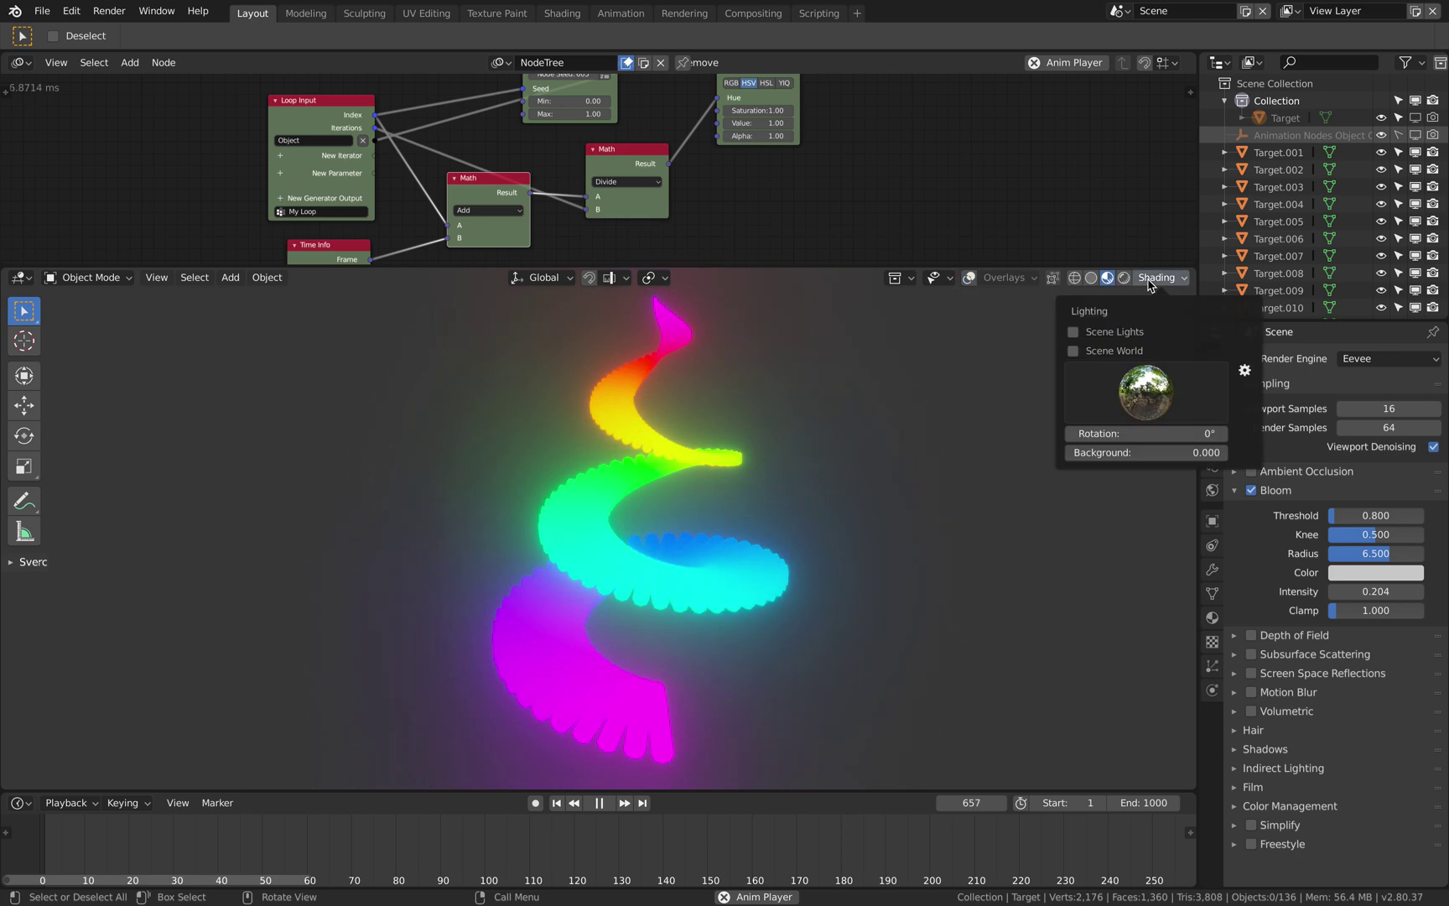
click(1122, 279)
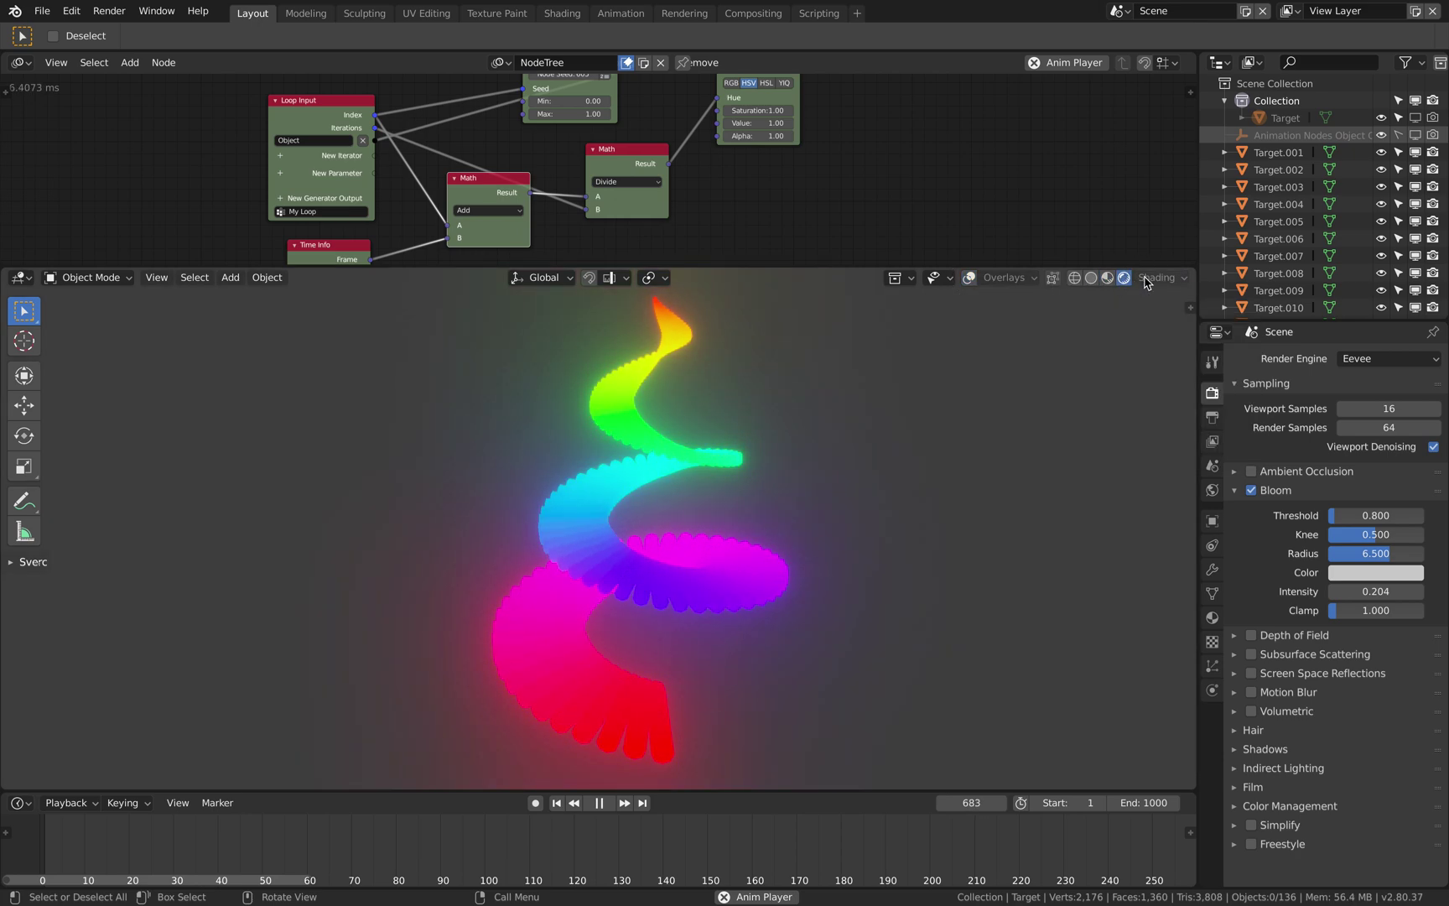
click(1213, 491)
click(1385, 440)
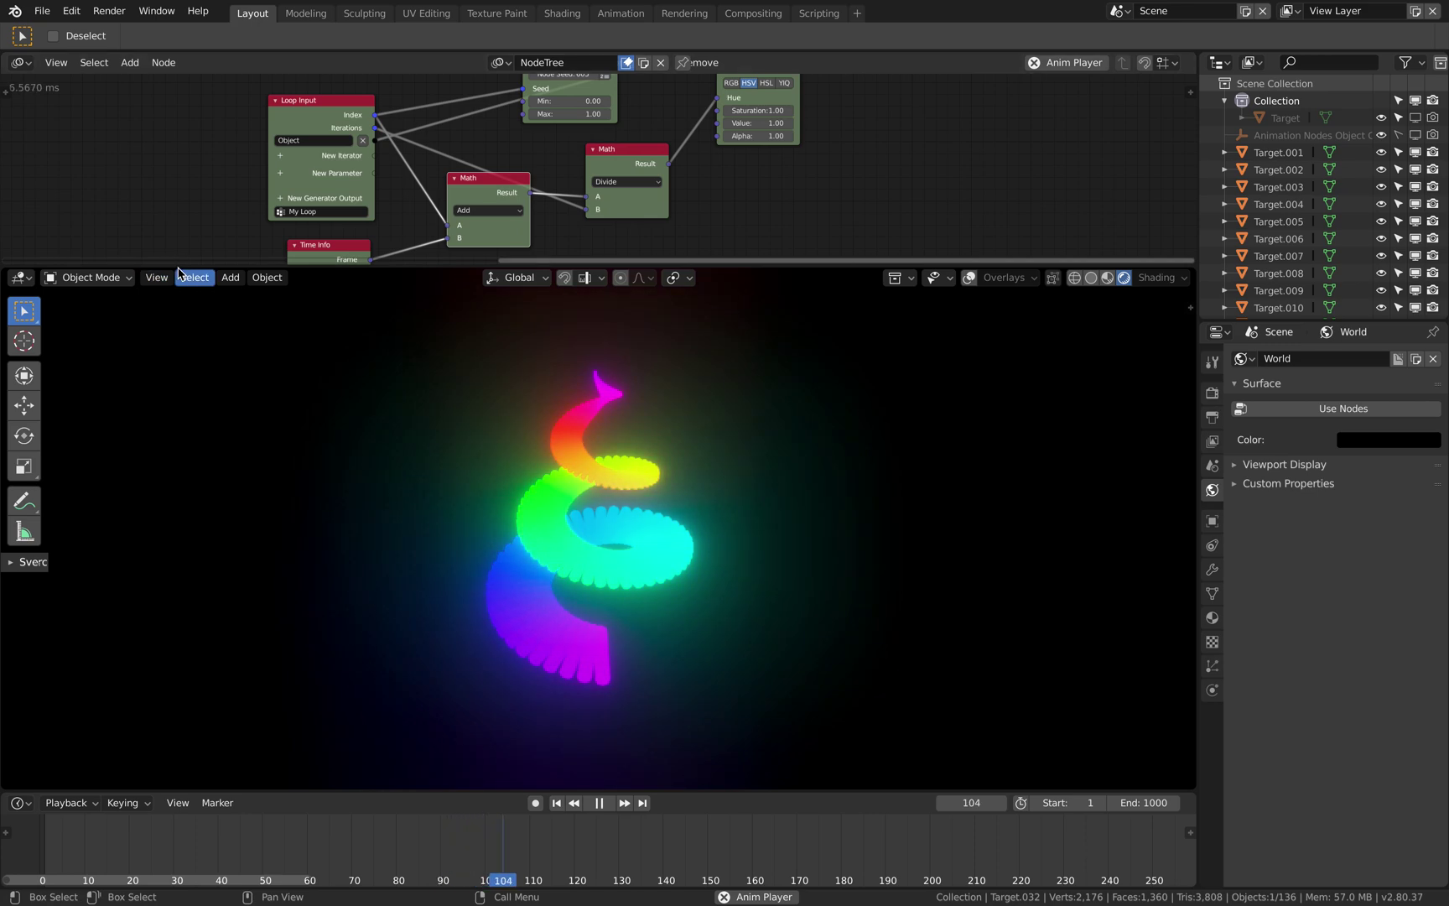
- Enlarge the 3D viewport slightly and examine the glowing spiral's color animation from several angles and distances
drag(179, 248, 185, 230)
middle_drag(738, 474, 641, 547)
scroll(602, 150, down, 1)
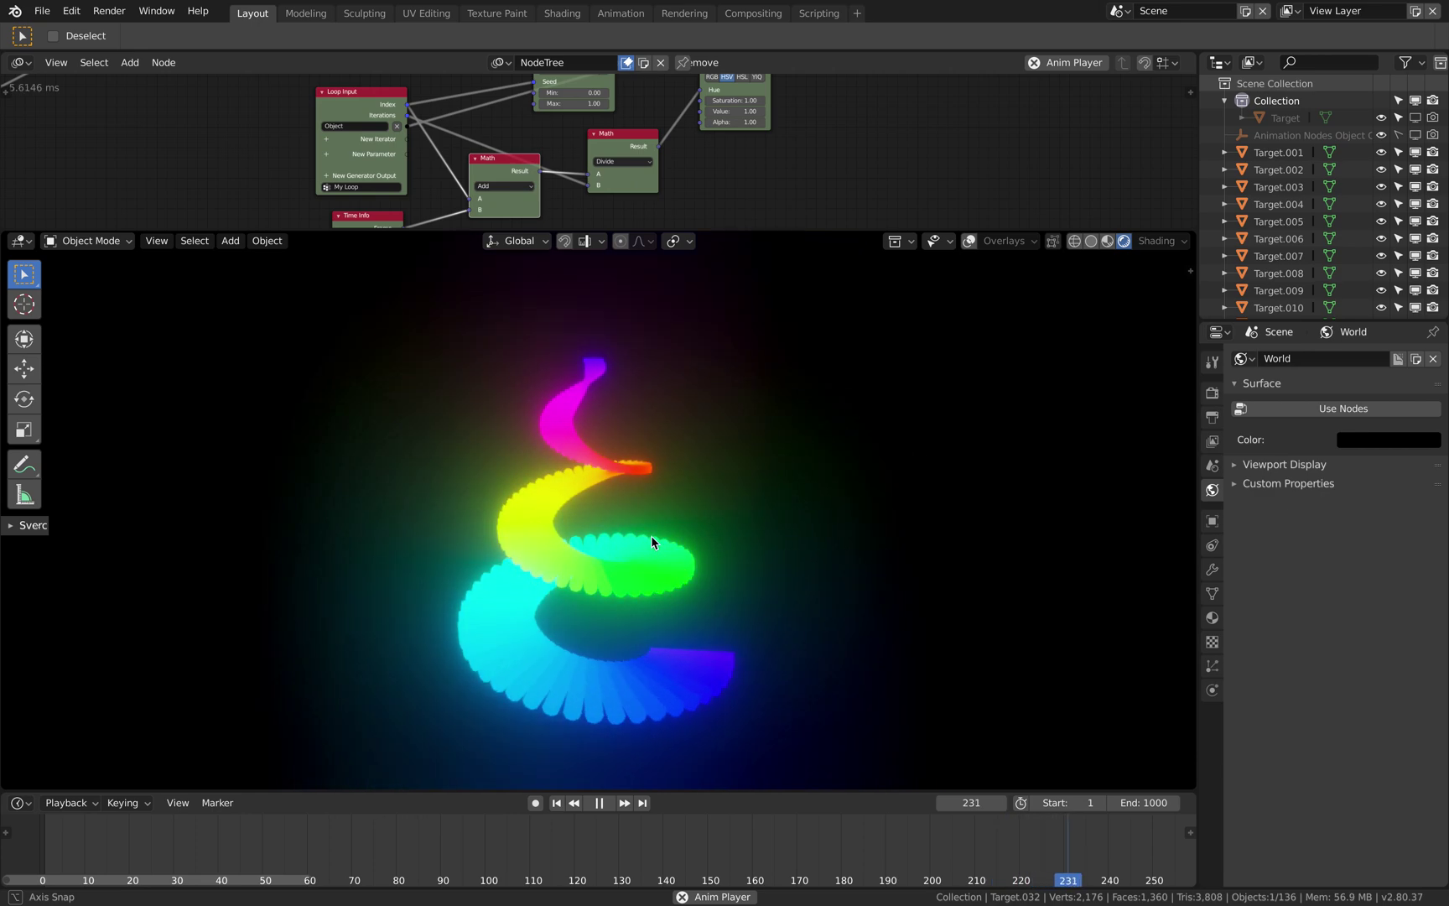
middle_drag(617, 506, 673, 501)
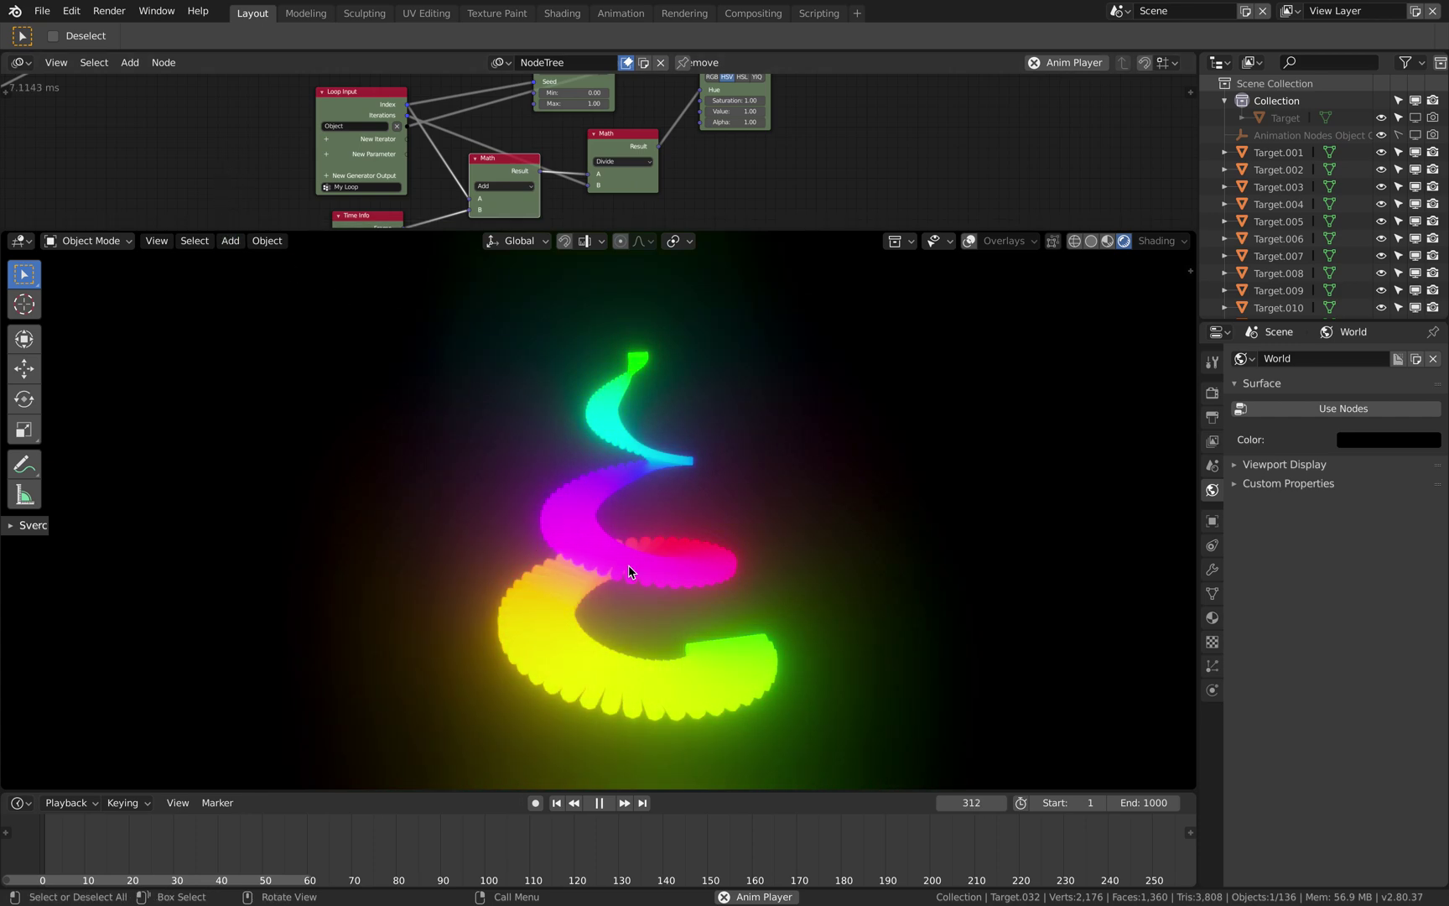
middle_drag(630, 571, 672, 521)
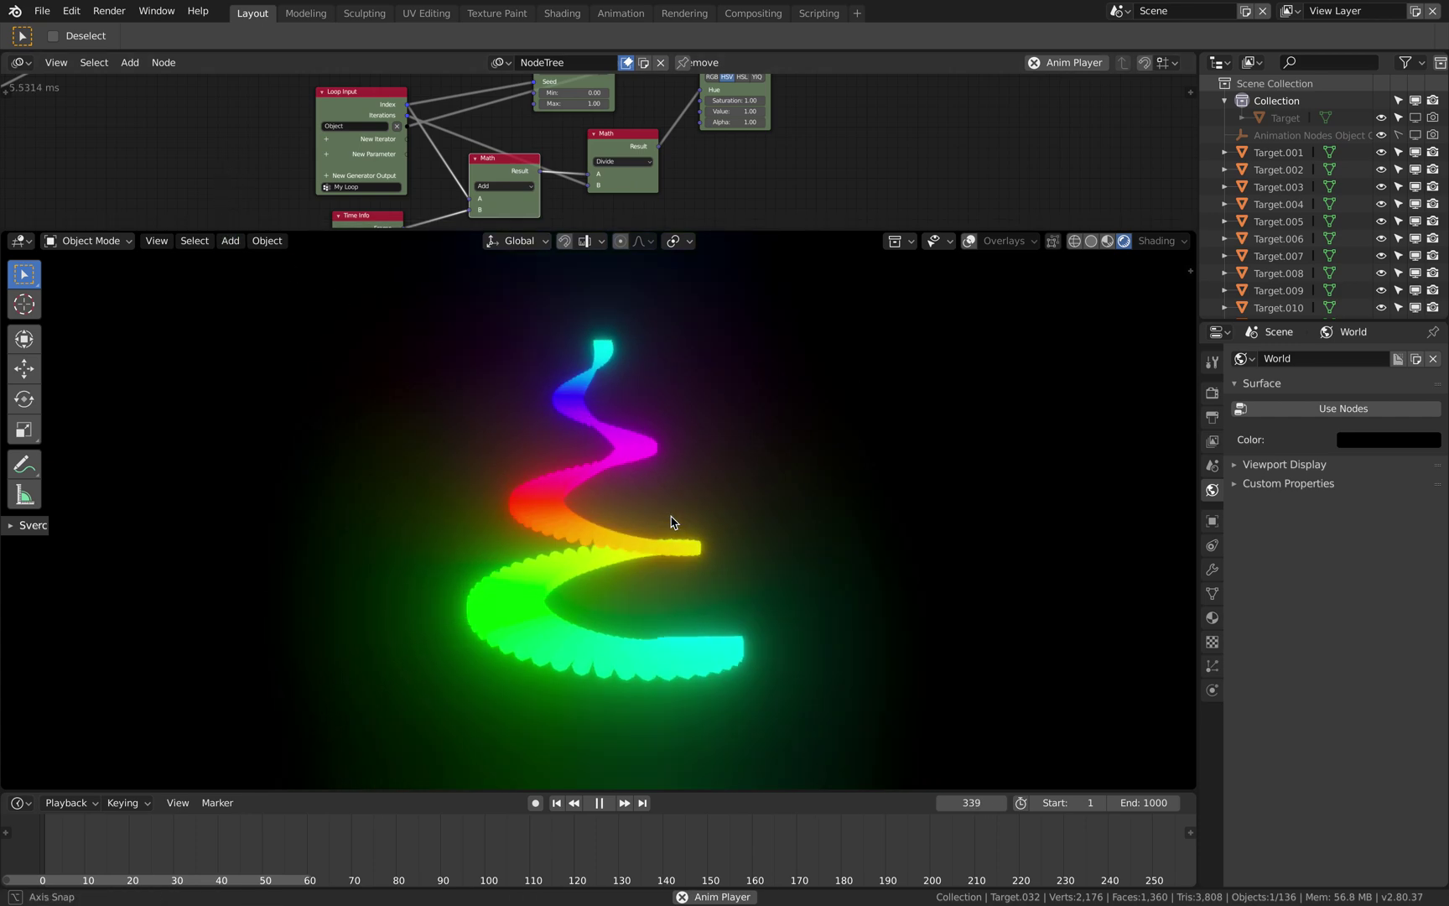
scroll(673, 523, up, 1)
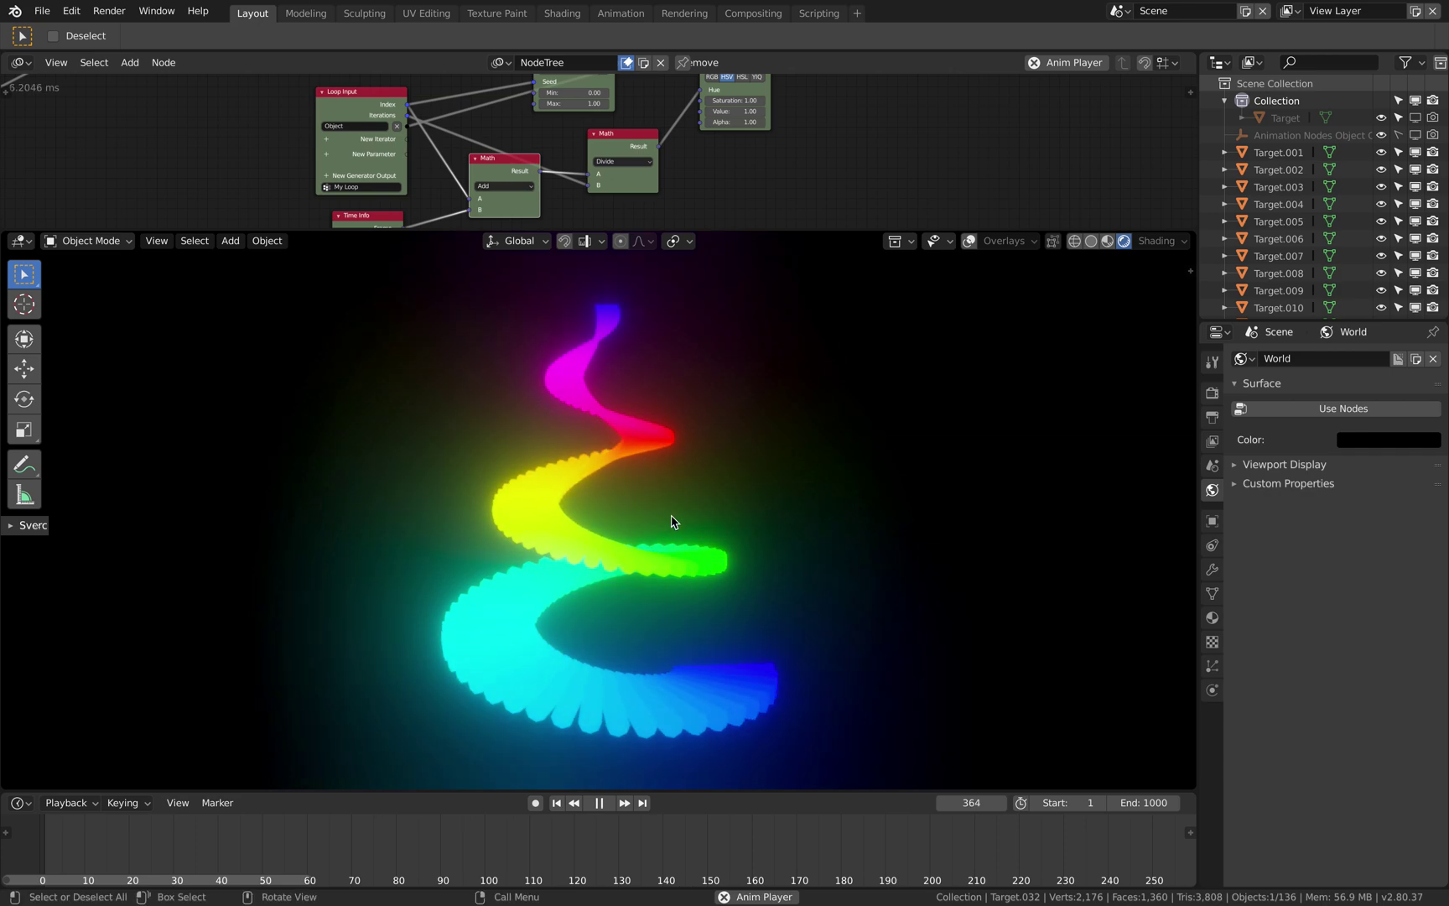
scroll(673, 525, down, 2)
scroll(672, 527, up, 1)
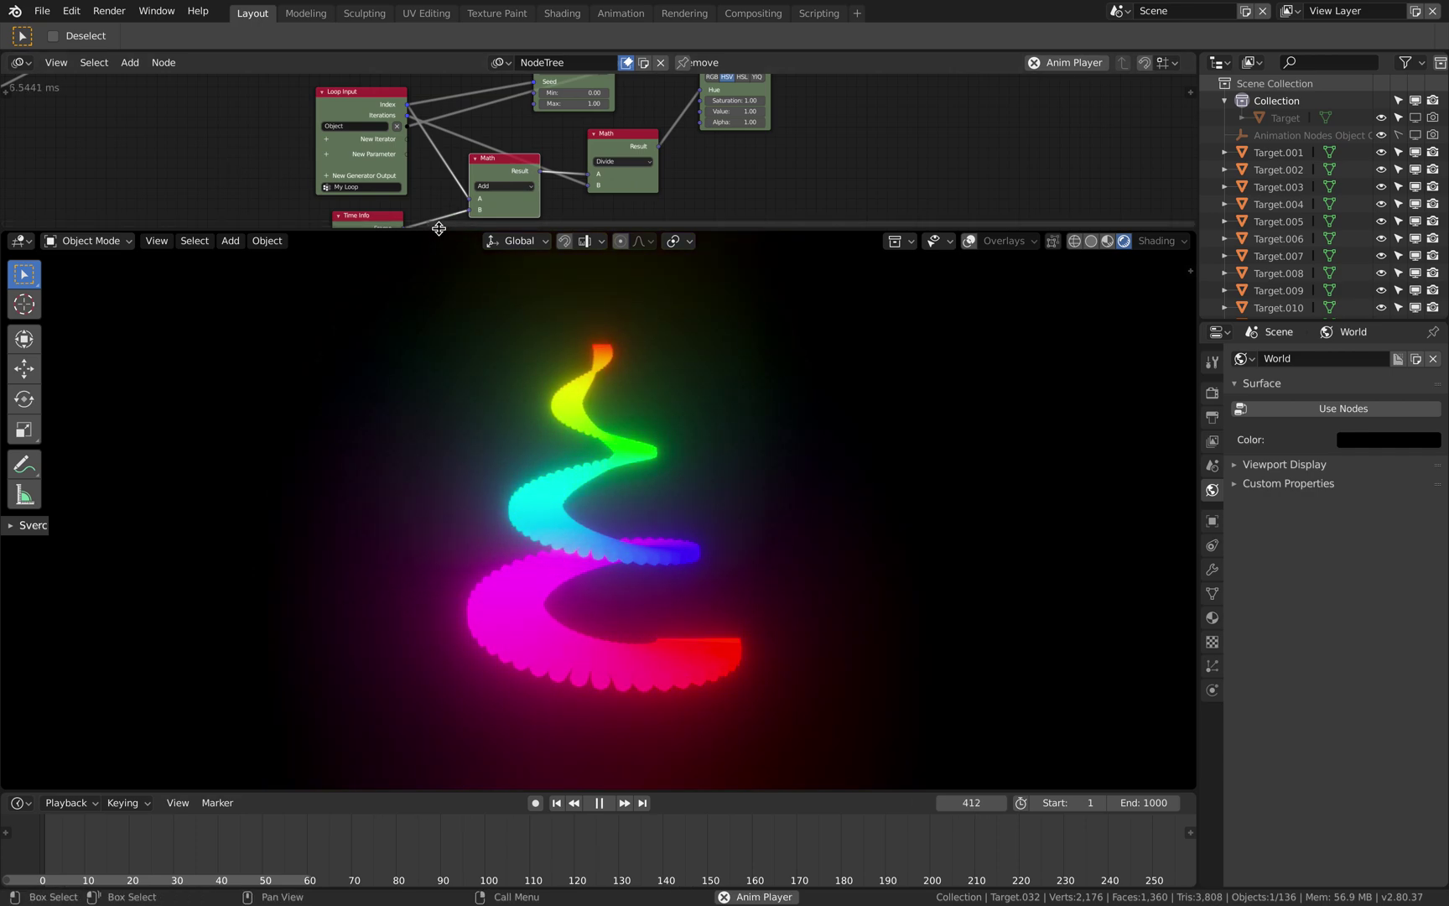
- Enlarge the node editor and raise the Distribute Matrices node's start angle to 8.04 and end angle to 26.89
drag(439, 266, 453, 372)
scroll(173, 250, down, 5)
middle_drag(173, 249, 826, 250)
scroll(377, 258, up, 3)
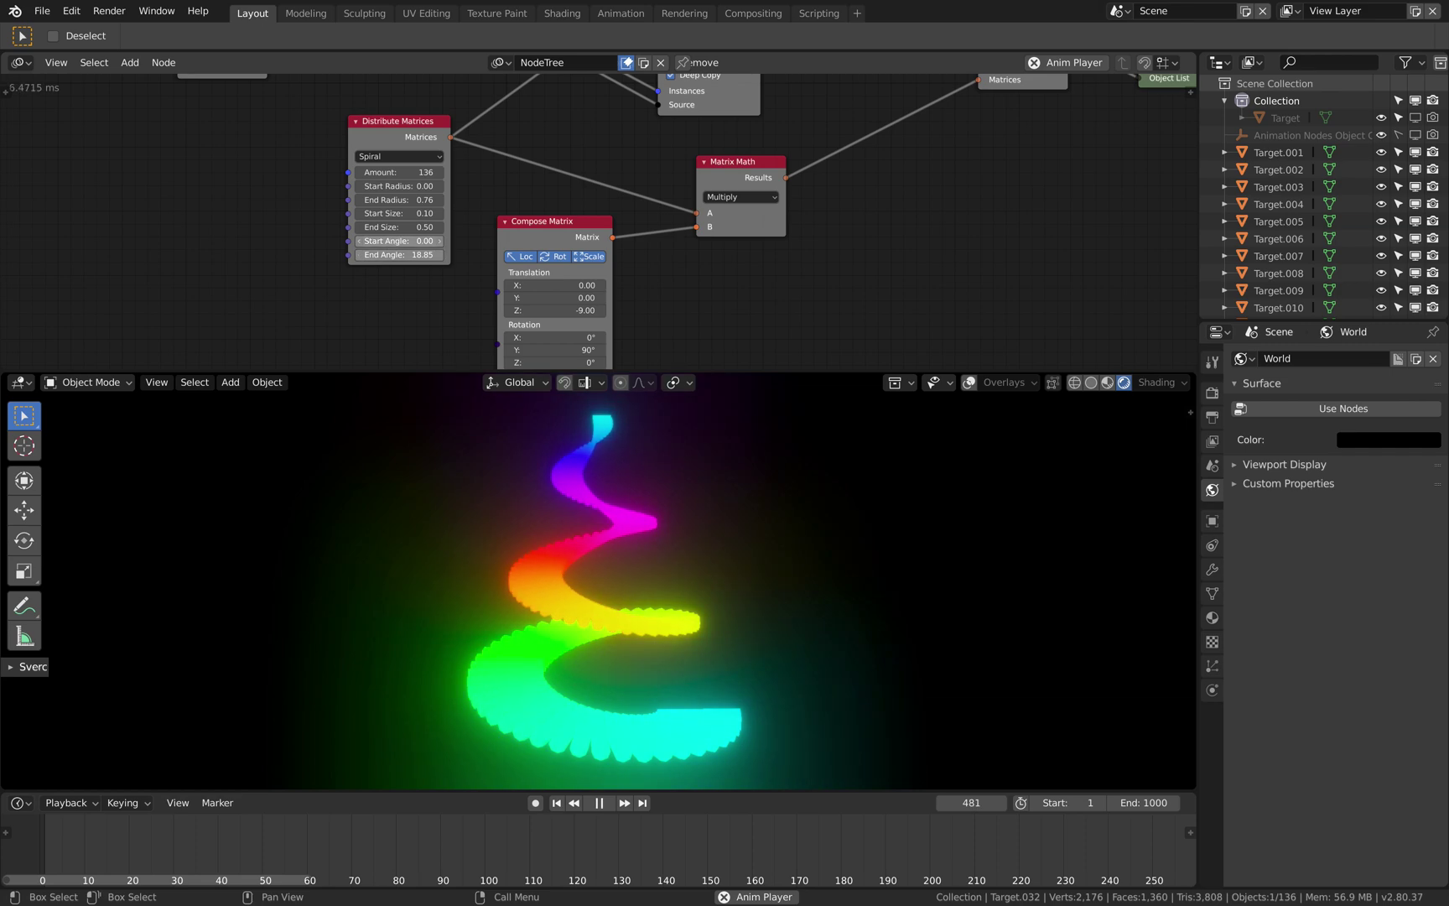
drag(399, 242, 495, 242)
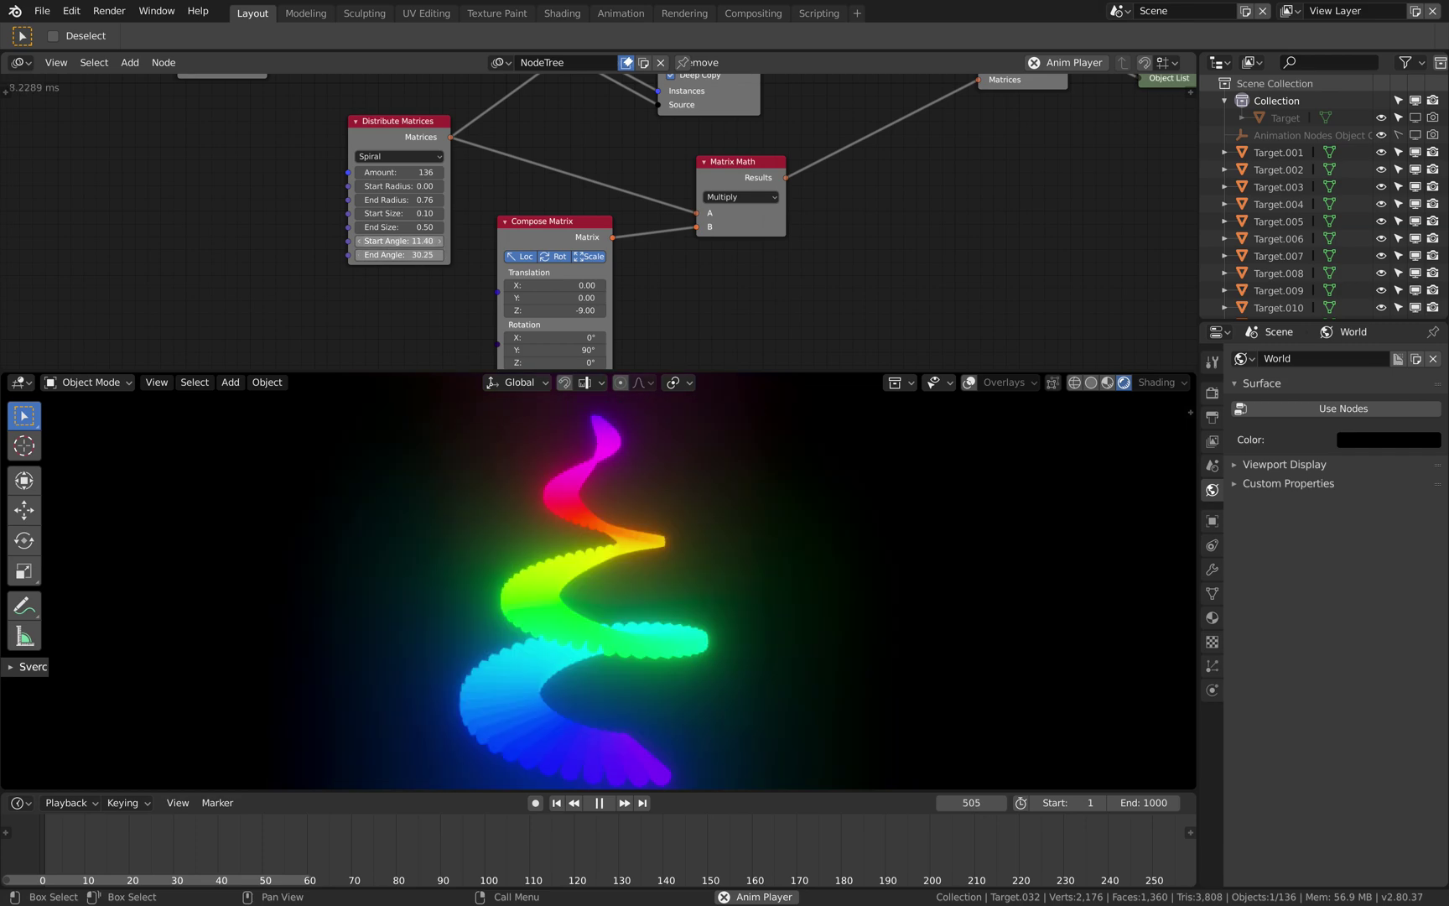
- Add a Time Info node beside Distribute Matrices and connect its Frame output to both Start Angle and End Angle
ctrl+scroll(284, 205, left, 4)
key(shift+a)
text(fra)
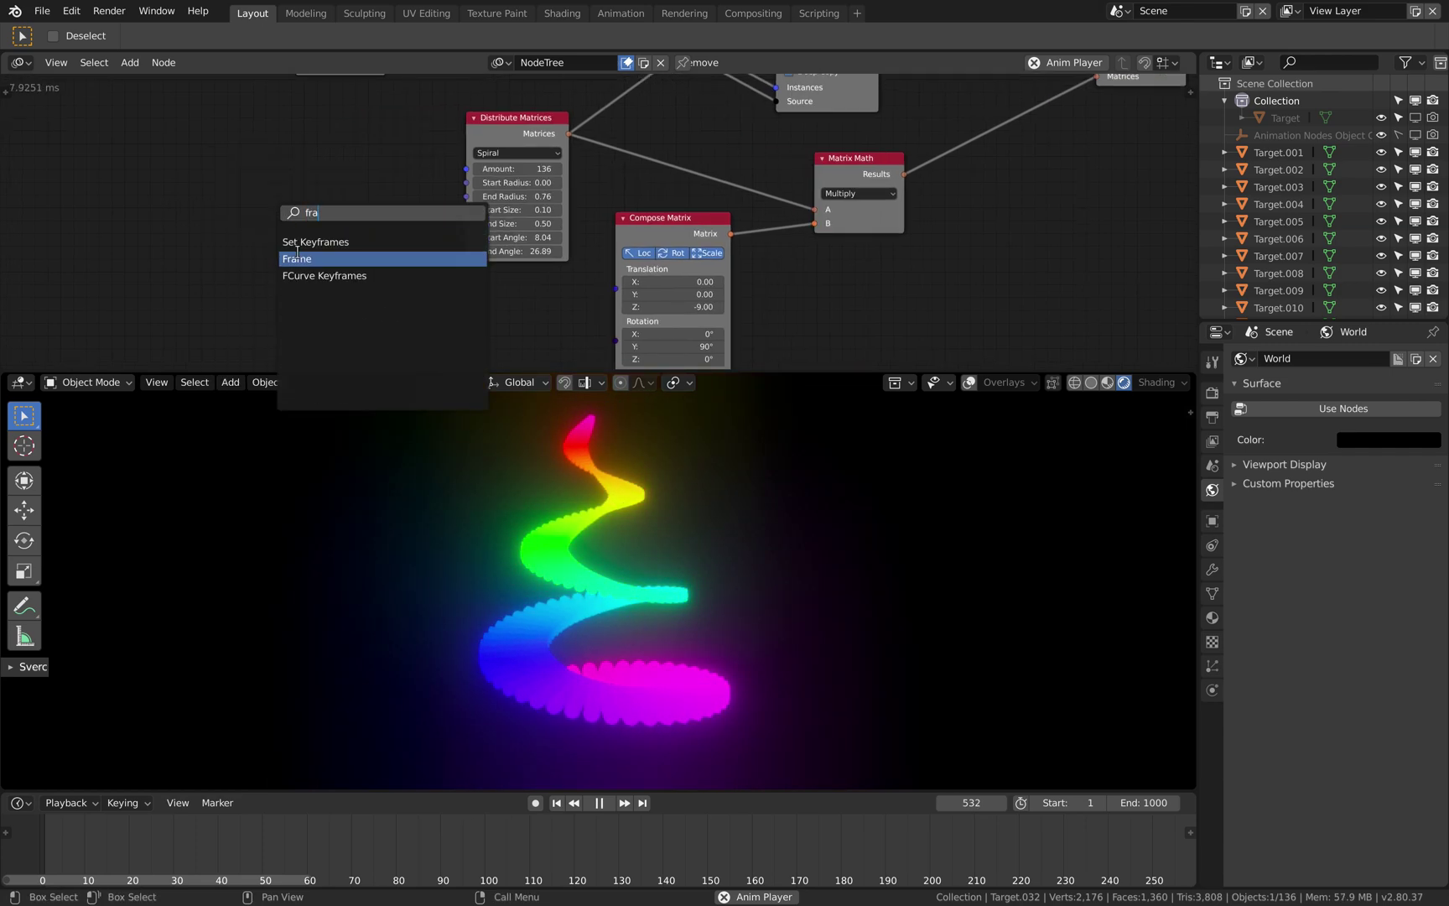
click(298, 258)
click(294, 239)
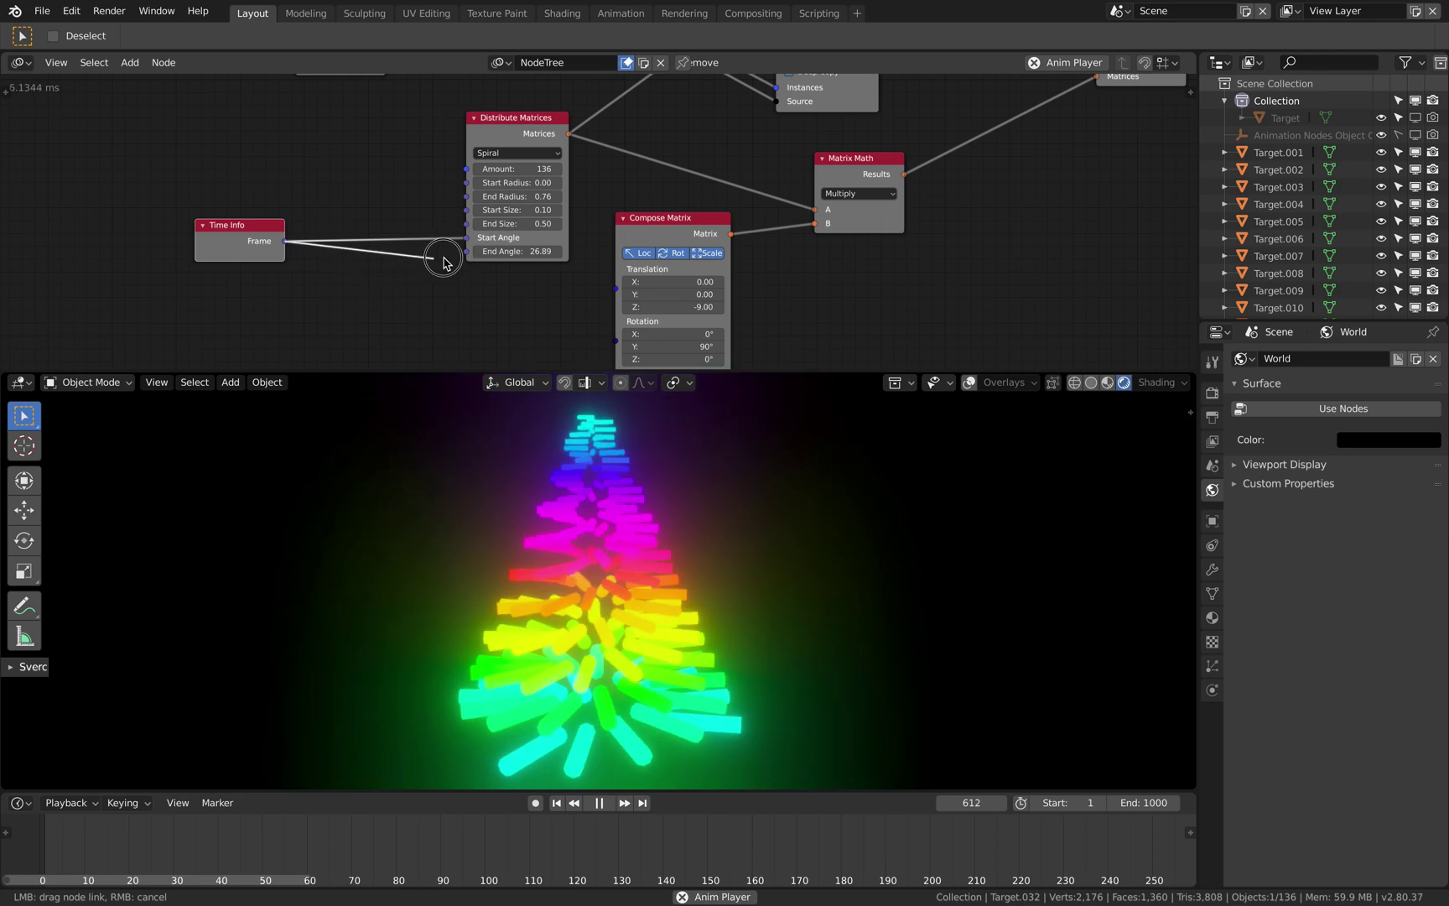
drag(463, 254, 466, 253)
drag(227, 224, 174, 225)
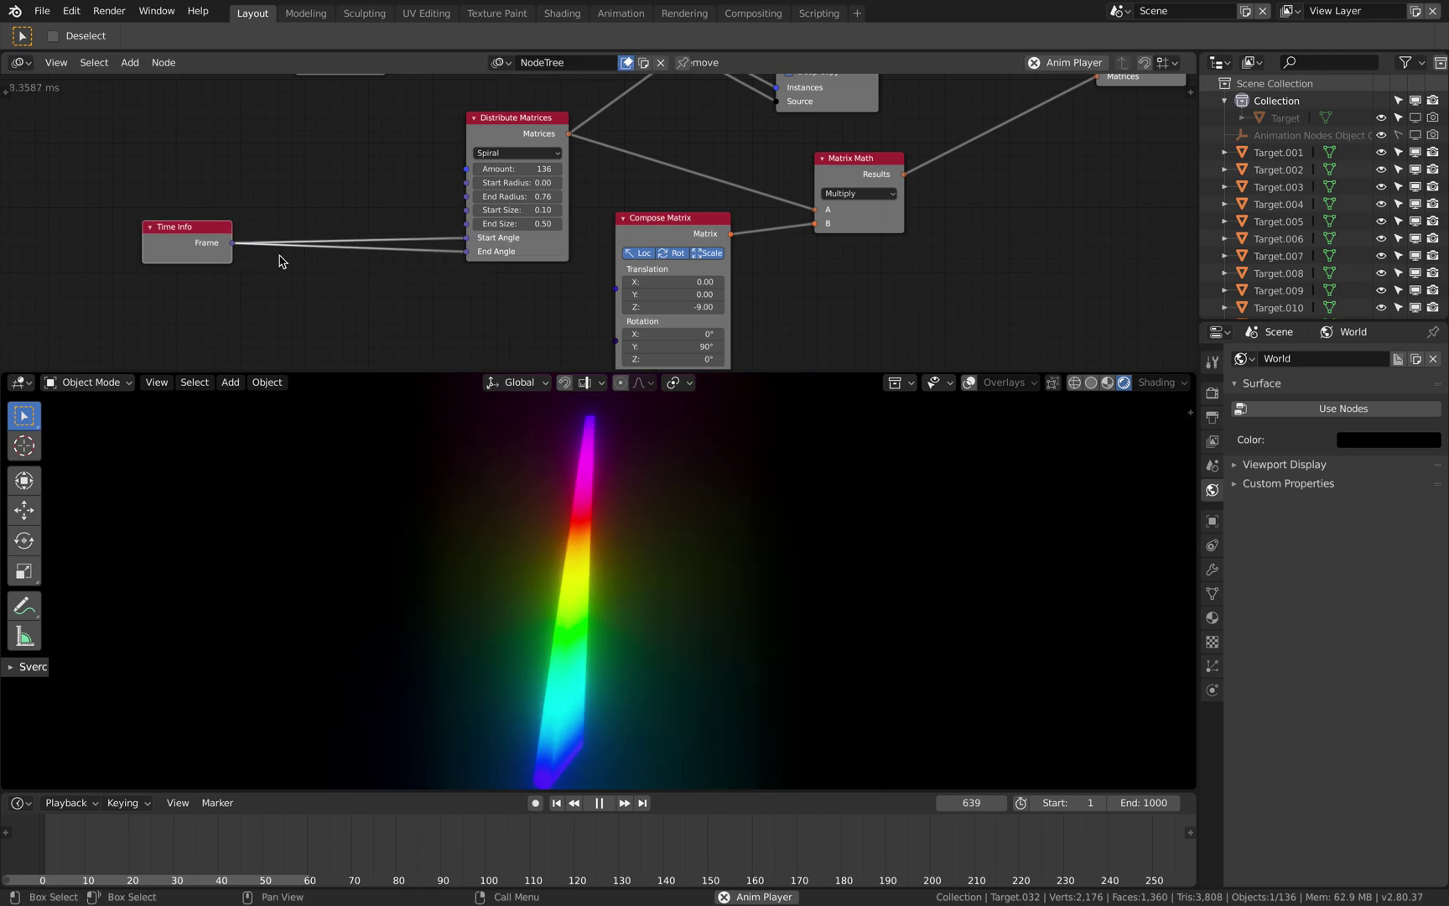
- Insert a Float Math node on the link from Frame to End Angle and set its operation to Add
key(shift+a)
click(277, 256)
text(math)
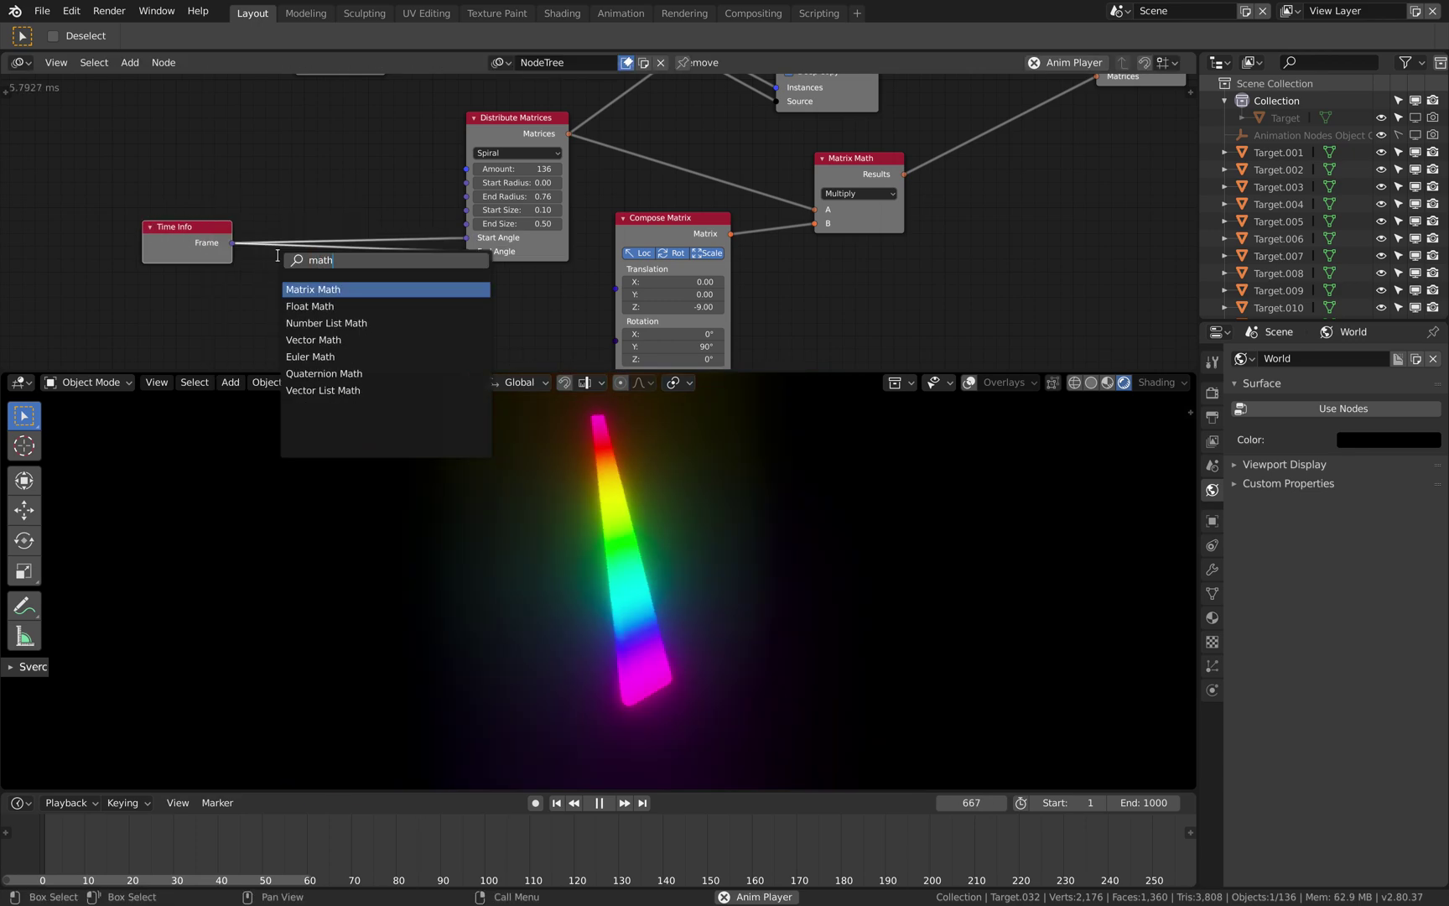
key(Down)
key(Return)
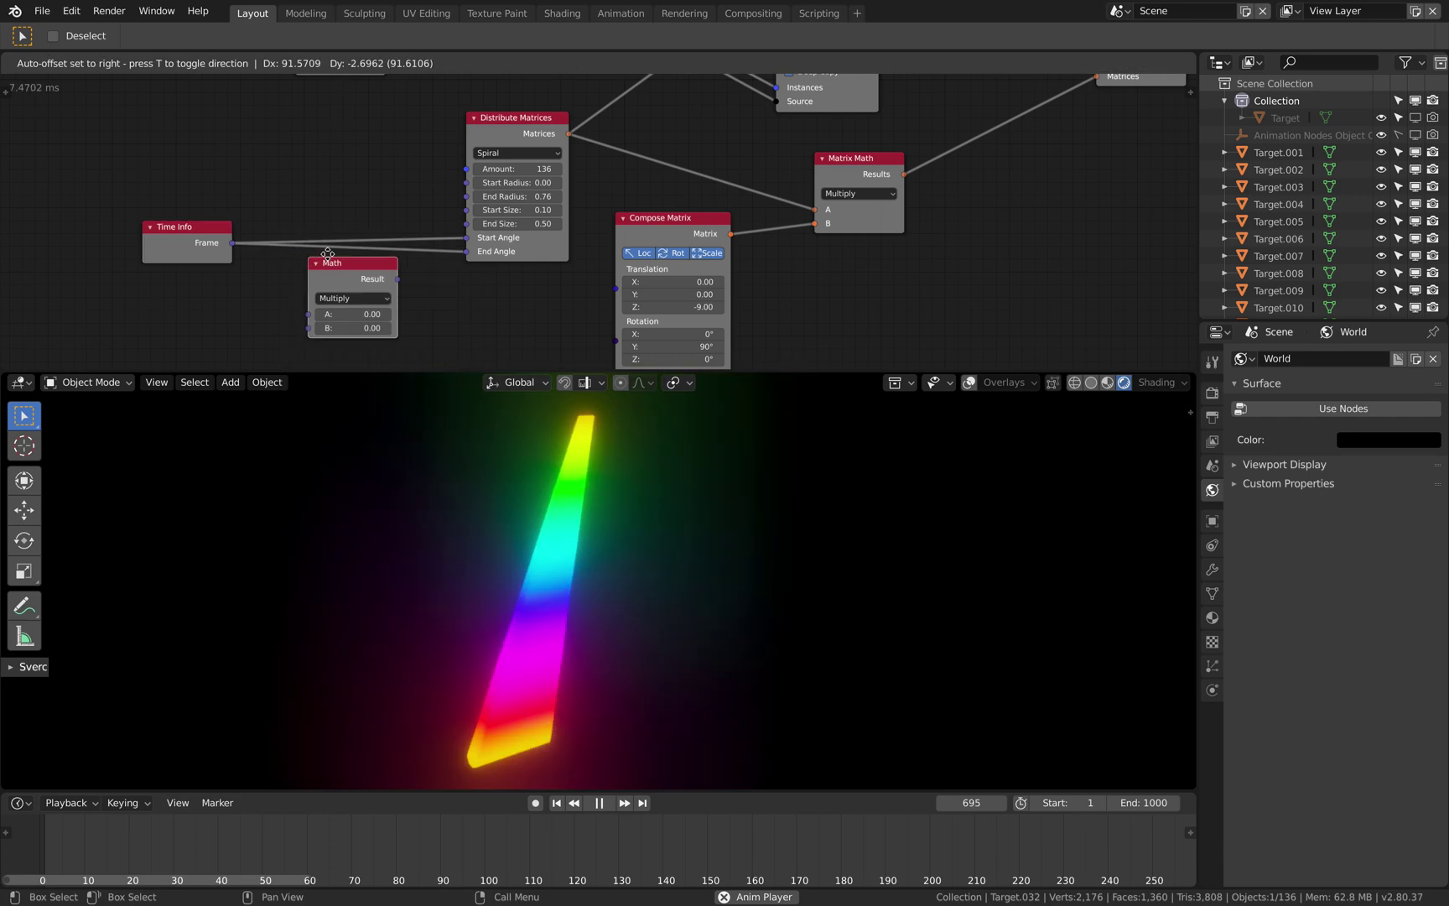
click(327, 246)
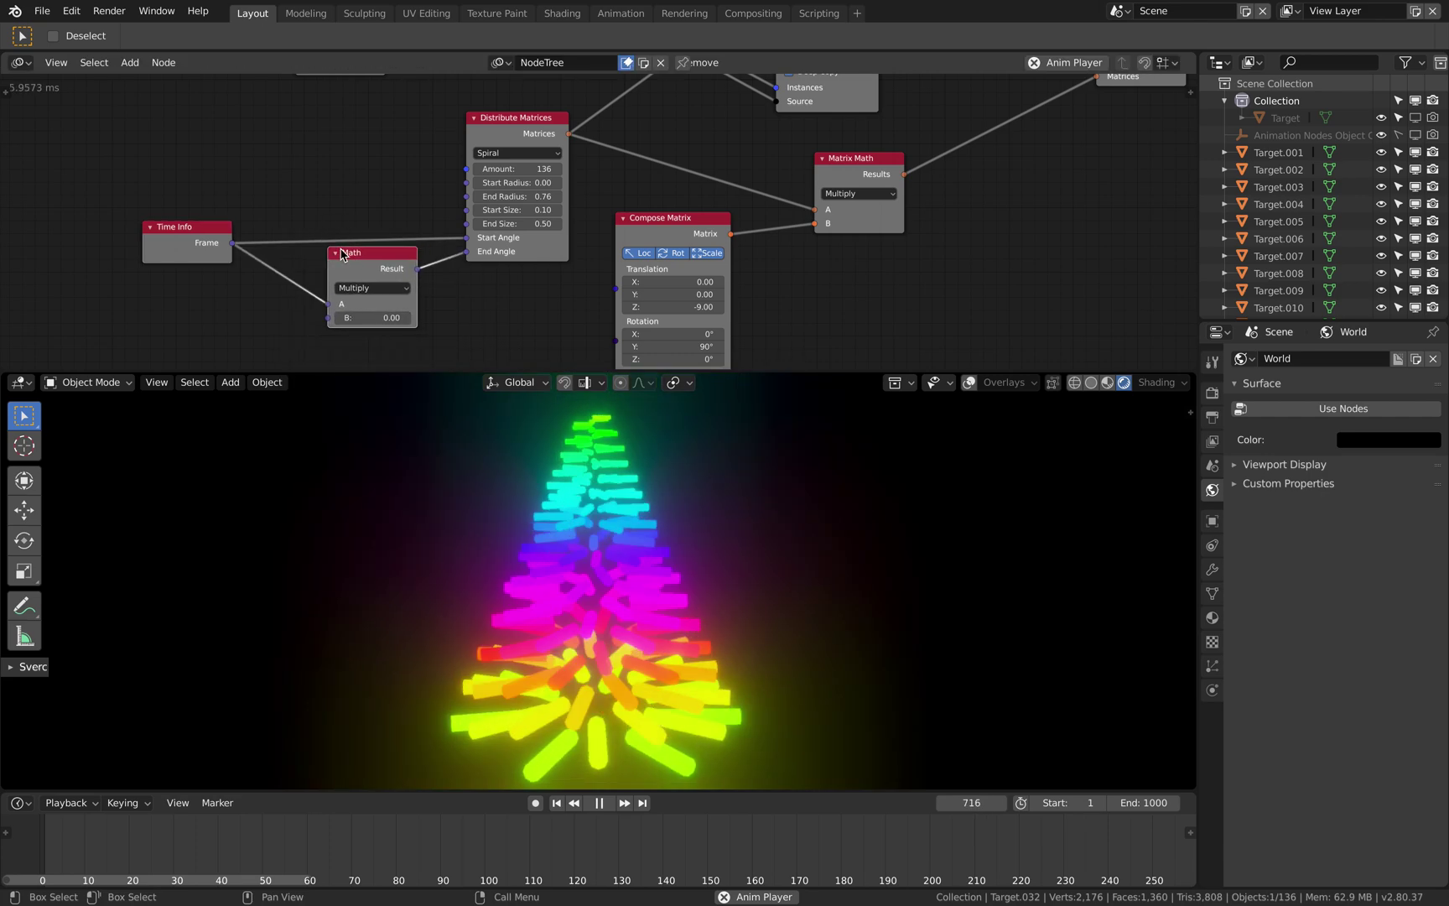
click(369, 288)
click(344, 272)
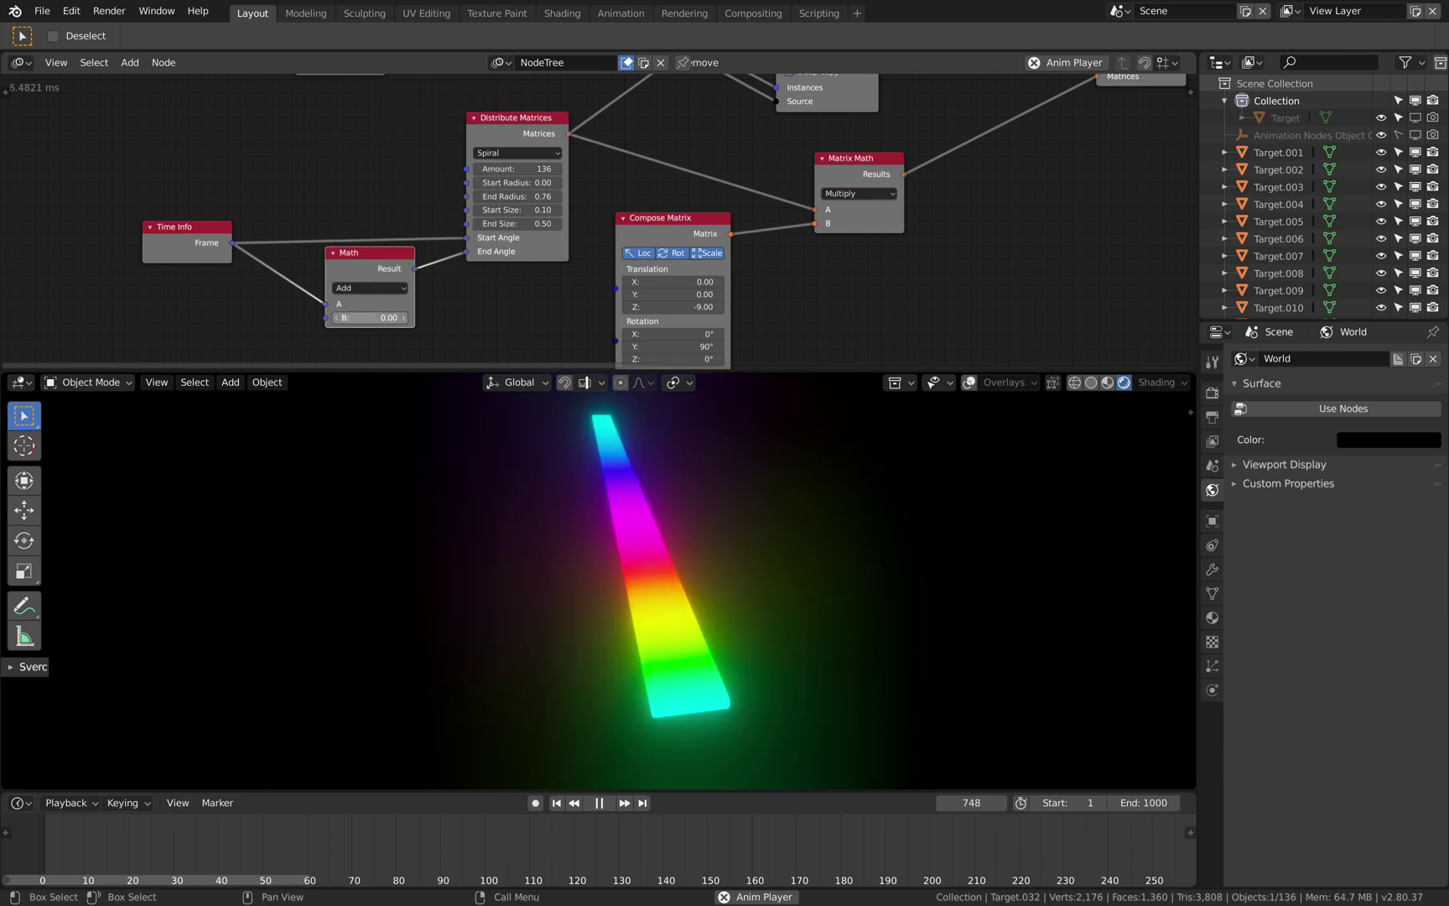
- Set the Add node's B value to 37.20 and the Distribute Matrices node's End Radius to 0.94
drag(370, 317, 801, 317)
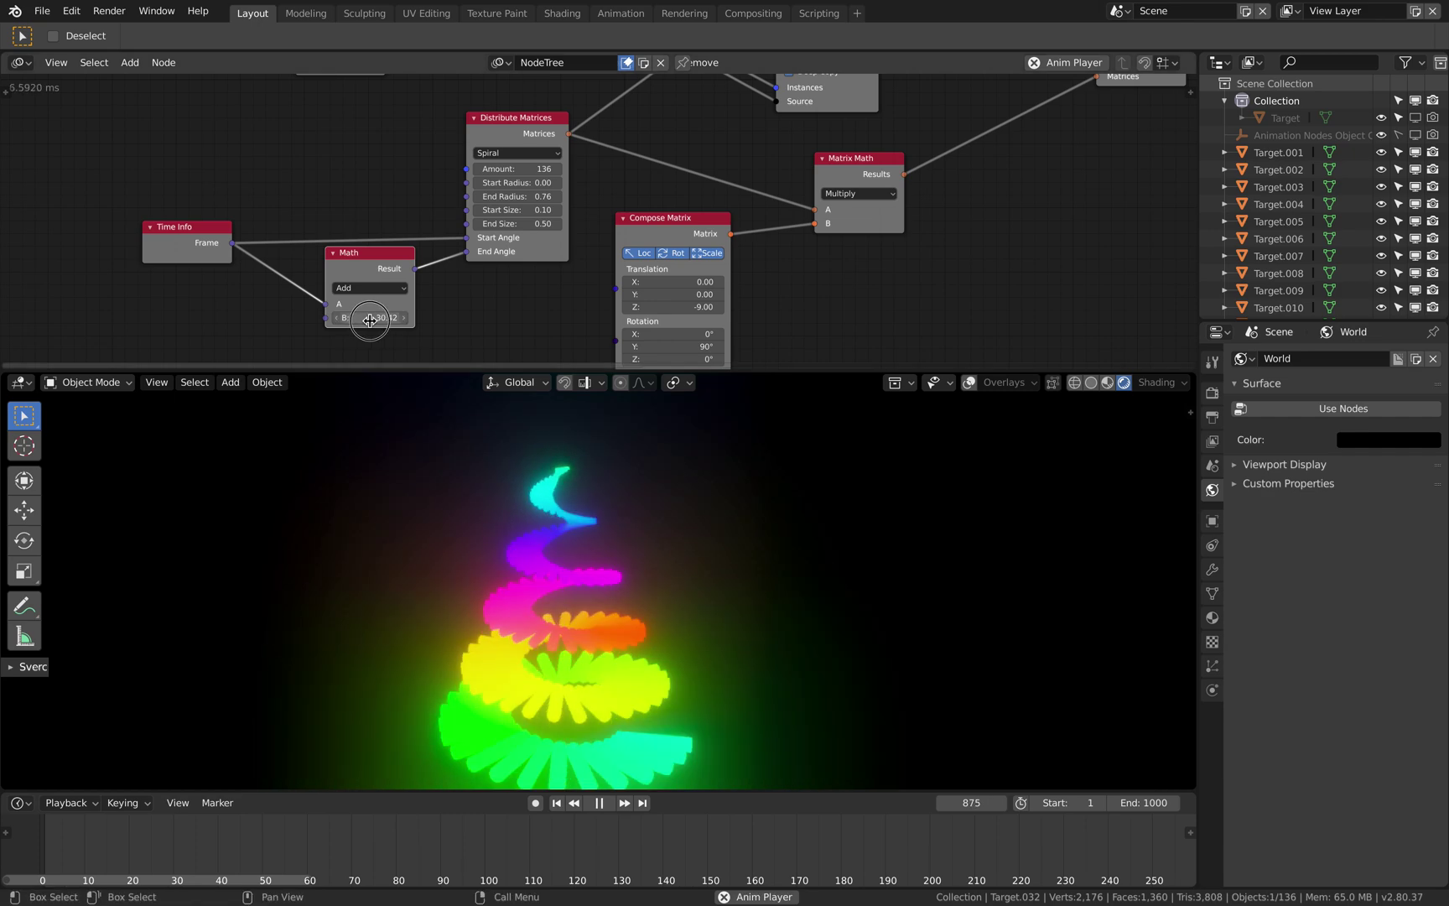
drag(373, 317, 423, 317)
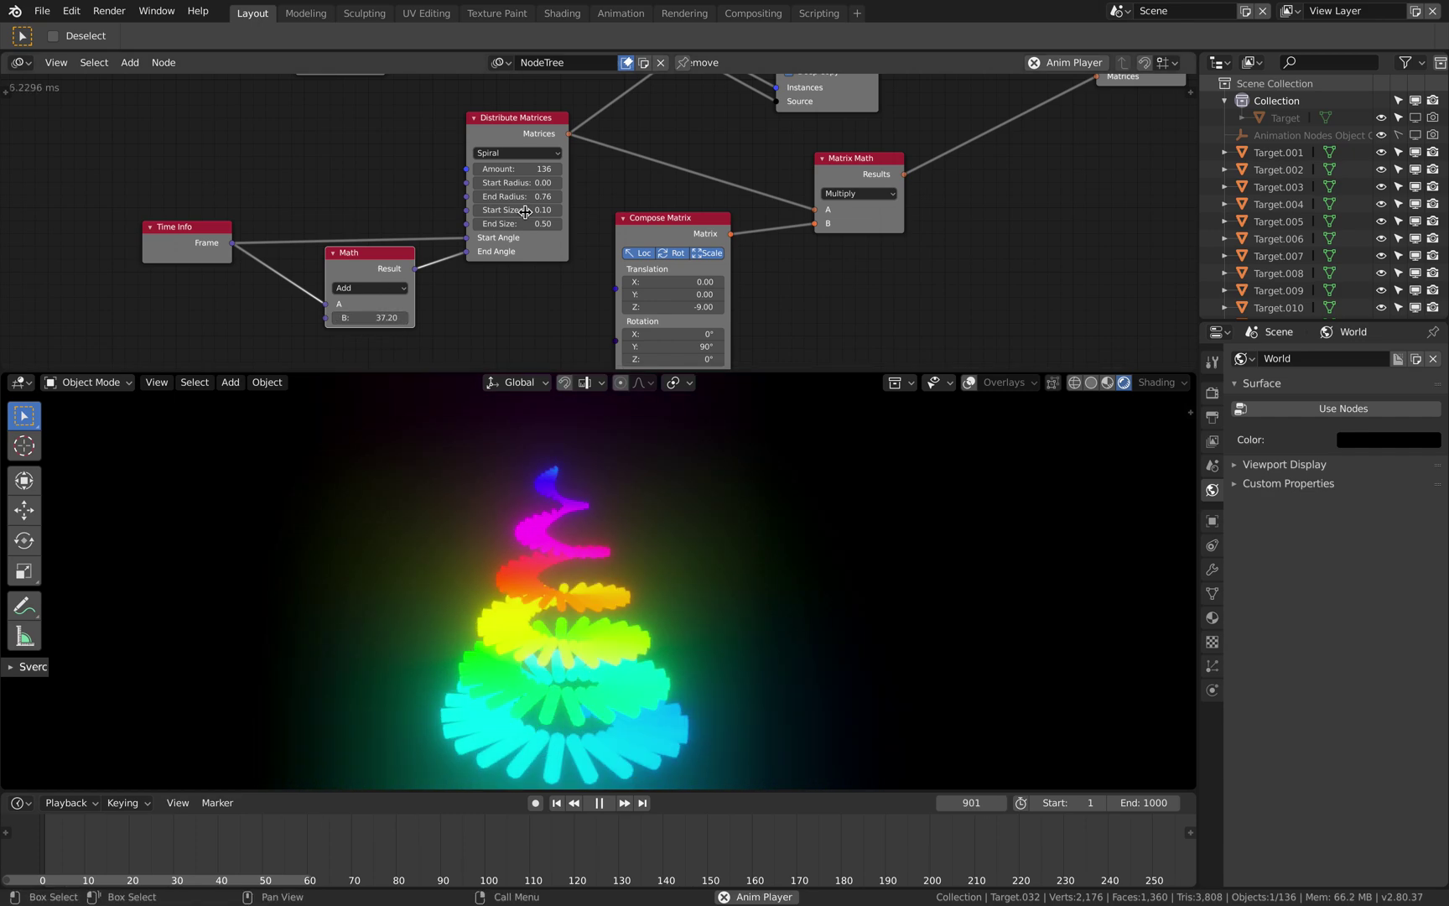
drag(537, 196, 604, 196)
middle_drag(616, 439, 688, 525)
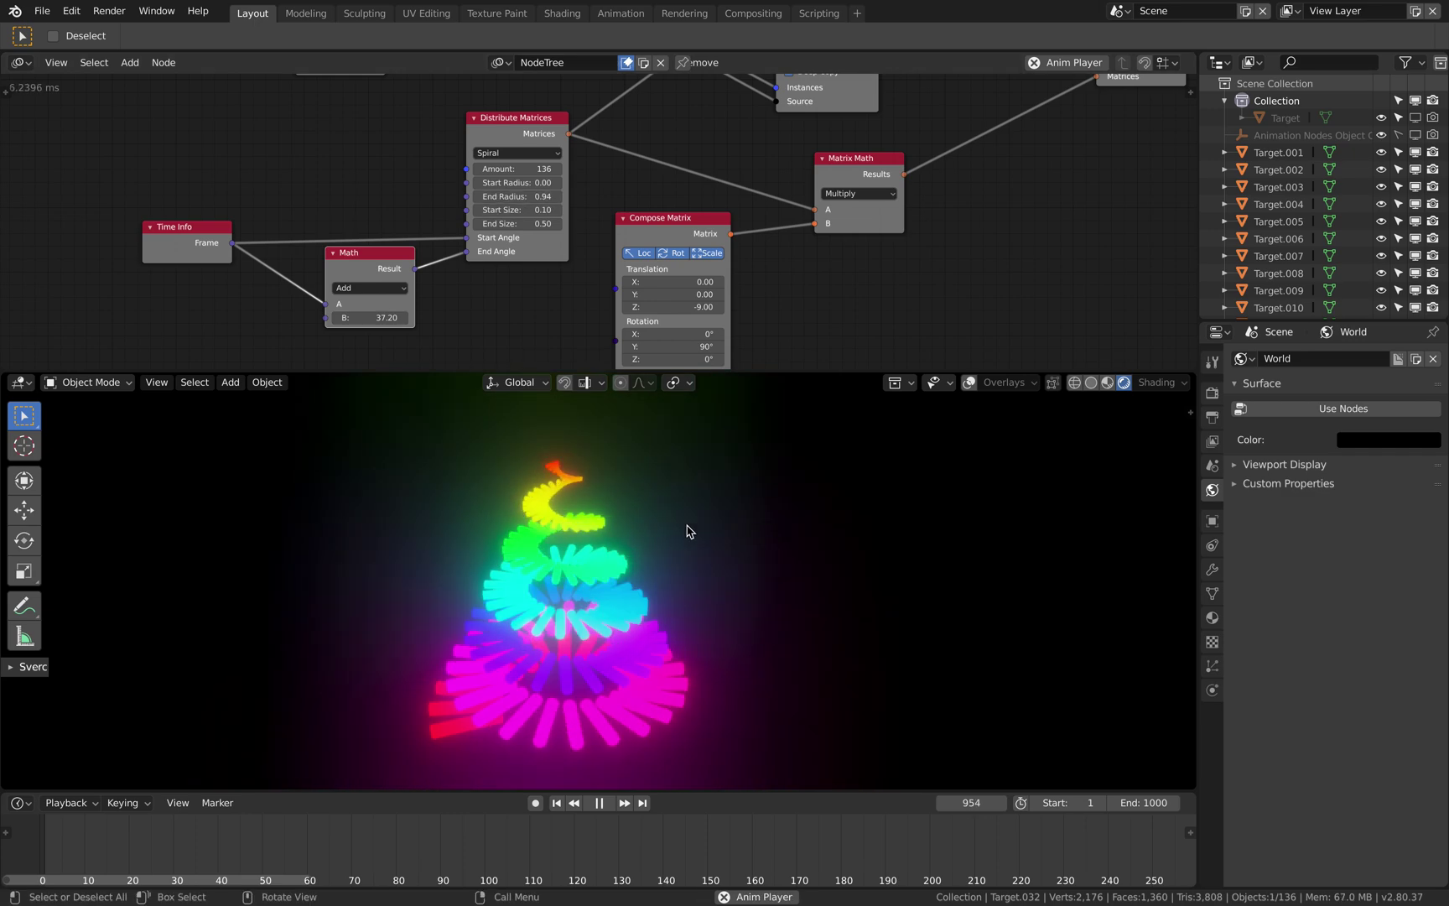